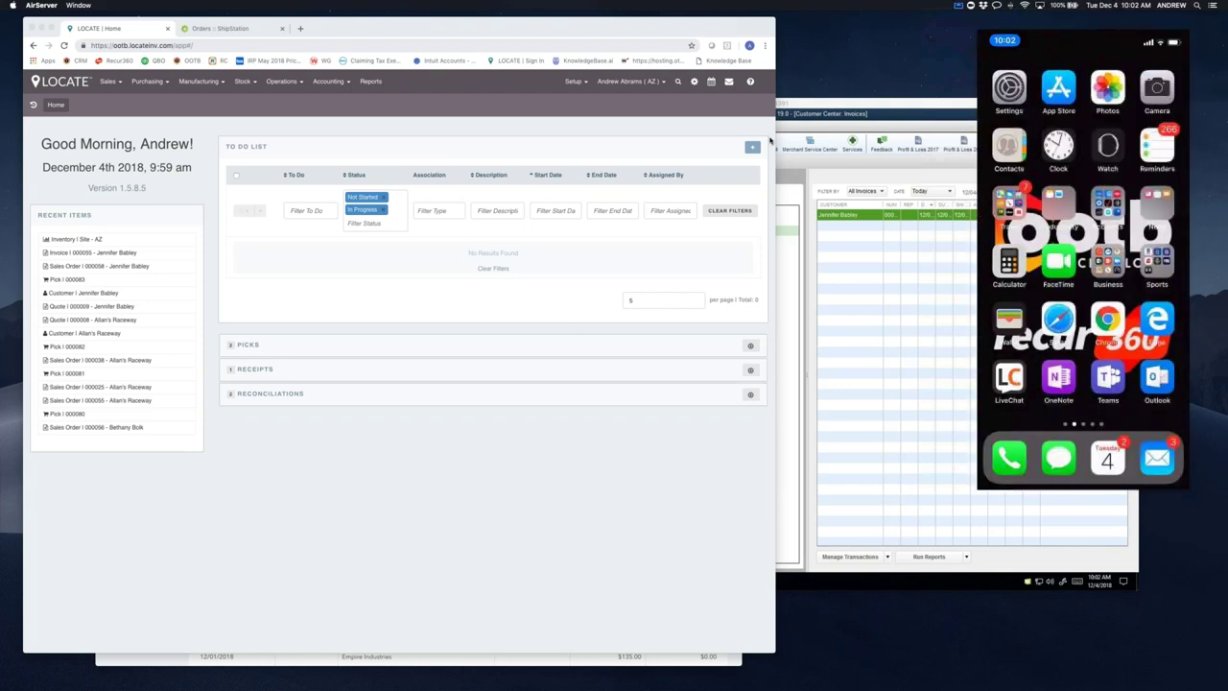
# - Bring QuickBooks Desktop forward and open the Item List from the Lists menu
pyautogui.click(781, 103)
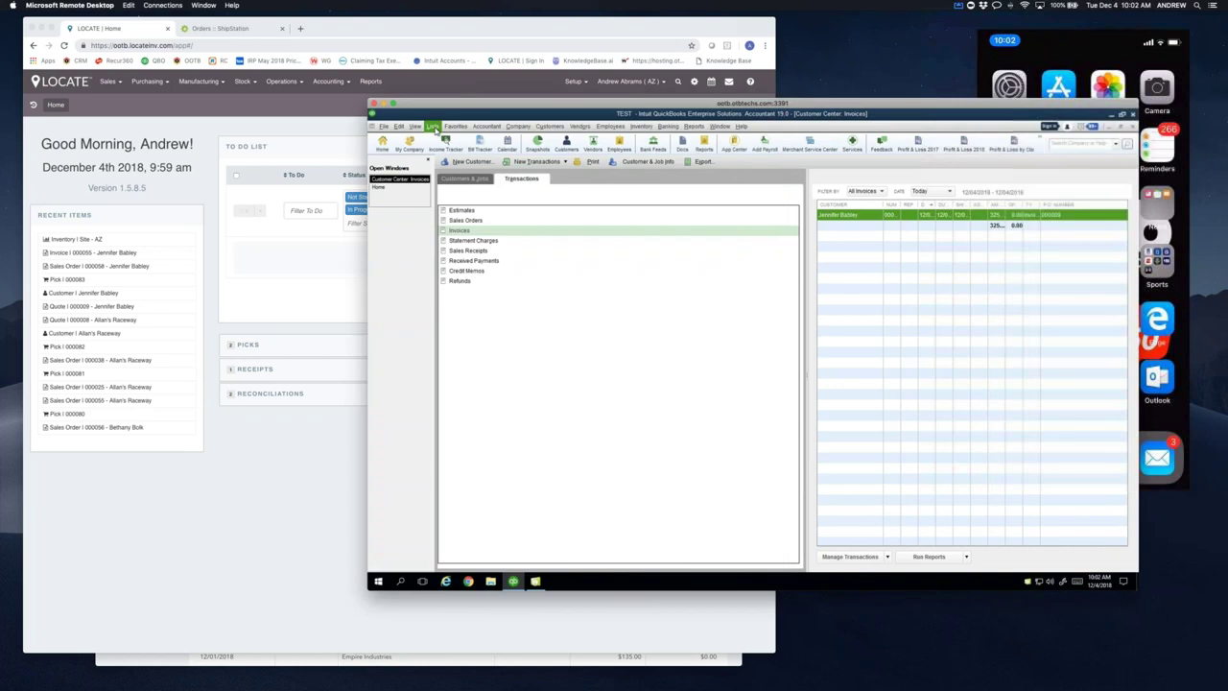
pyautogui.click(432, 126)
pyautogui.click(444, 148)
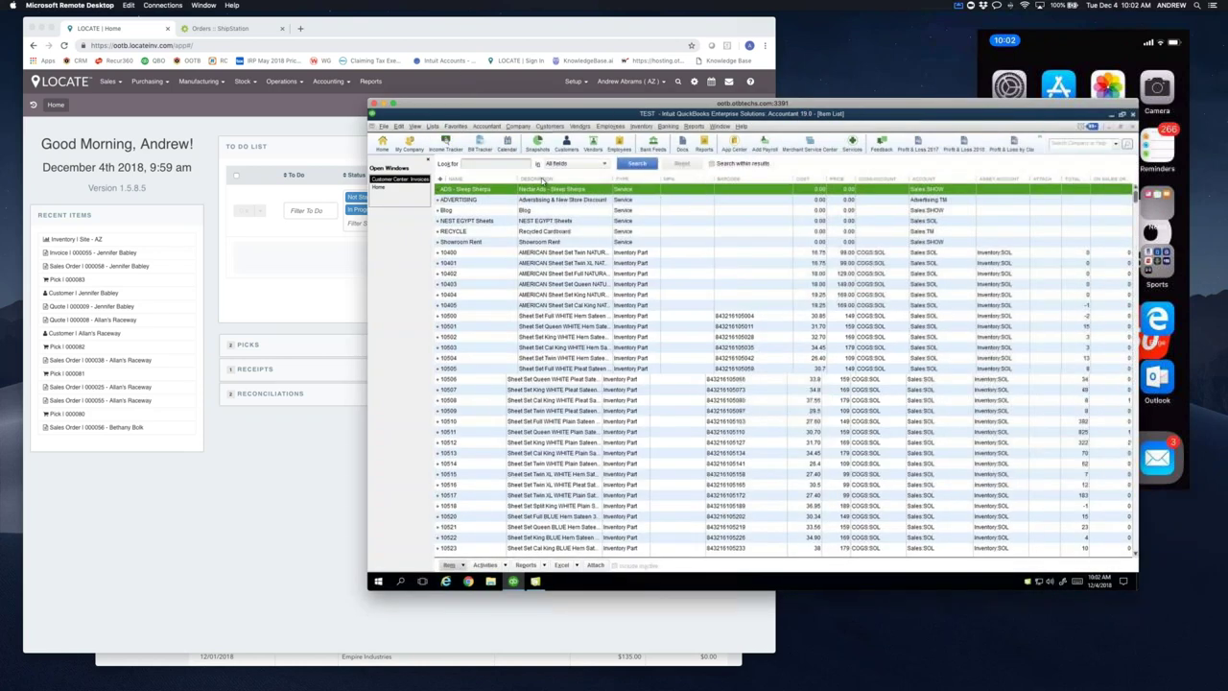
# - Show today's invoices in the Customer Center, including the roughly 325 invoice
pyautogui.click(565, 147)
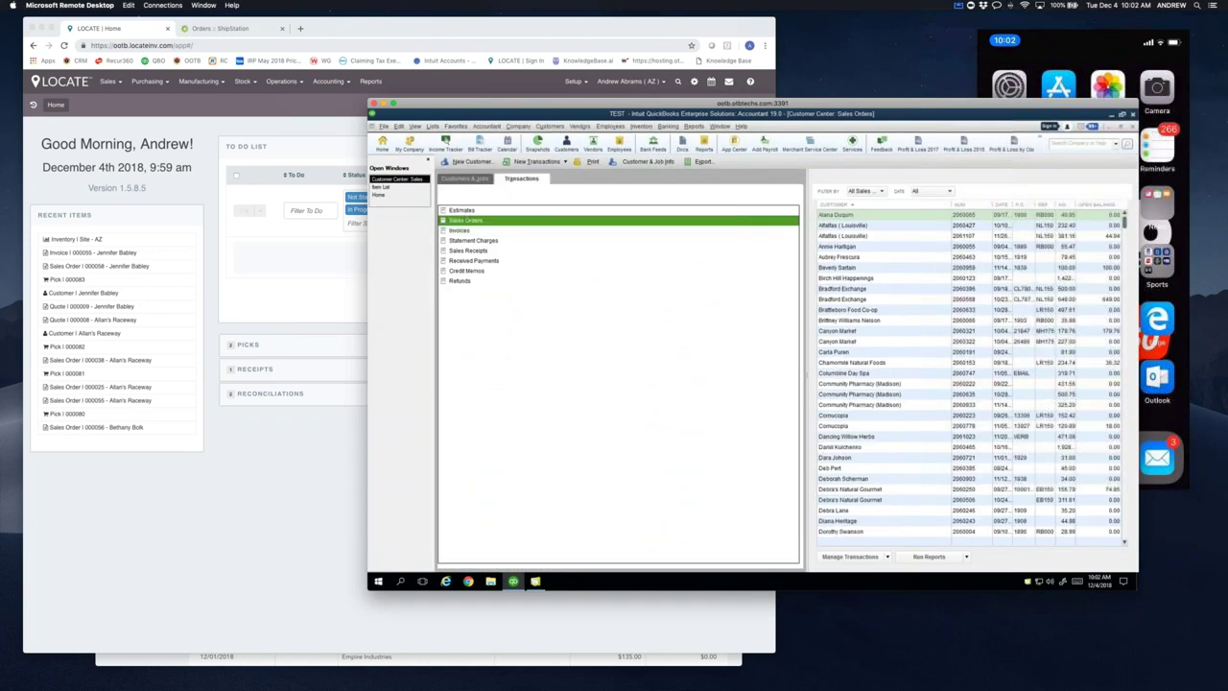
pyautogui.click(462, 210)
pyautogui.press('Down')
pyautogui.press('Down')
pyautogui.click(422, 180)
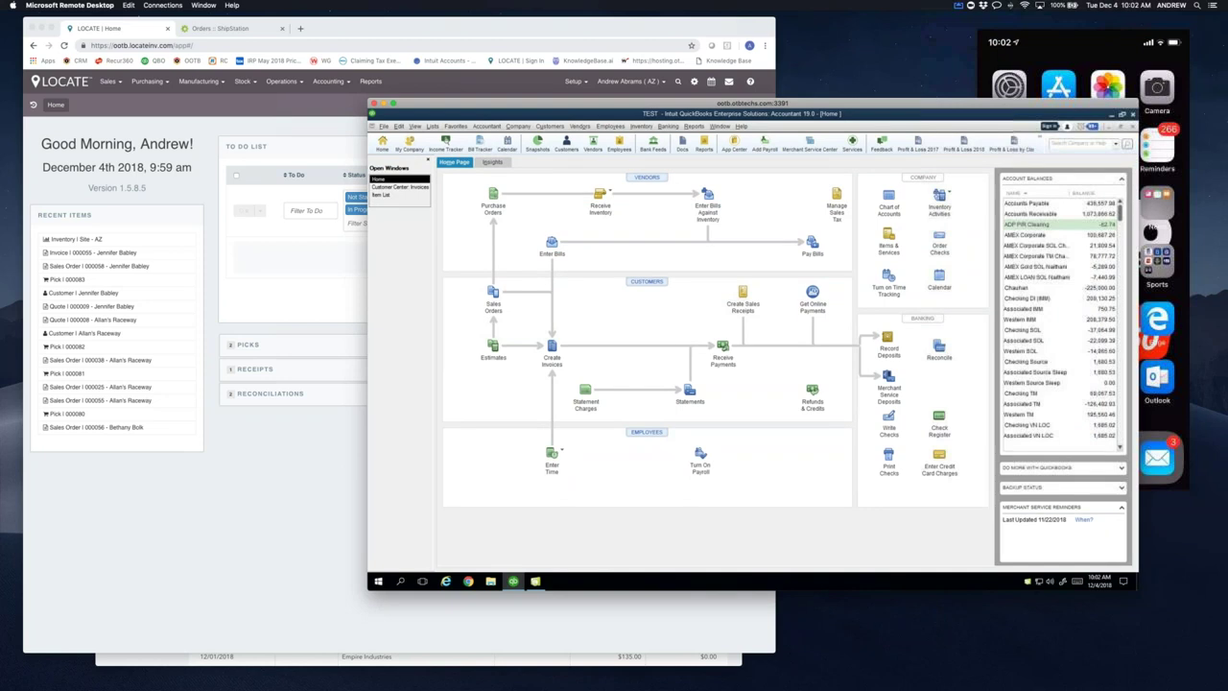
pyautogui.click(400, 186)
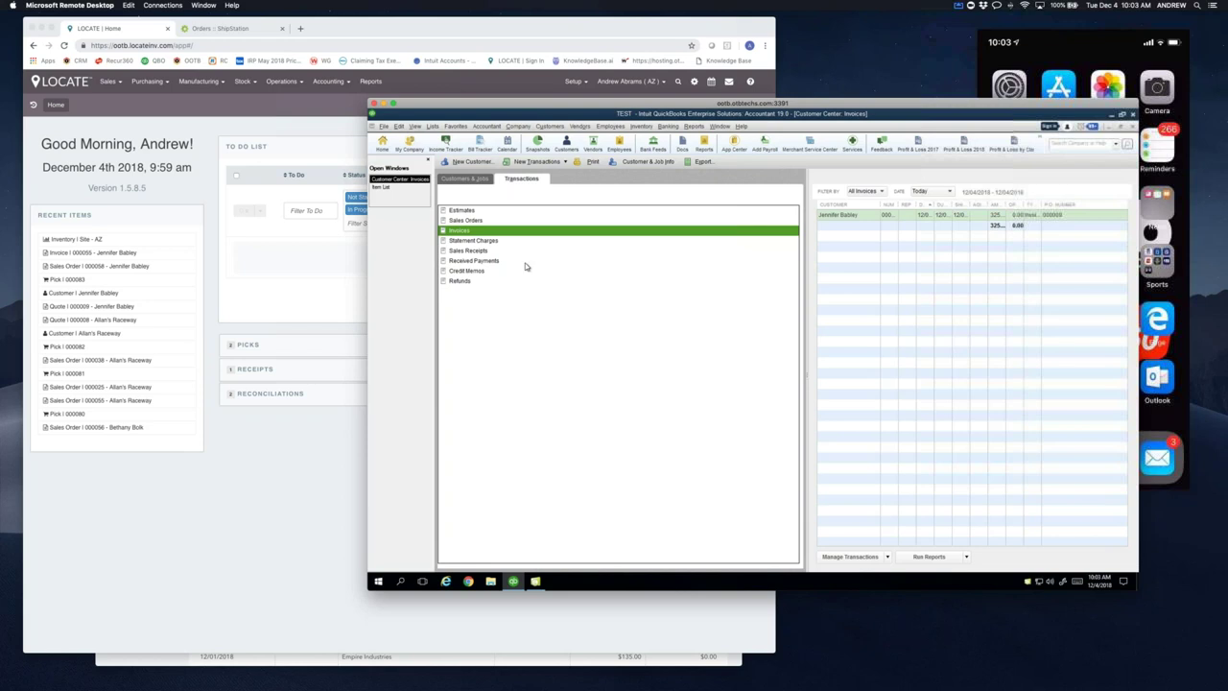
# - Close both the Customer Center and the Item List windows with Esc
pyautogui.press('Escape')
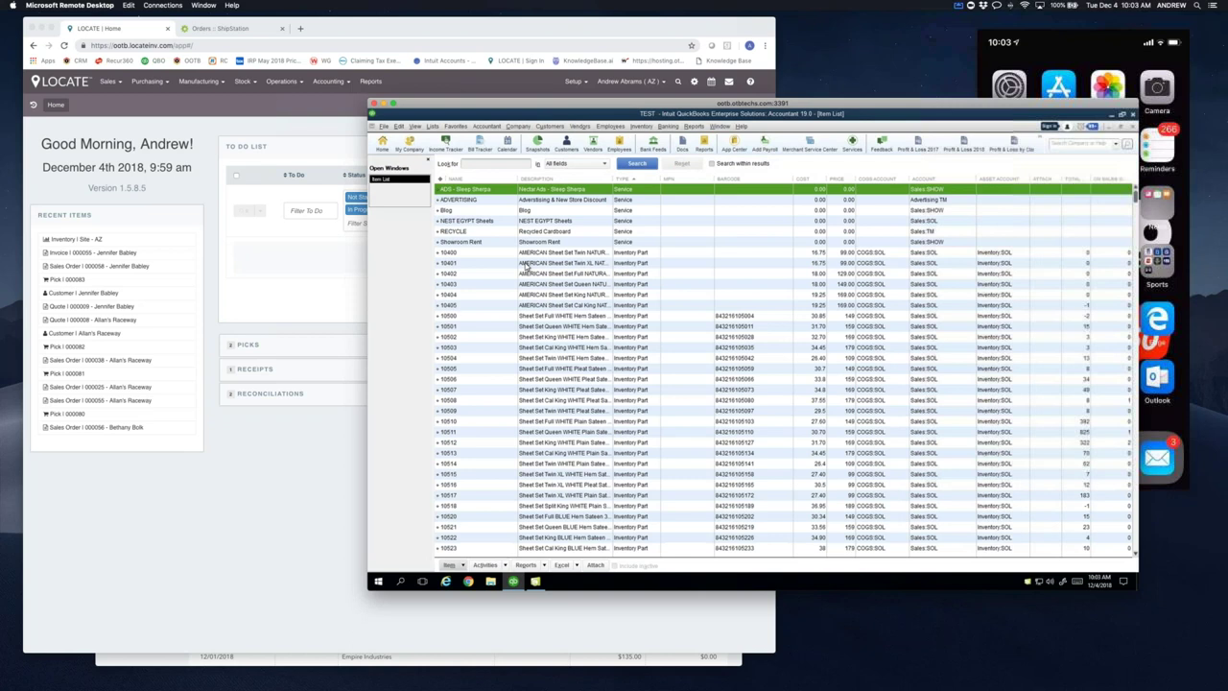
pyautogui.press('Escape')
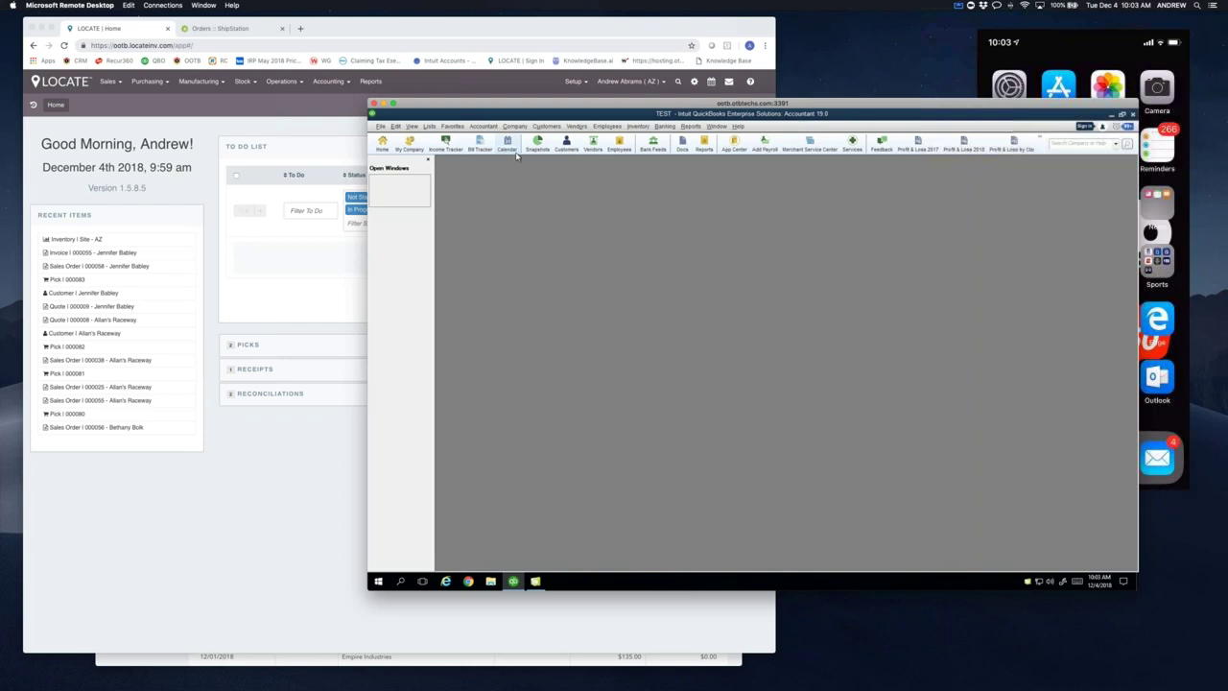
# - Reopen the Item List from Lists and scroll down through the items
pyautogui.click(429, 127)
pyautogui.click(442, 148)
pyautogui.scroll(-4, 543, 352)
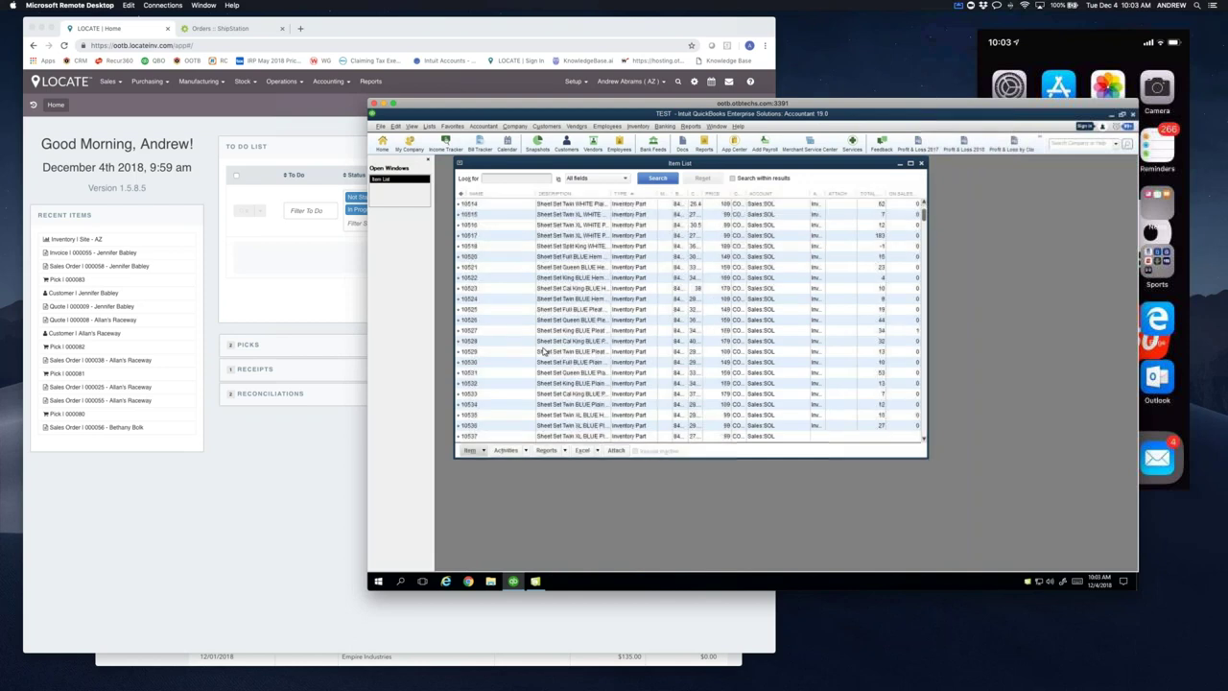
pyautogui.scroll(-10, 543, 352)
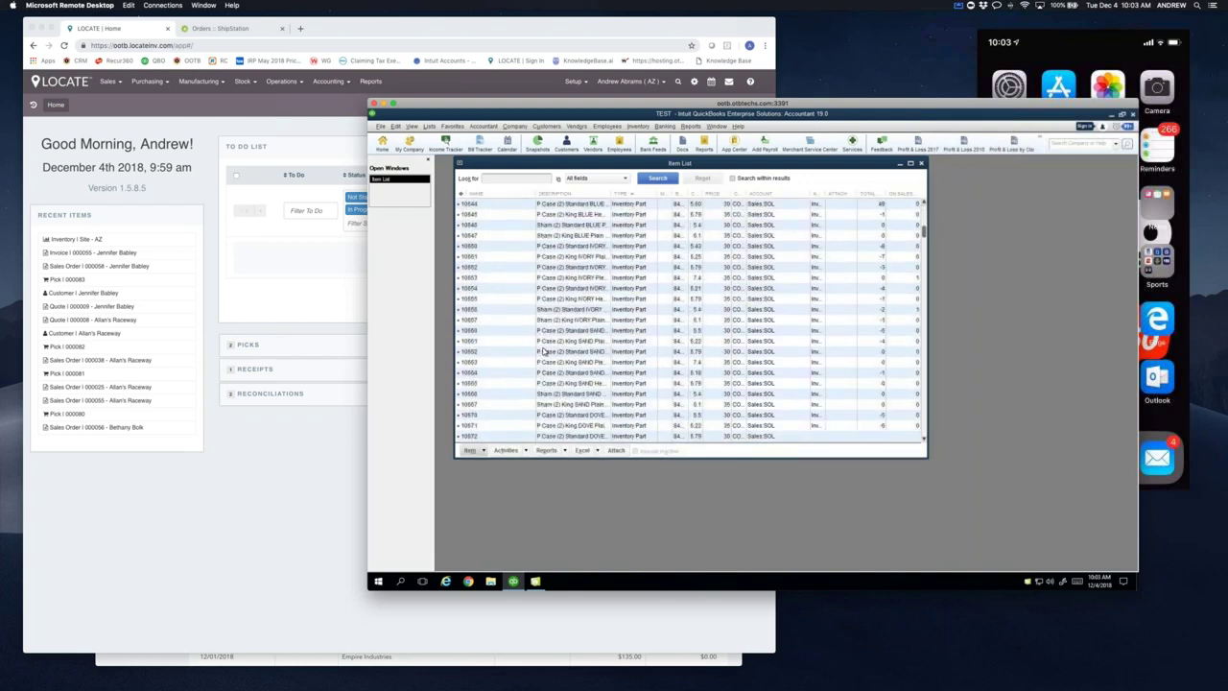
pyautogui.scroll(-10, 543, 352)
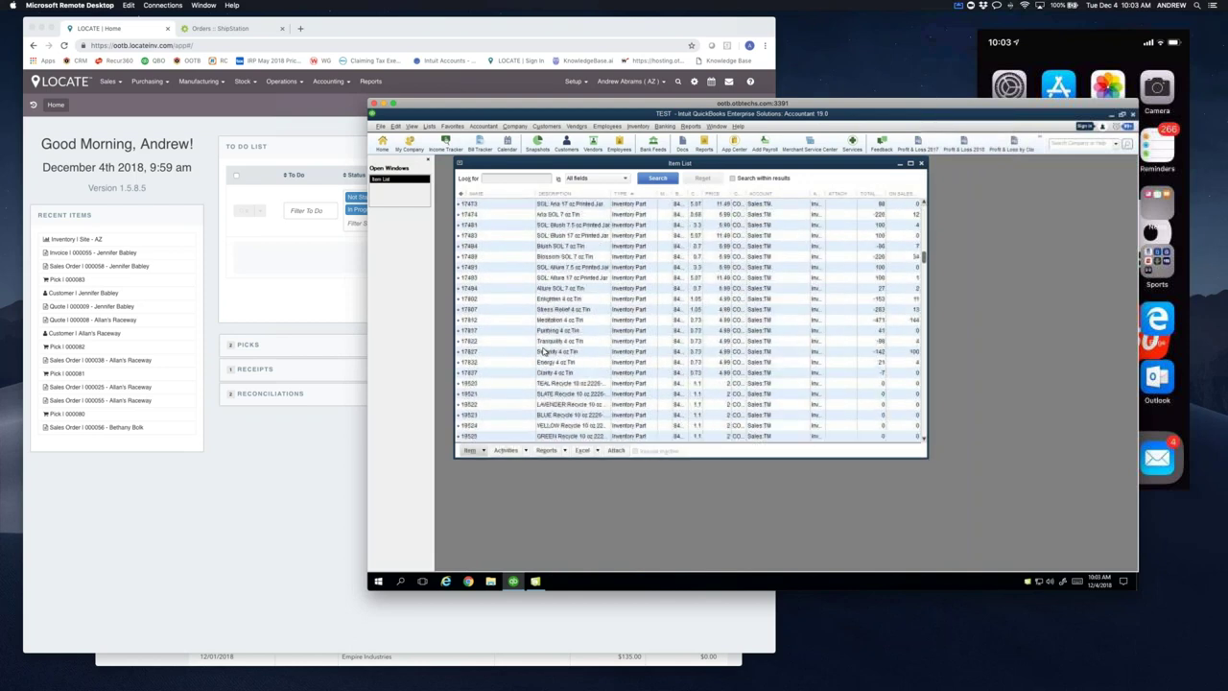
pyautogui.scroll(-12, 543, 352)
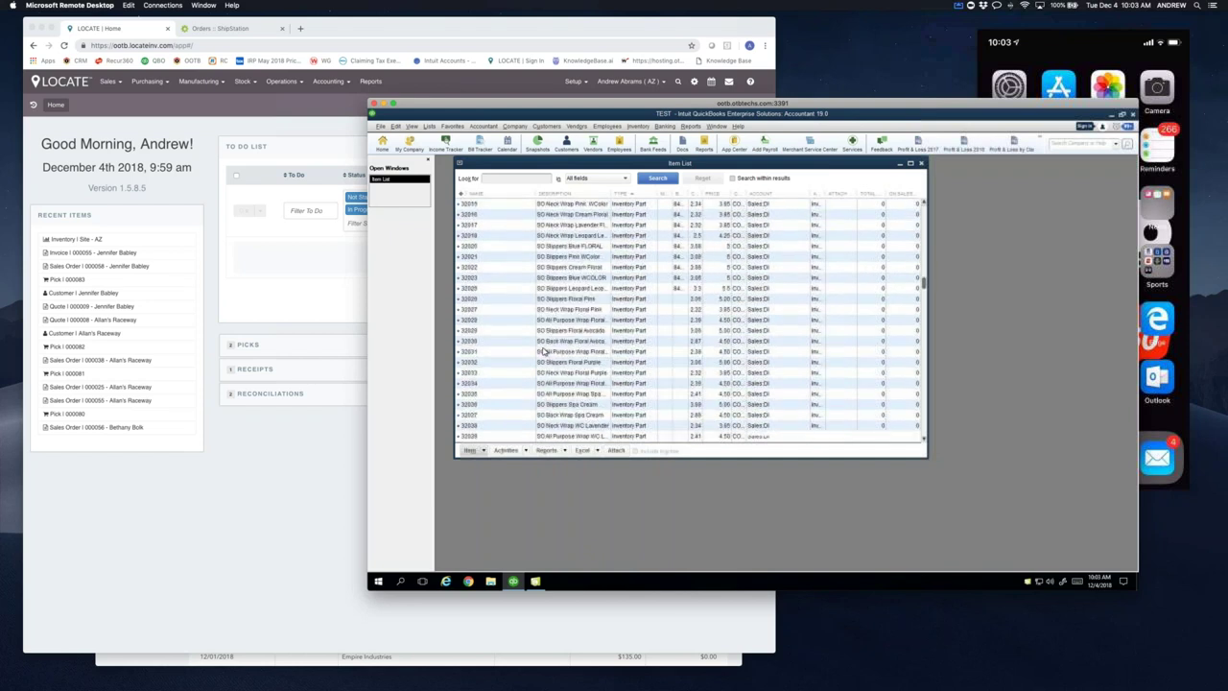
pyautogui.moveTo(925, 310)
pyautogui.mouseDown()
pyautogui.moveTo(921, 377)
pyautogui.moveTo(925, 299)
pyautogui.mouseUp()
# - Select item 14125 in the Item List and bring up the Reports menu
pyautogui.click(577, 126)
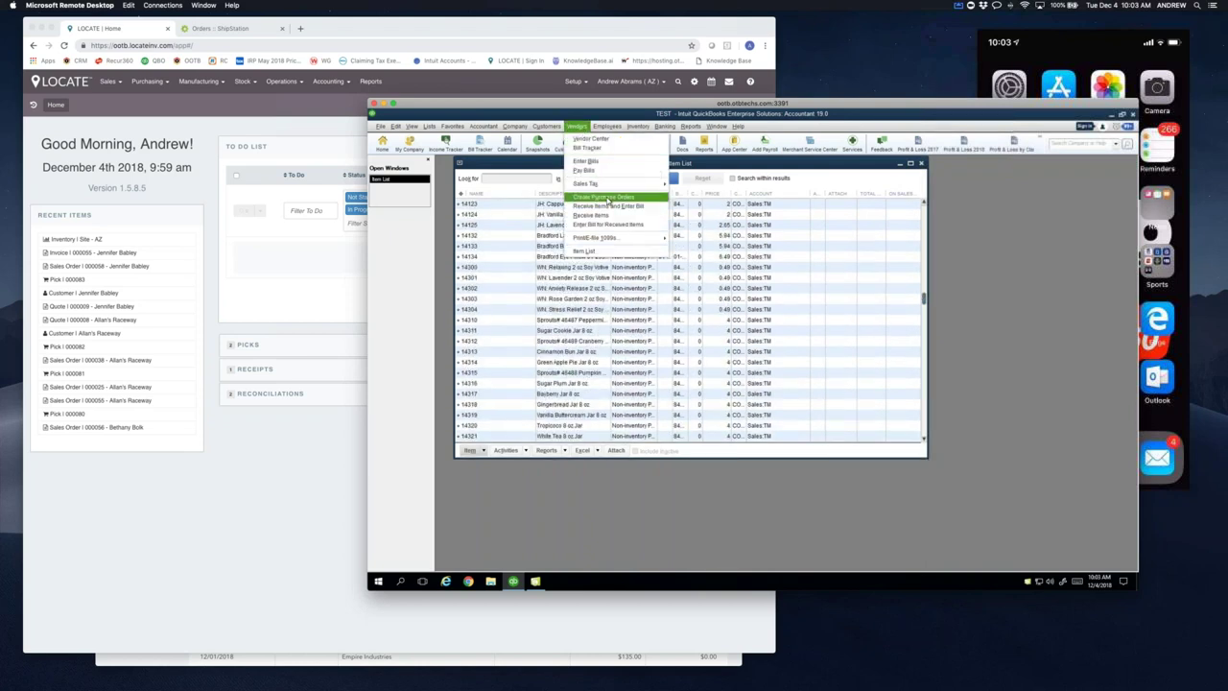
pyautogui.click(773, 228)
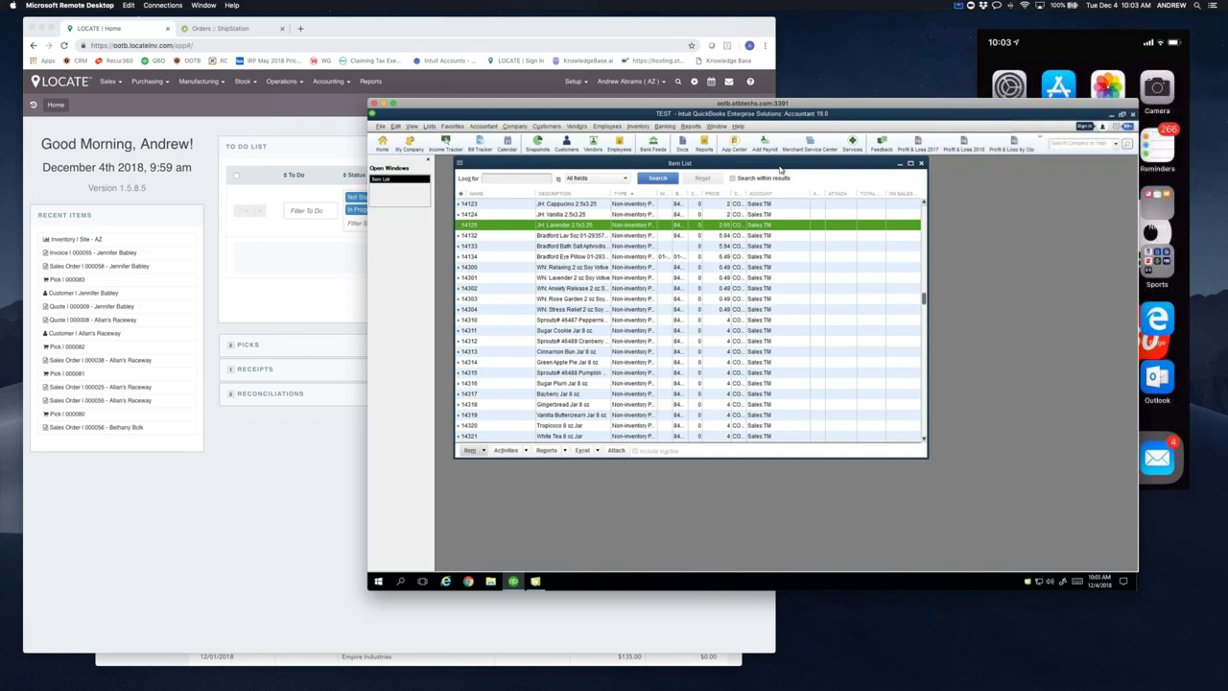
pyautogui.click(692, 127)
pyautogui.moveTo(718, 237)
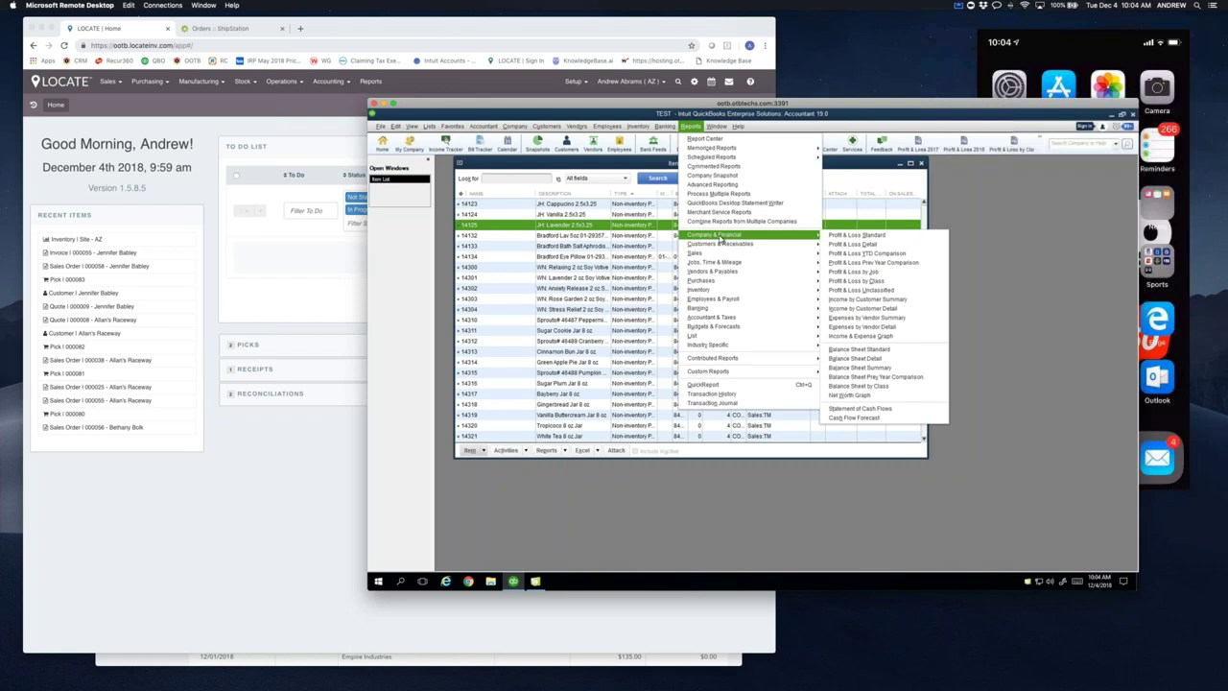
# - Dismiss the Reports menu and bring up the QuickBooks Home page workflow
pyautogui.moveTo(452, 126)
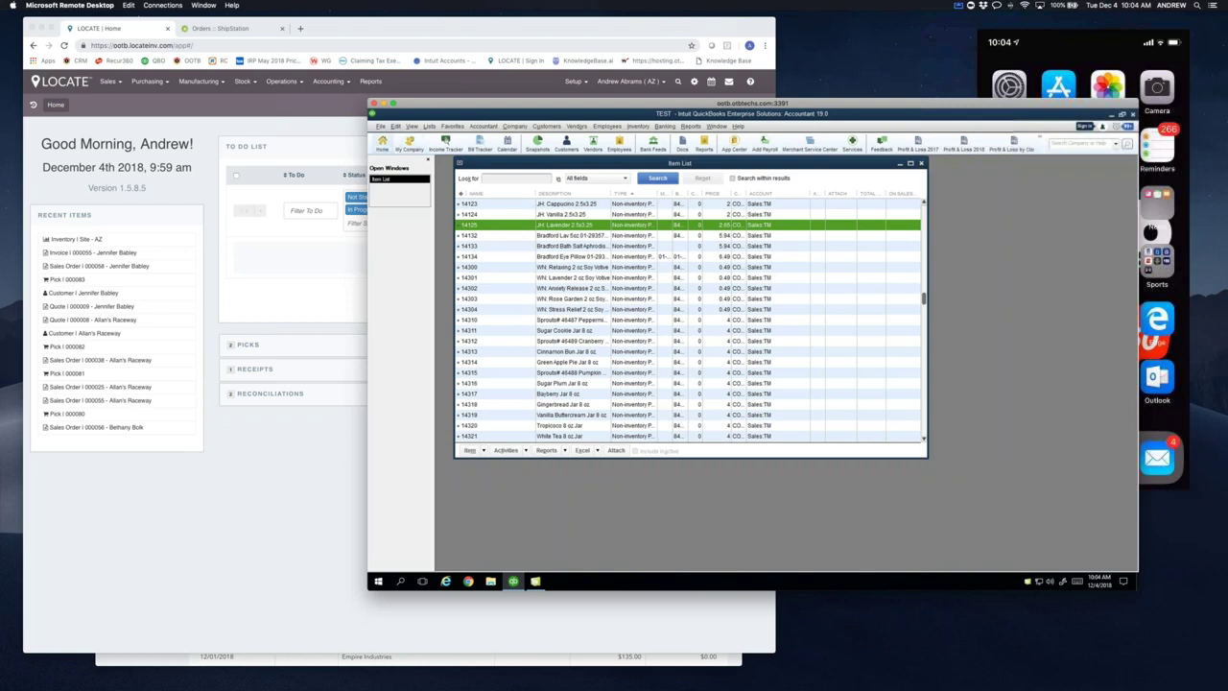
pyautogui.click(382, 142)
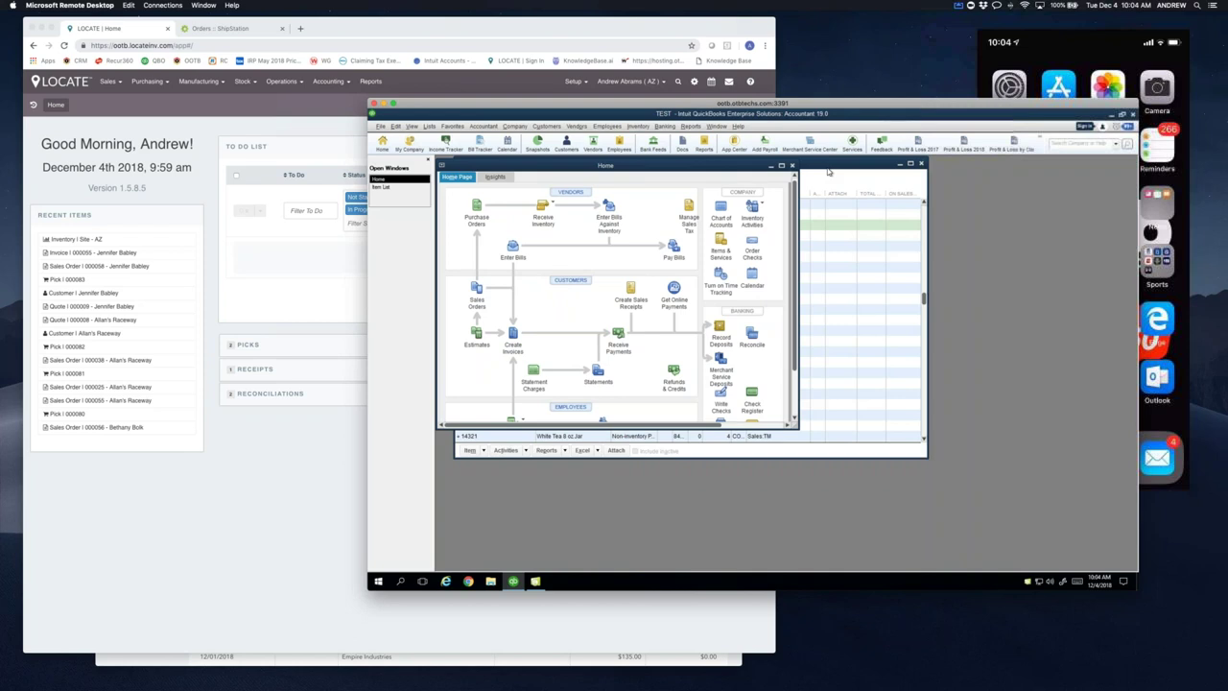
# - In LOCATE, browse the top menus and go to Accounting > Ledger
pyautogui.click(333, 459)
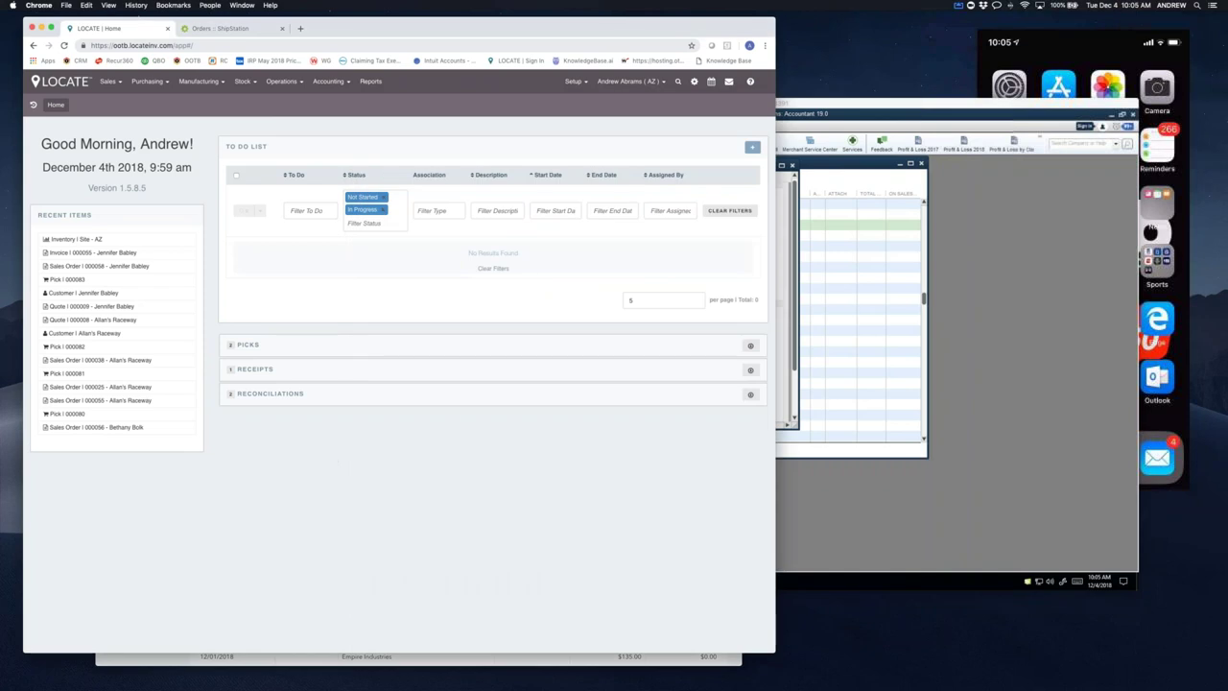
pyautogui.click(108, 84)
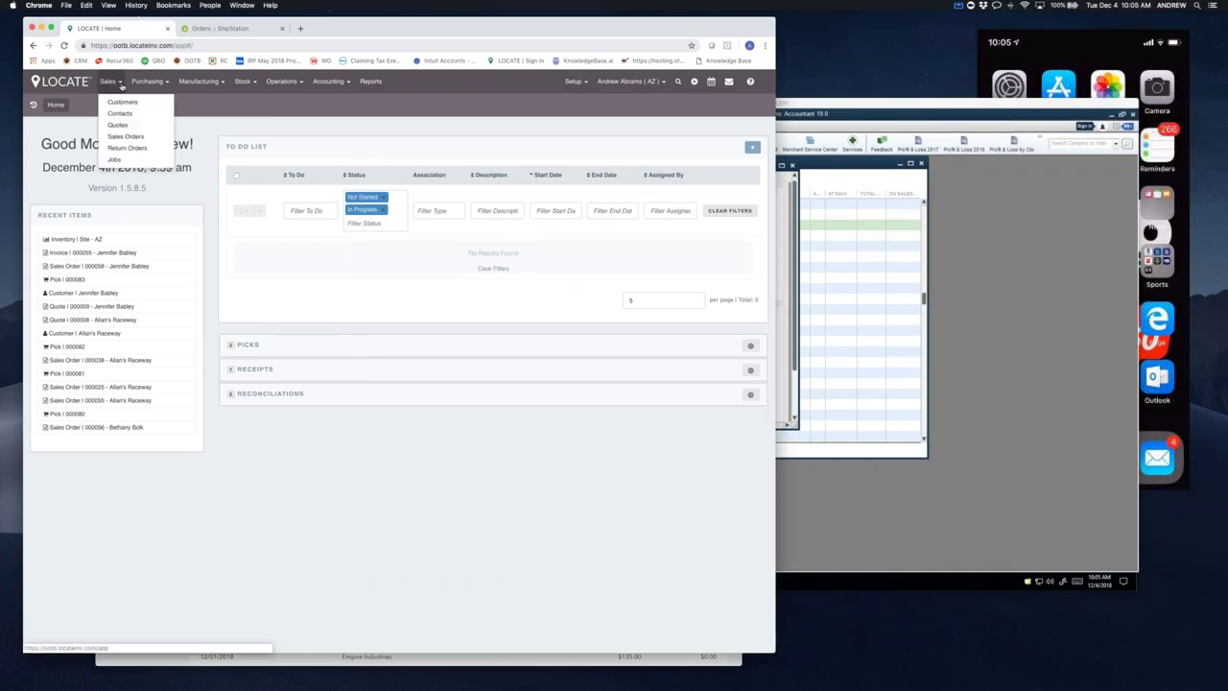
pyautogui.click(137, 84)
pyautogui.click(189, 82)
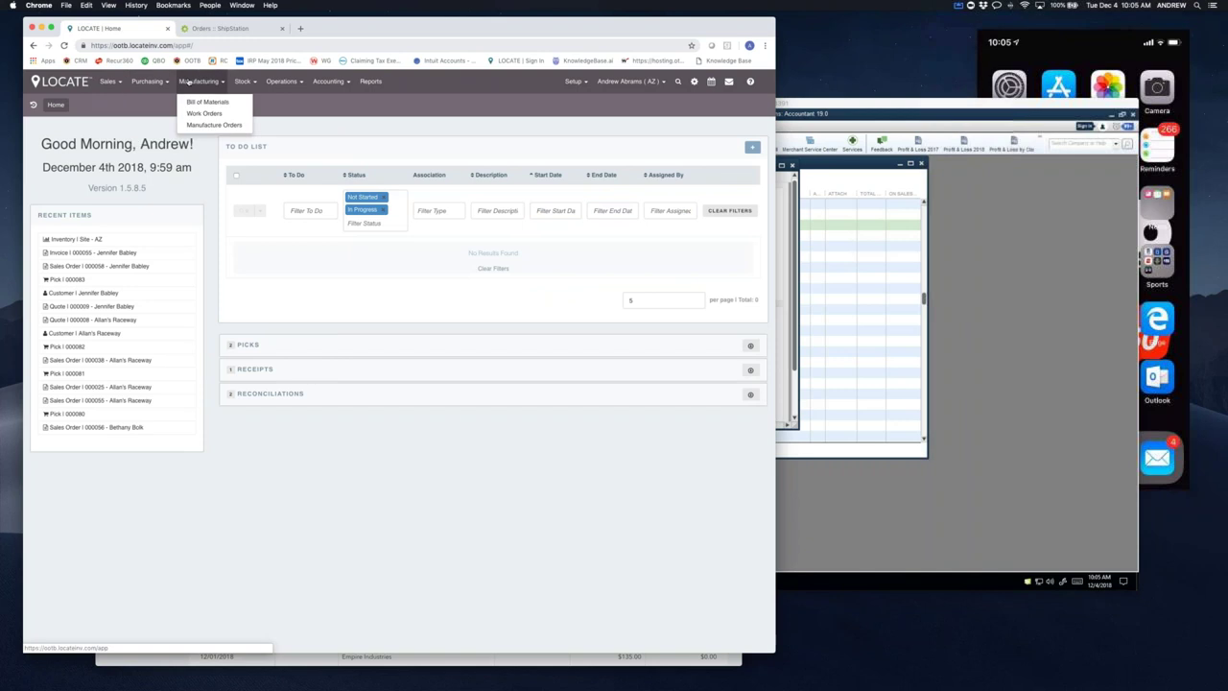
pyautogui.click(241, 82)
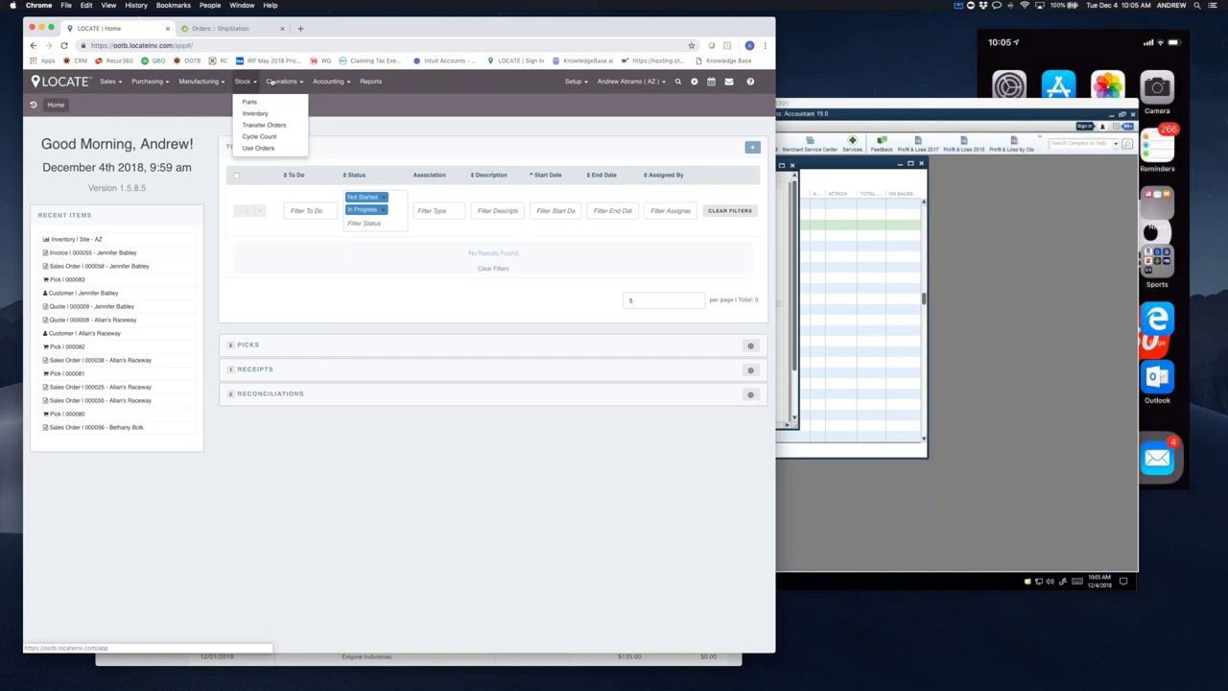
pyautogui.click(272, 83)
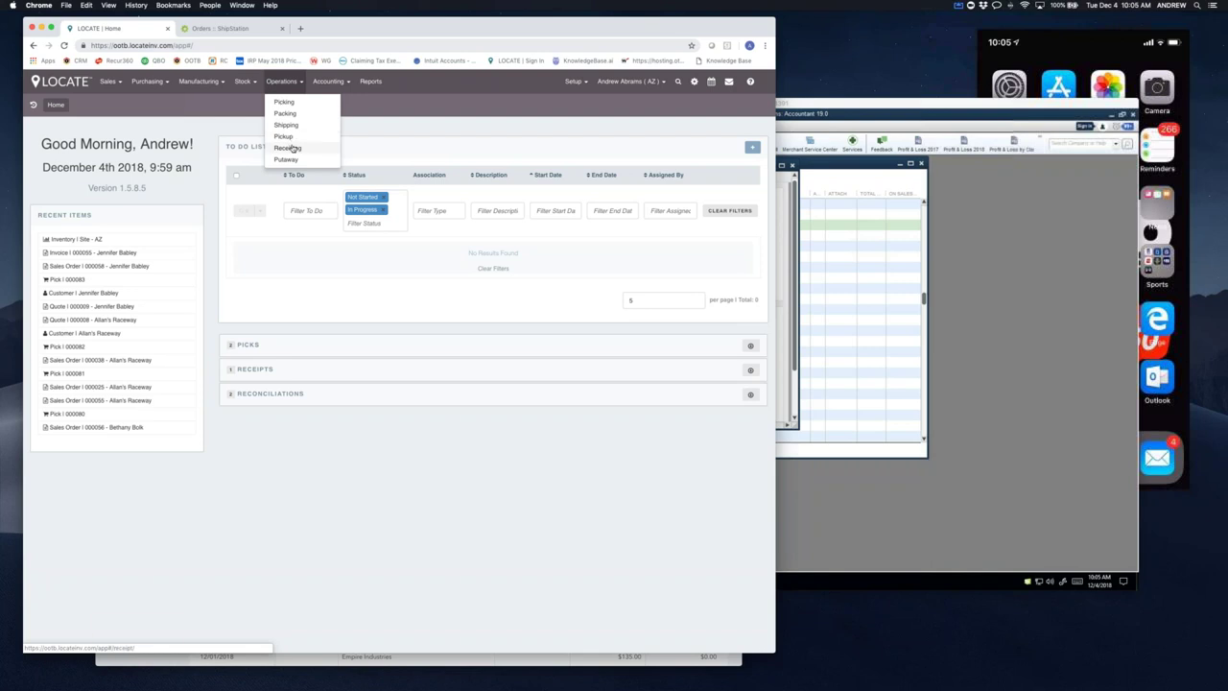
pyautogui.click(328, 82)
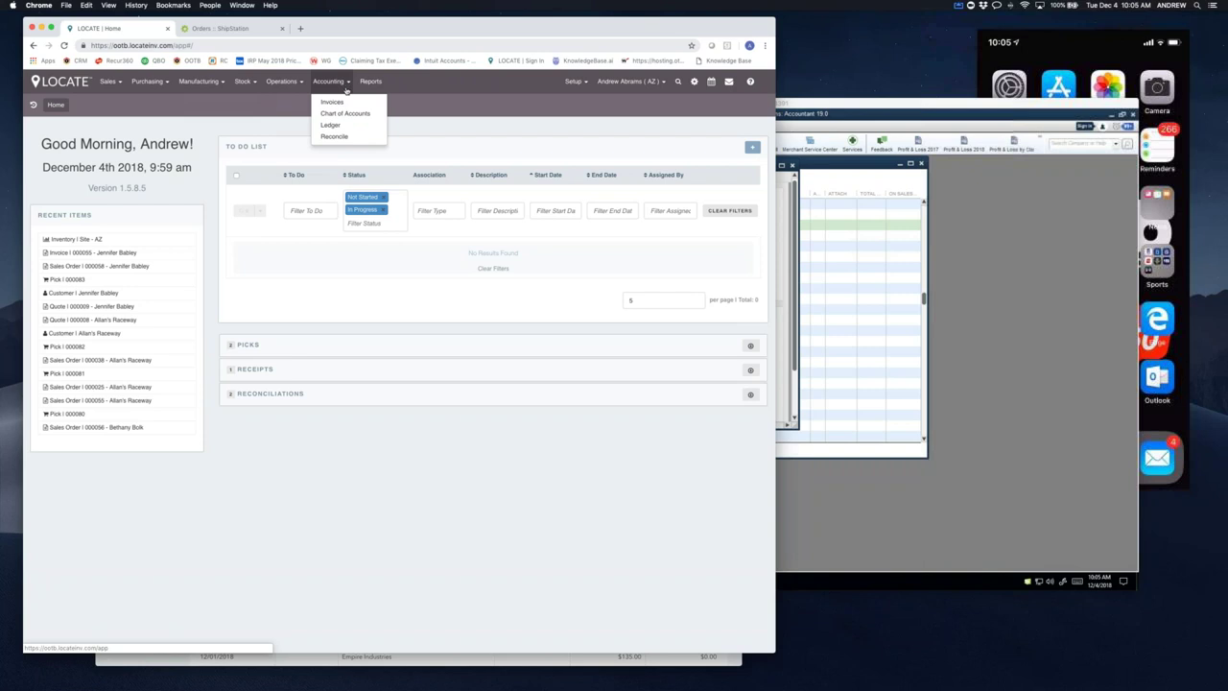
pyautogui.click(331, 125)
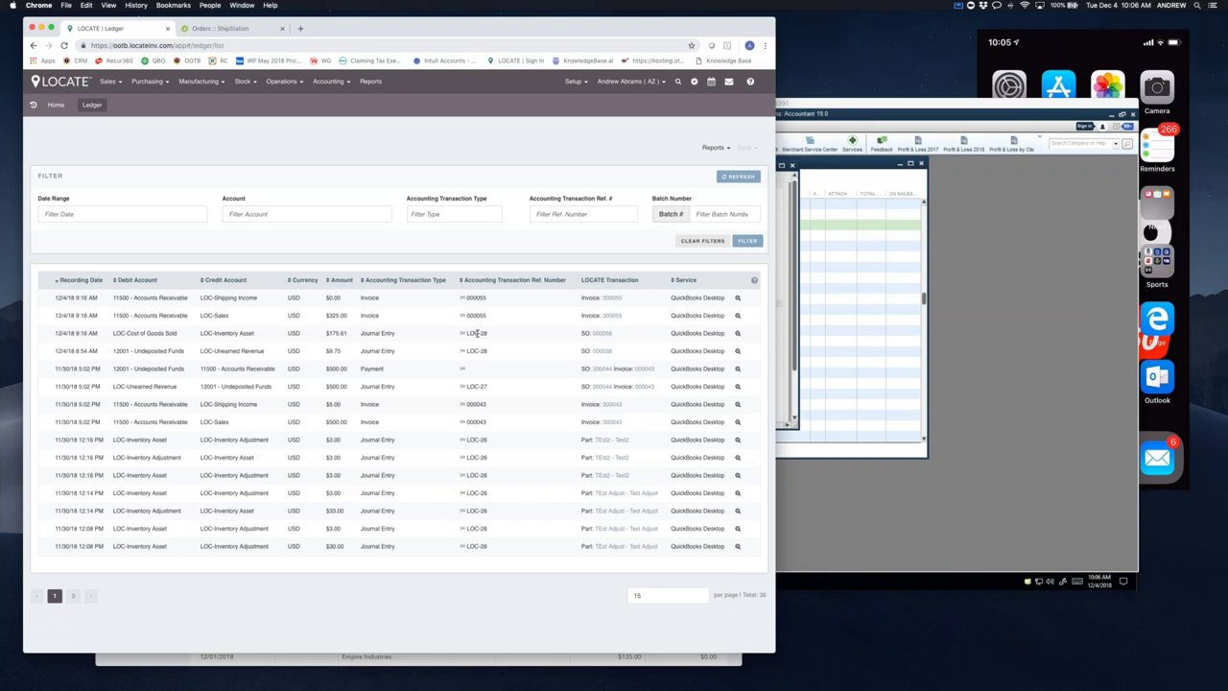
# - Highlight the Invoice type on invoice 000055's $325.00 Ledger entry
pyautogui.doubleClick(383, 299)
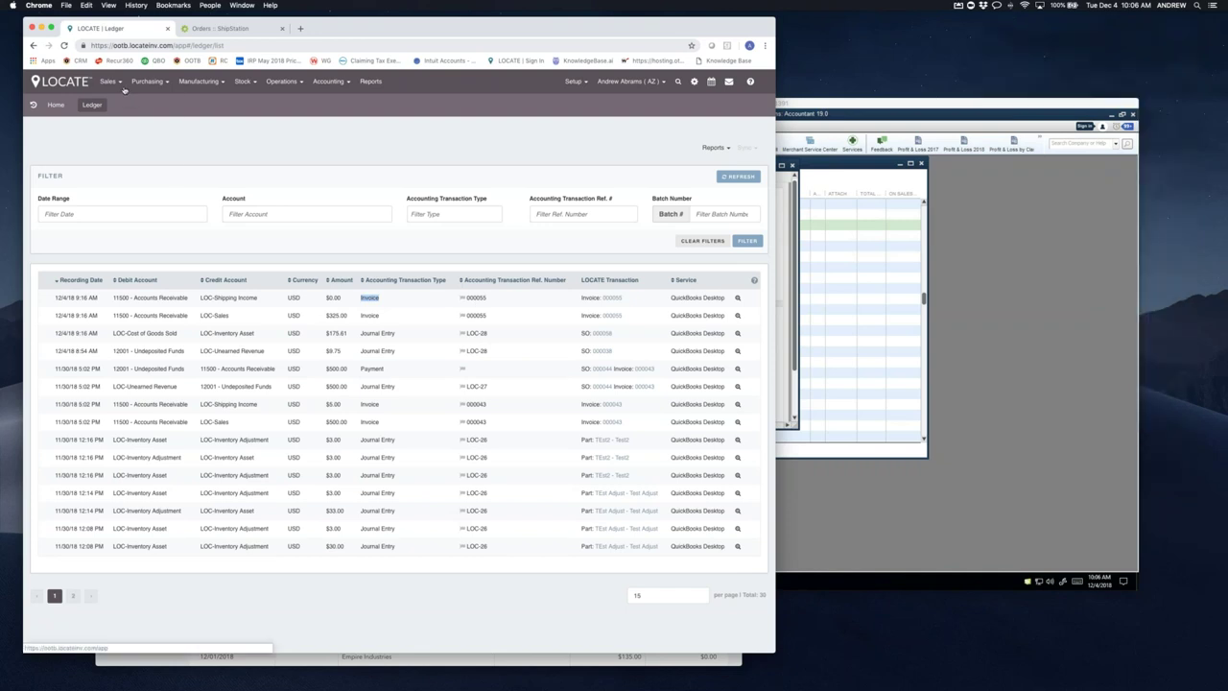
pyautogui.click(123, 89)
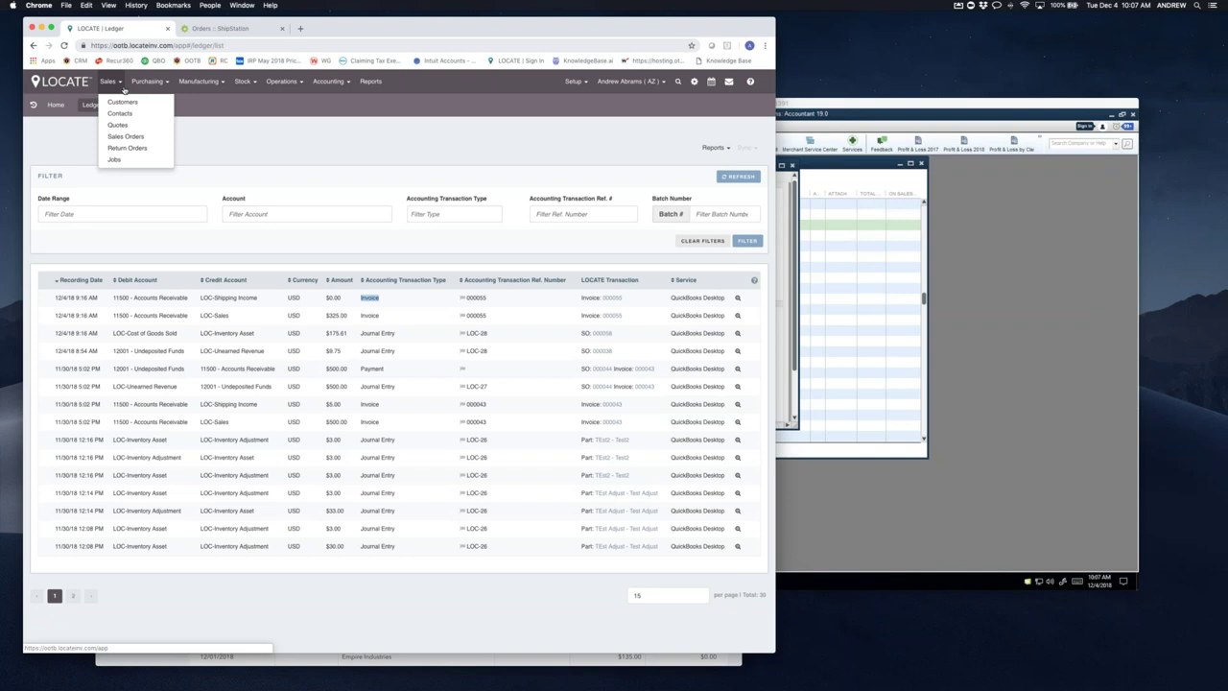
# - Open the Bikers Brake Shop profile from the Sales > Customers list
pyautogui.click(213, 121)
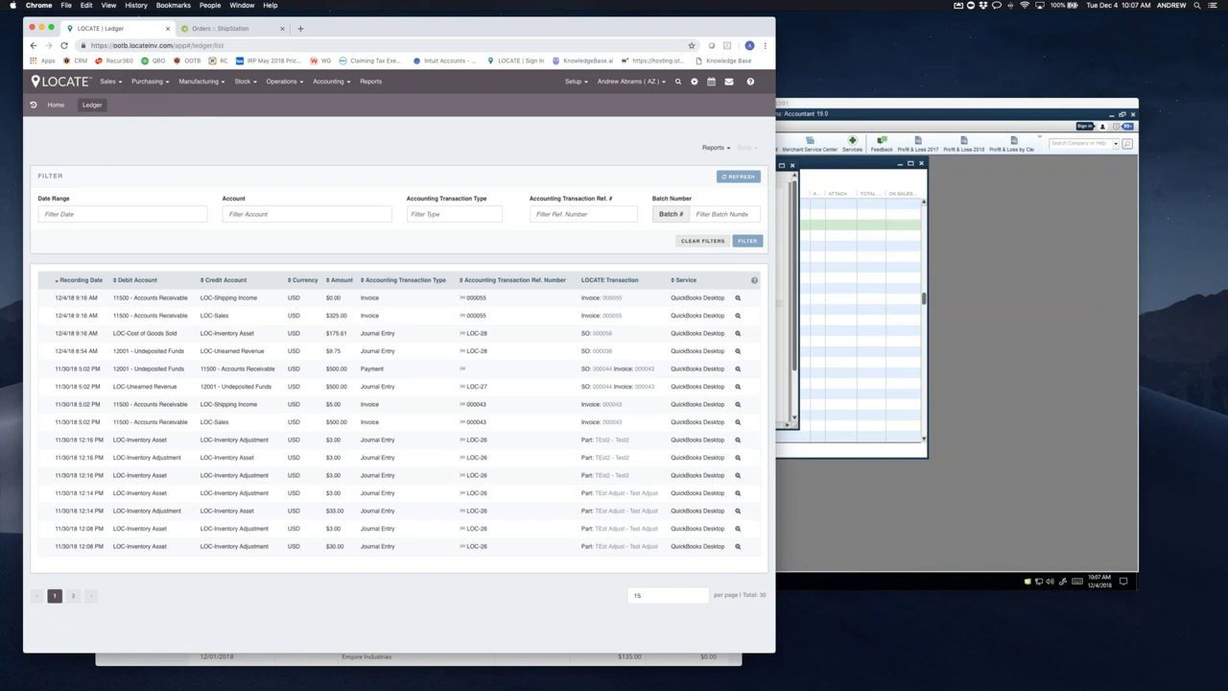
pyautogui.click(115, 82)
pyautogui.click(121, 102)
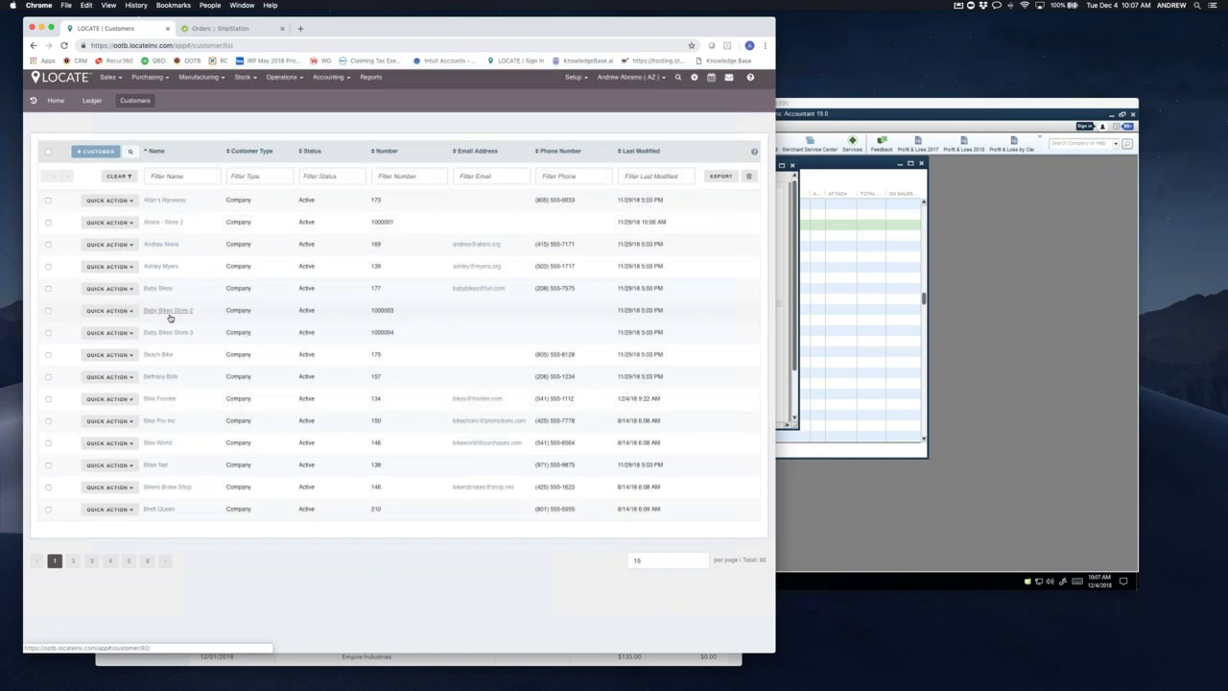
pyautogui.click(165, 491)
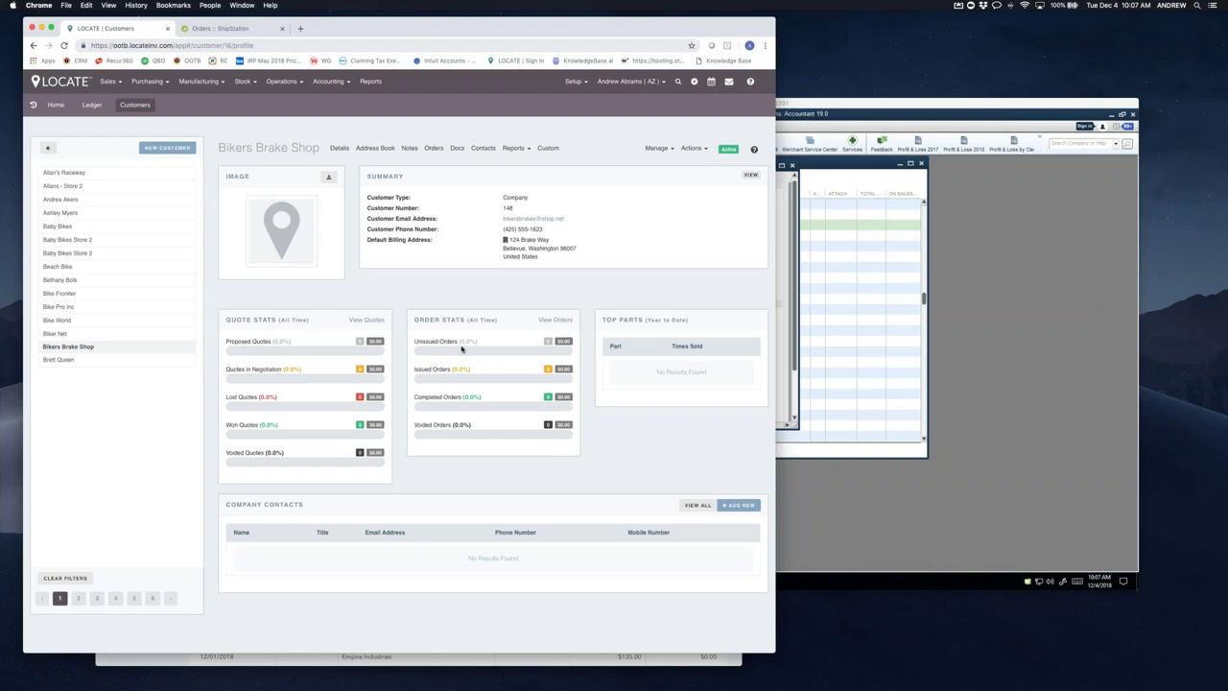
# - Check Bikers Brake Shop's details and address book, then view its empty Orders overview
pyautogui.click(340, 148)
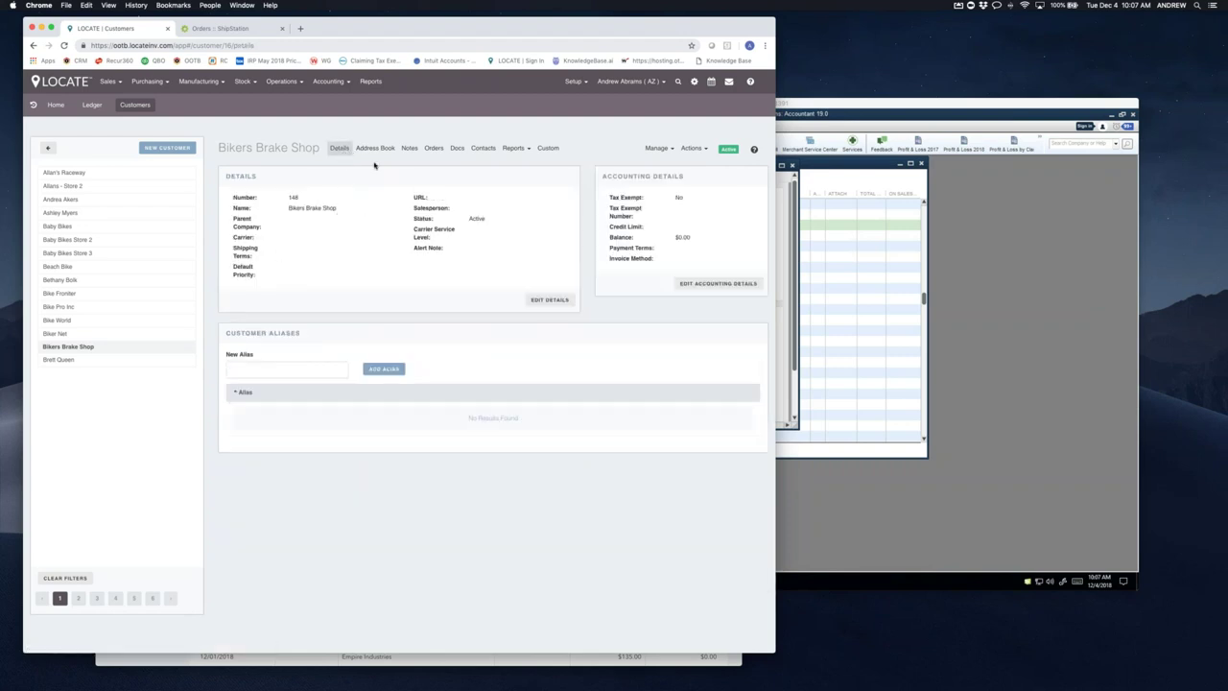
pyautogui.click(375, 148)
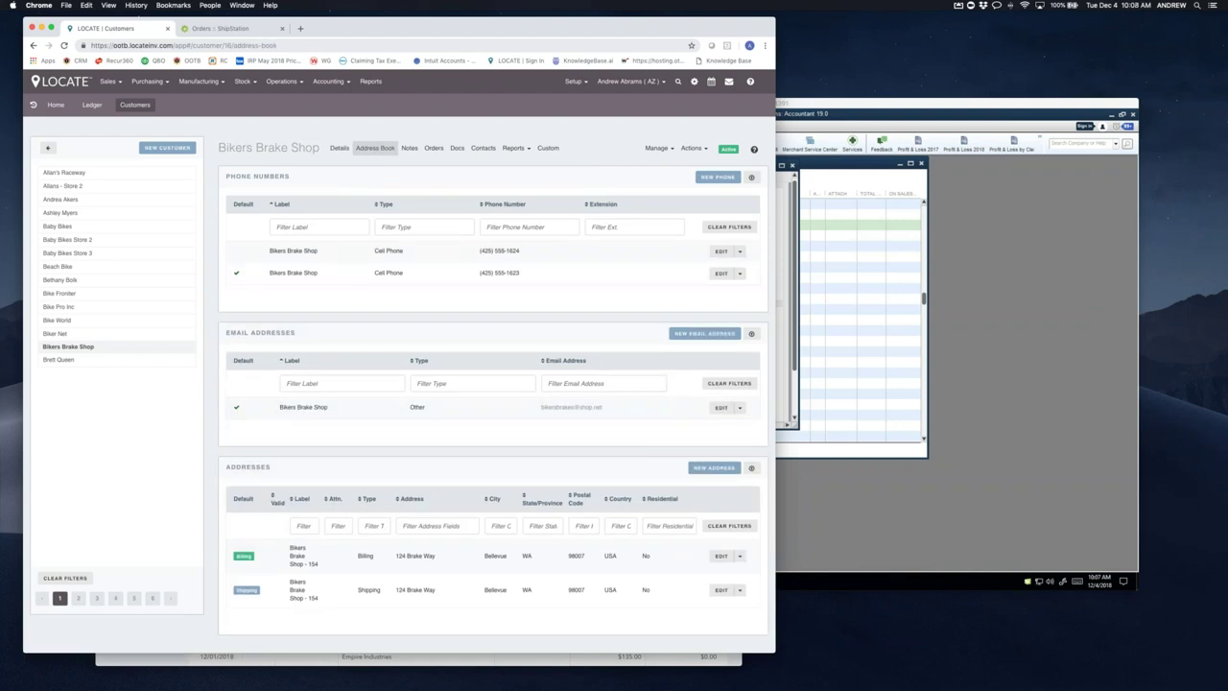
pyautogui.click(433, 149)
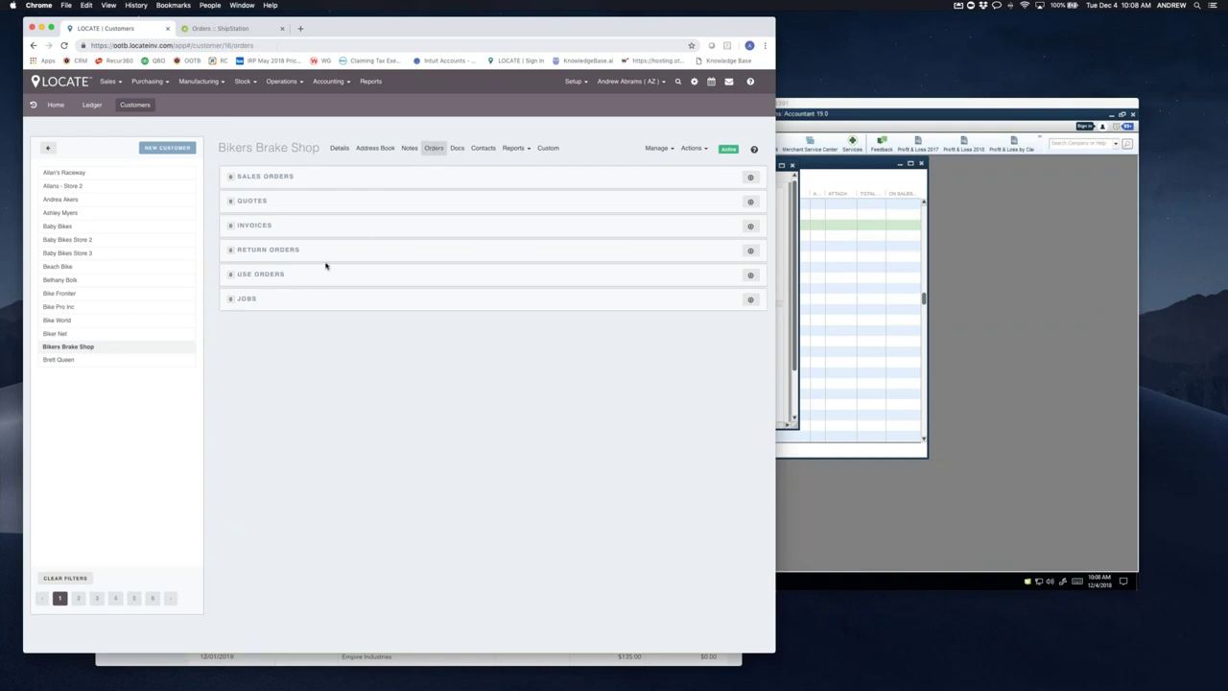
# - Expand Allan's Raceway's Sales Orders, Invoices and Return Orders, then view its CEO contact
pyautogui.click(93, 175)
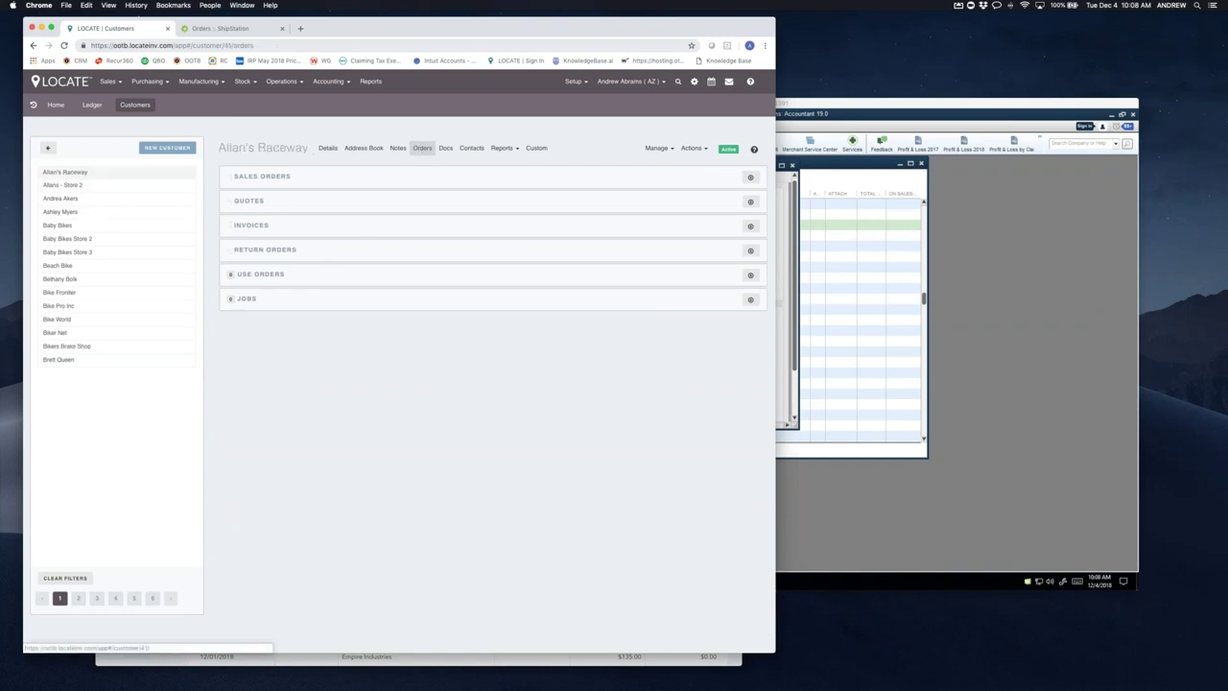
pyautogui.click(233, 177)
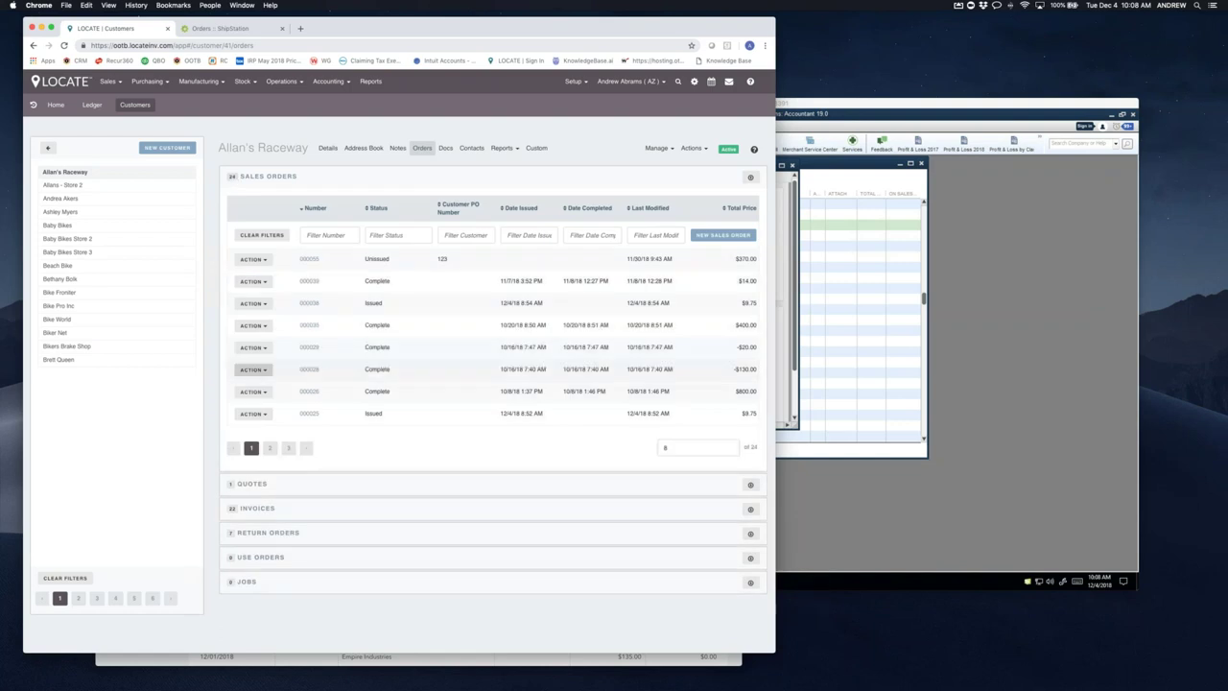
pyautogui.click(232, 508)
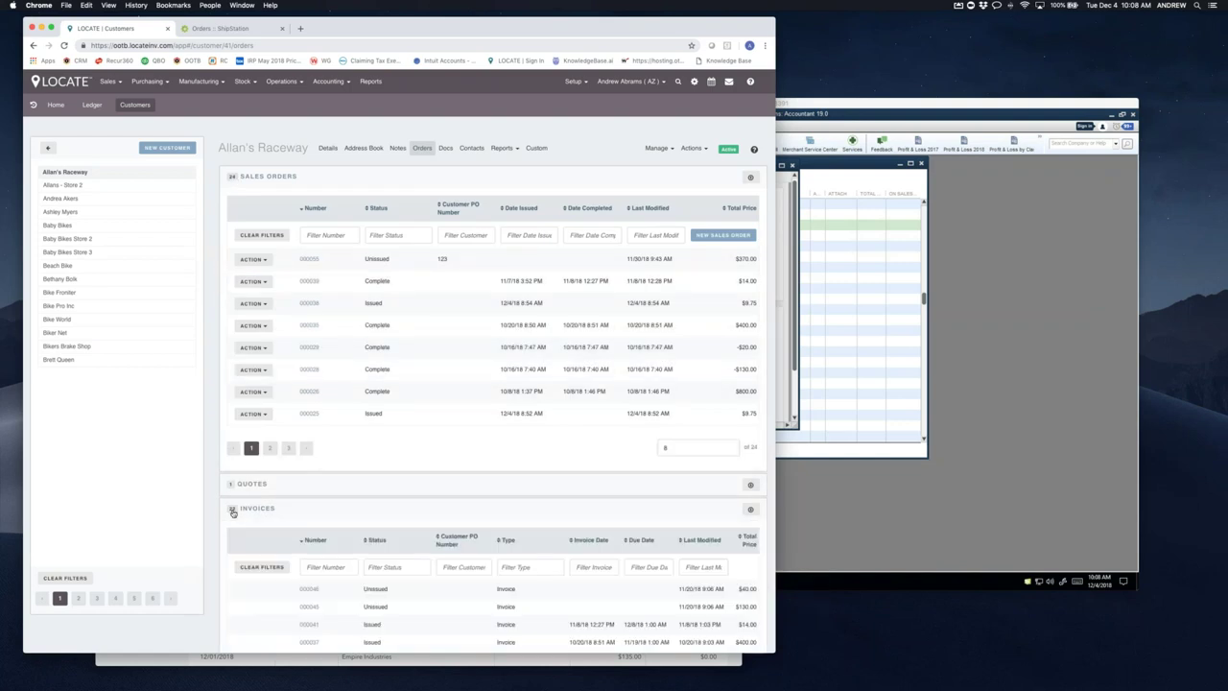
pyautogui.scroll(-3, 232, 511)
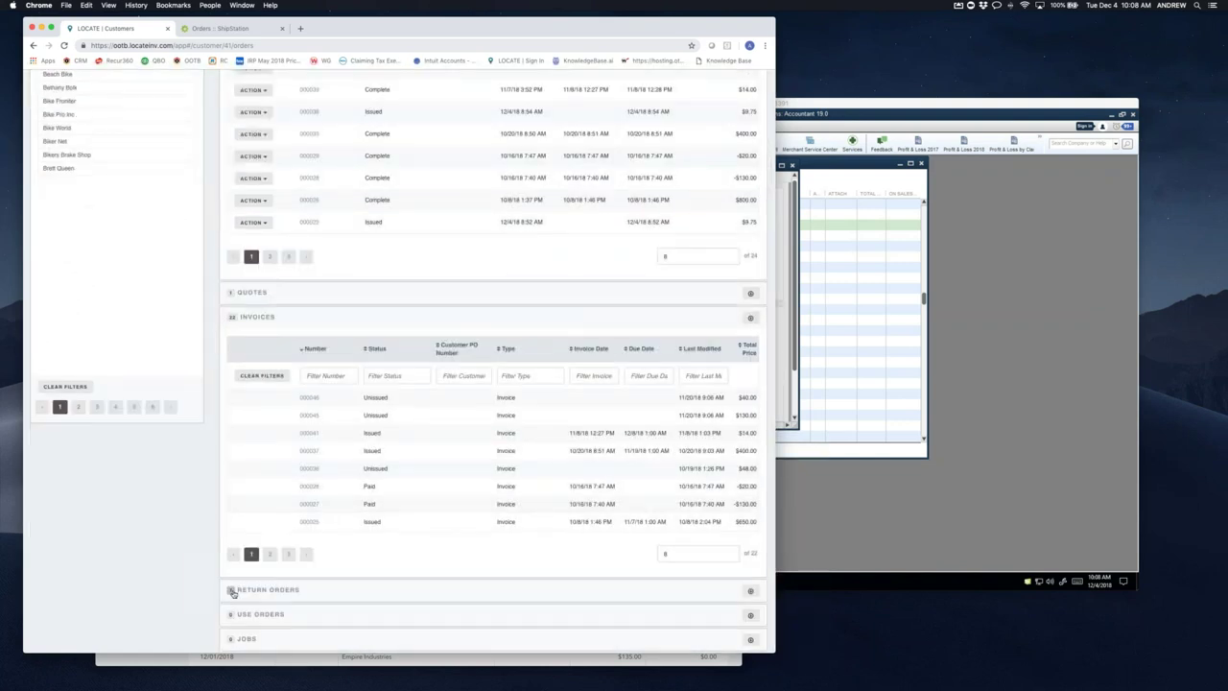
pyautogui.click(231, 592)
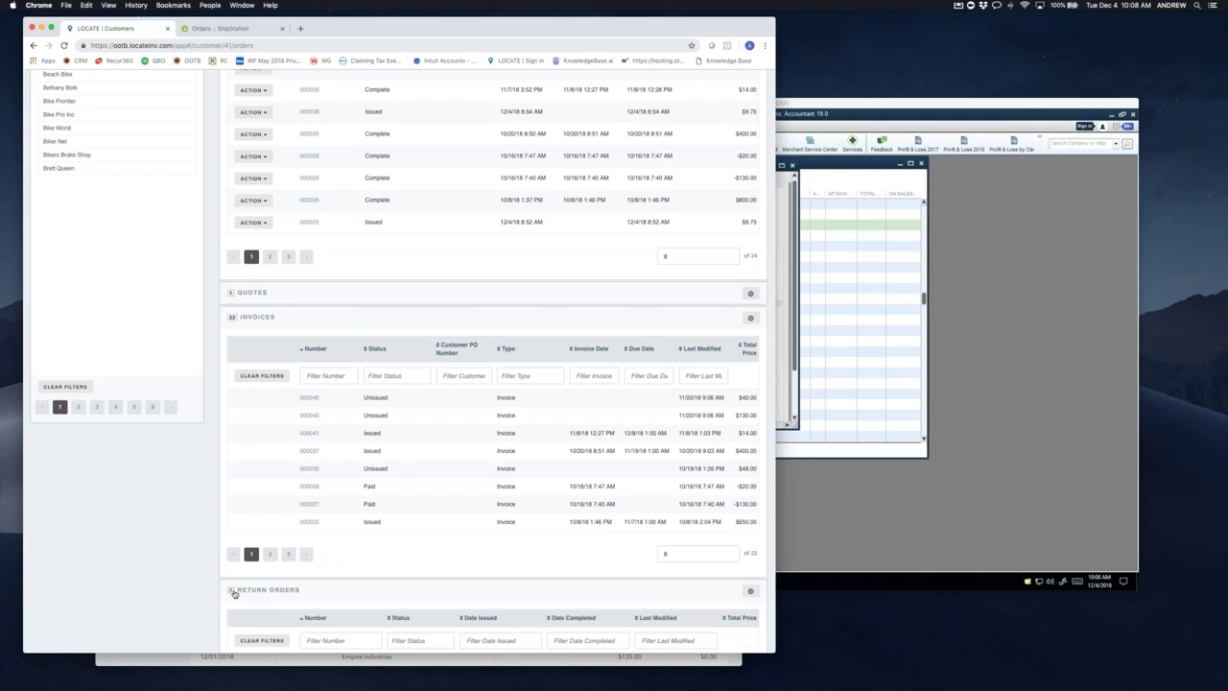
pyautogui.scroll(-1, 321, 580)
pyautogui.scroll(-3, 321, 579)
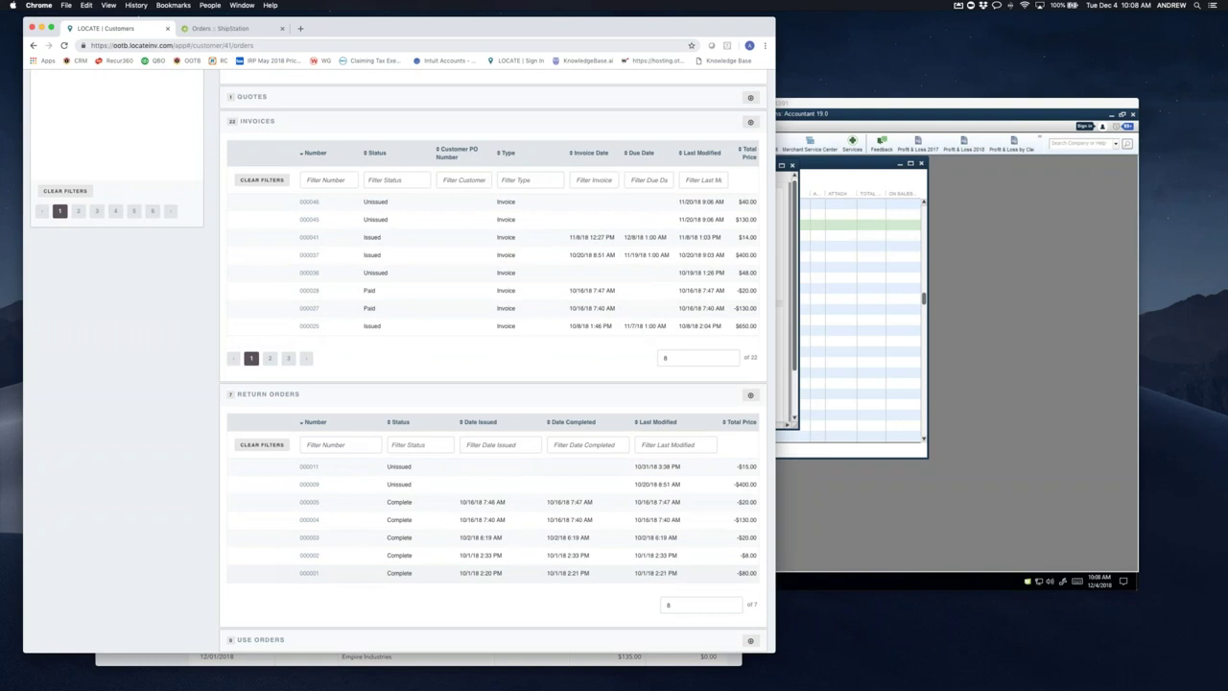
pyautogui.scroll(5, 495, 384)
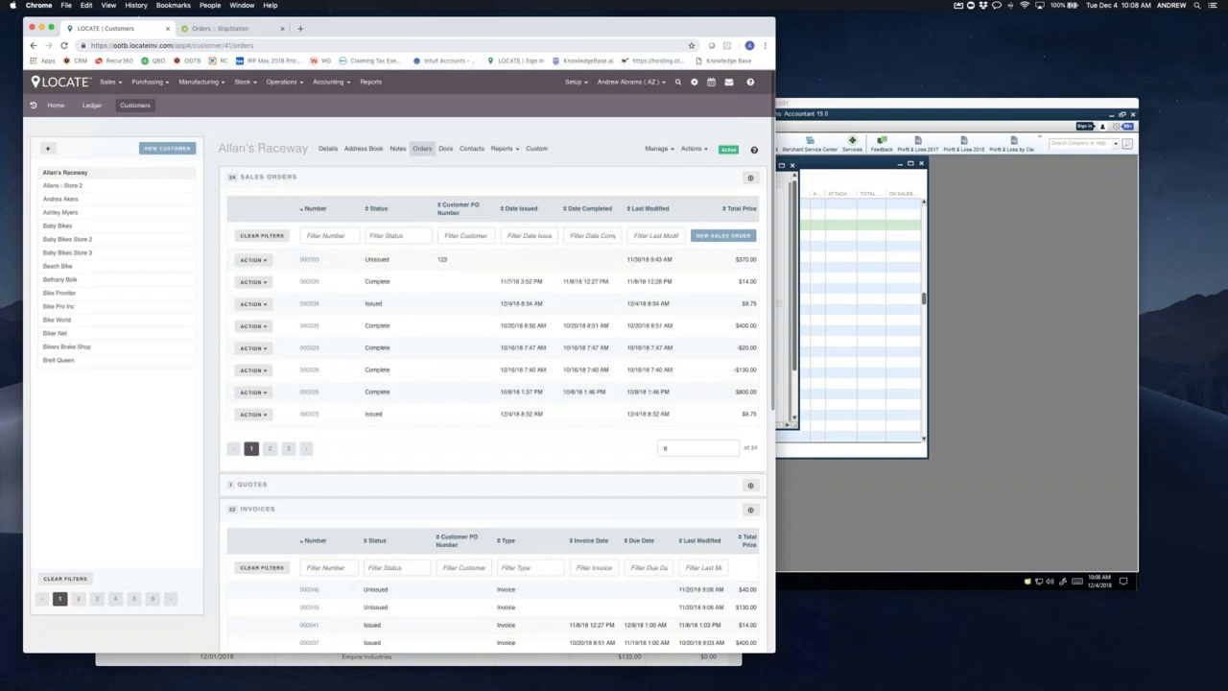
pyautogui.click(472, 150)
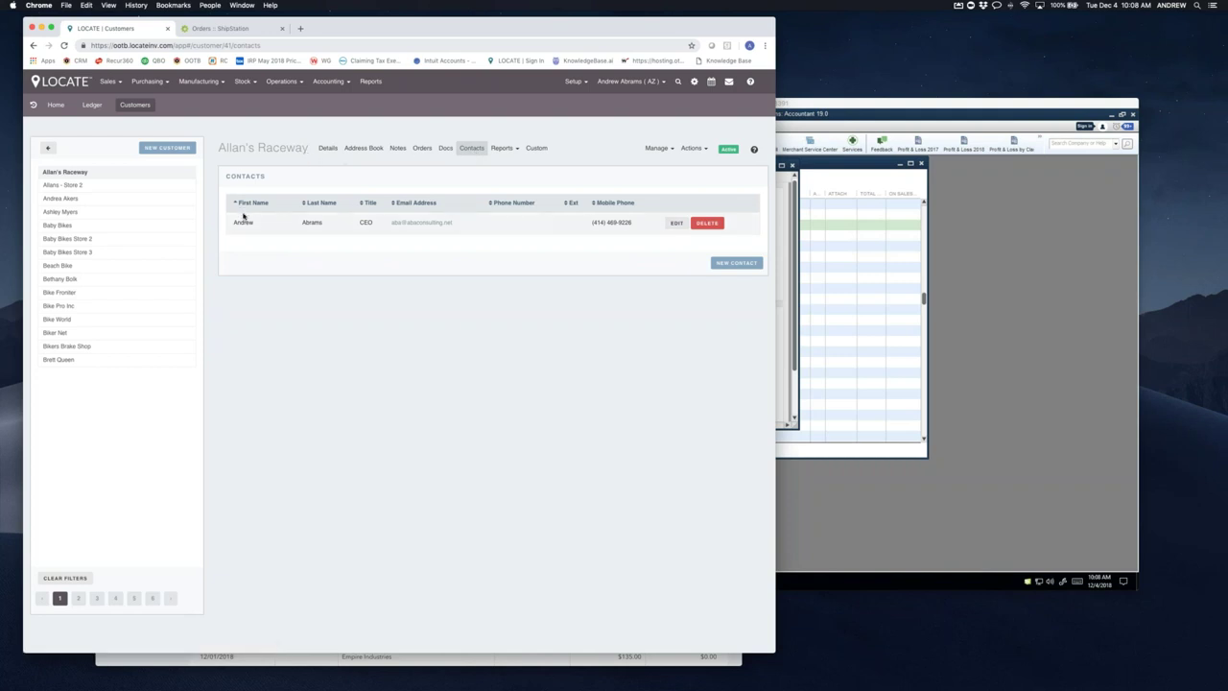
# - Show Allan's Raceway's special part pricing (B202 $14.00, B200 $9.75) via Manage > Parts
pyautogui.click(507, 152)
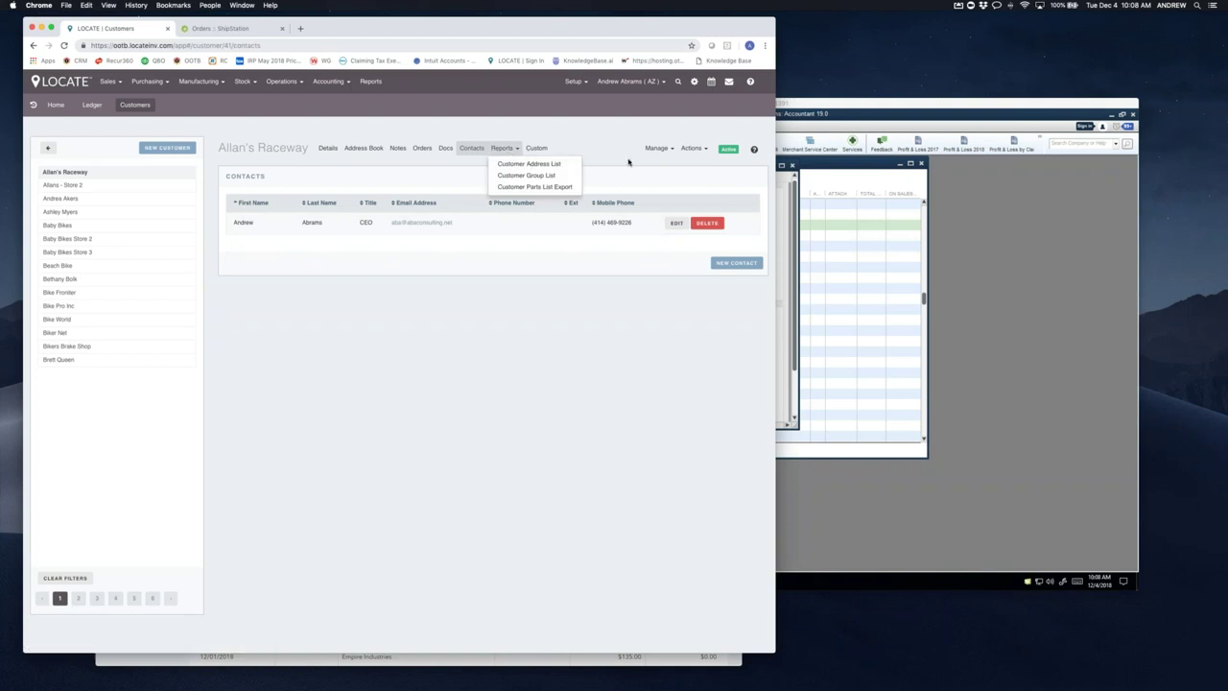
pyautogui.click(658, 151)
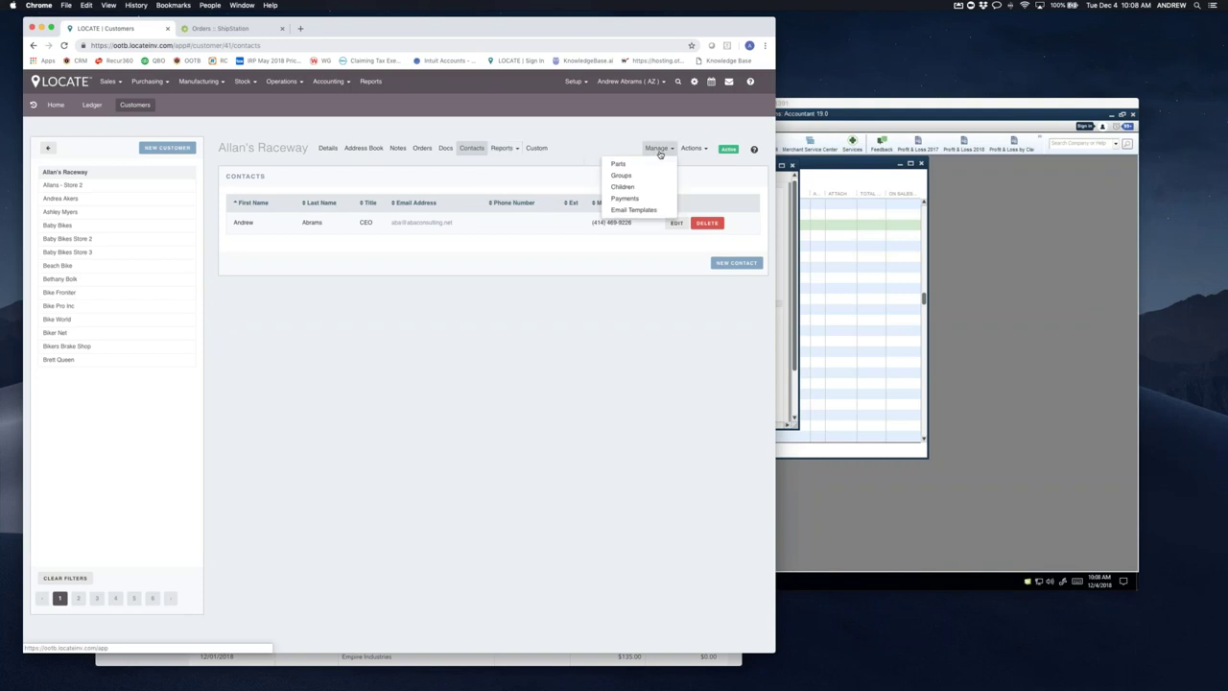
pyautogui.click(619, 166)
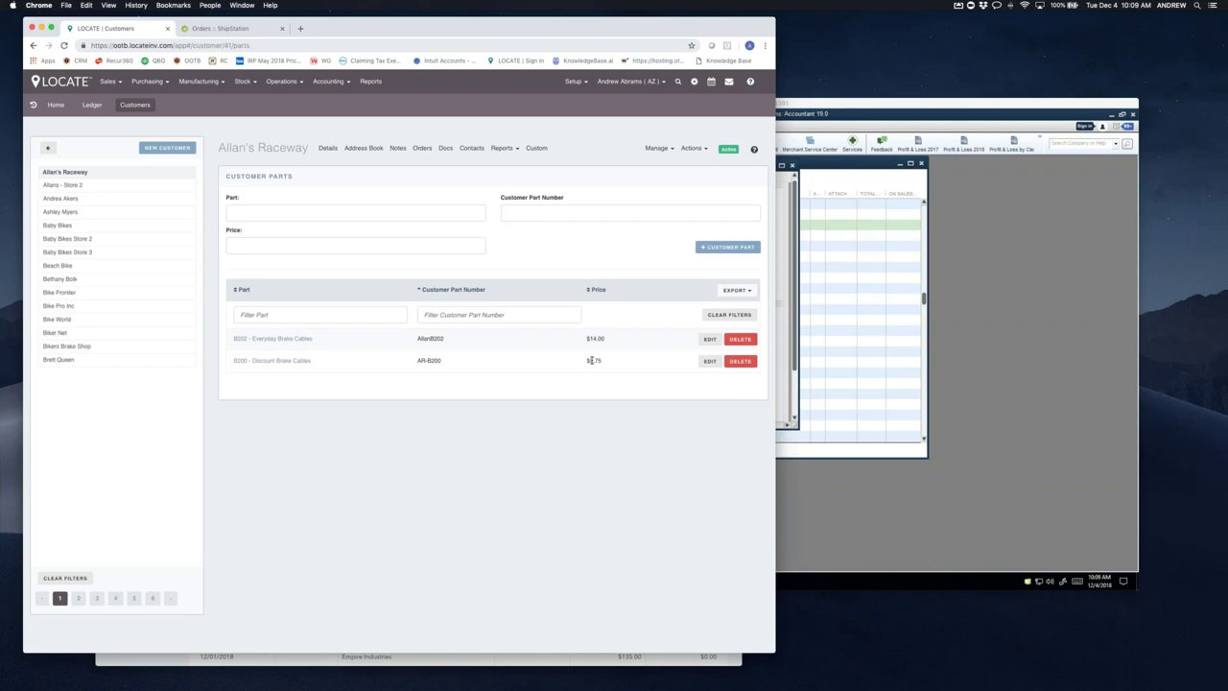
pyautogui.click(574, 82)
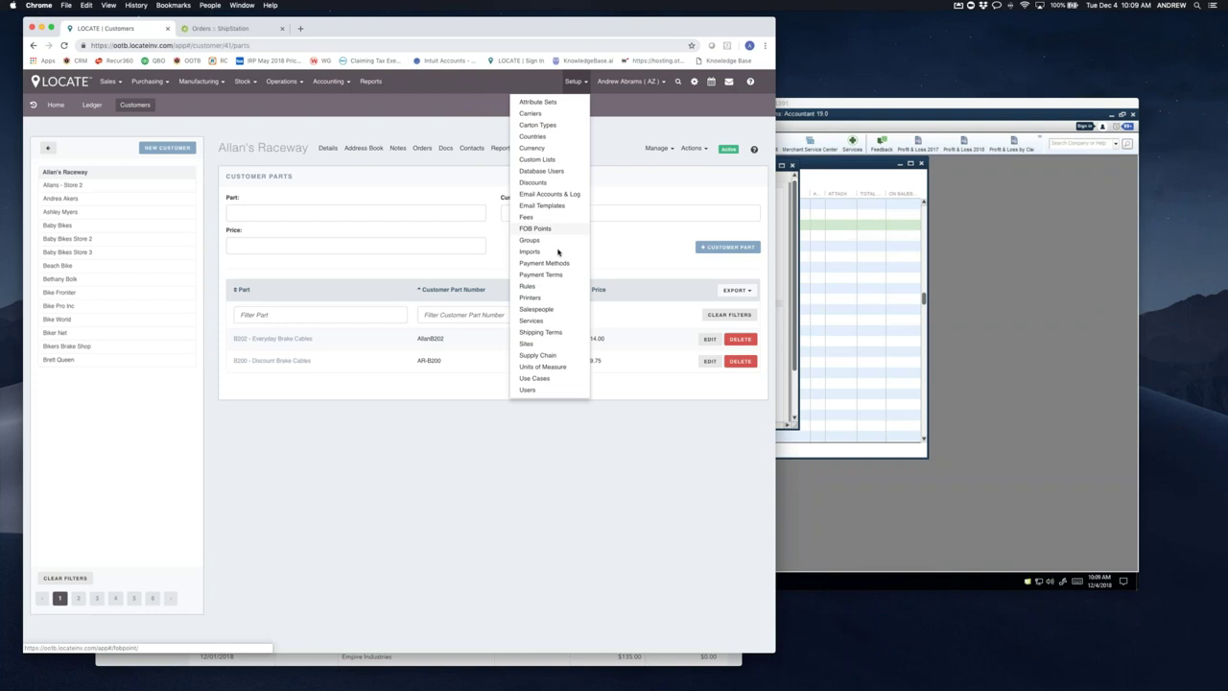
pyautogui.click(437, 405)
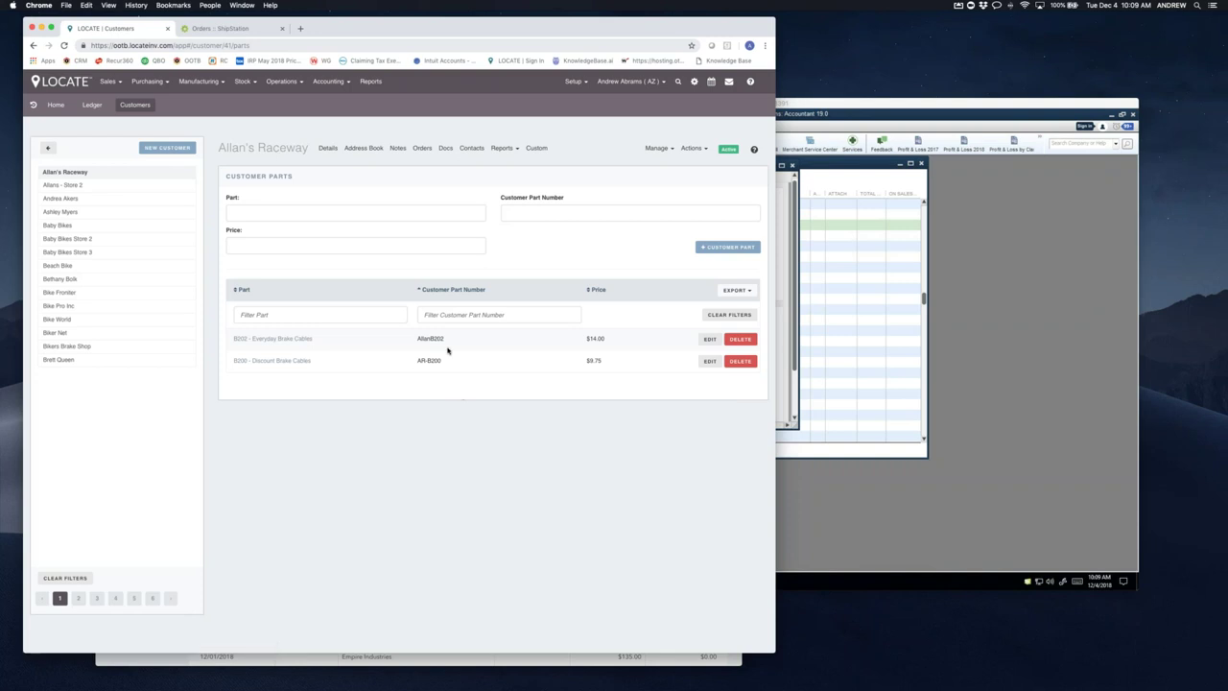
pyautogui.moveTo(441, 338); pyautogui.dragTo(418, 340)
pyautogui.moveTo(612, 339); pyautogui.dragTo(587, 337)
pyautogui.click(665, 147)
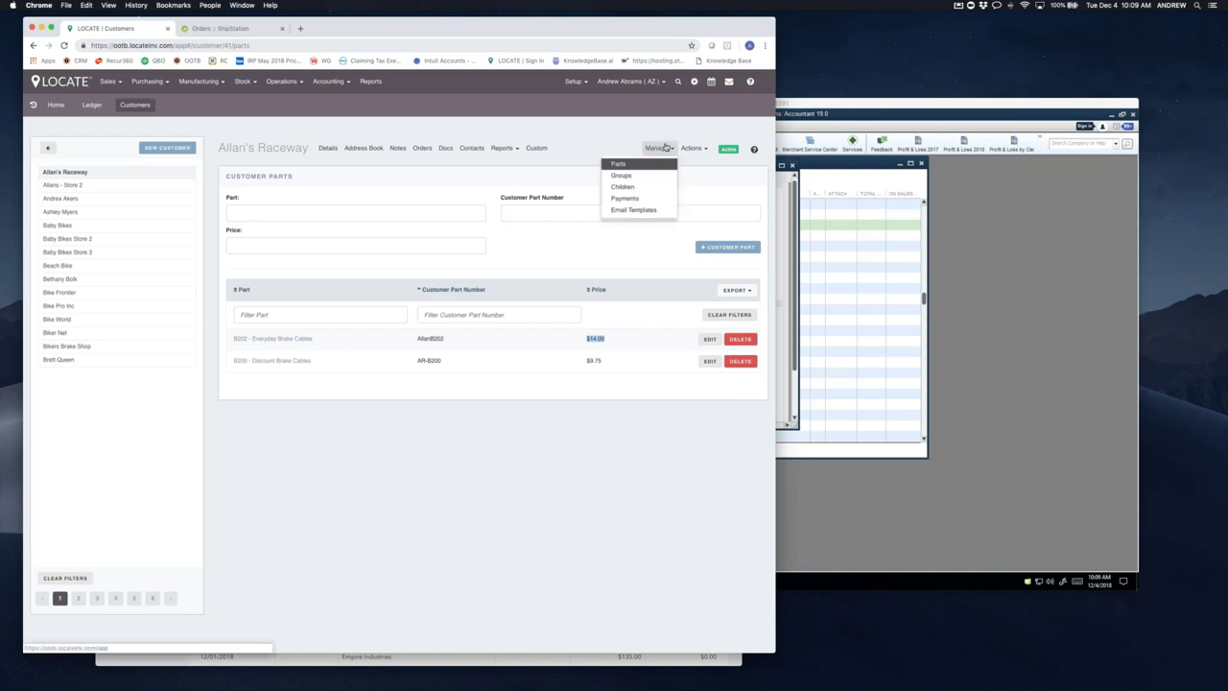
# - Show Allan's Raceway's Groups page, then bring the QuickBooks remote window forward
pyautogui.click(622, 174)
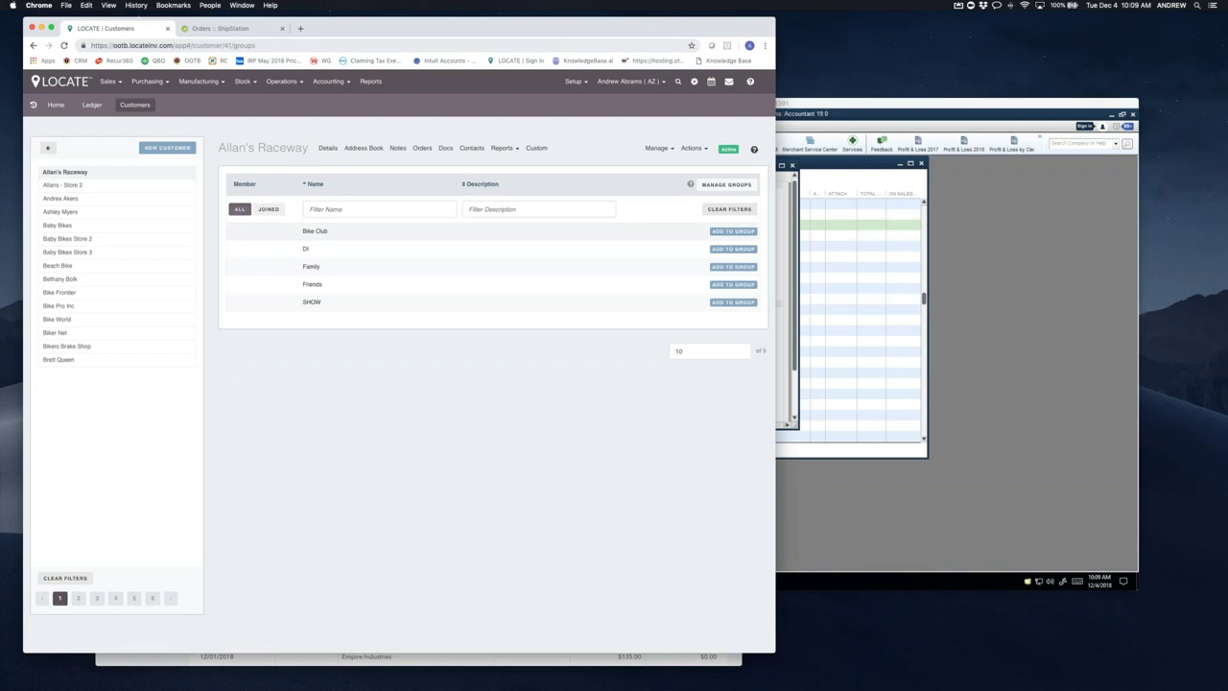
pyautogui.click(827, 107)
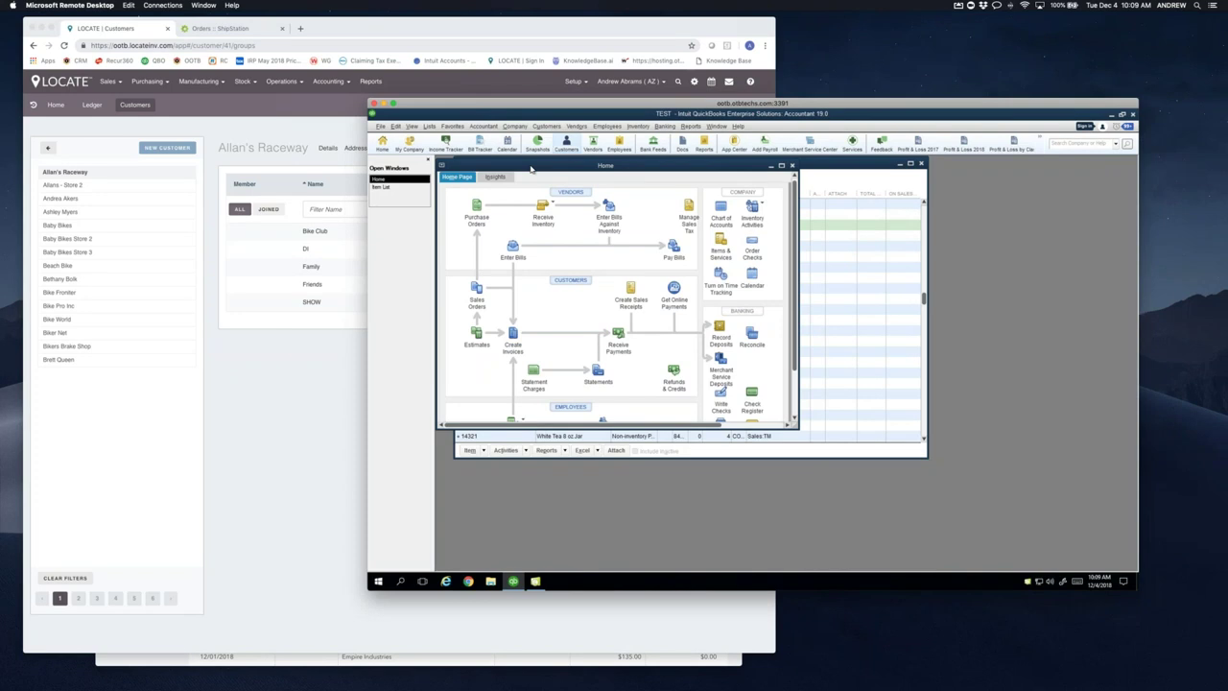
# - In QuickBooks, check the first customer's available types (DI, SHOW, SOL, SOLP, TM), then return to LOCATE
pyautogui.click(494, 241)
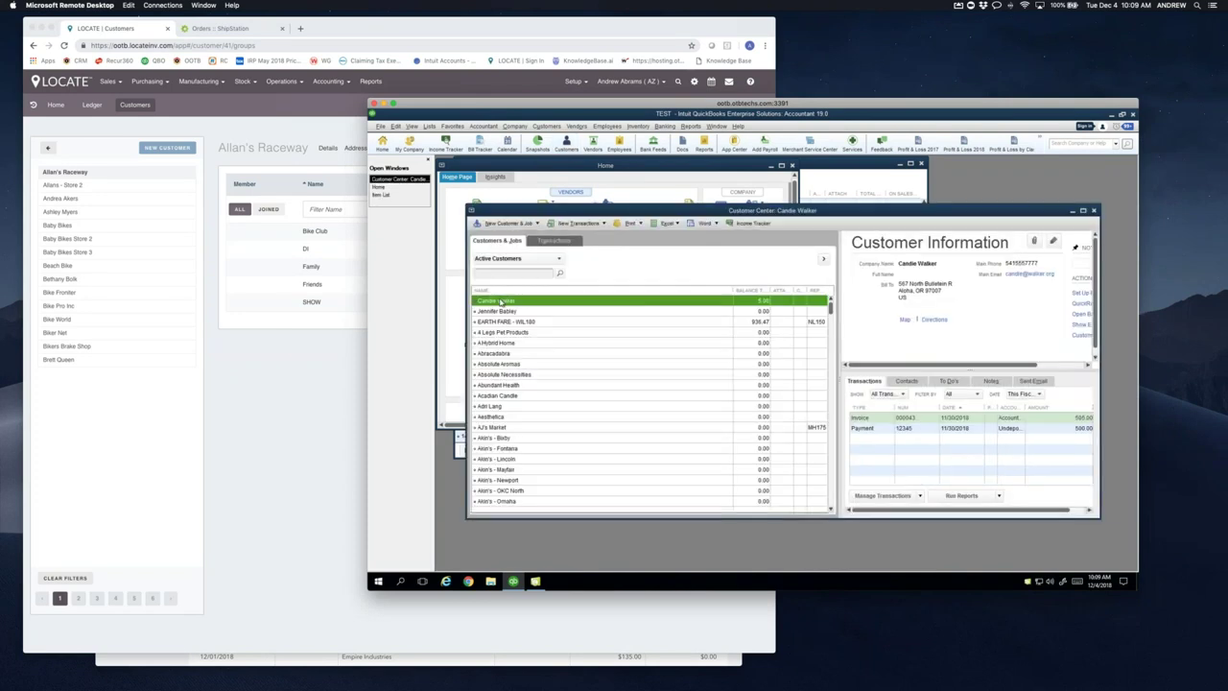
pyautogui.doubleClick(500, 301)
pyautogui.click(763, 270)
pyautogui.click(923, 226)
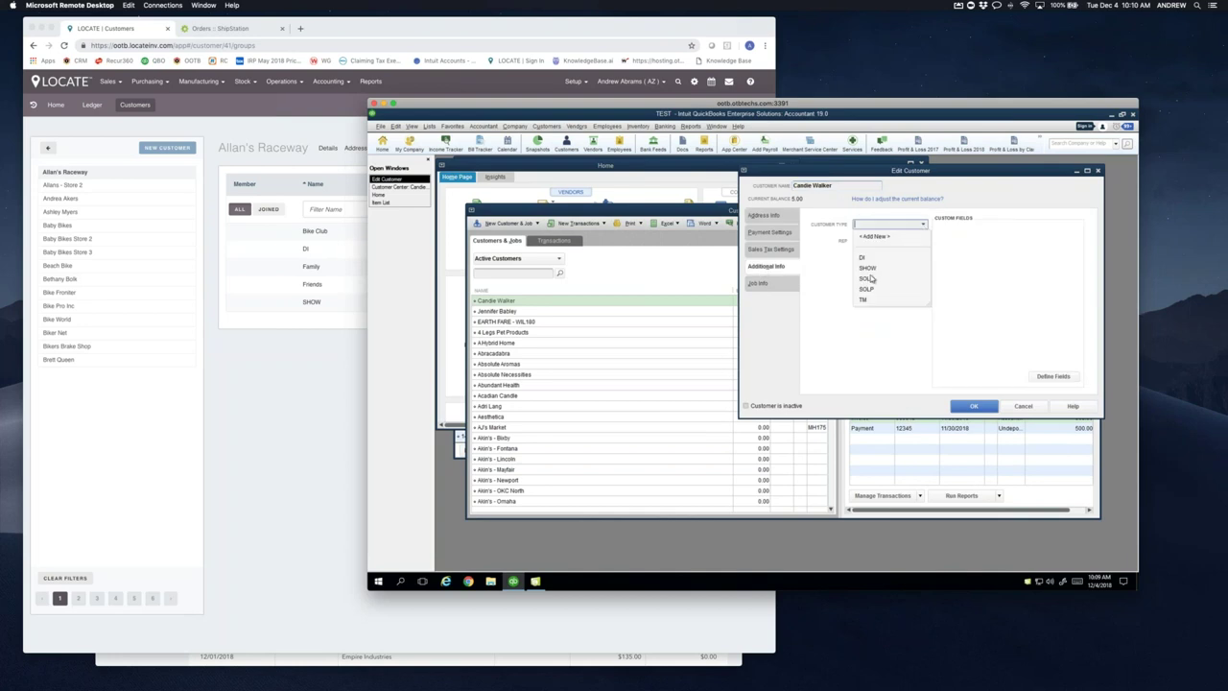
pyautogui.click(339, 396)
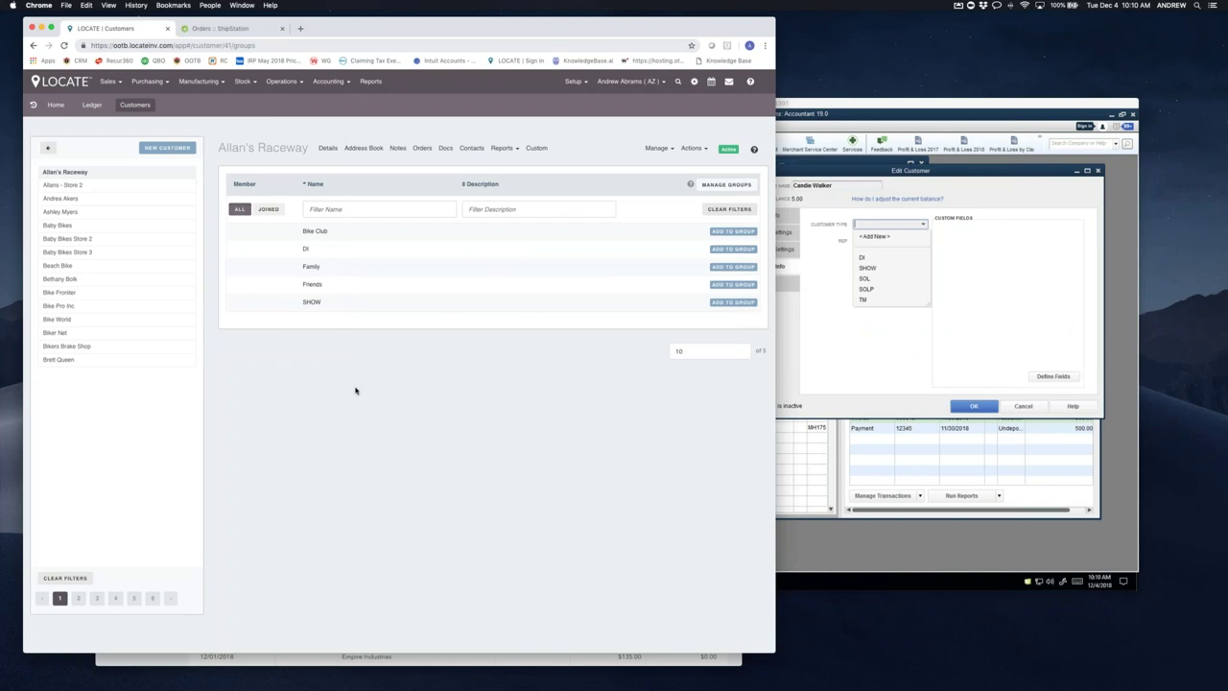
# - Add Allan's Raceway to the Bike Club and DI groups, then list its child customers
pyautogui.click(722, 233)
pyautogui.click(723, 250)
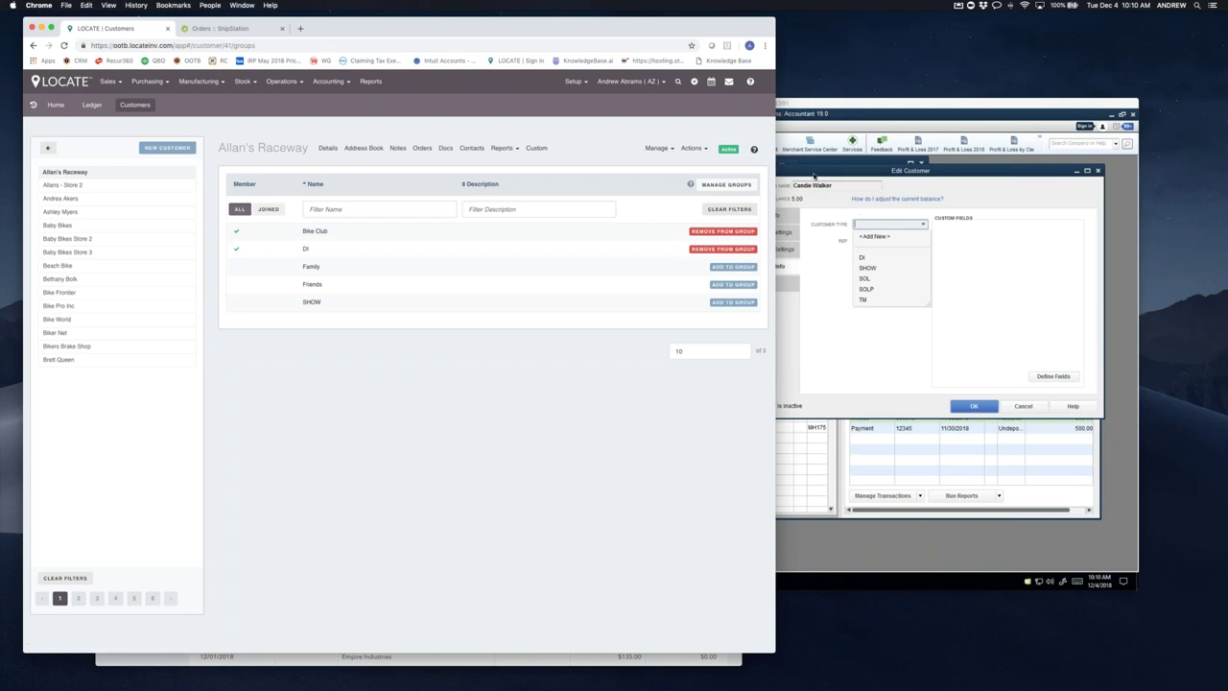
pyautogui.click(672, 152)
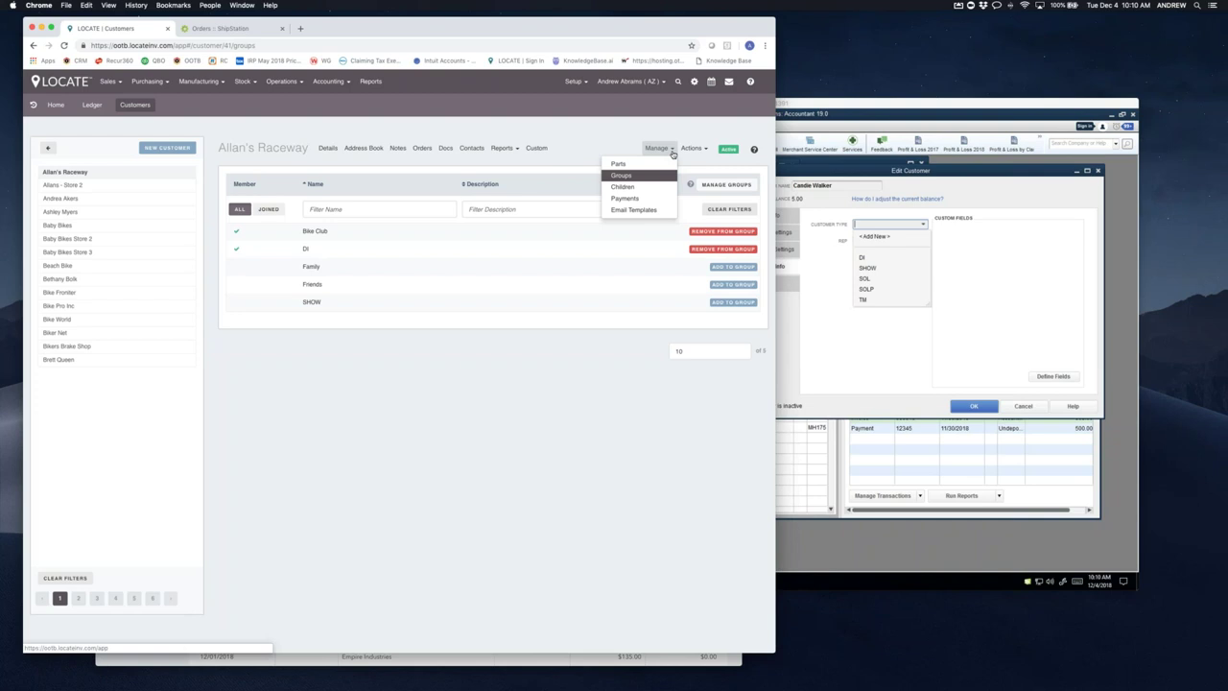
pyautogui.click(622, 186)
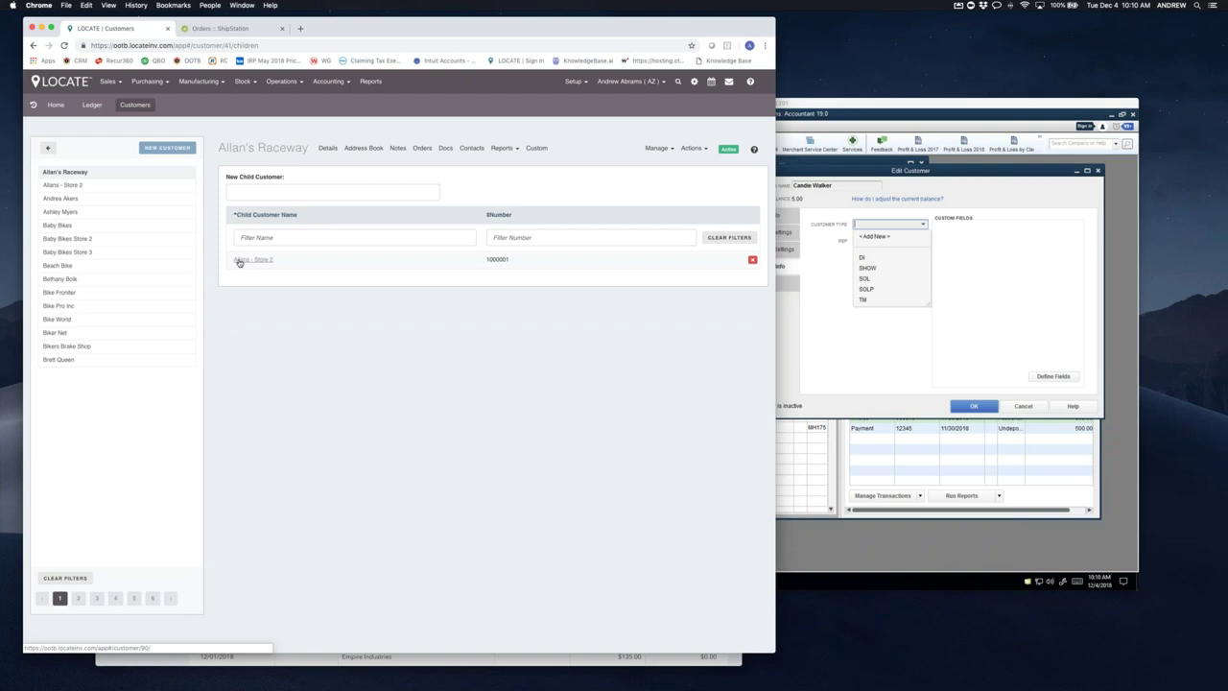
# - Switch to the last customer in the list and view its phone numbers and addresses
pyautogui.click(689, 148)
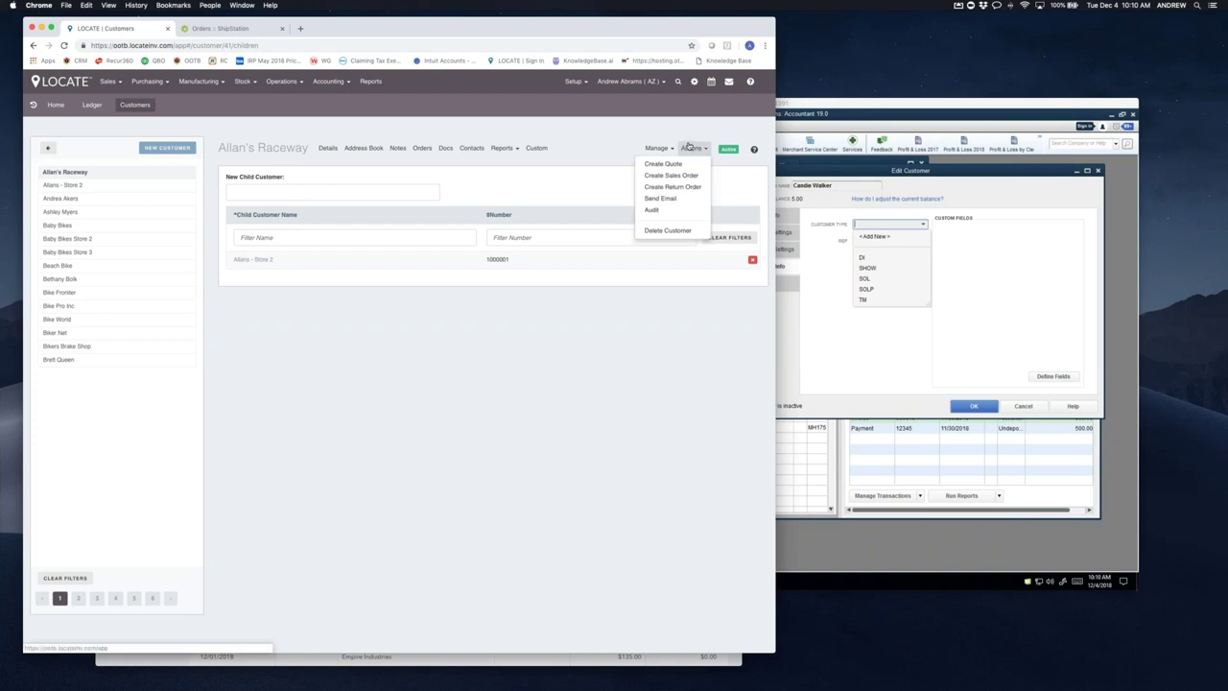
pyautogui.click(688, 146)
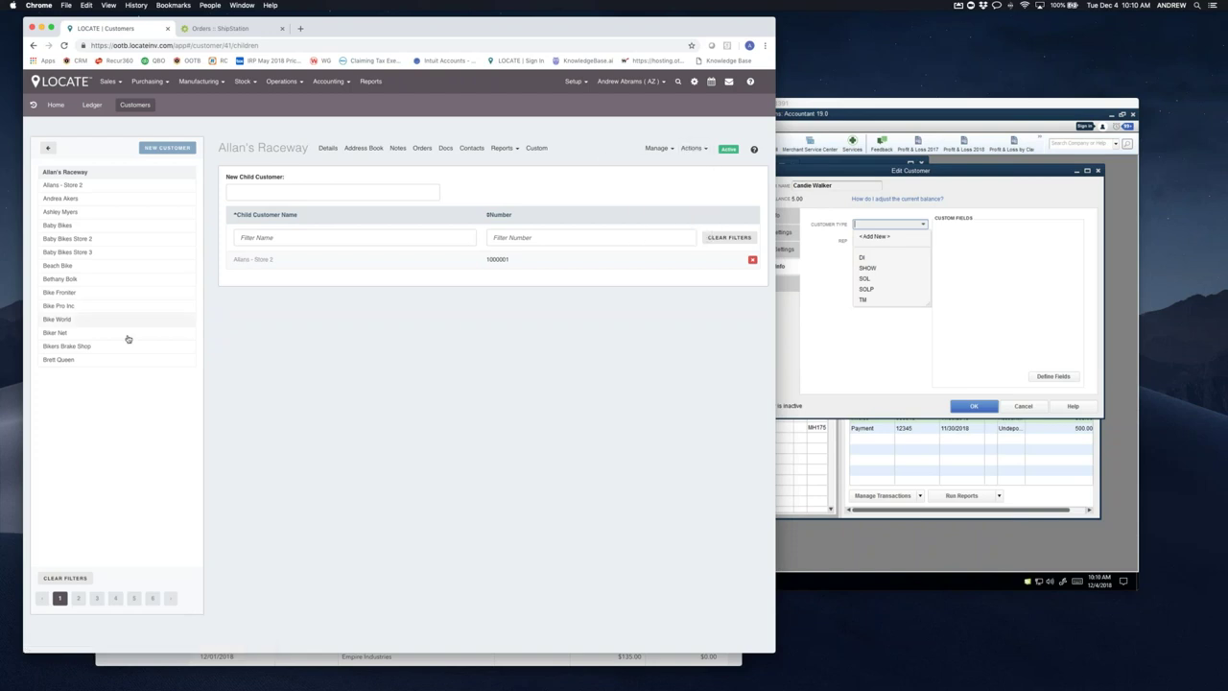
pyautogui.click(60, 361)
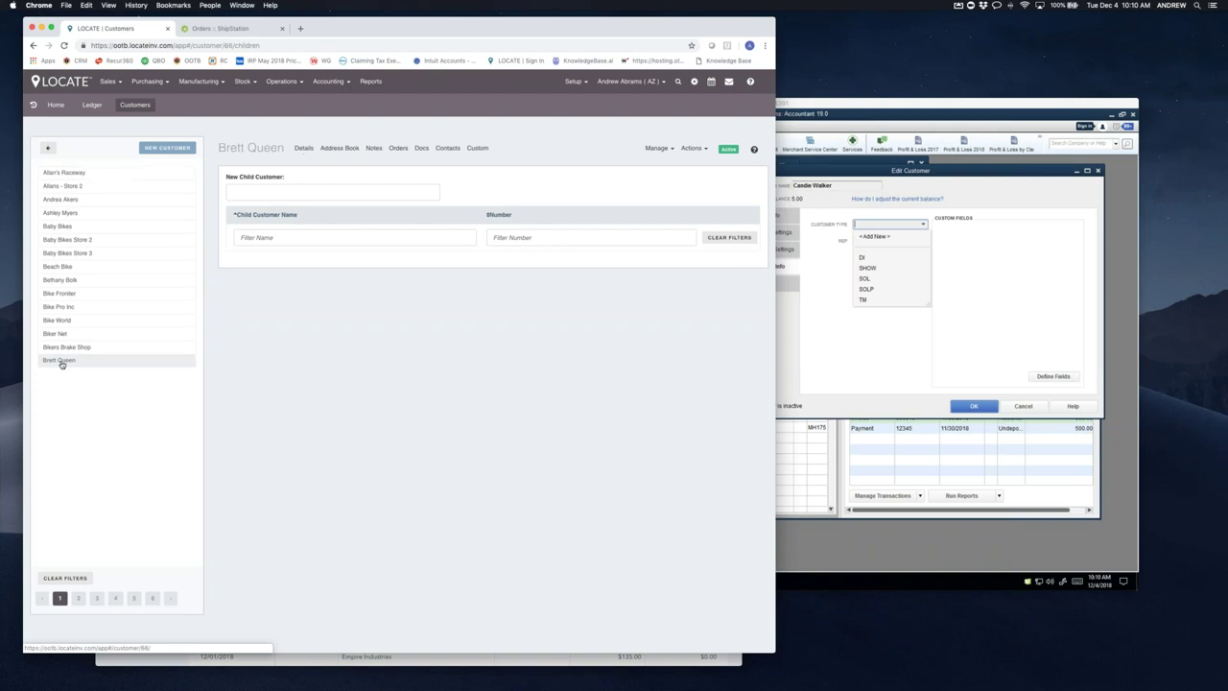
pyautogui.click(300, 149)
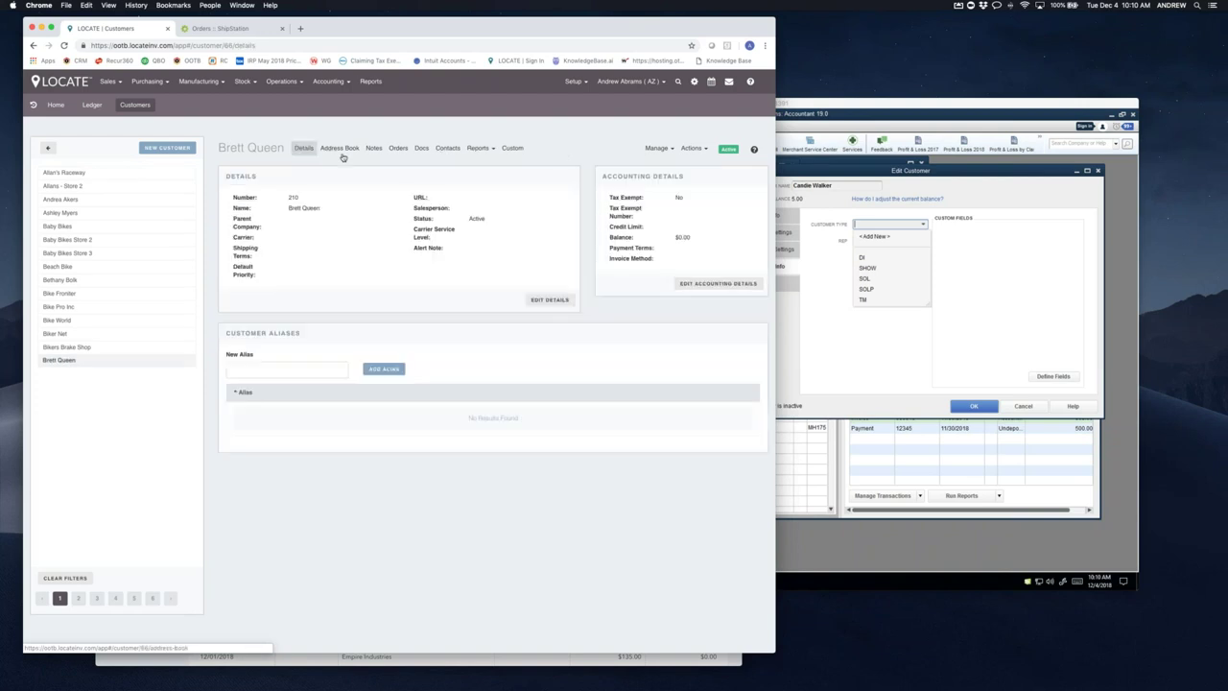
pyautogui.click(341, 150)
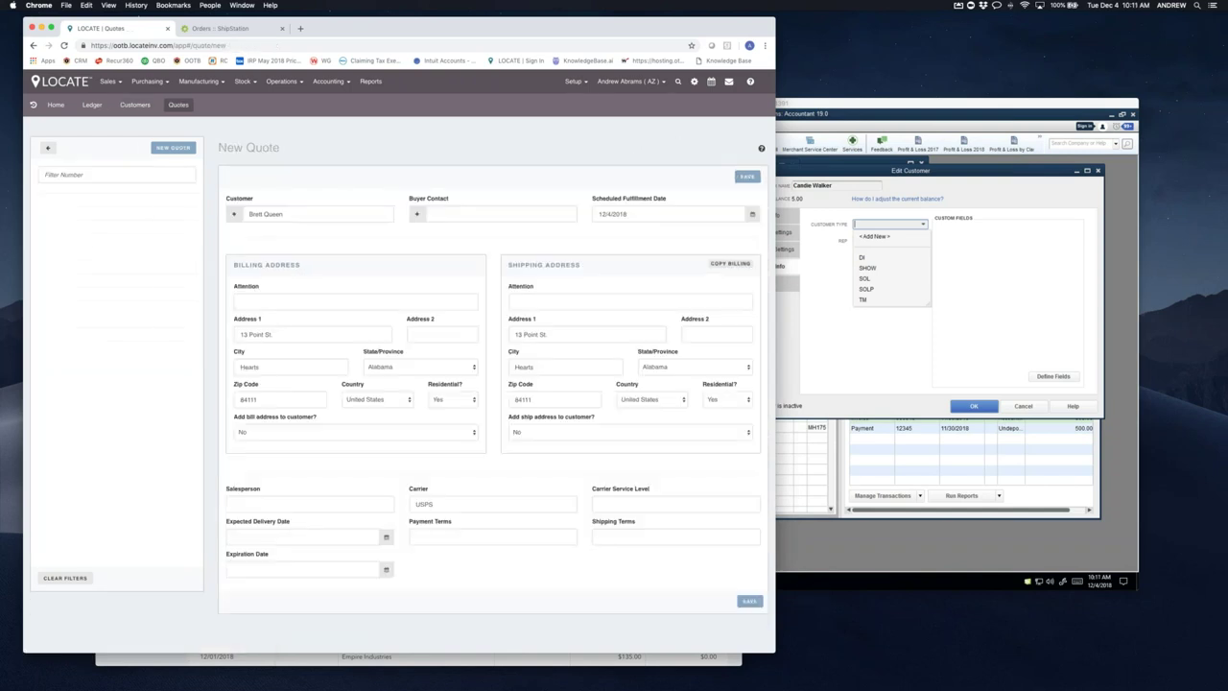
# - Set the quote's carrier to FedEx with FEDEX_GROUND service and assign the salesperson
pyautogui.click(518, 504)
pyautogui.click(461, 524)
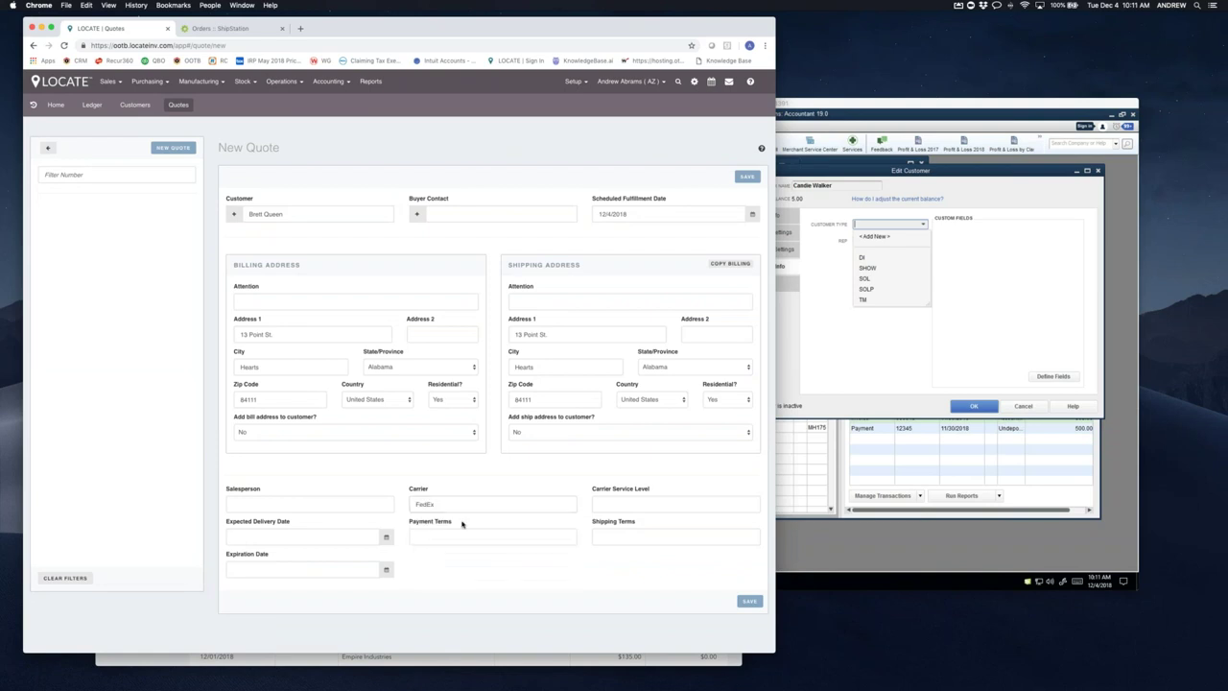
pyautogui.click(628, 504)
pyautogui.click(629, 563)
pyautogui.click(332, 510)
pyautogui.click(320, 518)
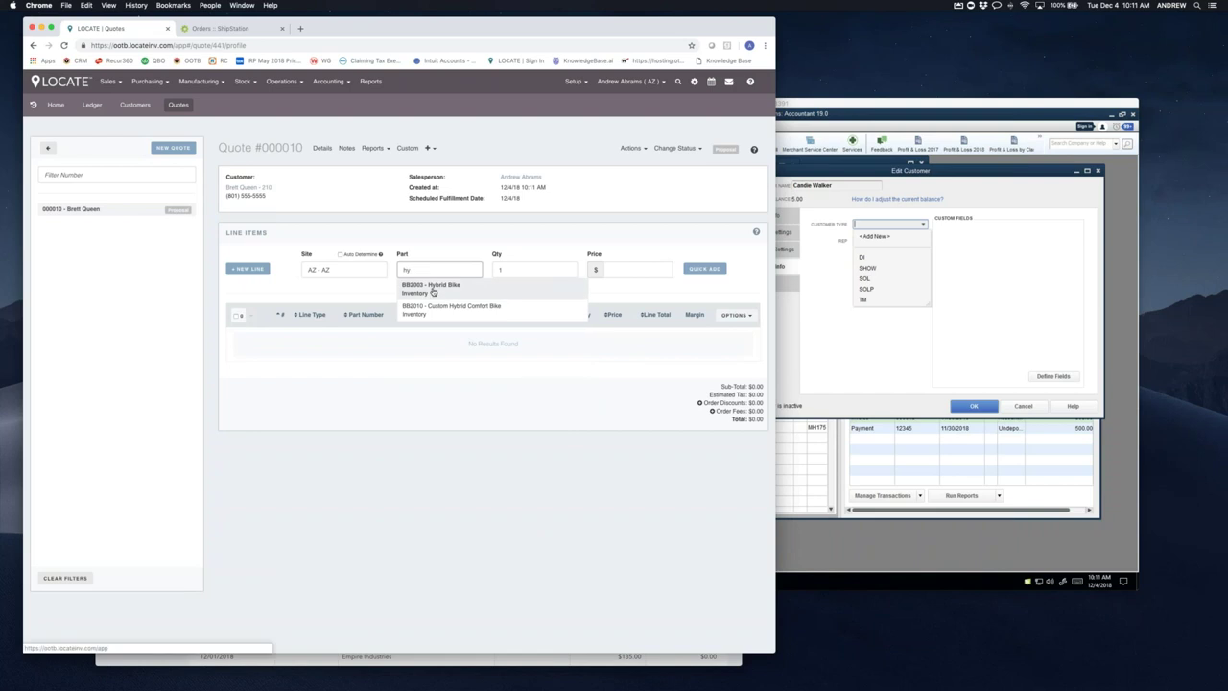
# - Add one BB2003 Hybrid Bike at $289.00 to Quote #000010 and review its 14.61% margin
pyautogui.click(432, 289)
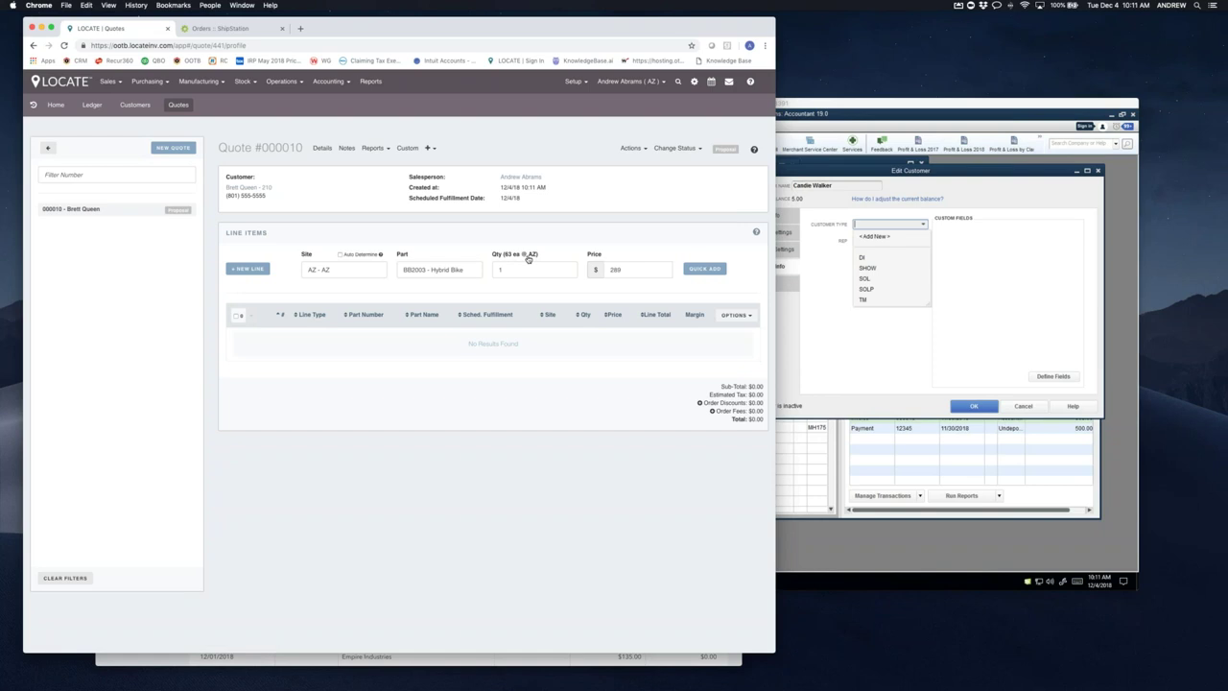
pyautogui.click(704, 269)
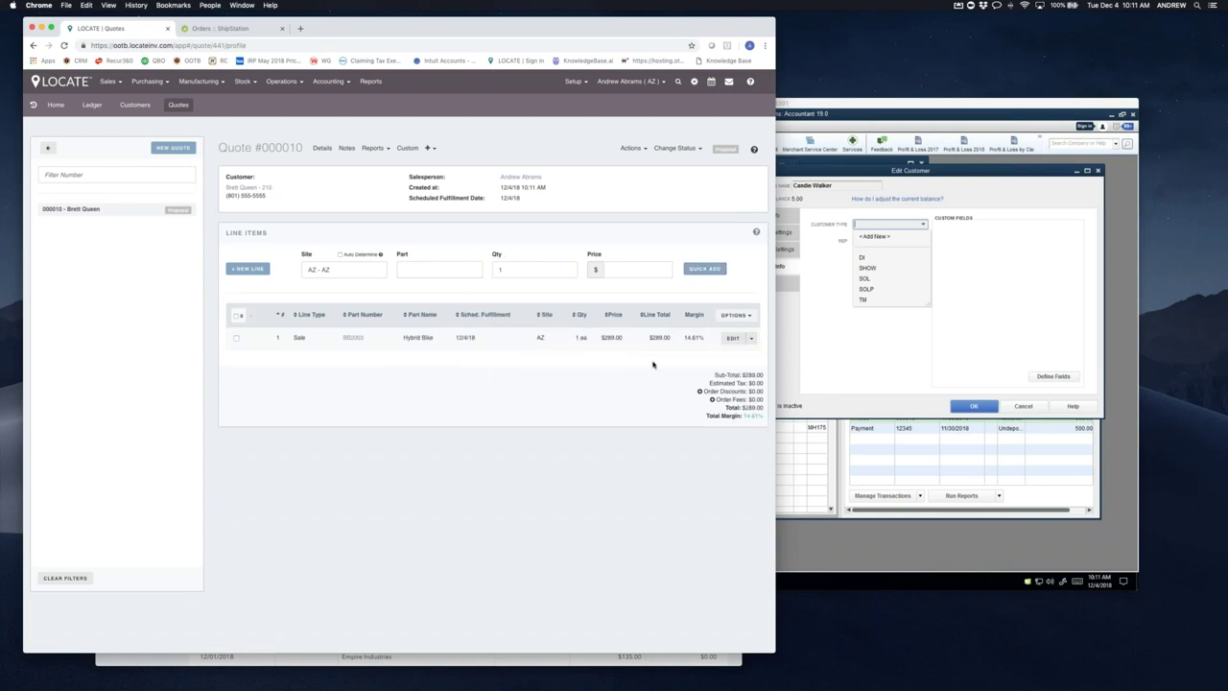
pyautogui.click(752, 338)
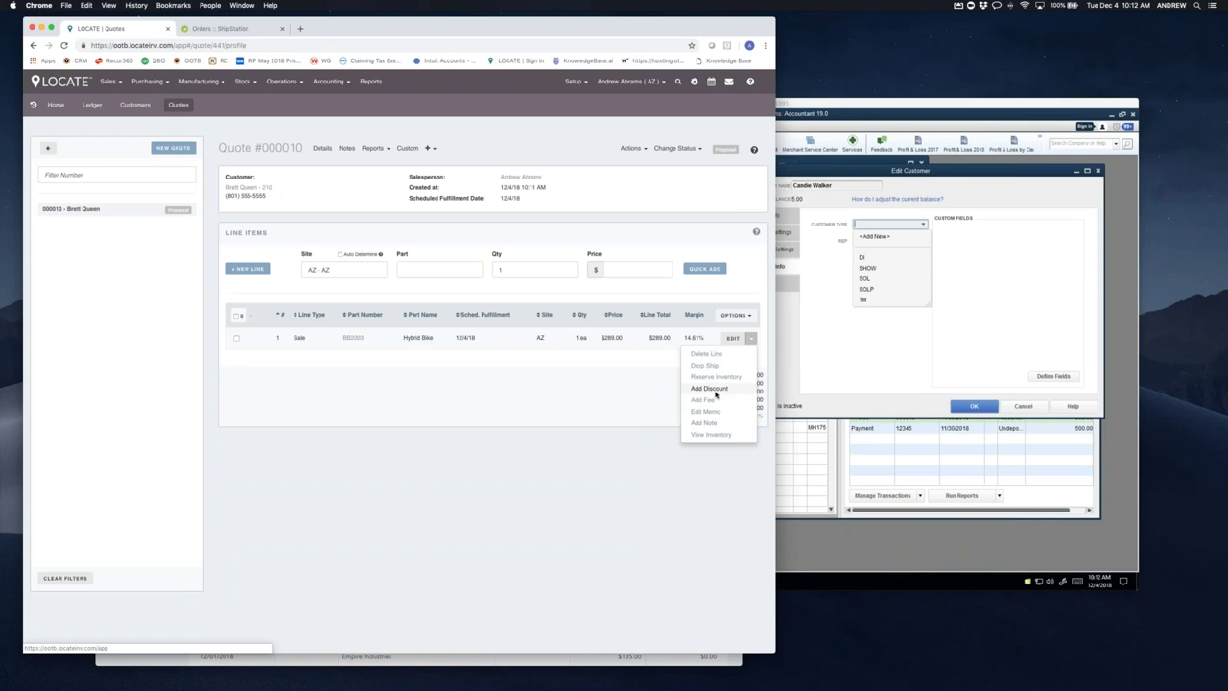
pyautogui.click(714, 388)
pyautogui.click(752, 338)
pyautogui.click(648, 413)
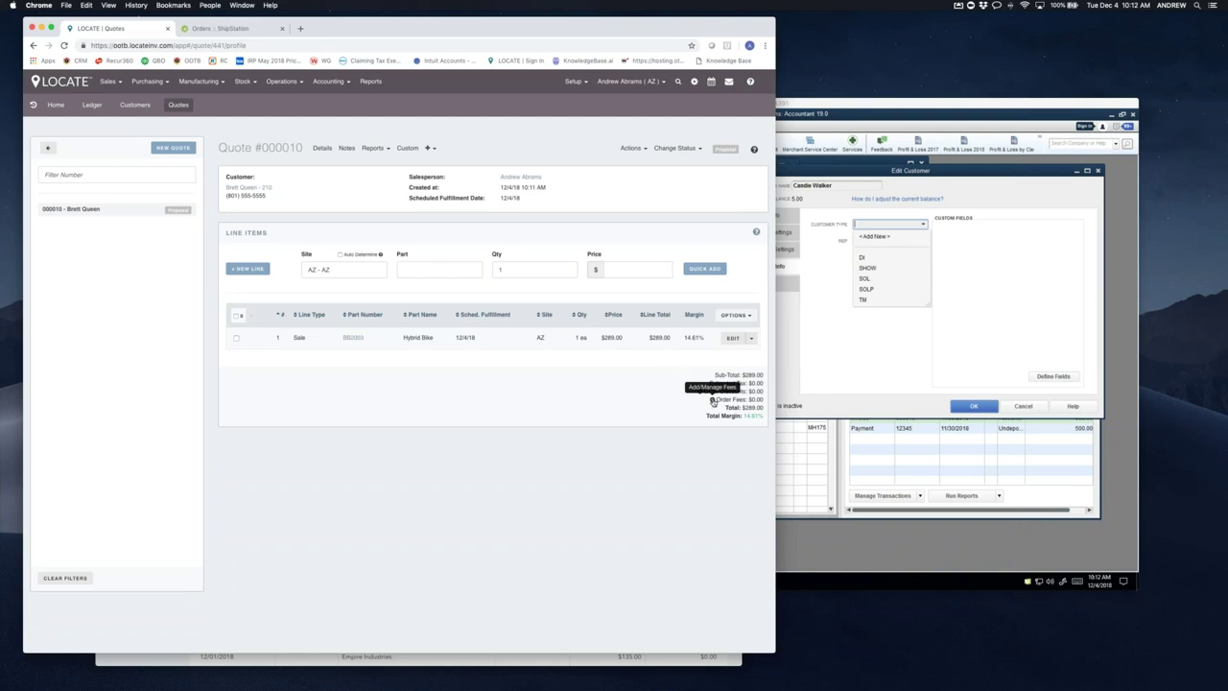
pyautogui.moveTo(708, 337); pyautogui.dragTo(689, 337)
pyautogui.click(666, 383)
pyautogui.click(390, 156)
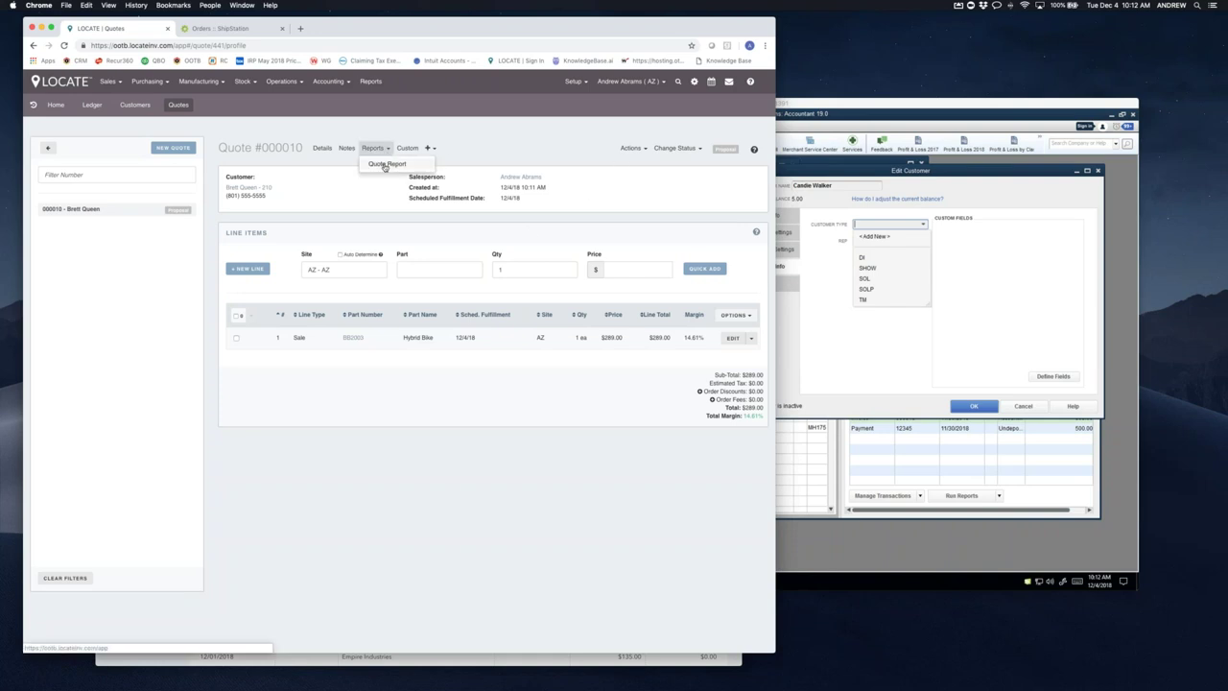
pyautogui.click(377, 166)
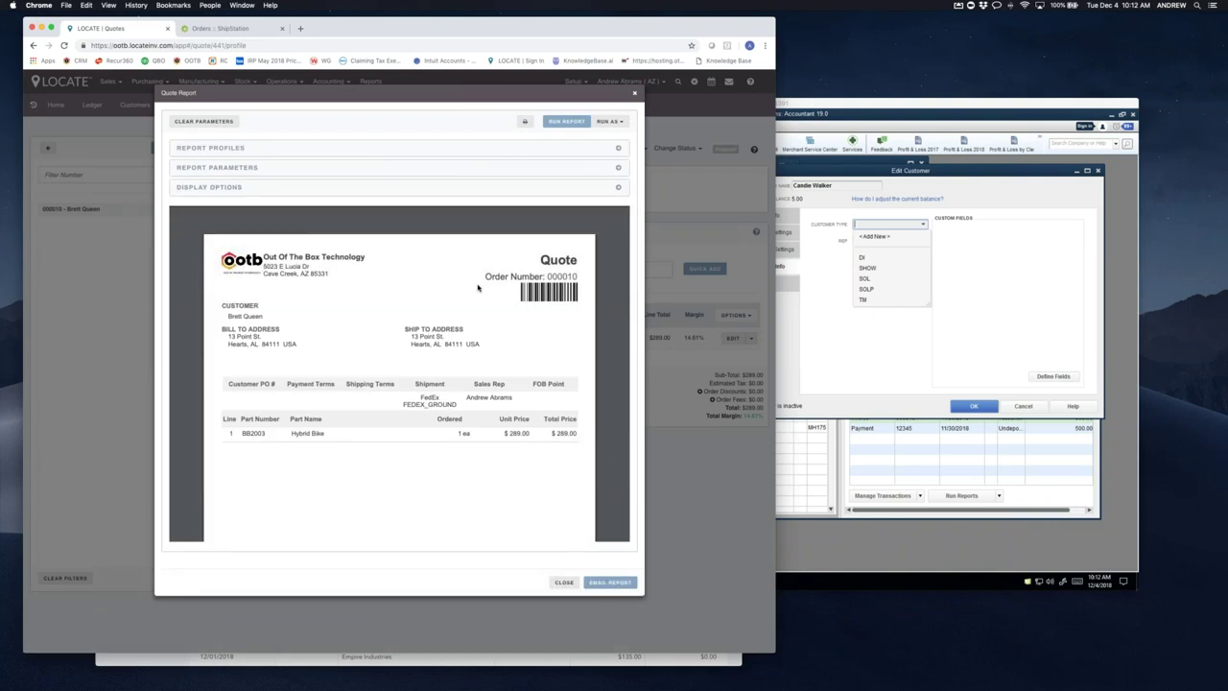
pyautogui.scroll(-5, 478, 288)
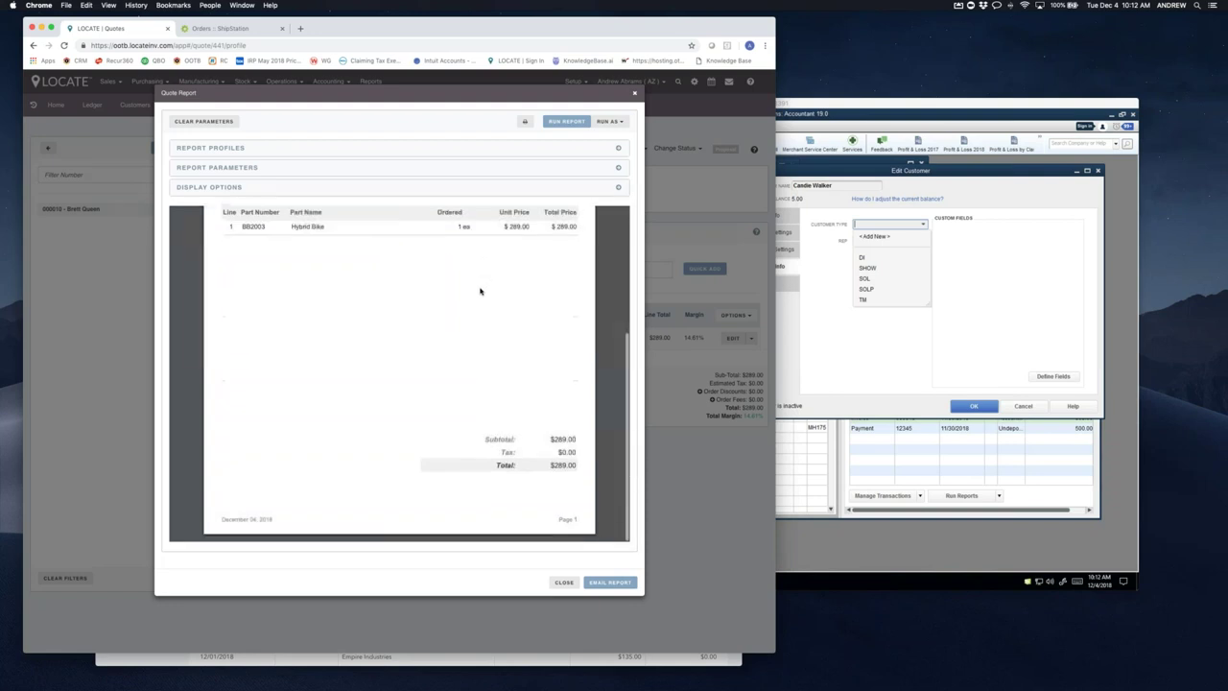
pyautogui.click(620, 585)
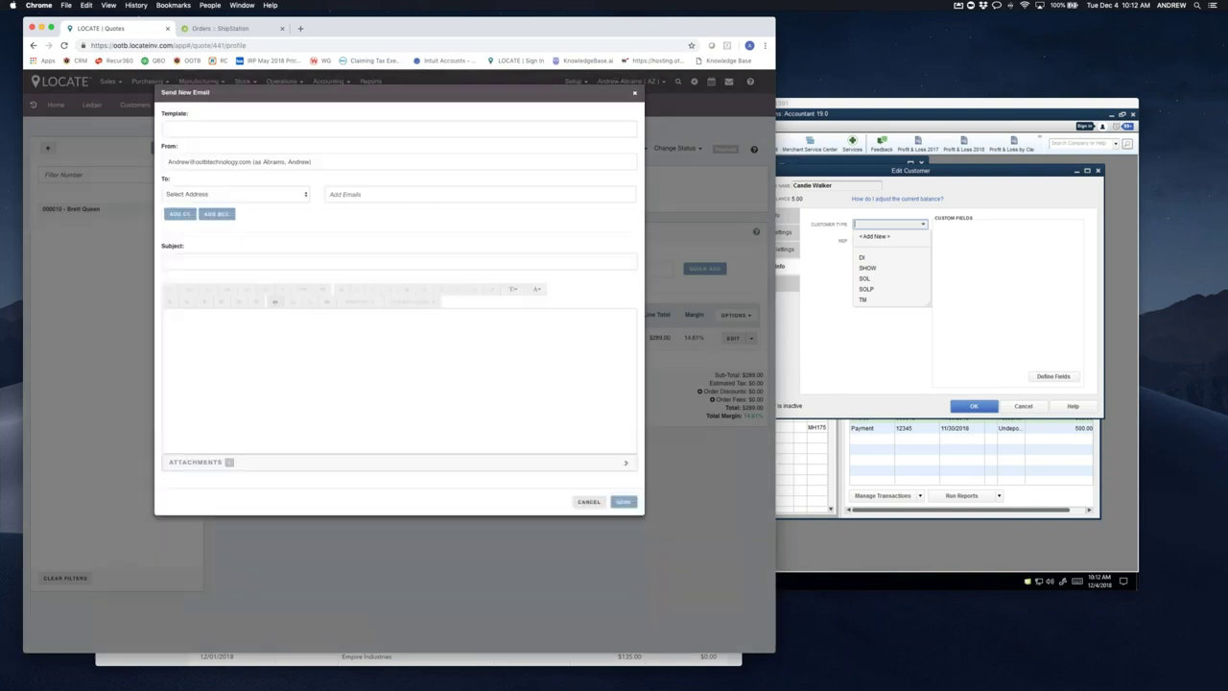
pyautogui.click(588, 502)
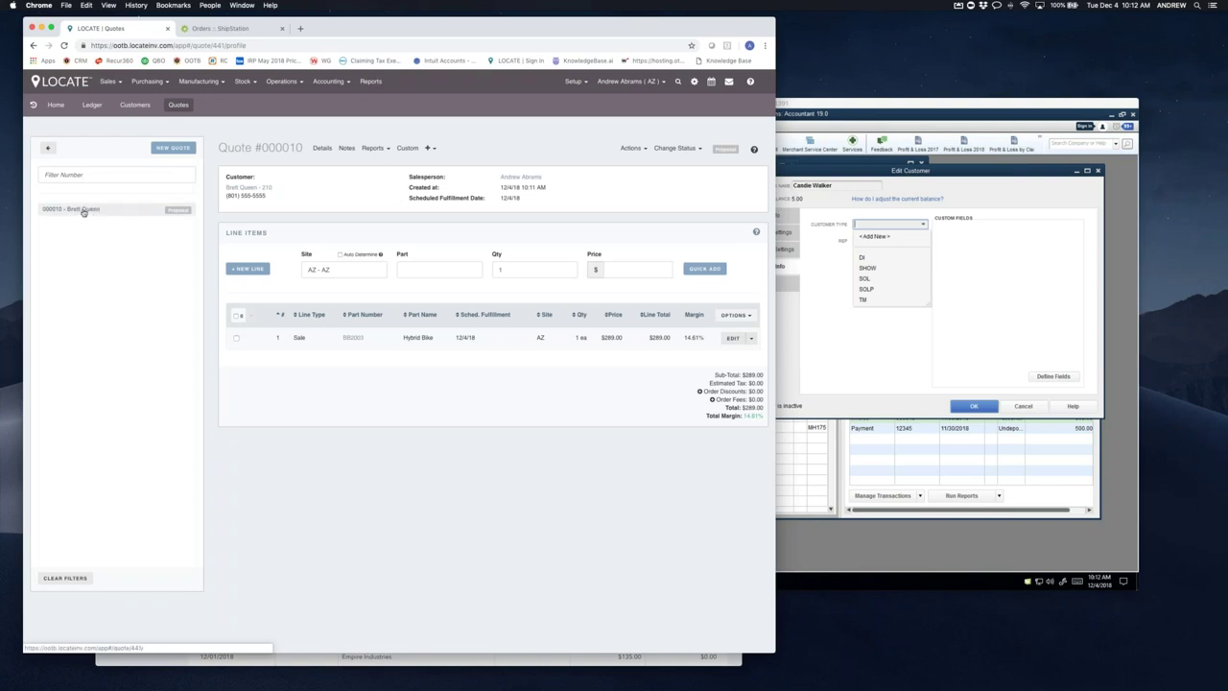
pyautogui.click(323, 147)
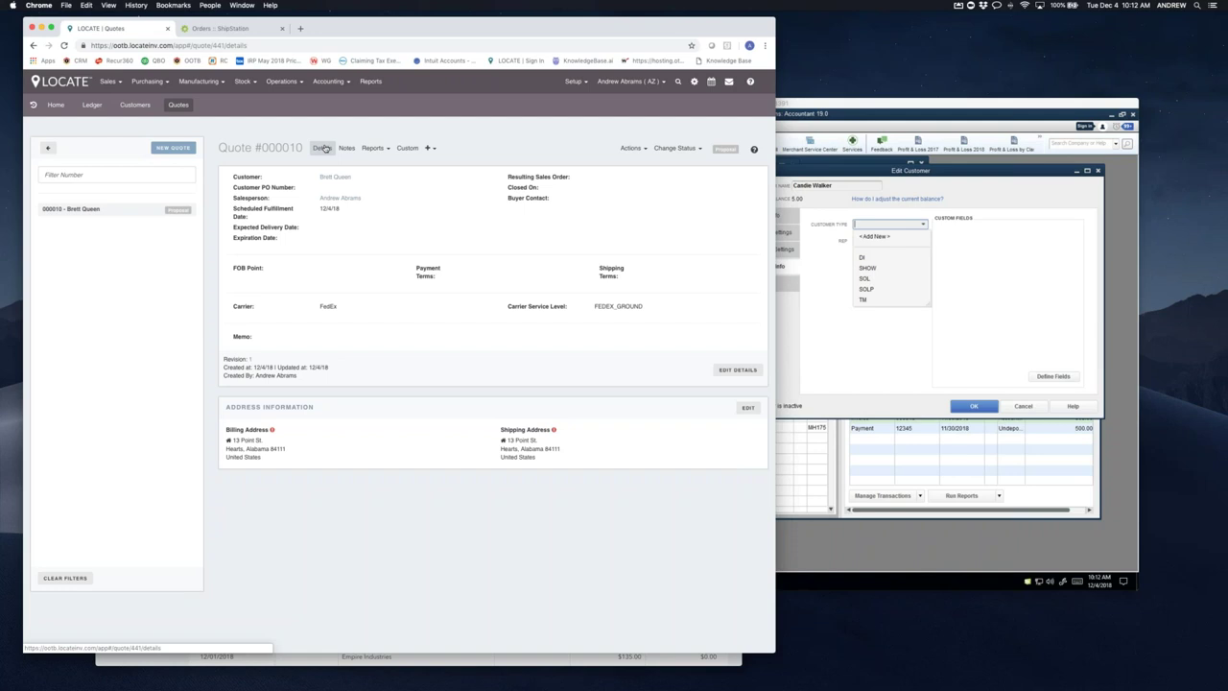
pyautogui.click(335, 176)
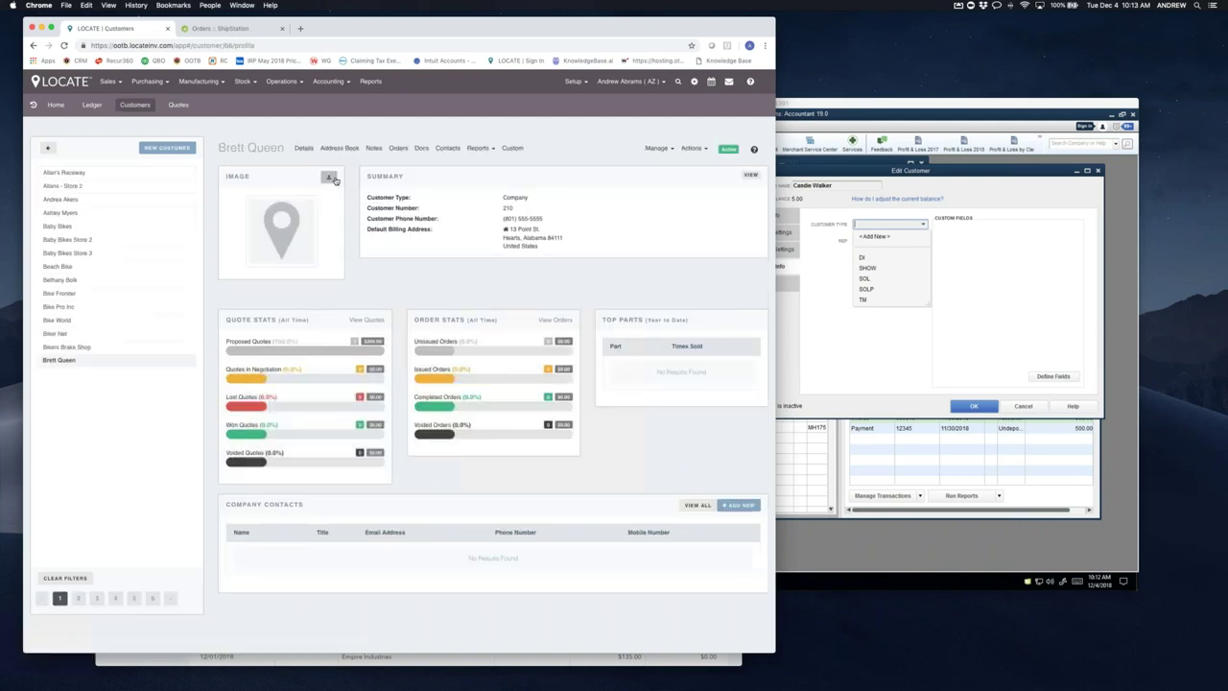
pyautogui.click(110, 81)
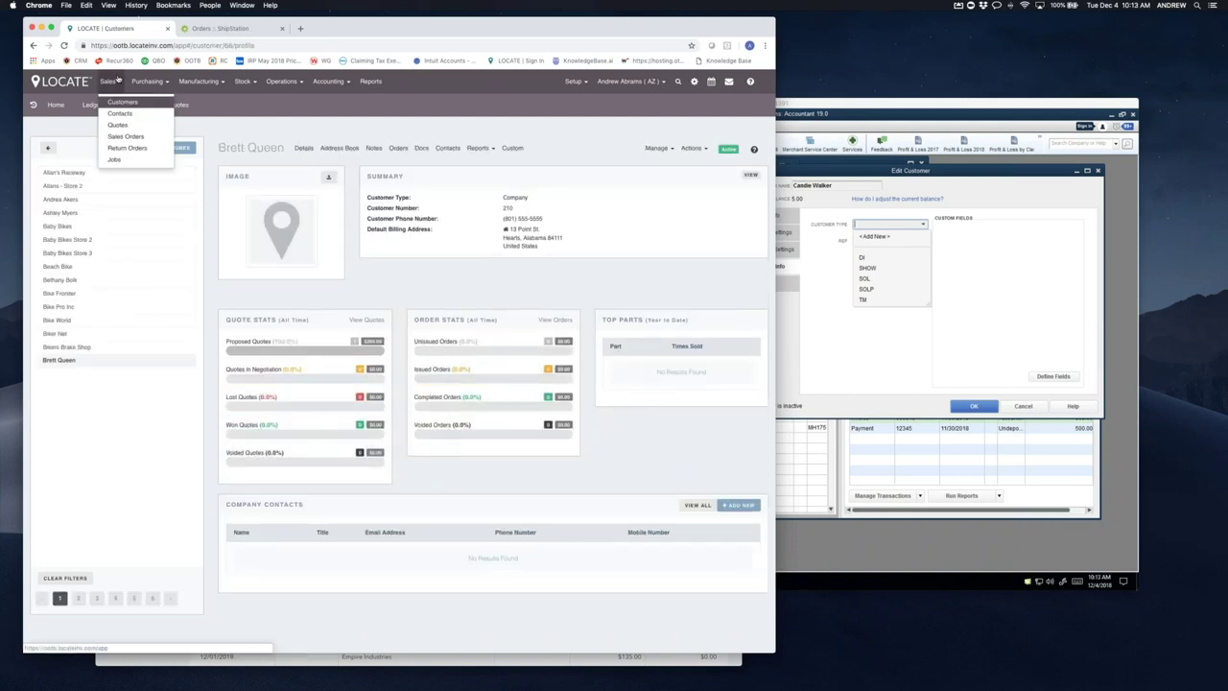
pyautogui.click(134, 127)
pyautogui.click(334, 177)
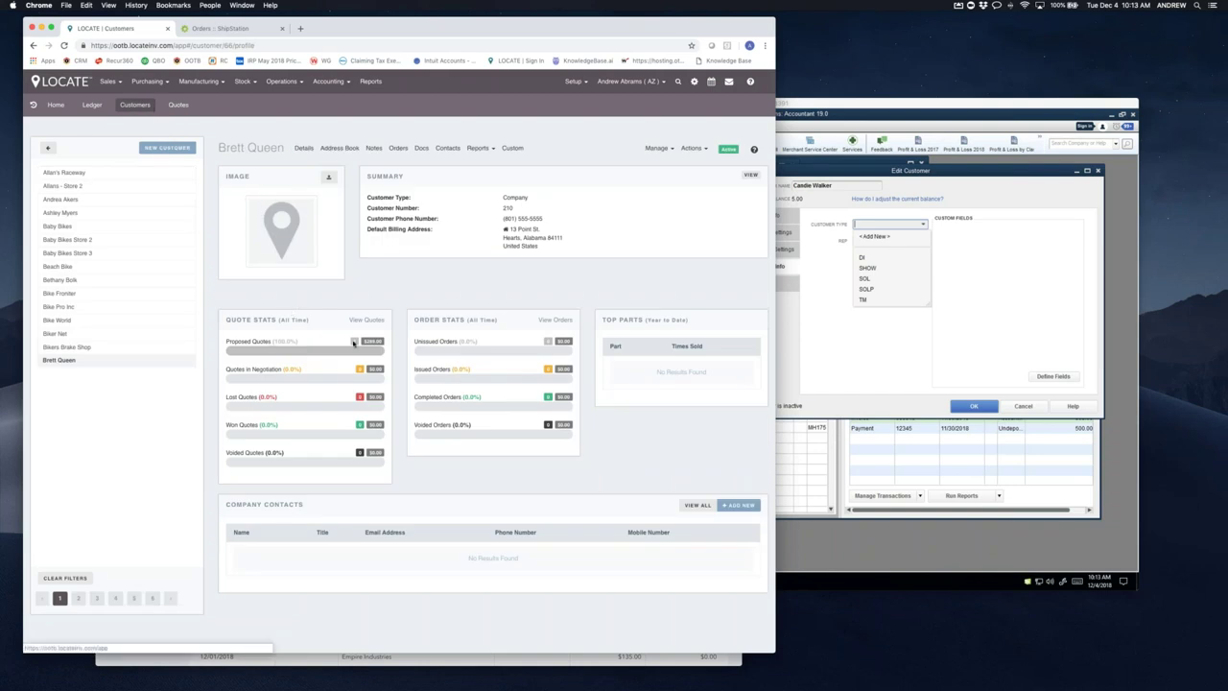
pyautogui.click(261, 347)
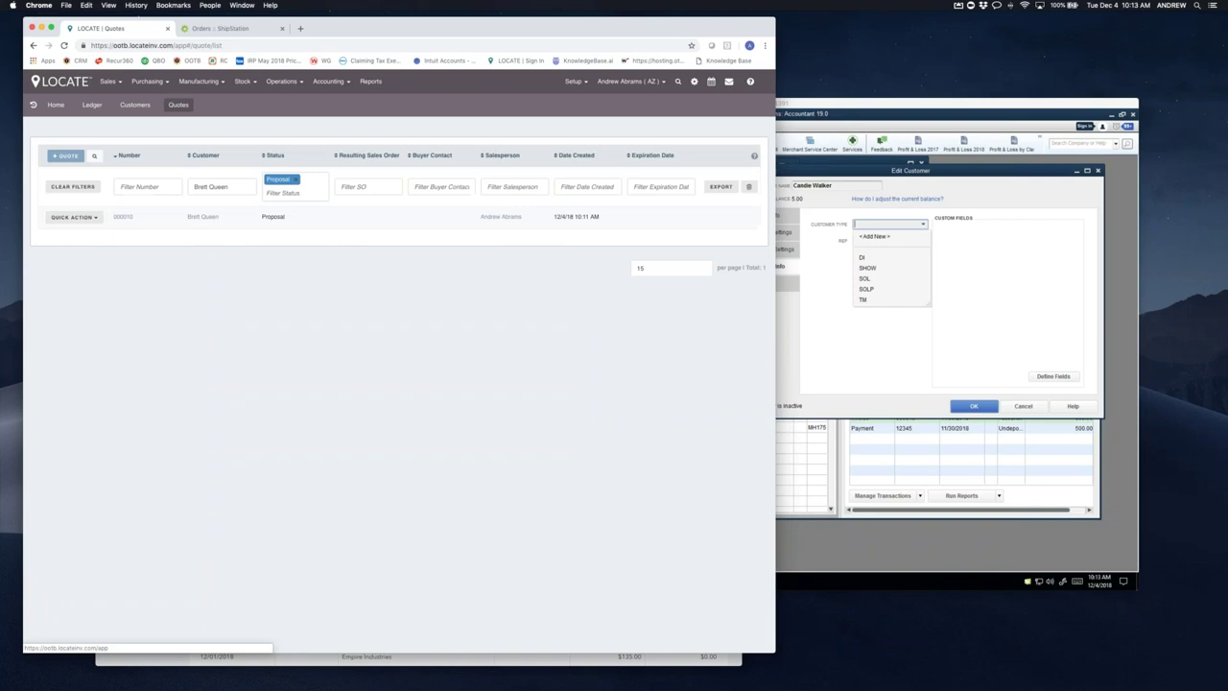
pyautogui.click(125, 219)
pyautogui.click(448, 212)
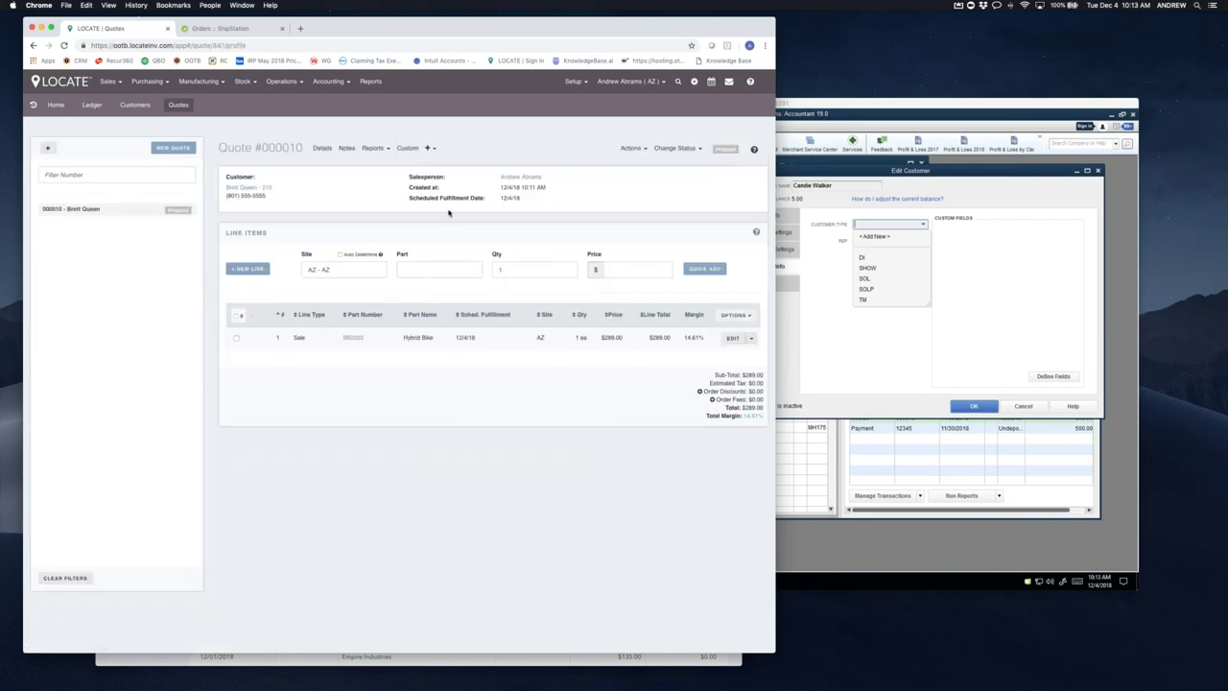
# - Mark Quote #000010 as Won, converting it into Sales Order #000059
pyautogui.click(645, 154)
pyautogui.click(683, 156)
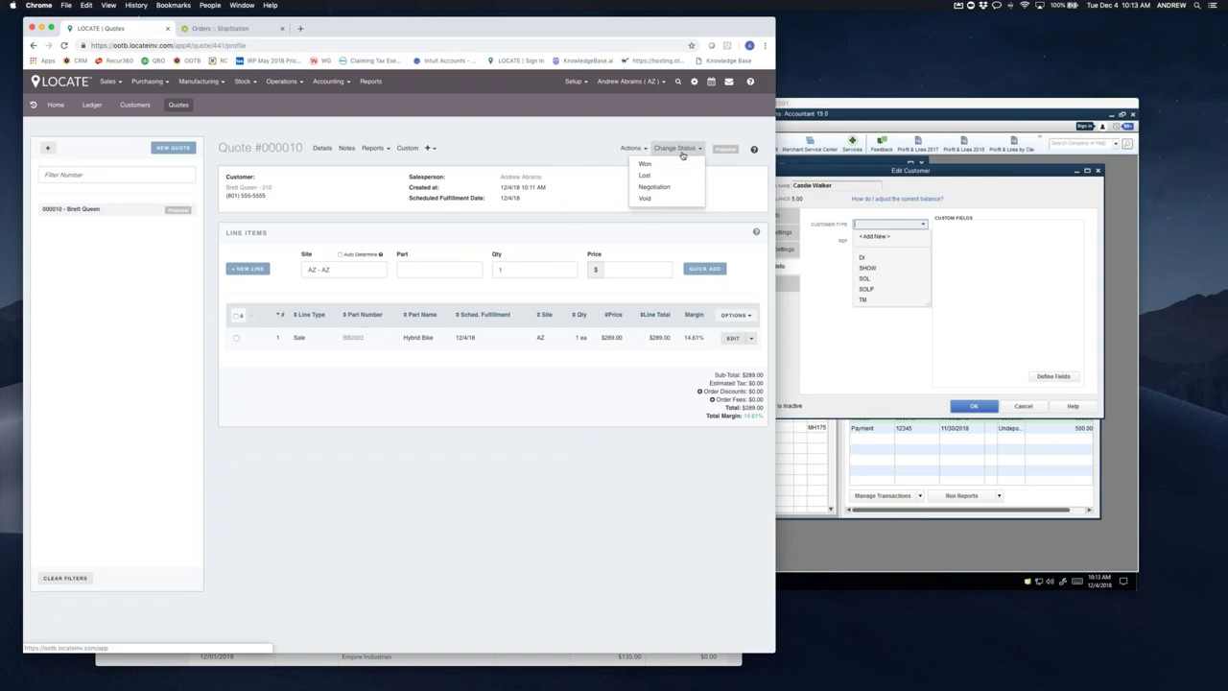
pyautogui.click(672, 165)
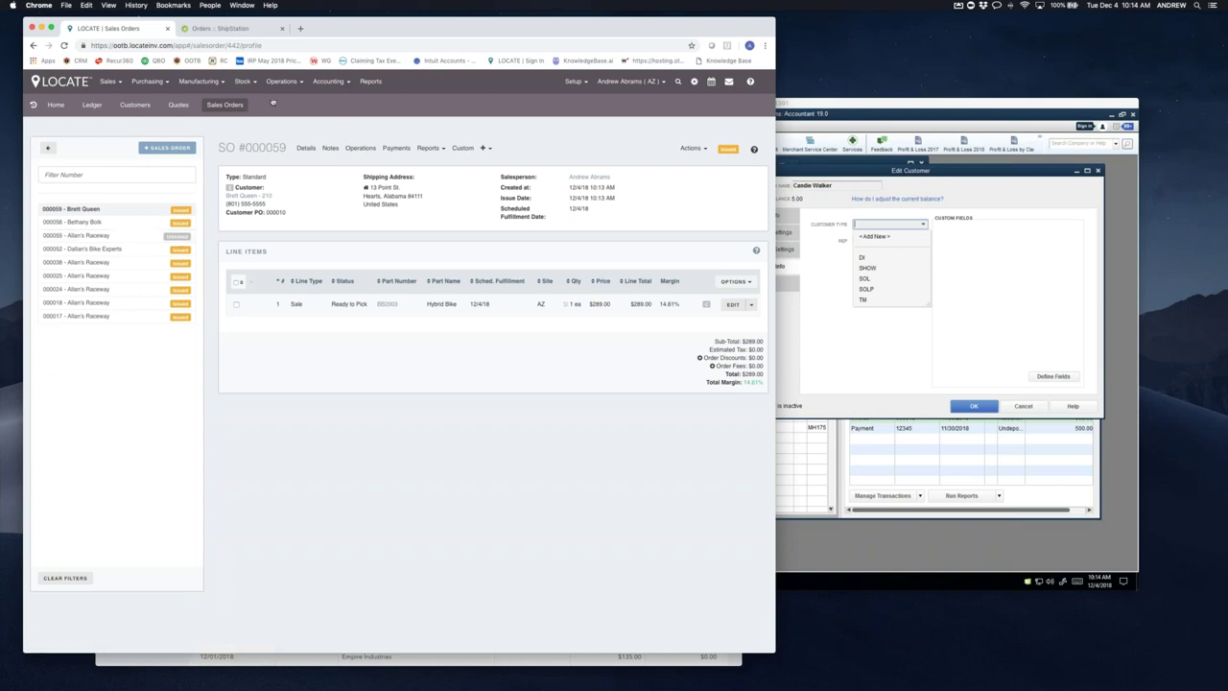
# - Check the New Pick page for SO #000059, then move the mirrored phone window into view
pyautogui.click(692, 152)
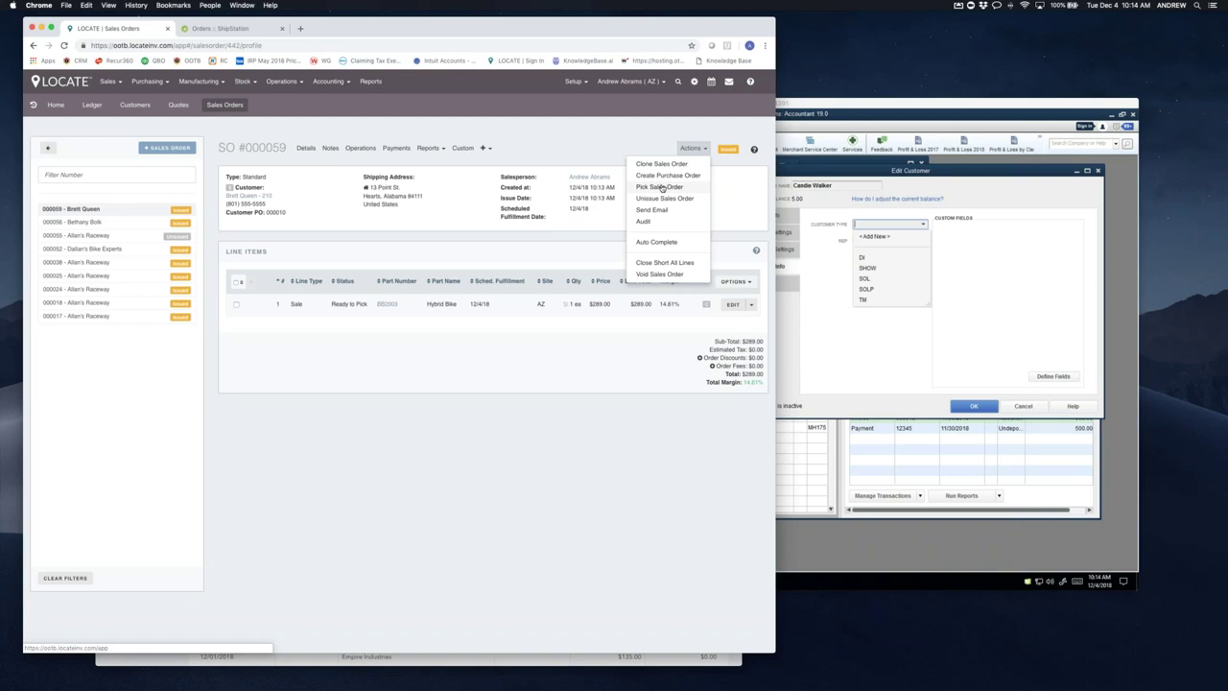
pyautogui.click(283, 102)
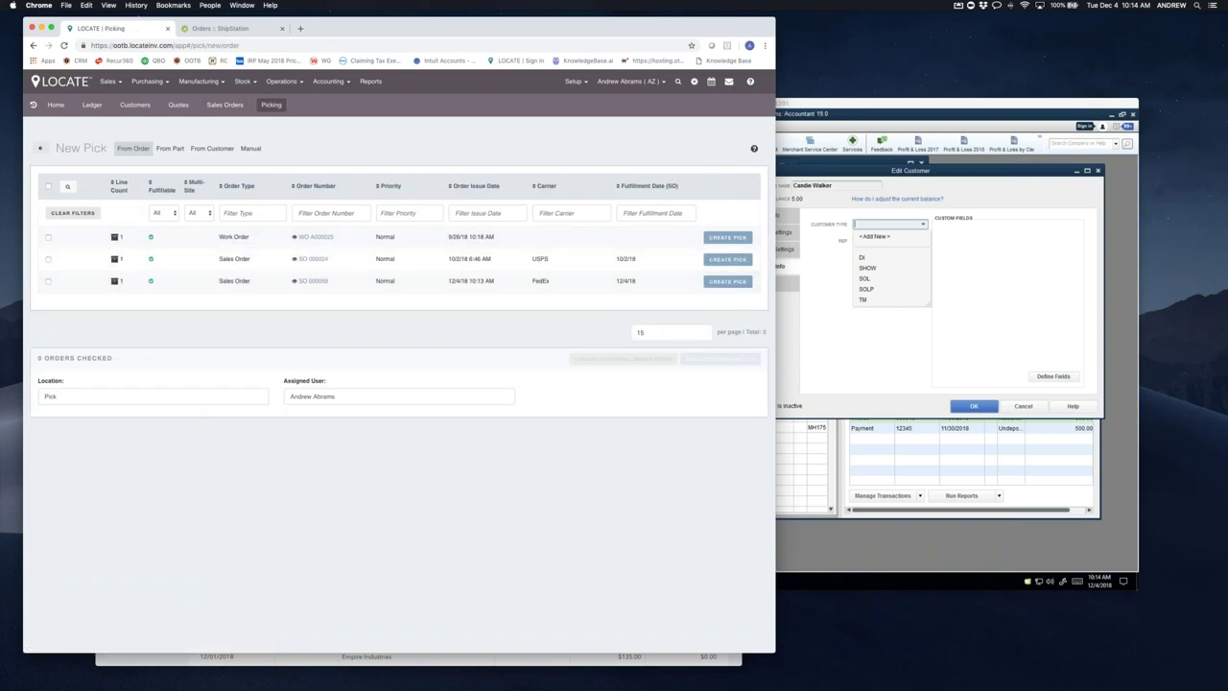
pyautogui.click(223, 105)
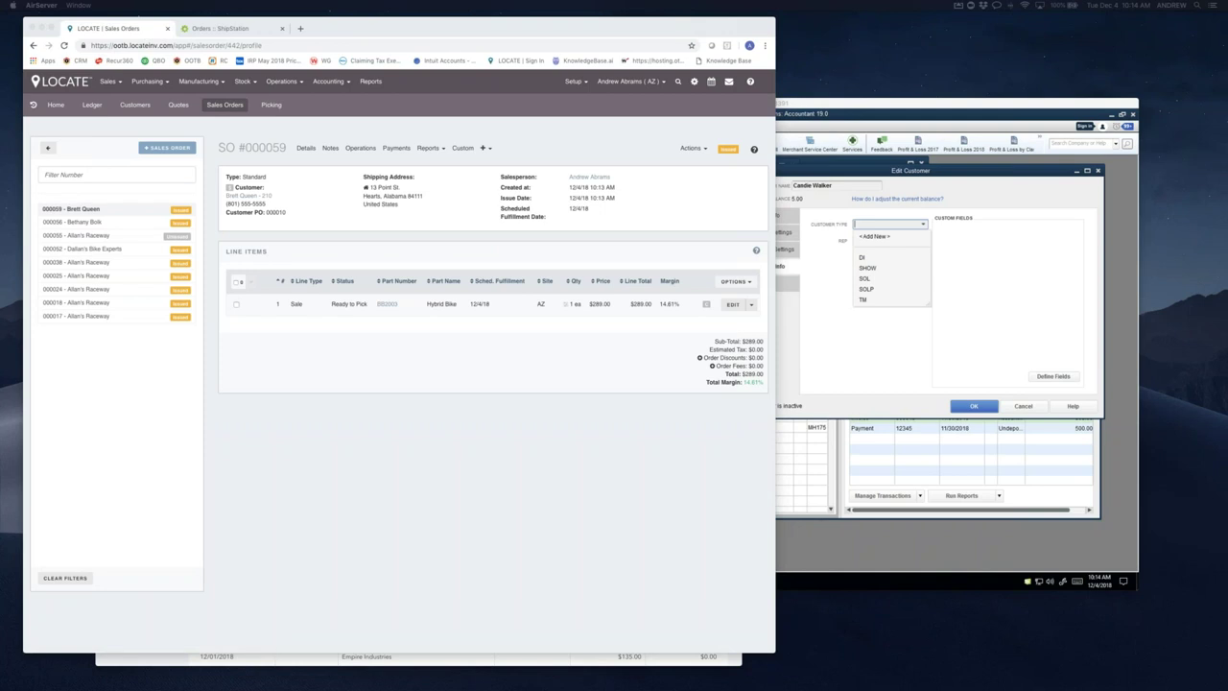
pyautogui.moveTo(1073, 17); pyautogui.dragTo(890, 50)
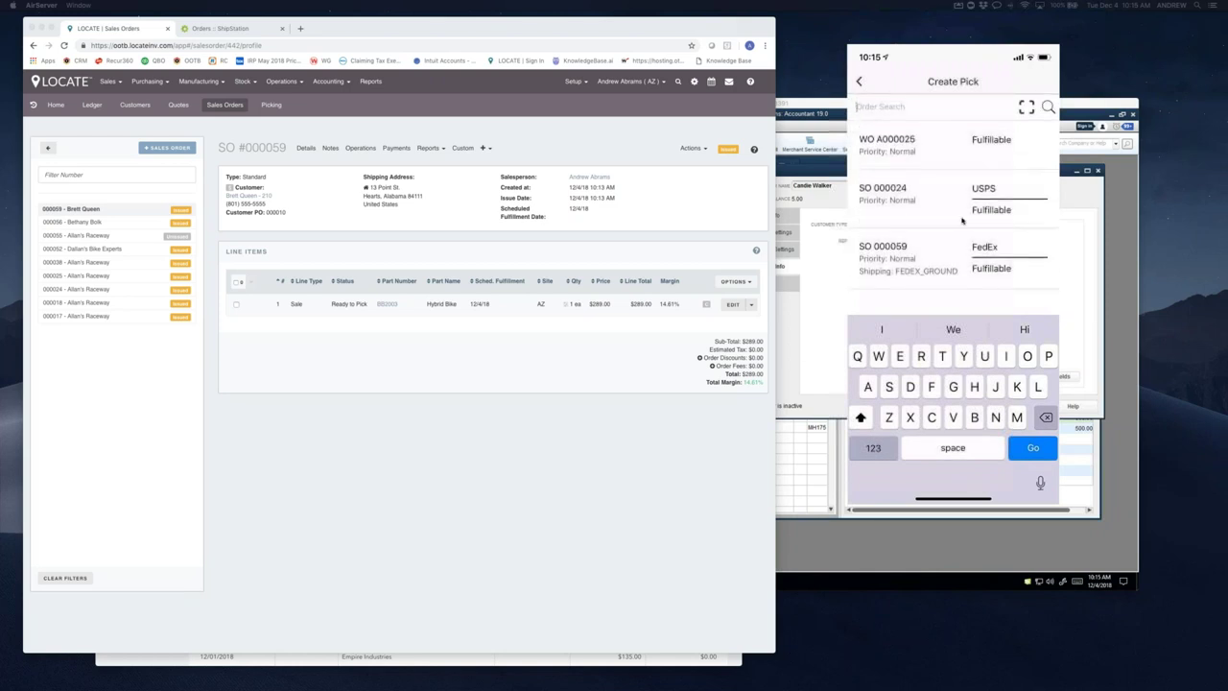
# - Start Pick 000084 for SO 000059 on the mobile app, listing one BB2003 Hybrid Bike
pyautogui.click(948, 246)
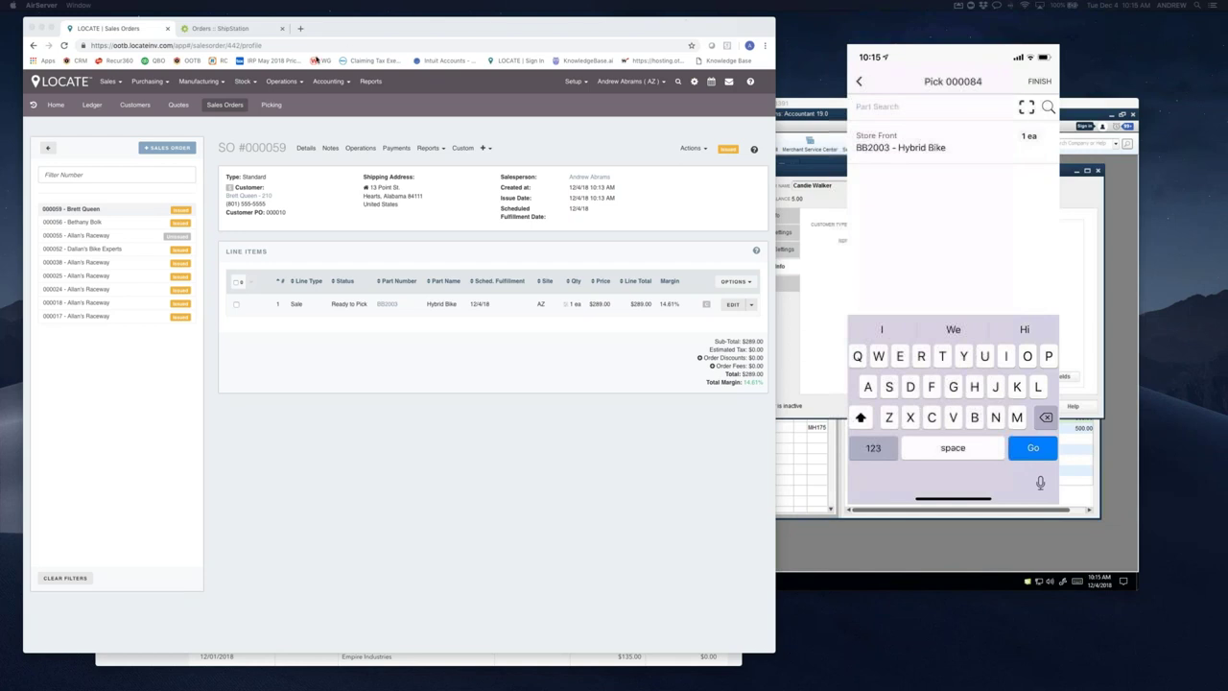
pyautogui.click(300, 28)
# - Search eBay for 'linea pro' and scroll through the barcode scanner results
pyautogui.write('linea')
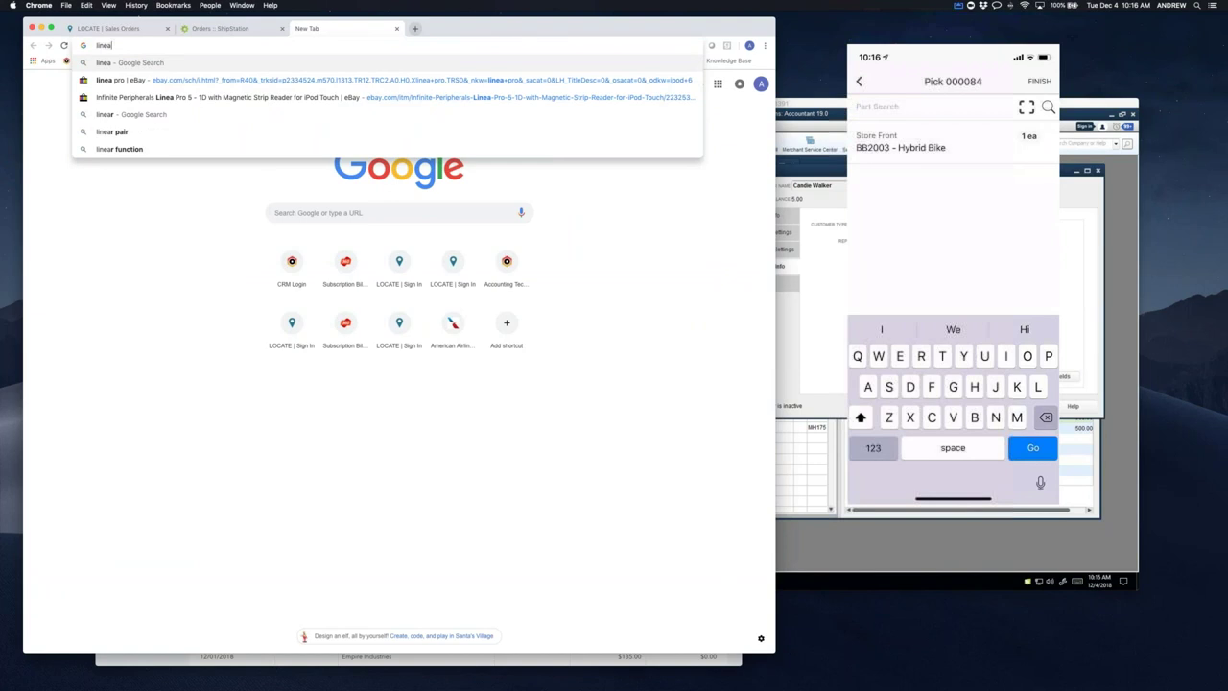
pyautogui.press('Down')
pyautogui.press('Return')
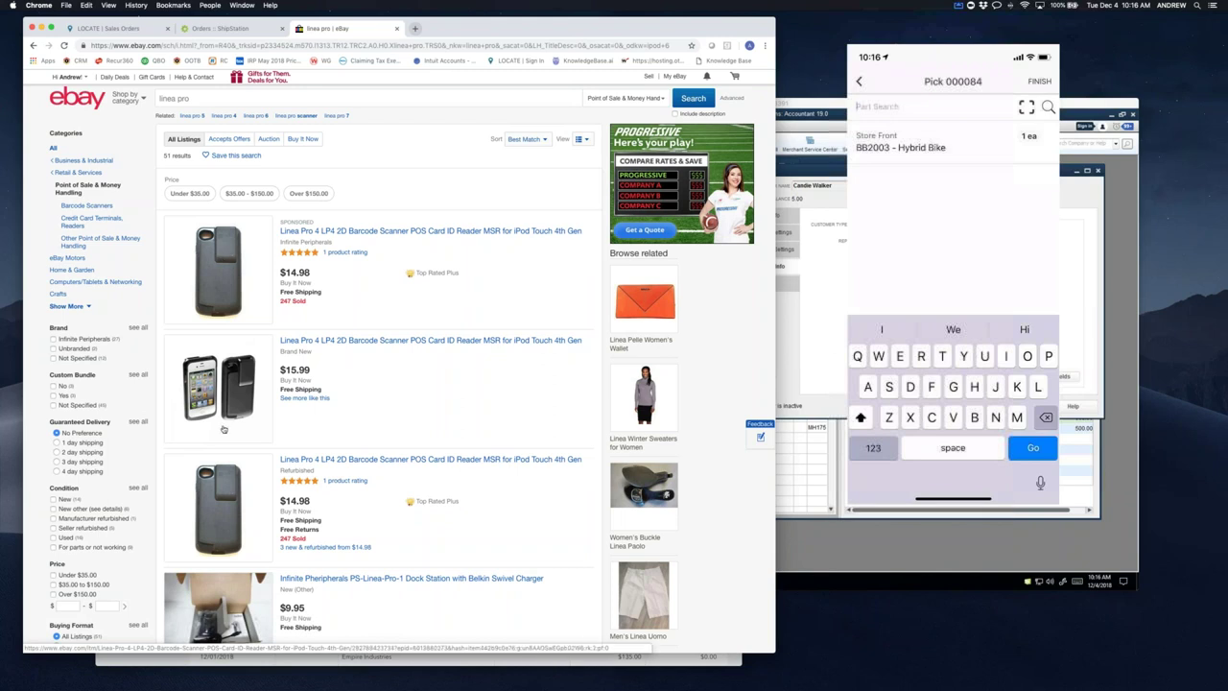
pyautogui.scroll(-1, 224, 428)
pyautogui.scroll(-8, 223, 429)
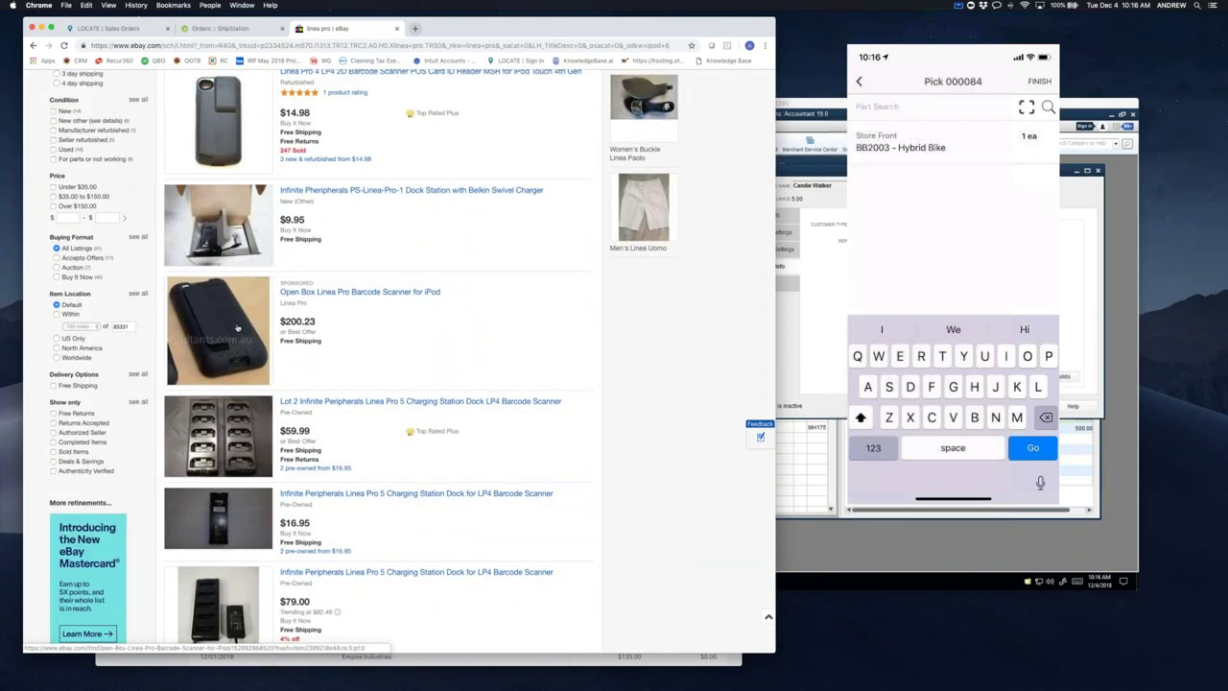
pyautogui.click(889, 259)
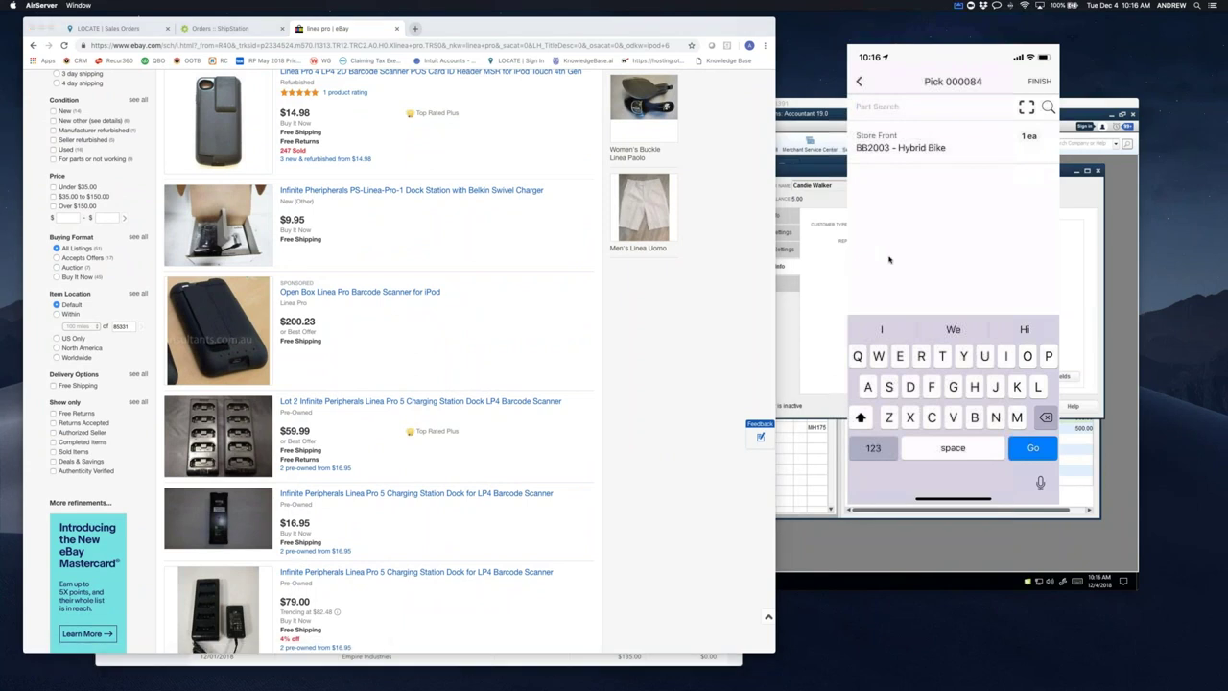
# - Open the BB2003 Hybrid Bike line in Pick 000084 on the phone to commit its pick
pyautogui.click(1025, 110)
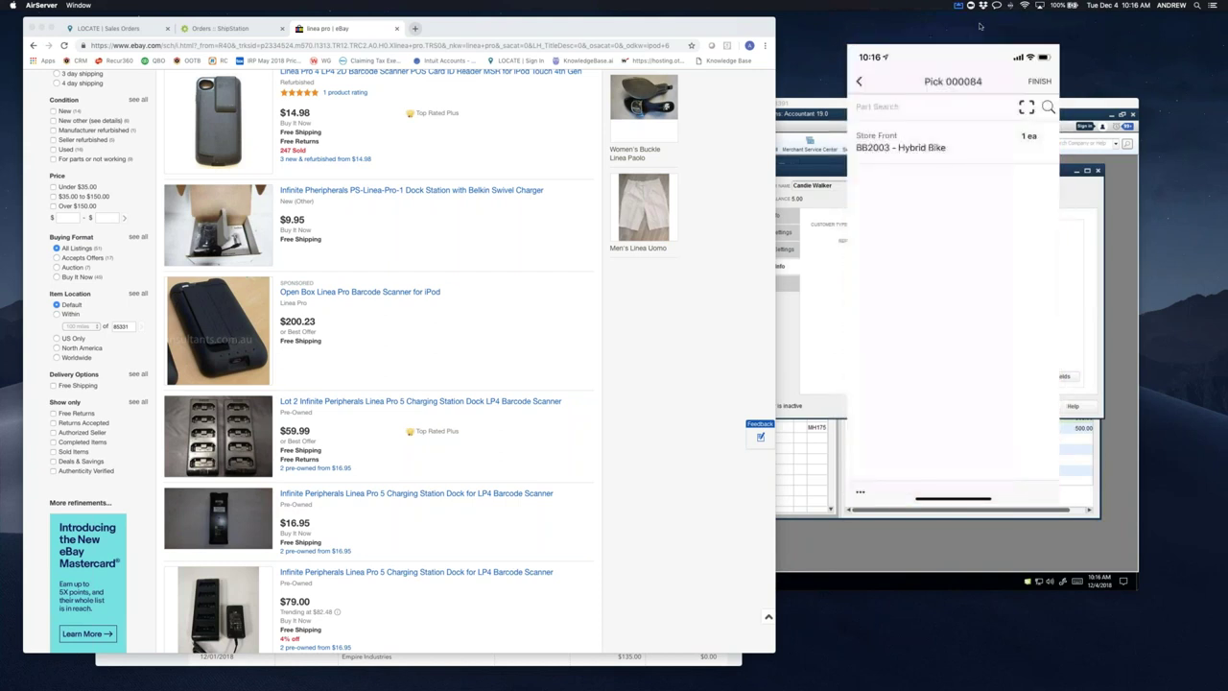
pyautogui.moveTo(944, 154)
pyautogui.click(933, 150)
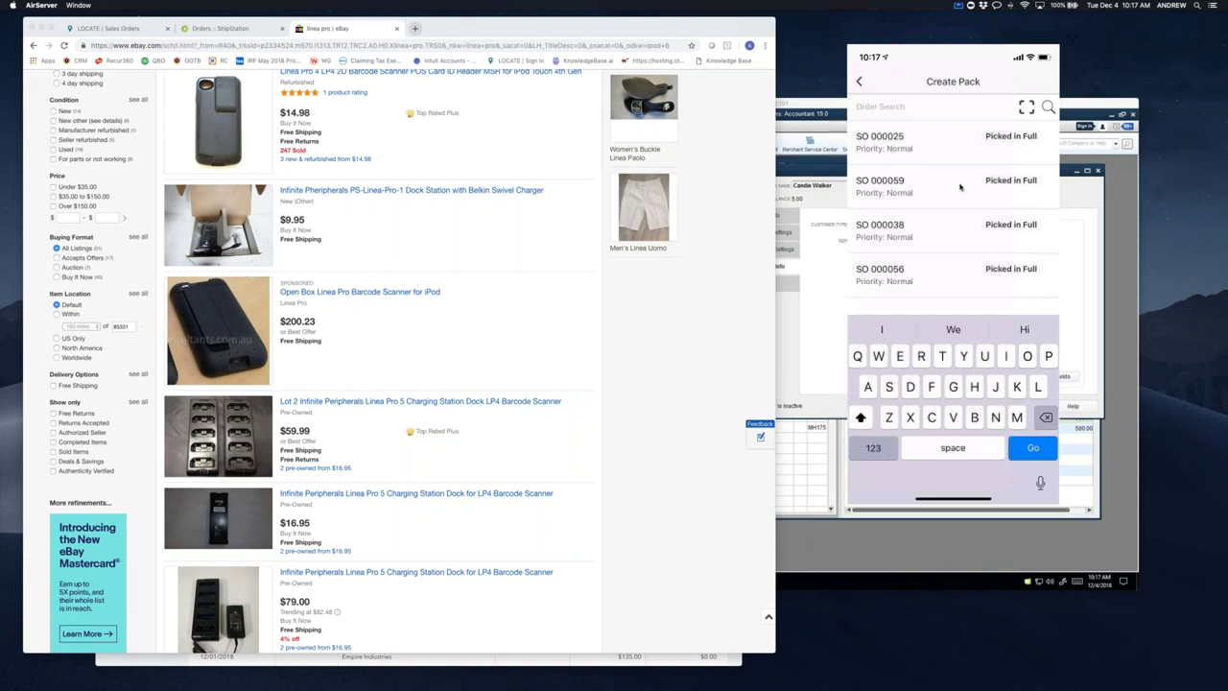
# - Re-import new orders from the OOTB-Locate store in ShipStation
pyautogui.click(227, 32)
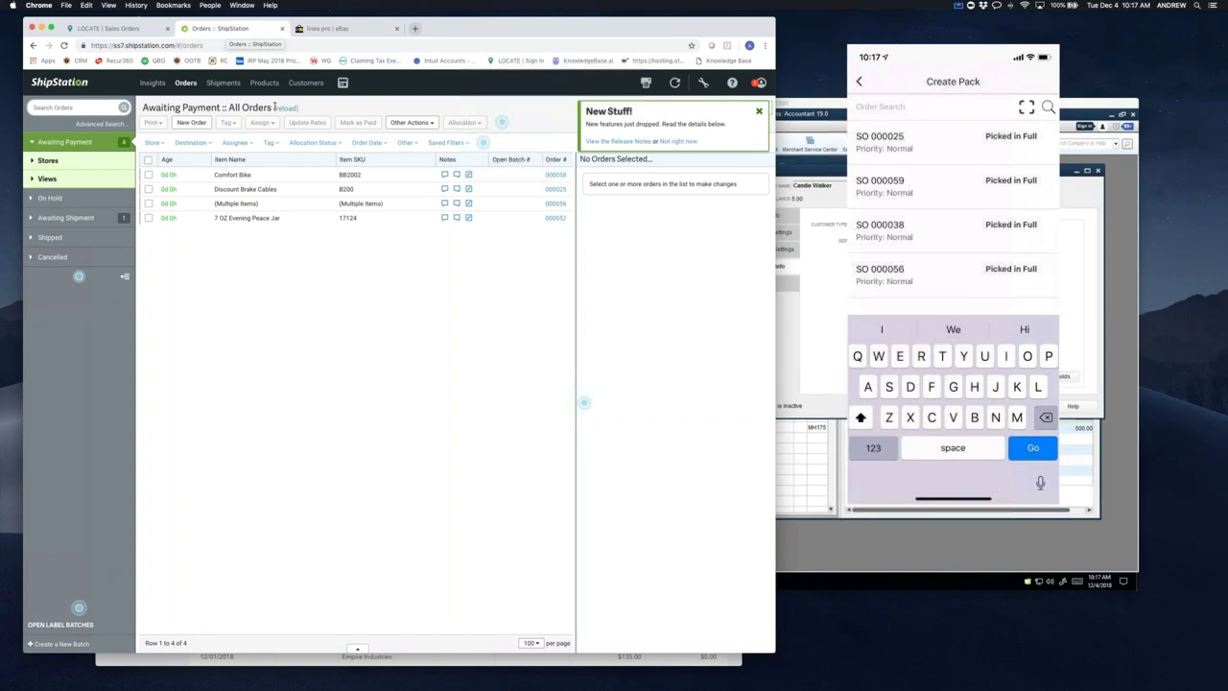
pyautogui.click(702, 85)
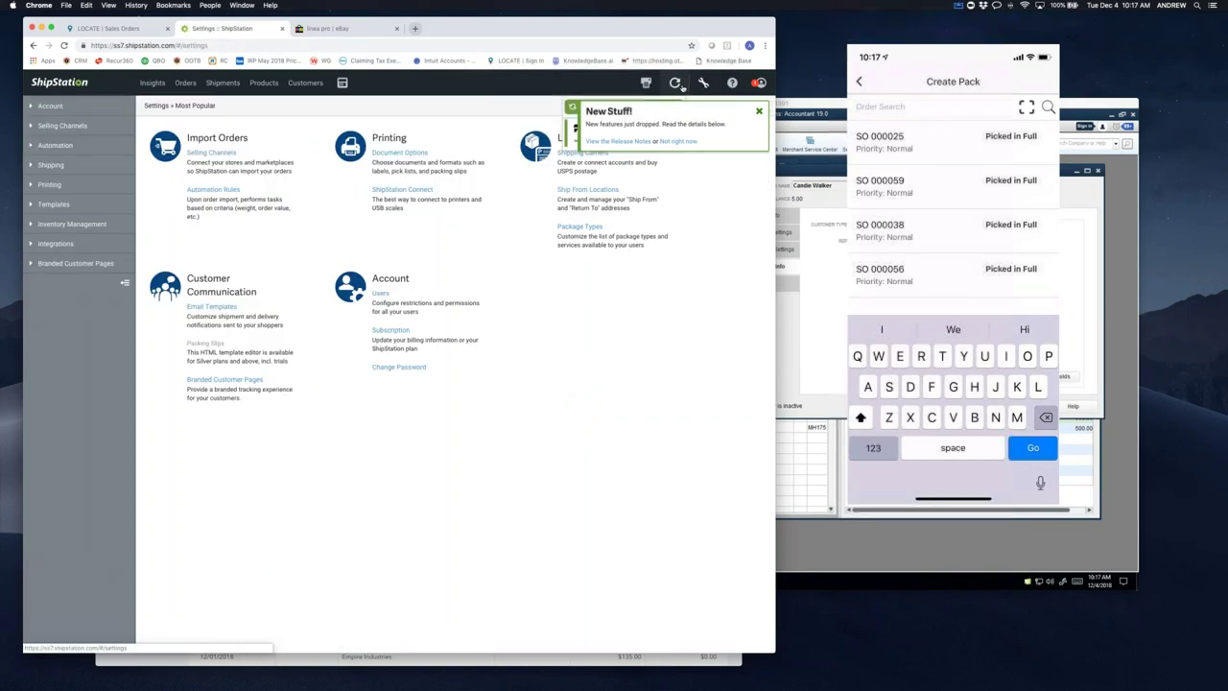
pyautogui.click(758, 112)
pyautogui.click(674, 83)
pyautogui.click(673, 134)
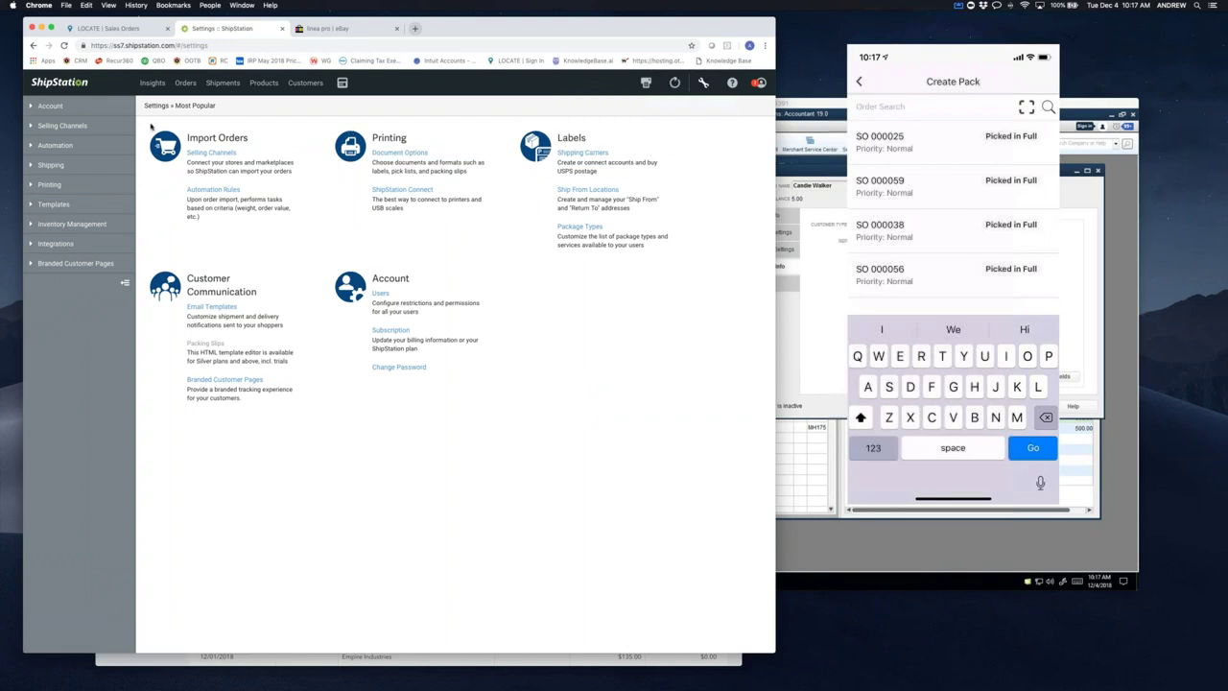
pyautogui.click(62, 108)
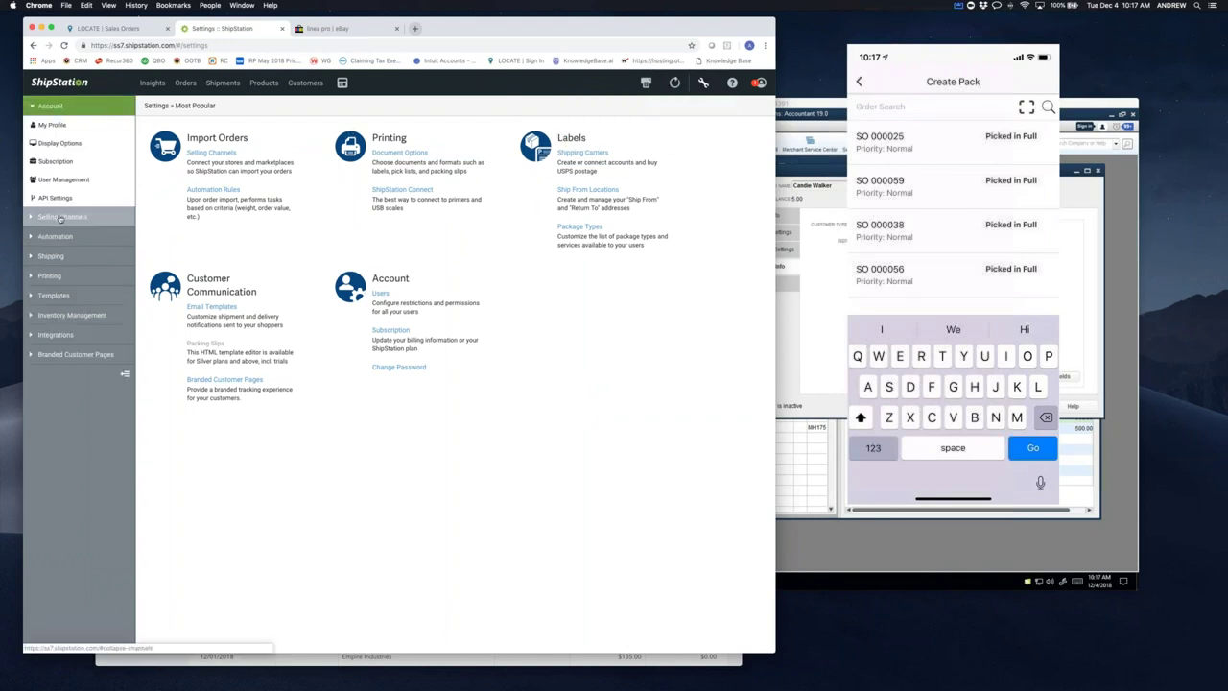
# - Review Awaiting Payment order 000059: one Hybrid Bike at $289.00, FEDEX_GROUND requested
pyautogui.click(192, 84)
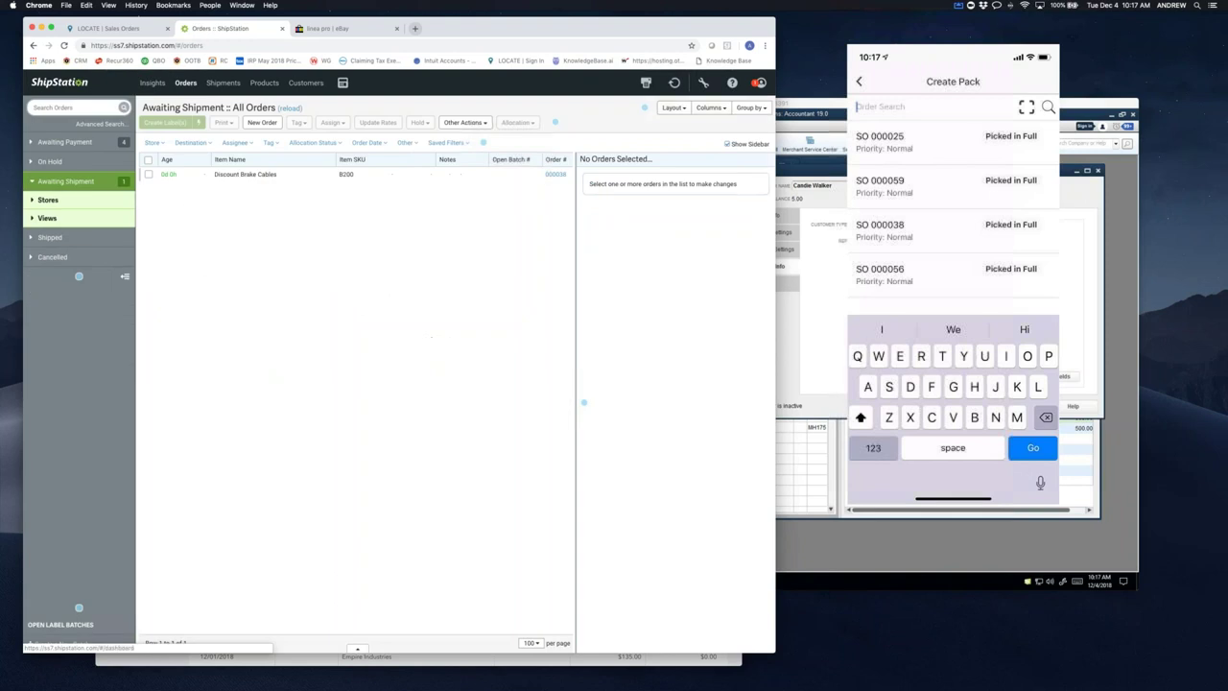
pyautogui.click(64, 143)
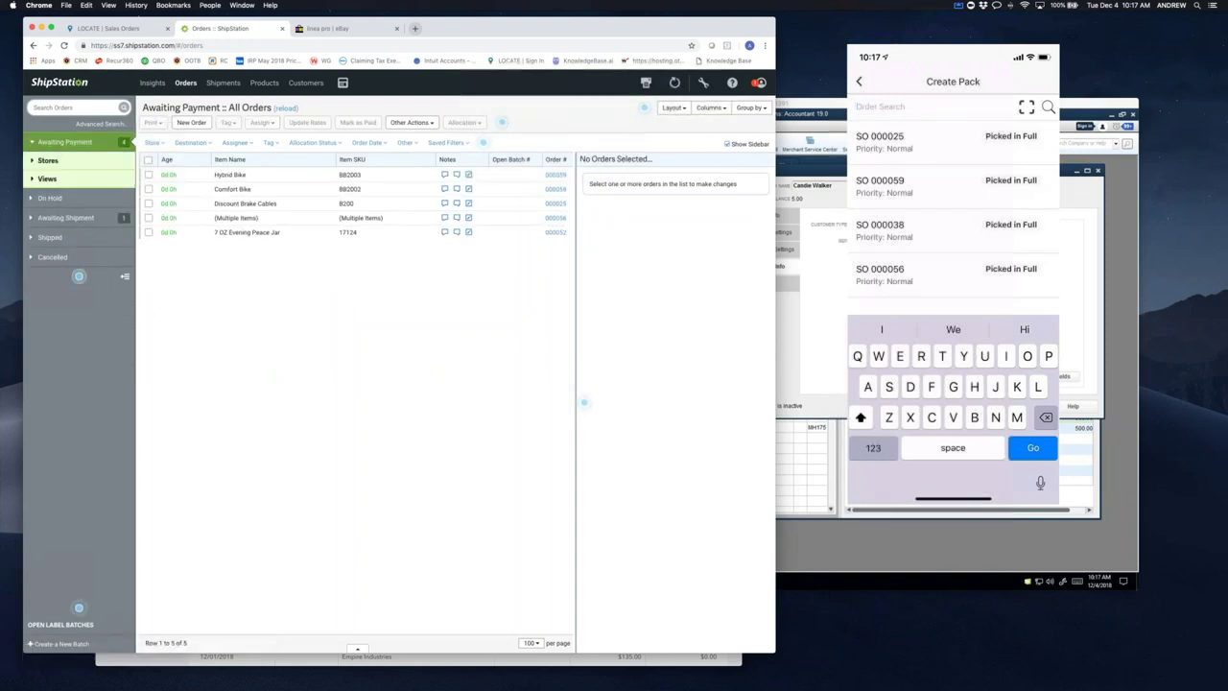
pyautogui.click(555, 178)
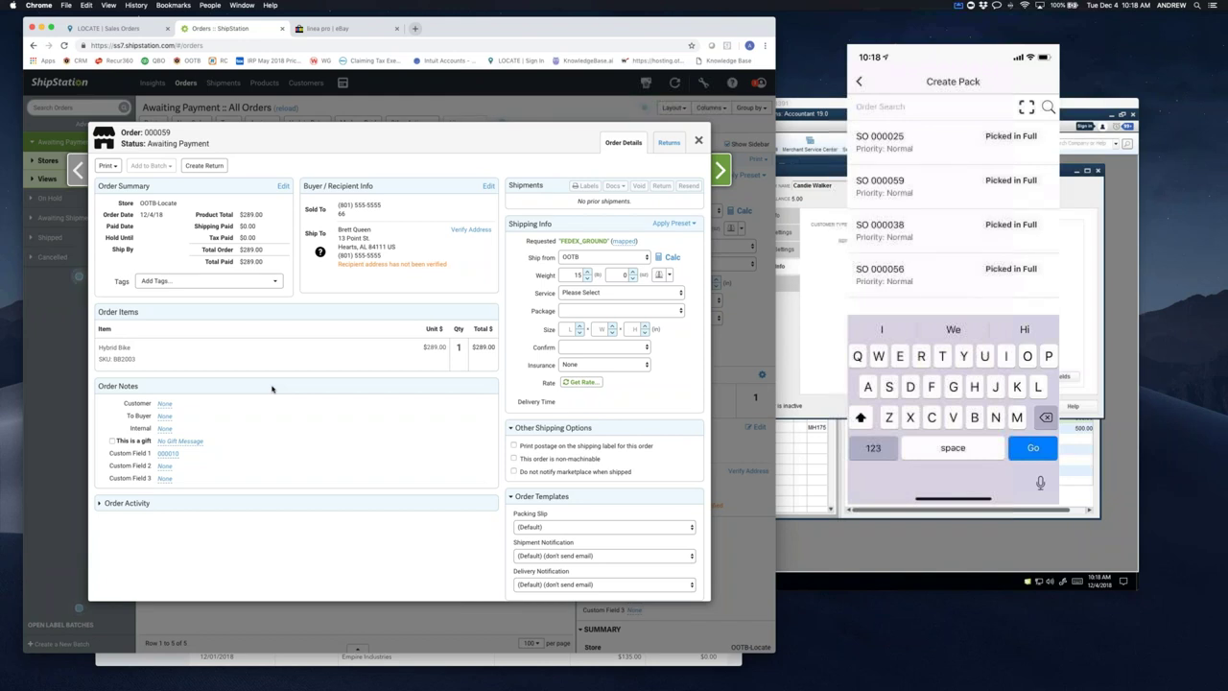
pyautogui.click(699, 142)
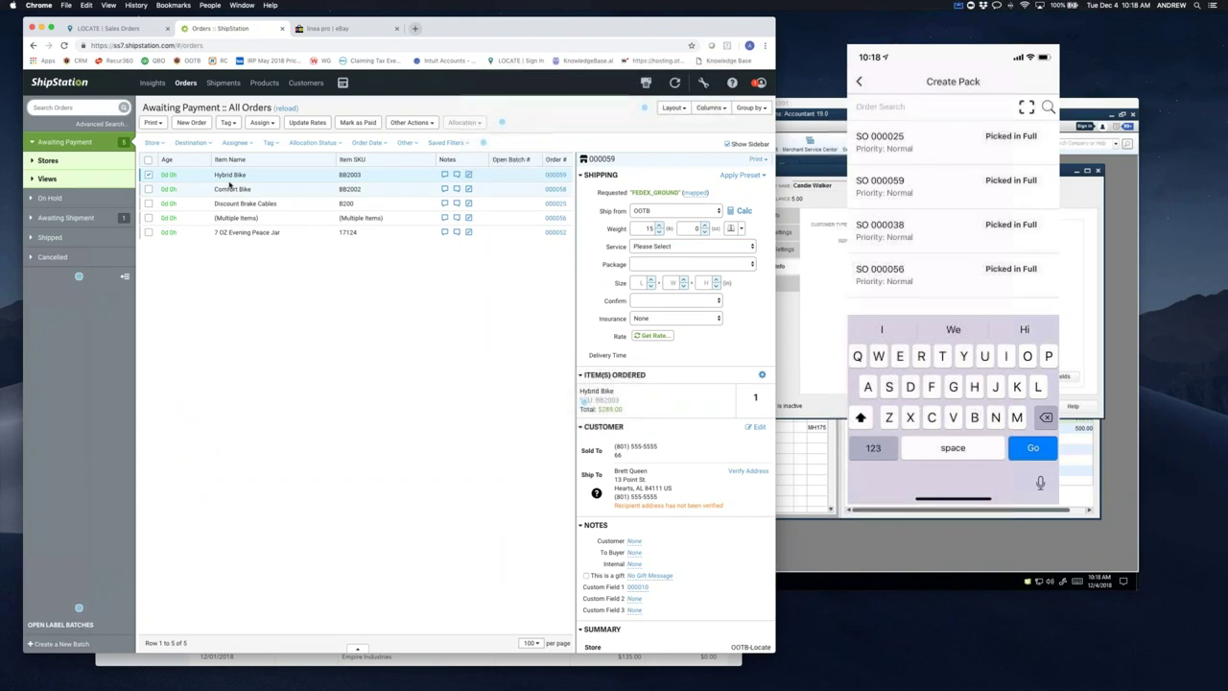
# - Pack pick 000084 from the Hybrid Bike sales order and finish the pack
pyautogui.click(132, 29)
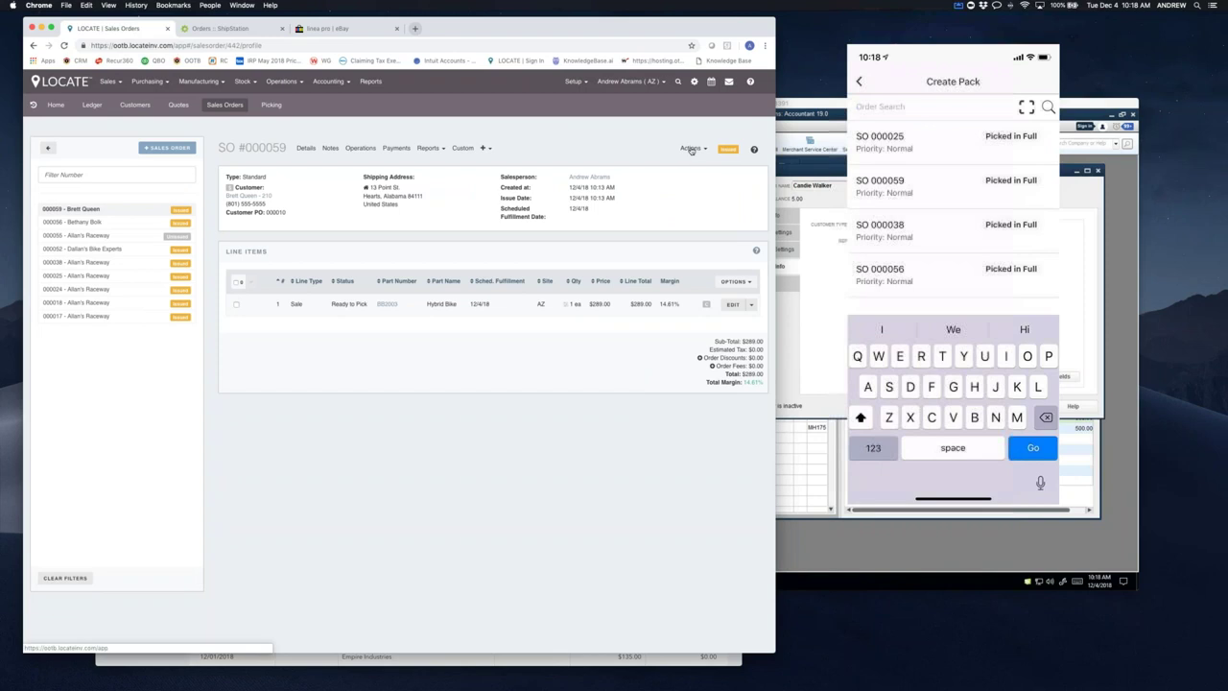
pyautogui.click(360, 149)
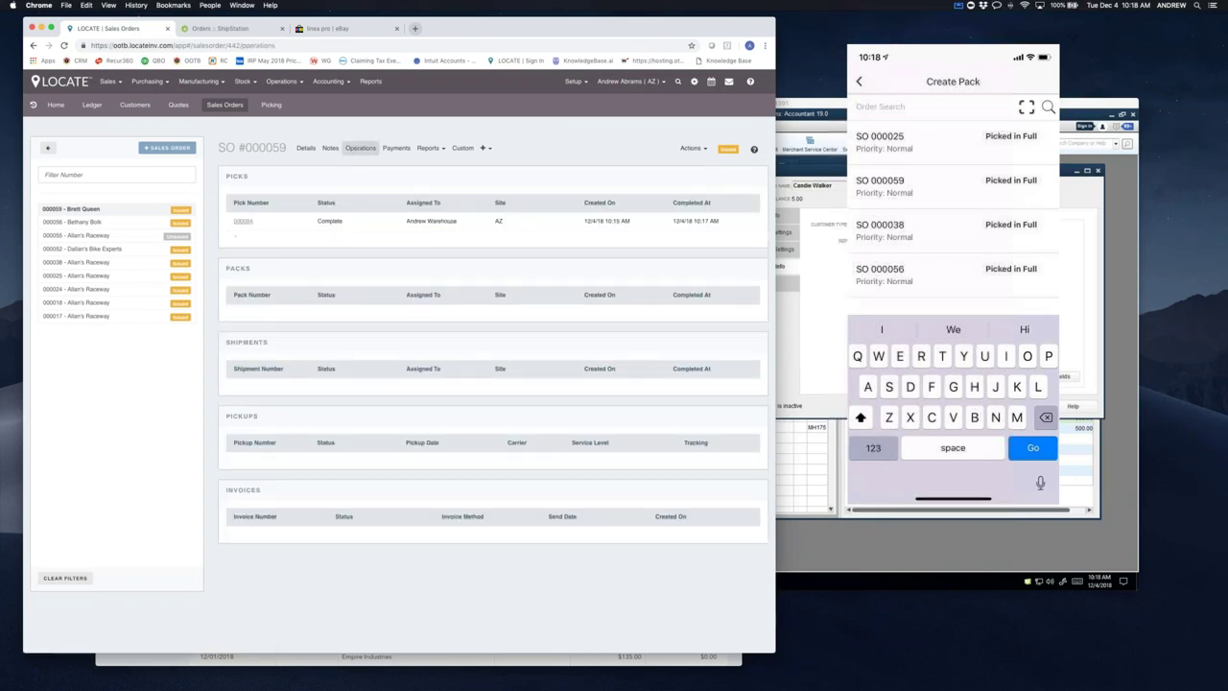
pyautogui.click(244, 221)
pyautogui.click(684, 149)
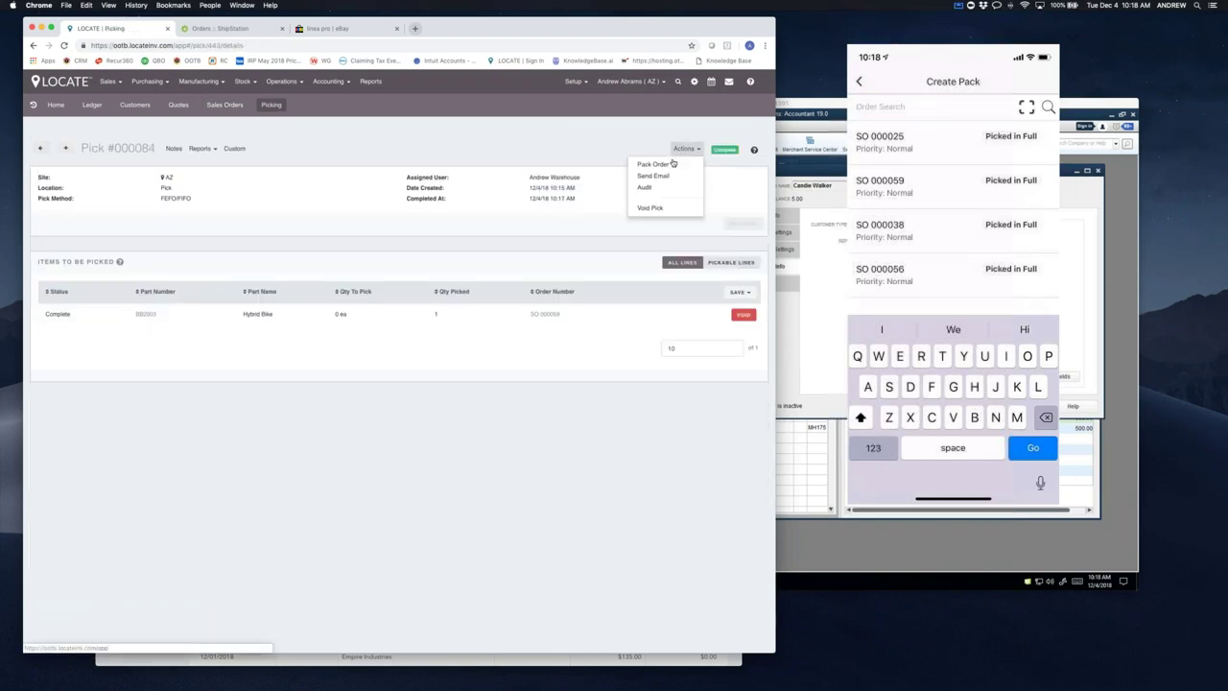
pyautogui.click(670, 164)
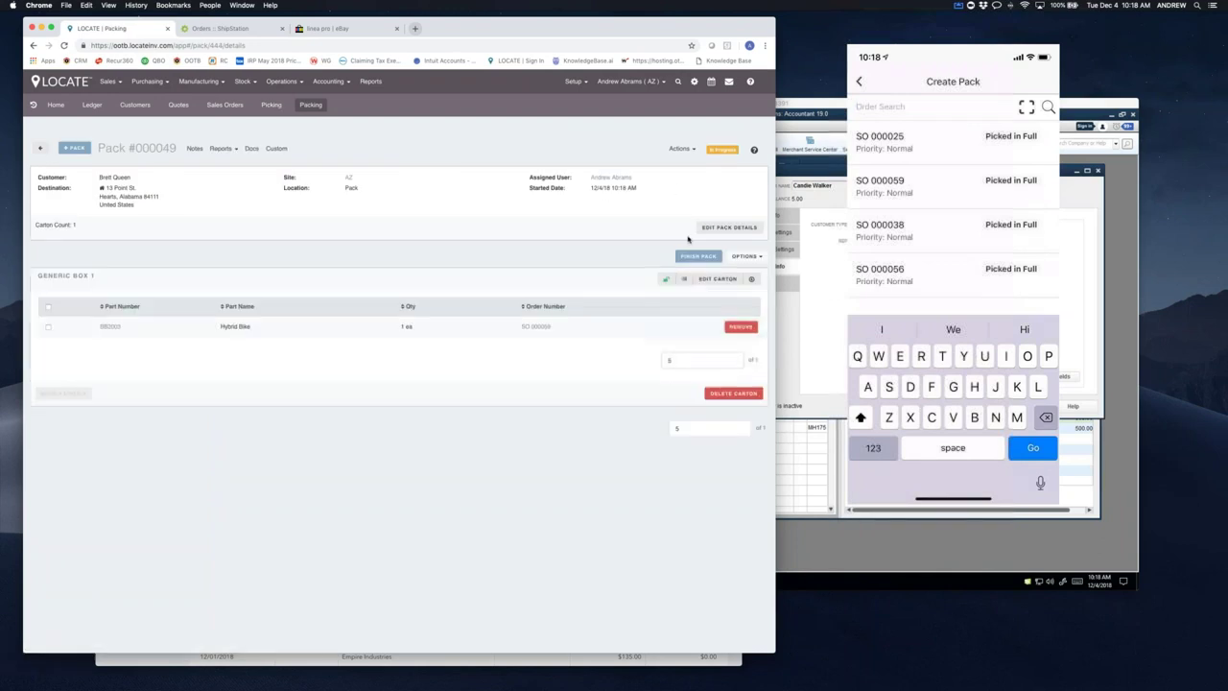
pyautogui.click(698, 256)
# - Give the pack's carton a $10.00 shipping cost and tracking number 12345678
pyautogui.click(705, 275)
pyautogui.click(256, 295)
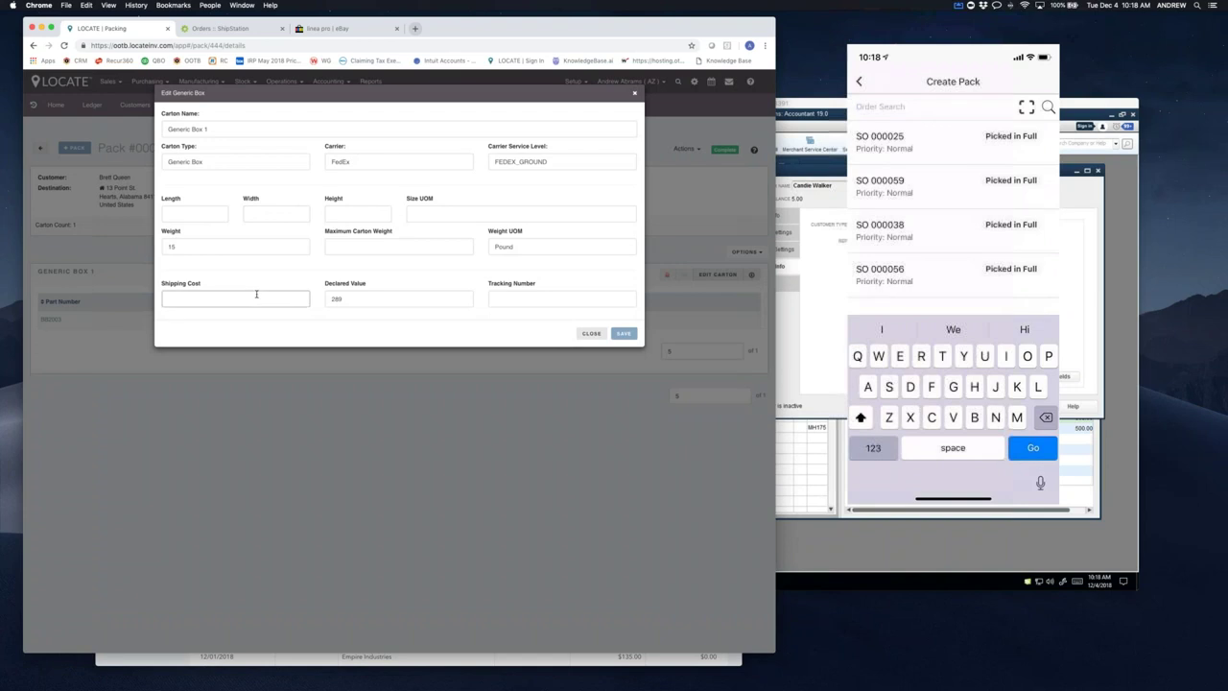
pyautogui.write('10')
pyautogui.press('Tab')
pyautogui.press('Tab')
pyautogui.write('12345678')
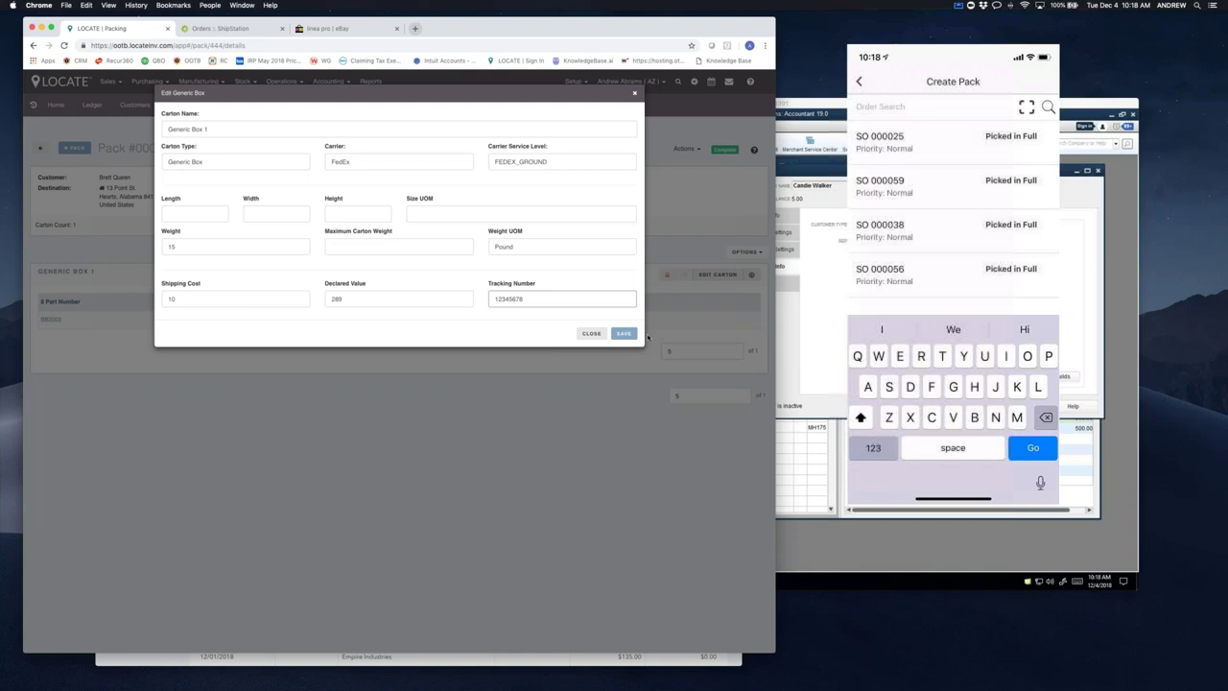
pyautogui.click(630, 334)
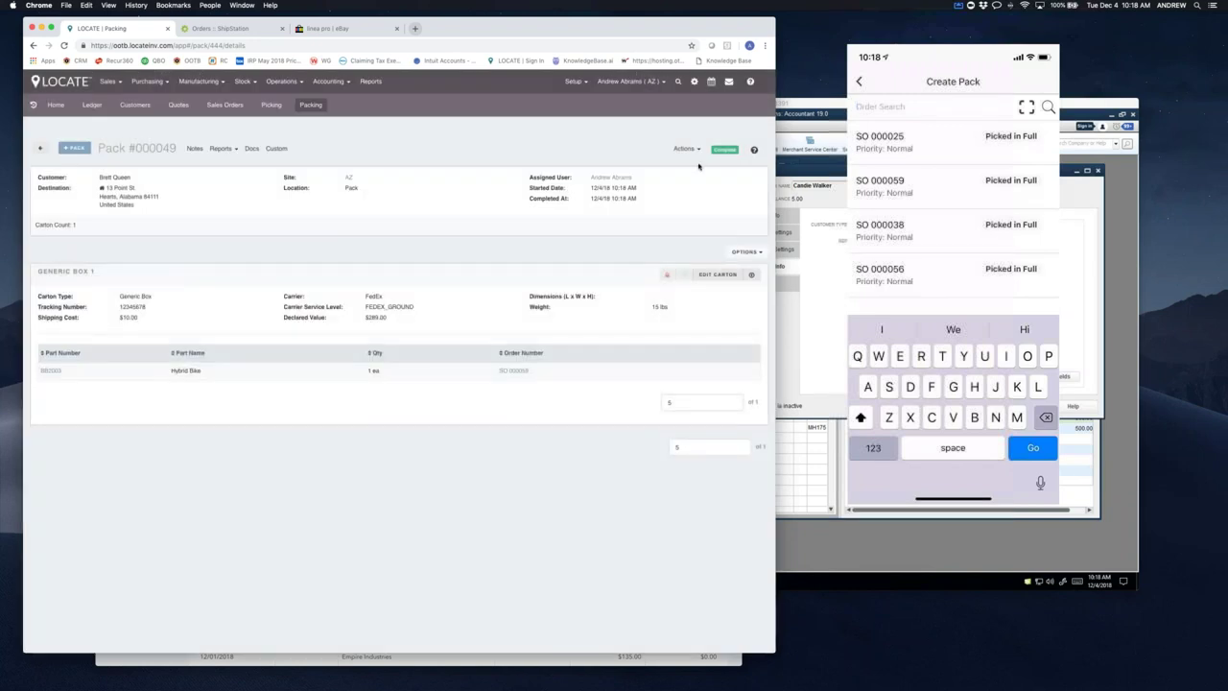
# - Create a shipment from the completed pack and finish it
pyautogui.click(686, 149)
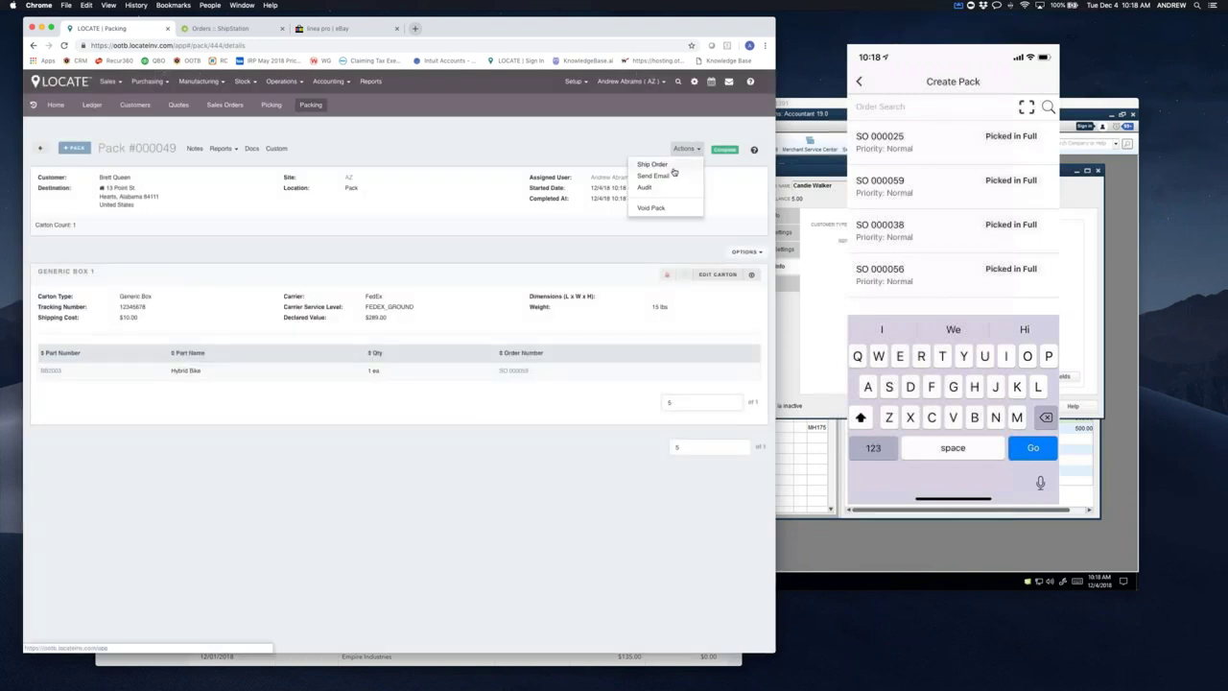
pyautogui.click(673, 167)
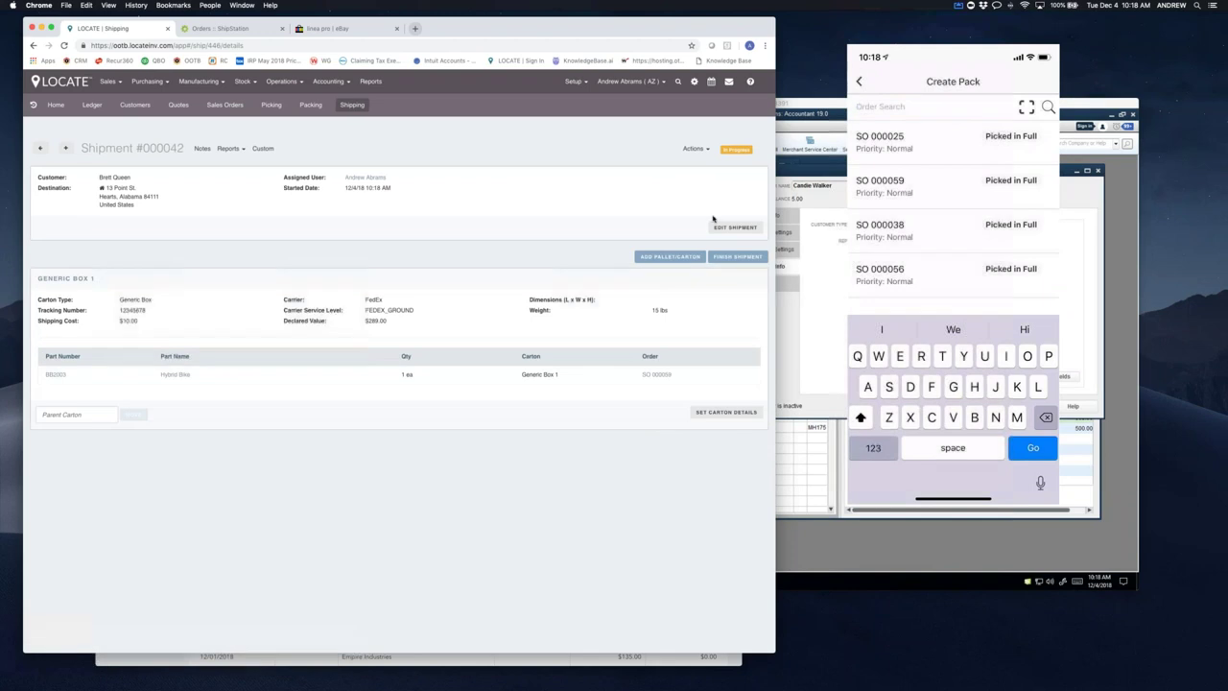
pyautogui.click(729, 257)
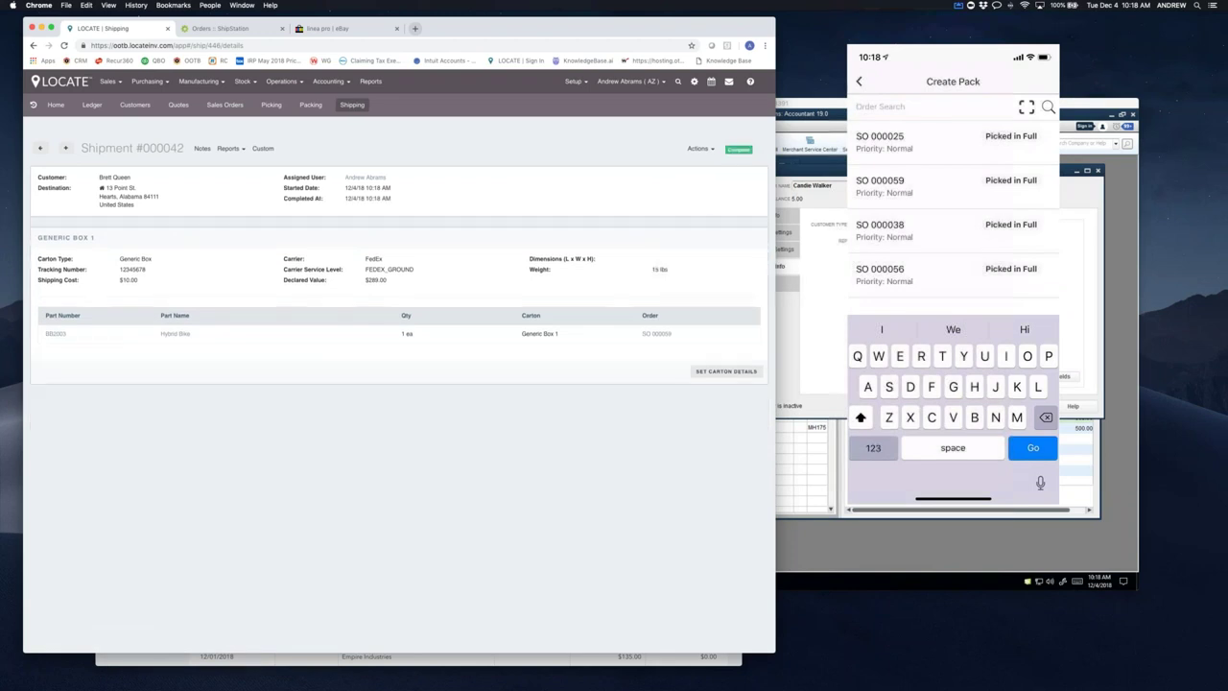
# - Record the FedEx carrier pickup for the carton, then return to Sales Order 000059
pyautogui.click(291, 82)
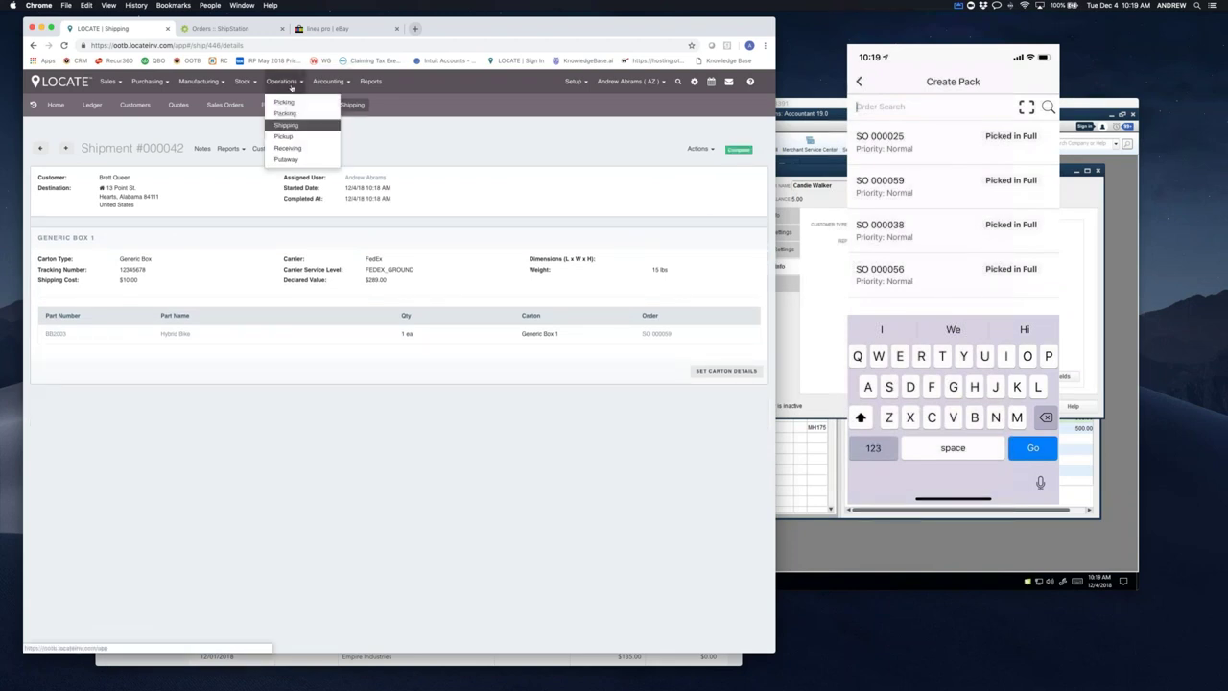
pyautogui.click(283, 136)
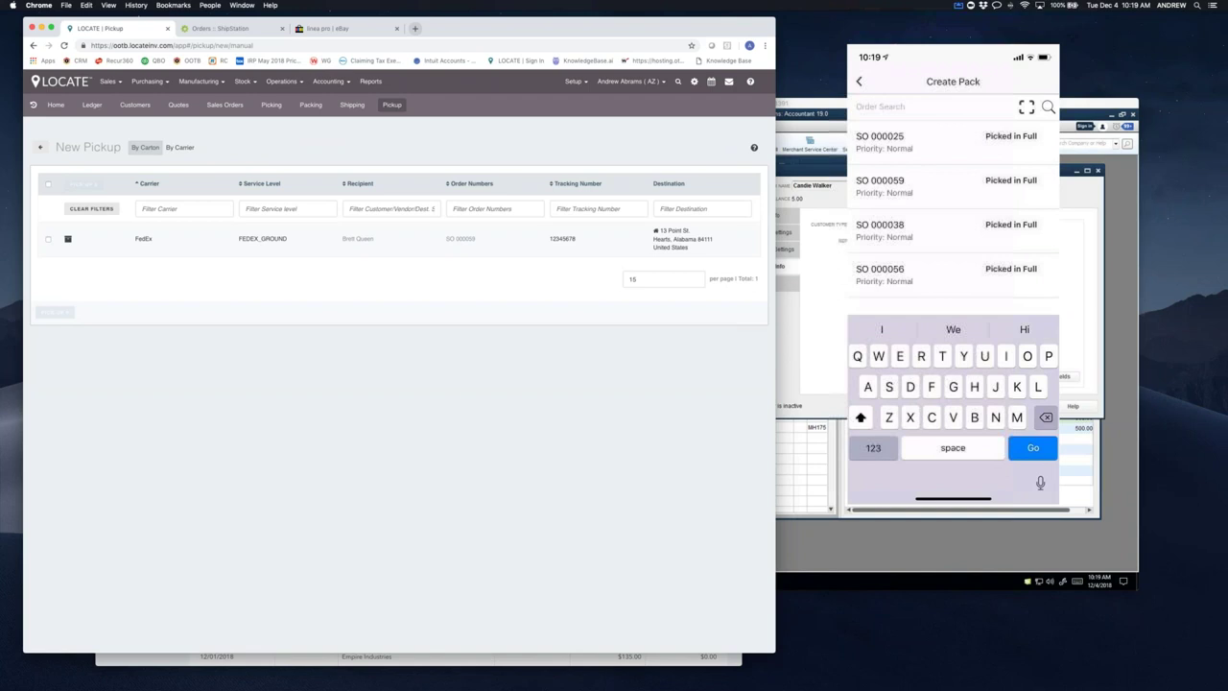
pyautogui.click(183, 150)
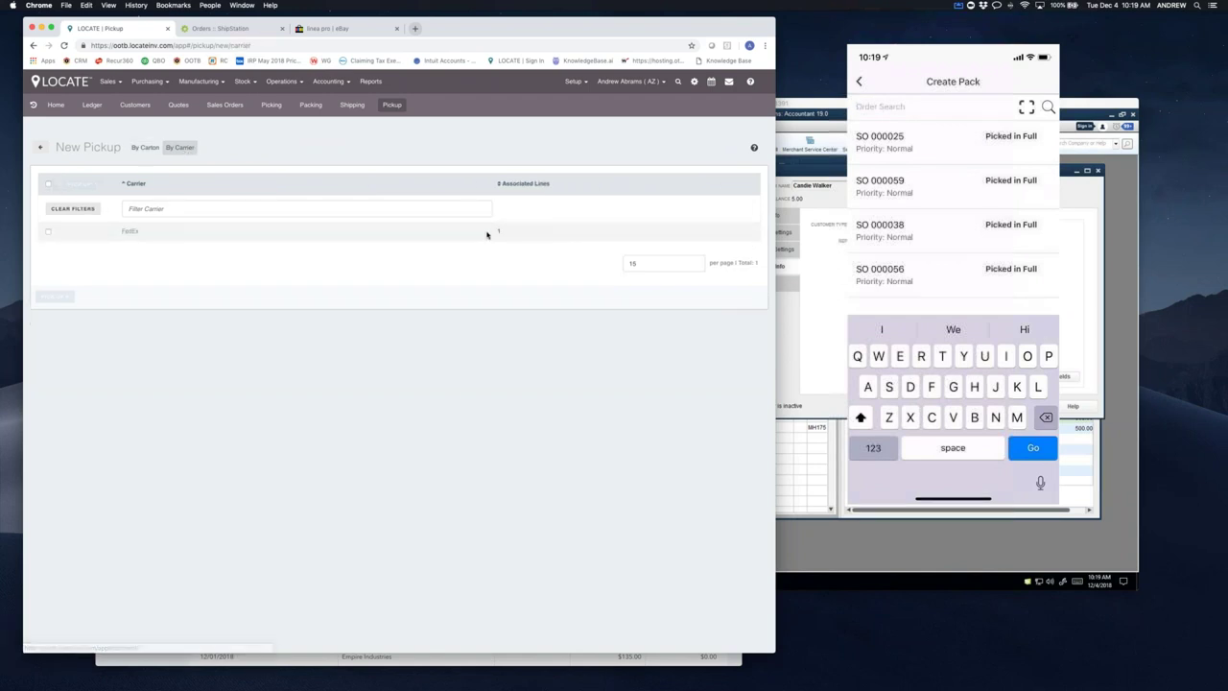
pyautogui.click(48, 232)
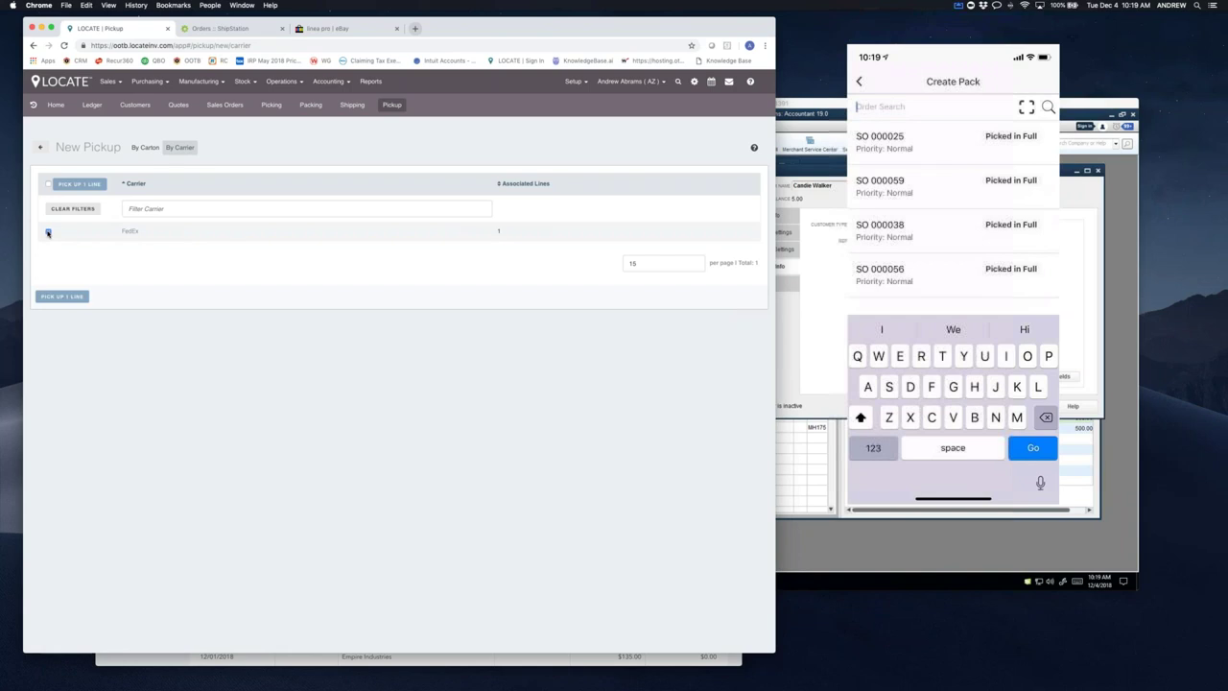
pyautogui.click(61, 295)
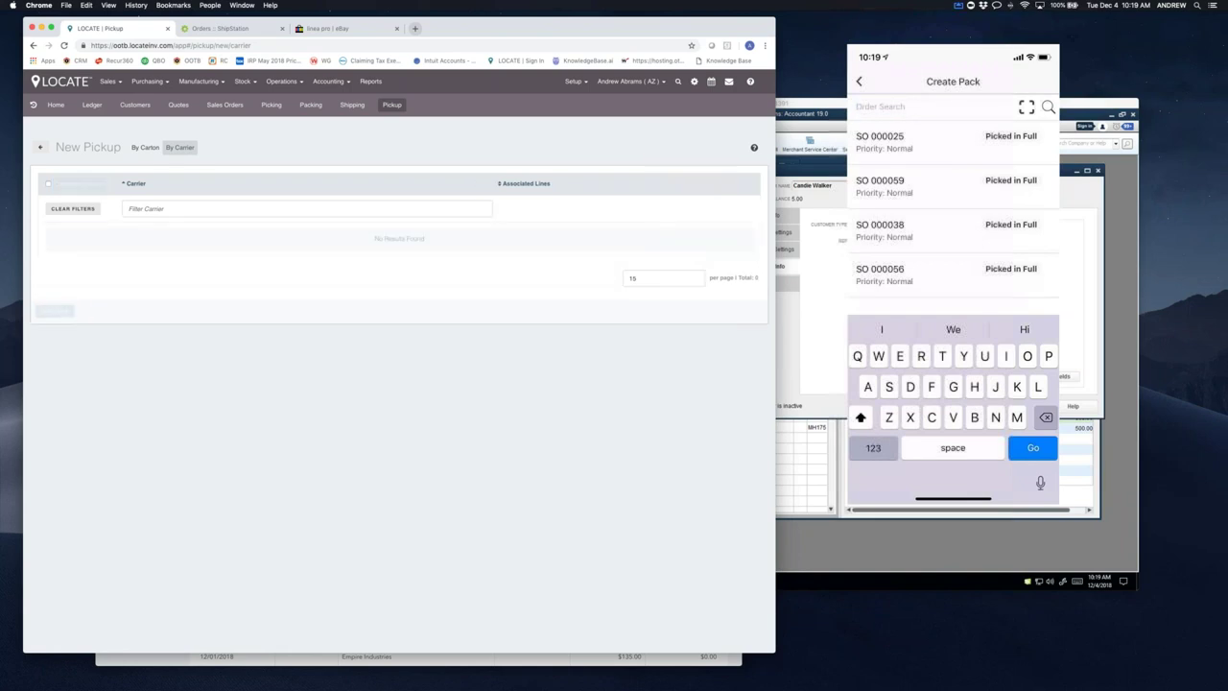
pyautogui.click(223, 106)
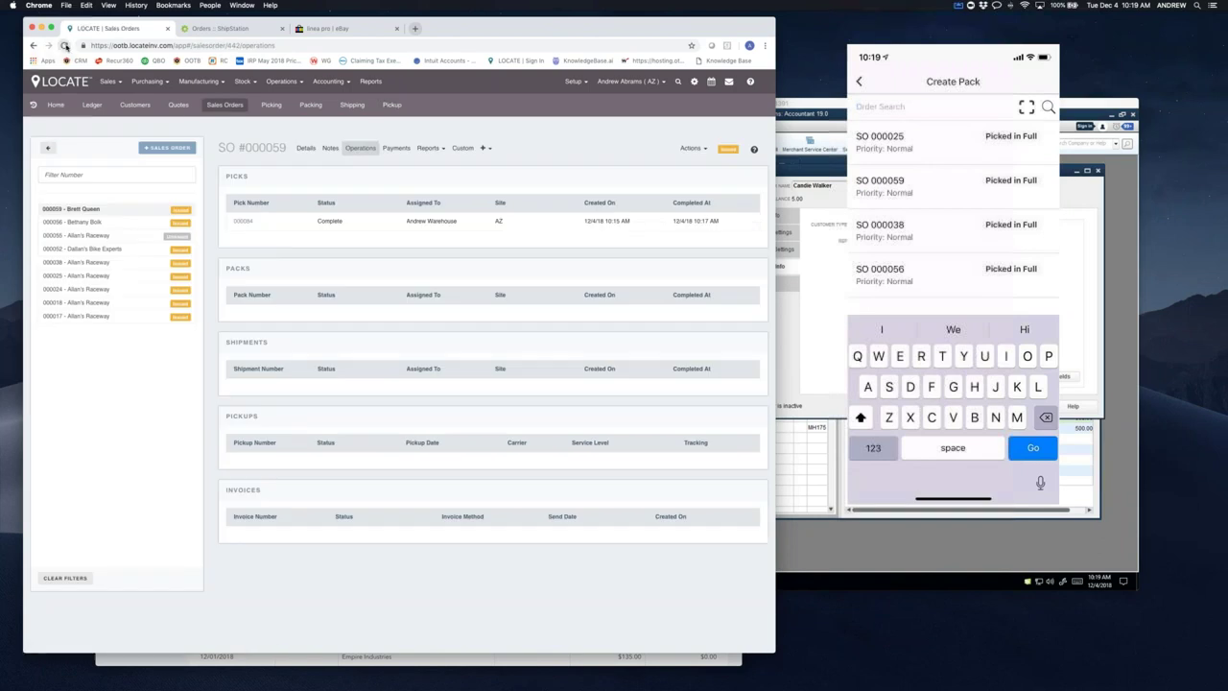
# - Preview the Invoice report for invoice 000056: $289.00 Hybrid Bike plus $10.00 shipping, $299.00
pyautogui.press('super+r')
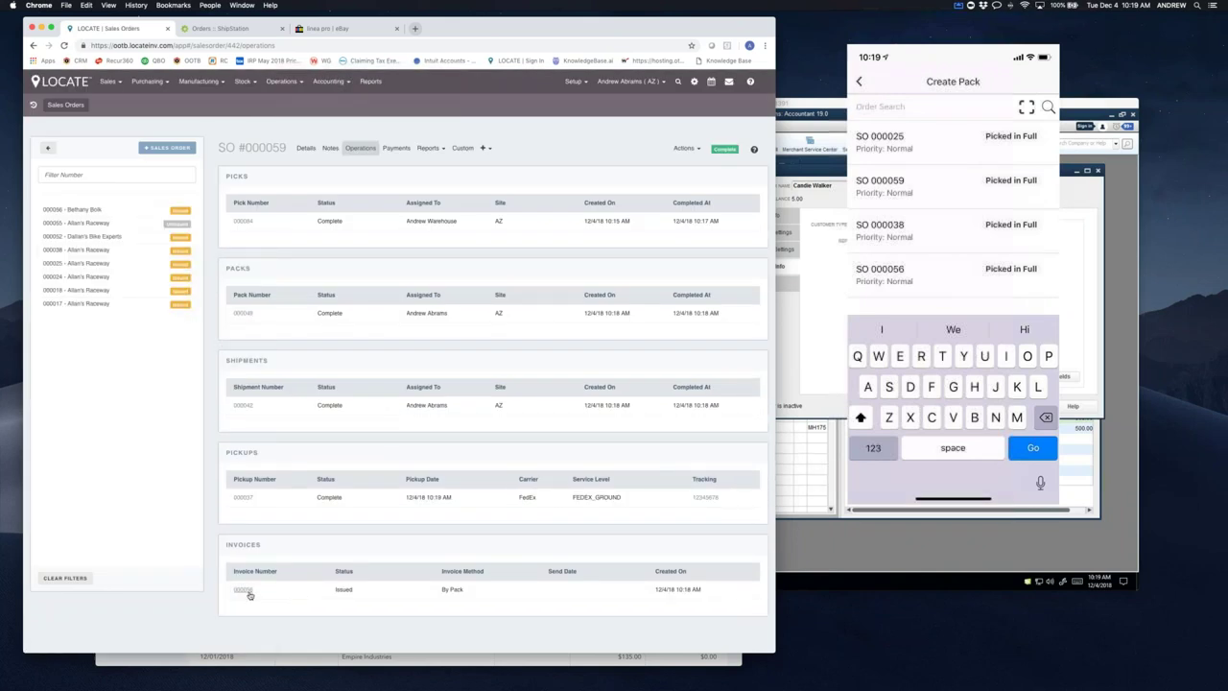
pyautogui.click(243, 589)
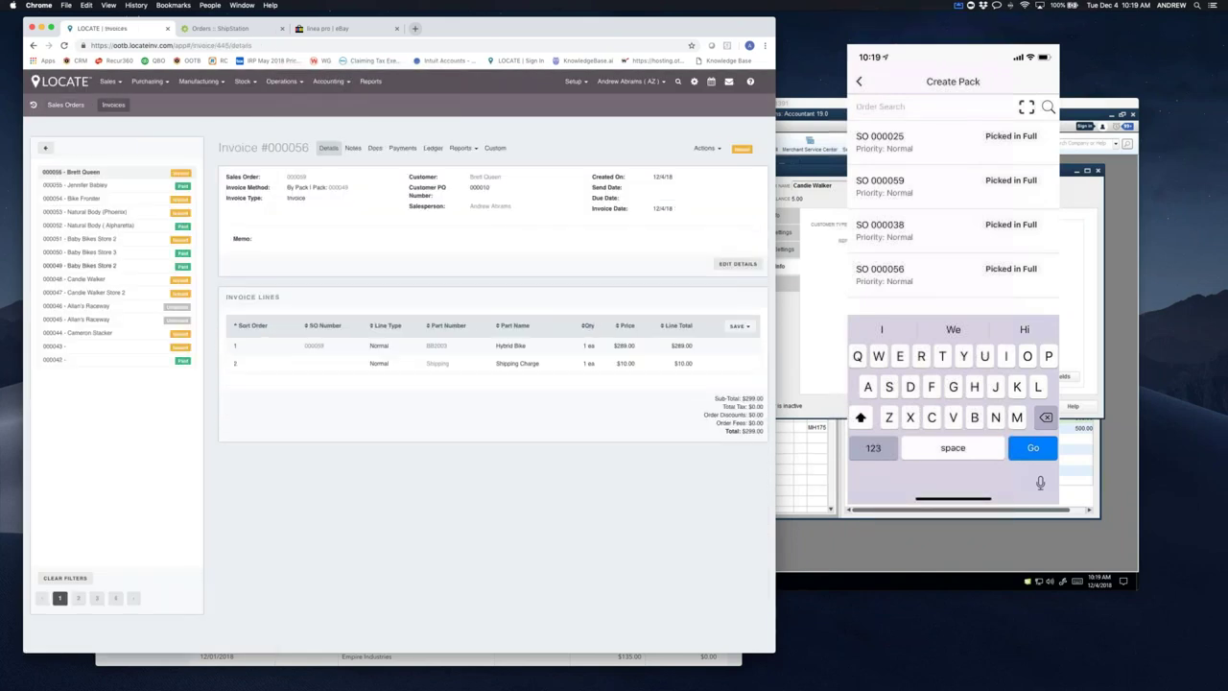
pyautogui.click(464, 150)
pyautogui.click(467, 165)
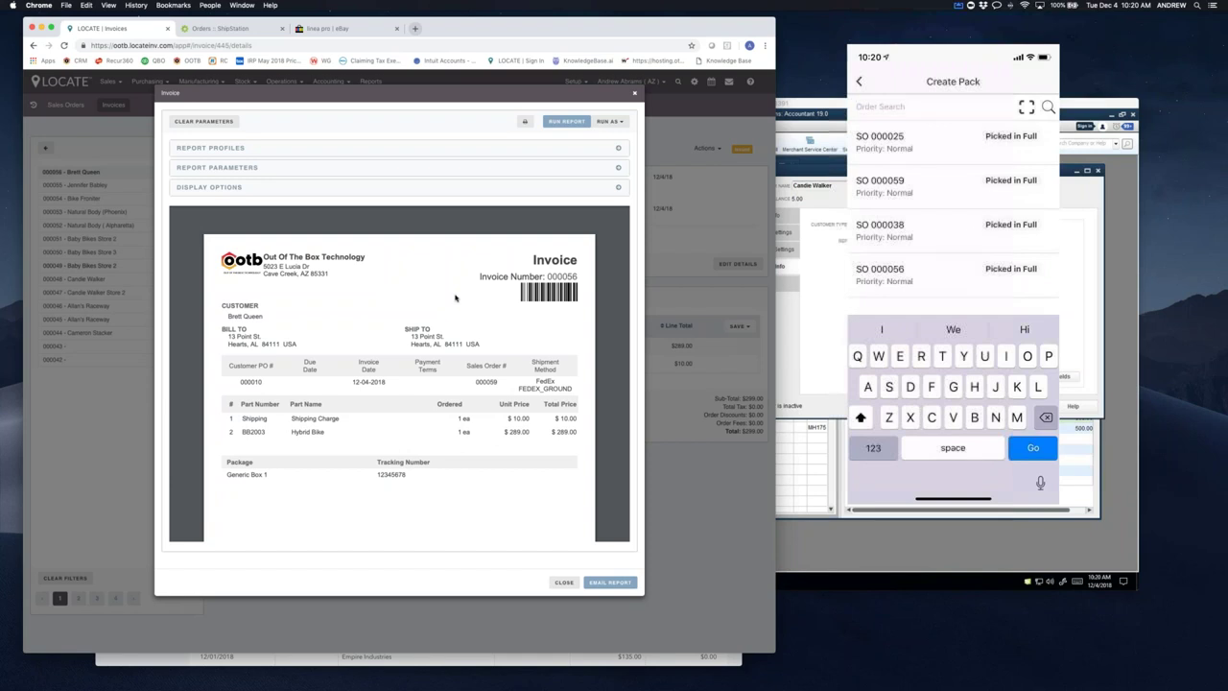
# - Review invoice 000056's ledger: $10.00 LOC-Shipping Income and $289.00 sales postings, then switch to QuickBooks
pyautogui.click(564, 582)
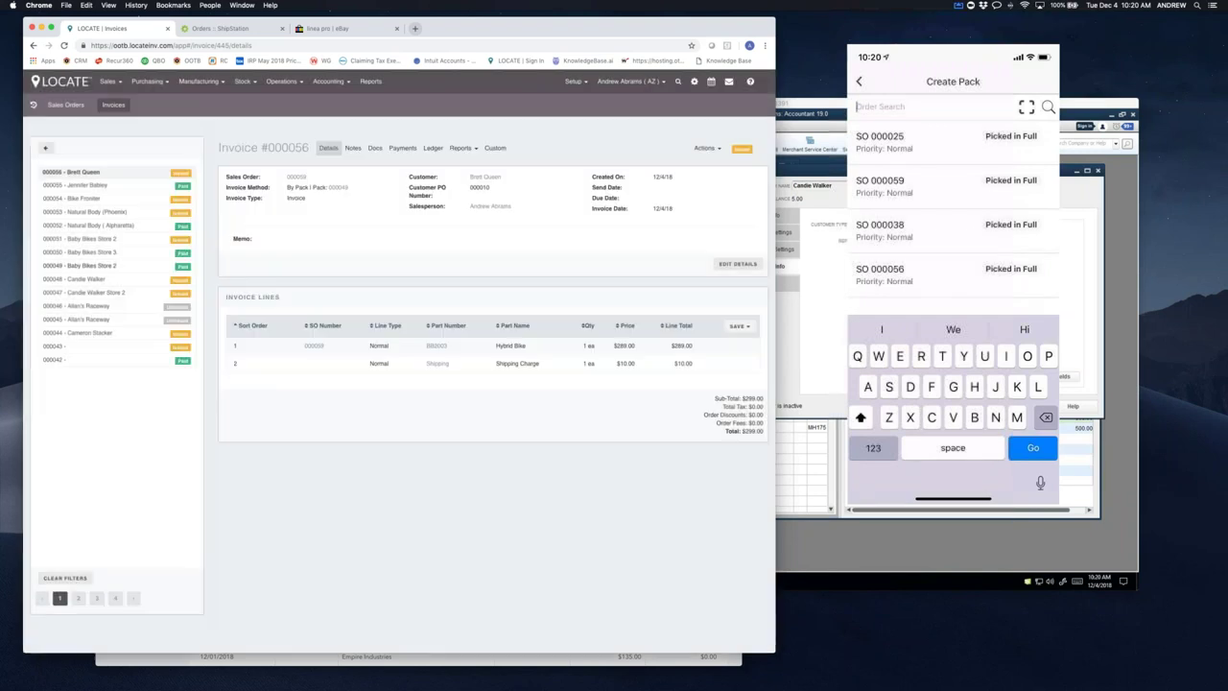
pyautogui.click(435, 150)
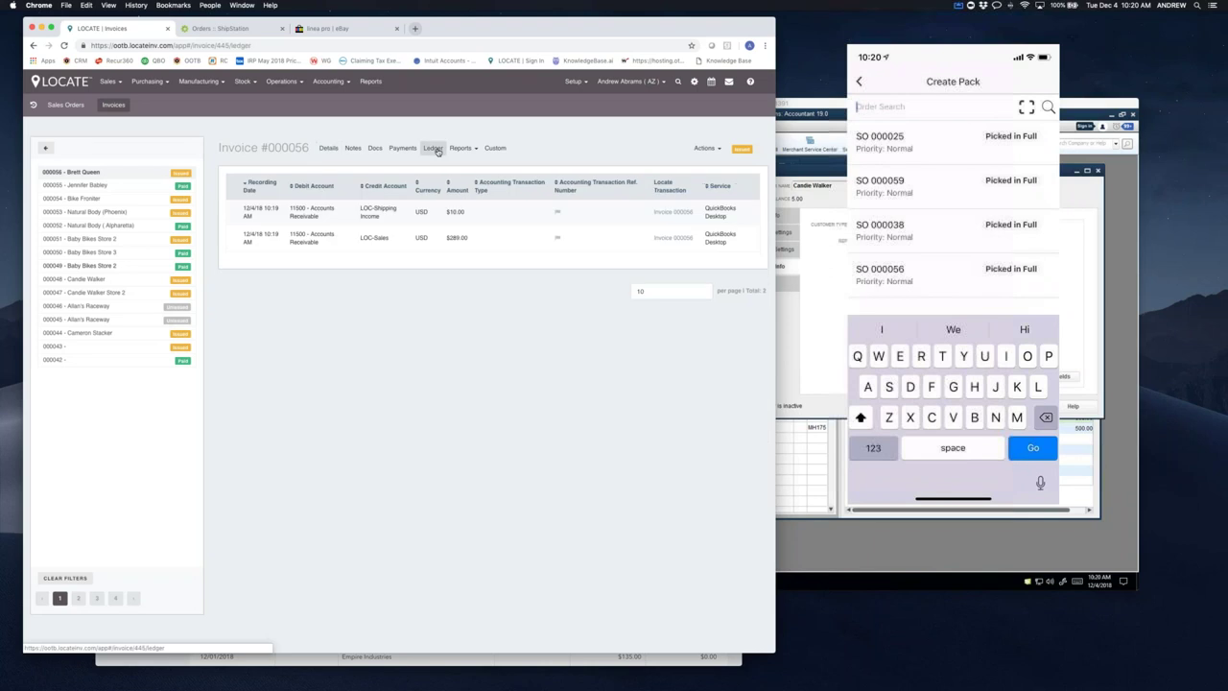
pyautogui.tripleClick(221, 147)
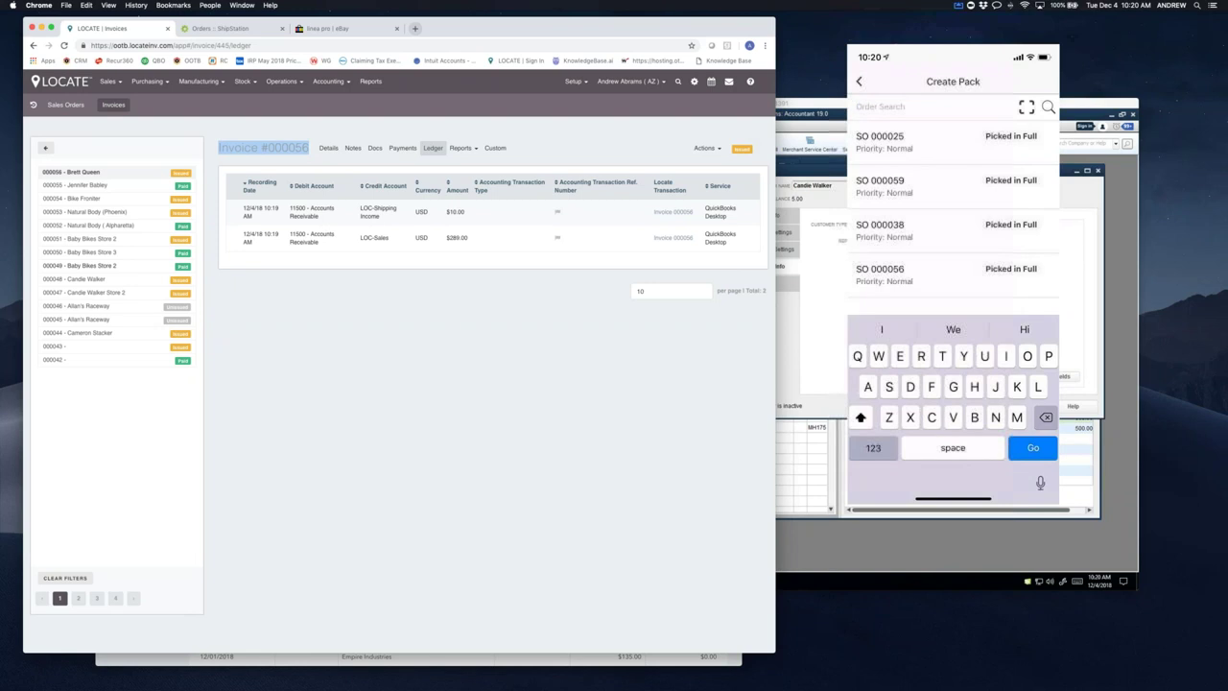
pyautogui.click(471, 237)
pyautogui.moveTo(468, 212); pyautogui.dragTo(360, 238)
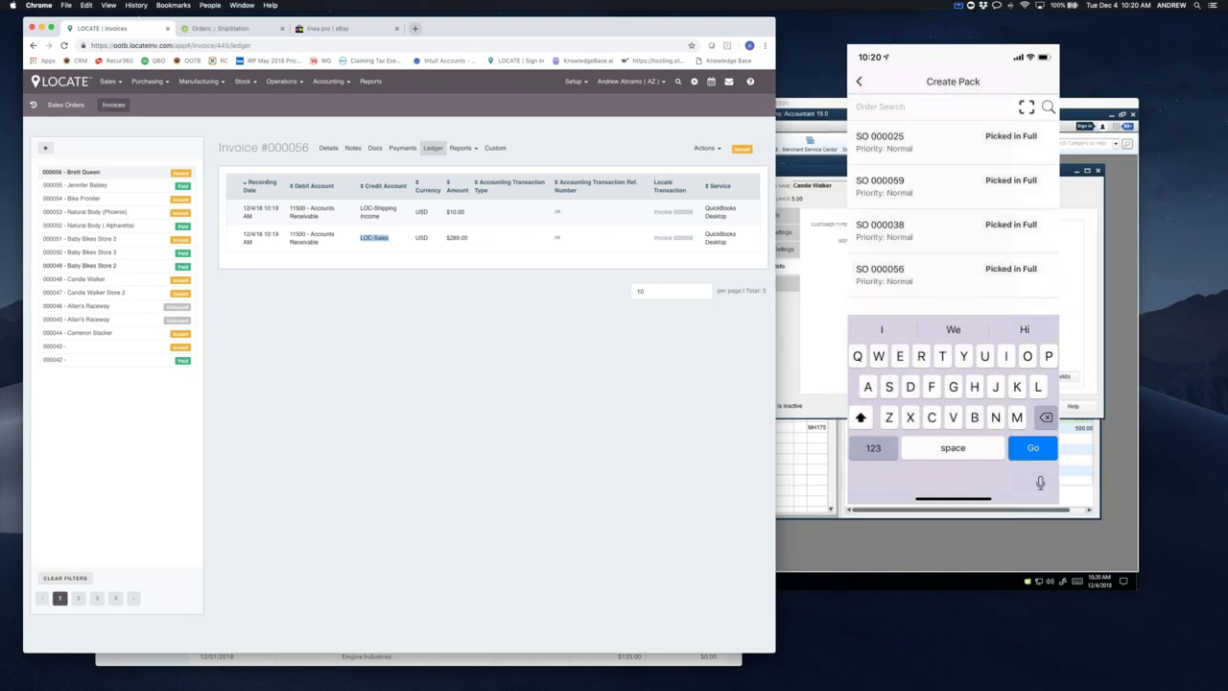
pyautogui.moveTo(388, 219); pyautogui.dragTo(361, 209)
pyautogui.press('super+Tab')
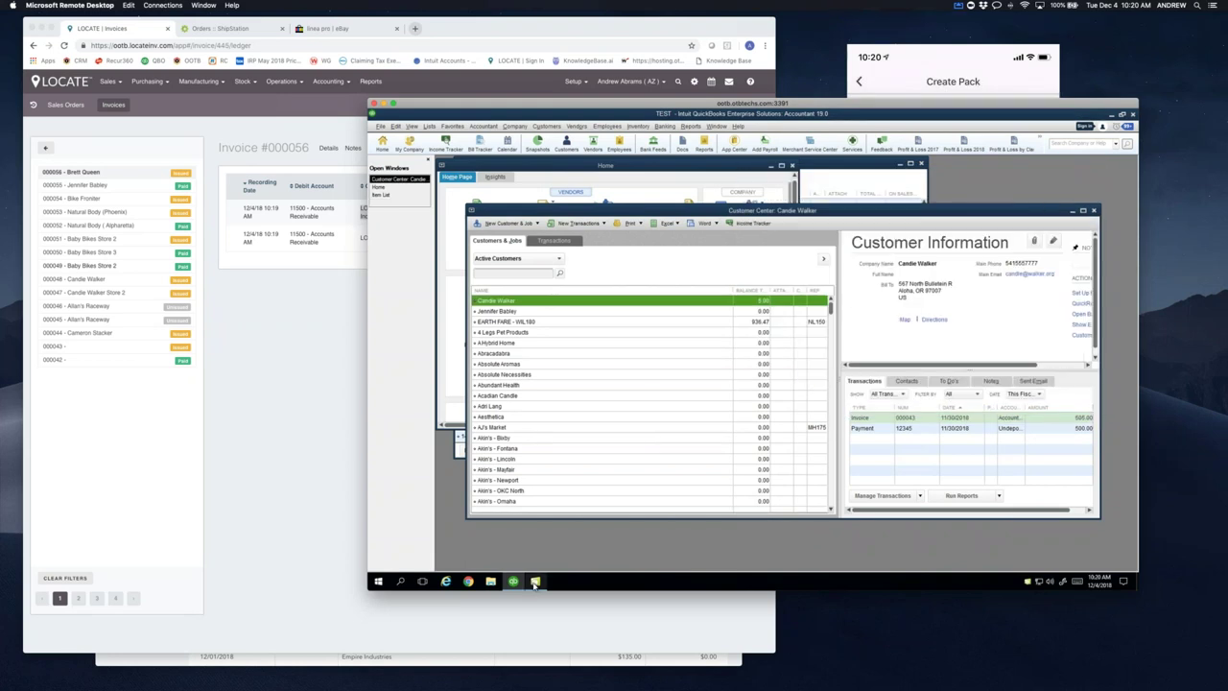
# - Run a Web Connector update for Locate Inventory, then return to LOCATE's Accounting menu
pyautogui.click(535, 582)
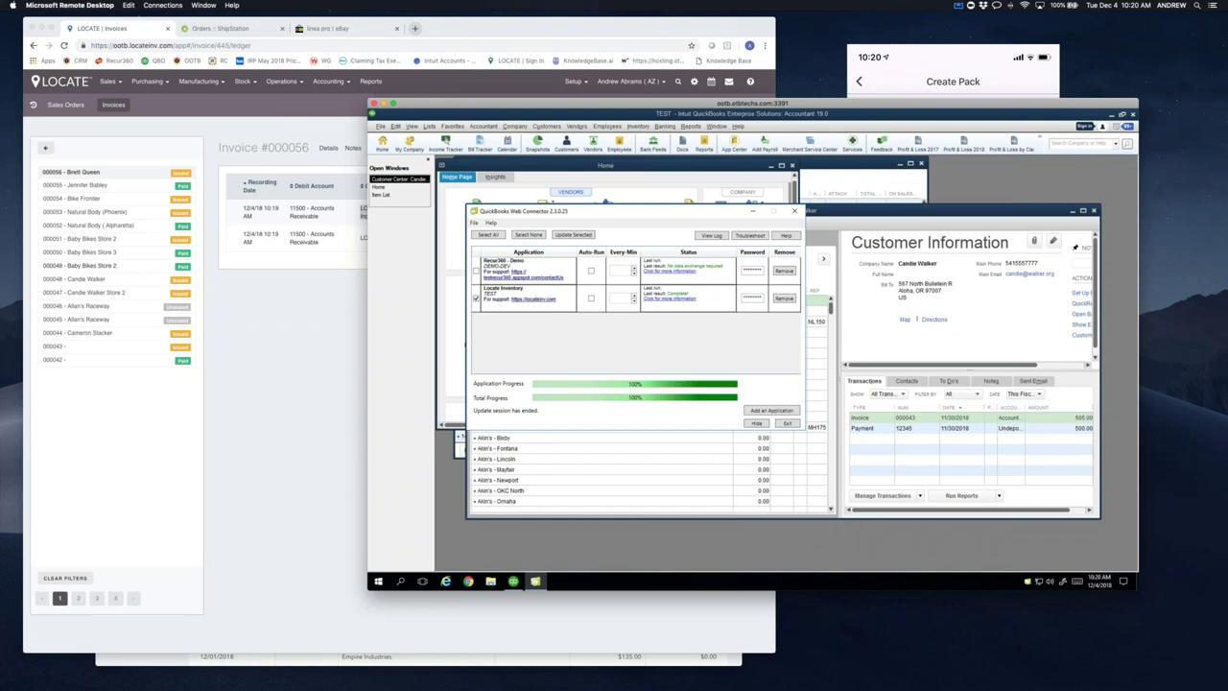
pyautogui.click(569, 240)
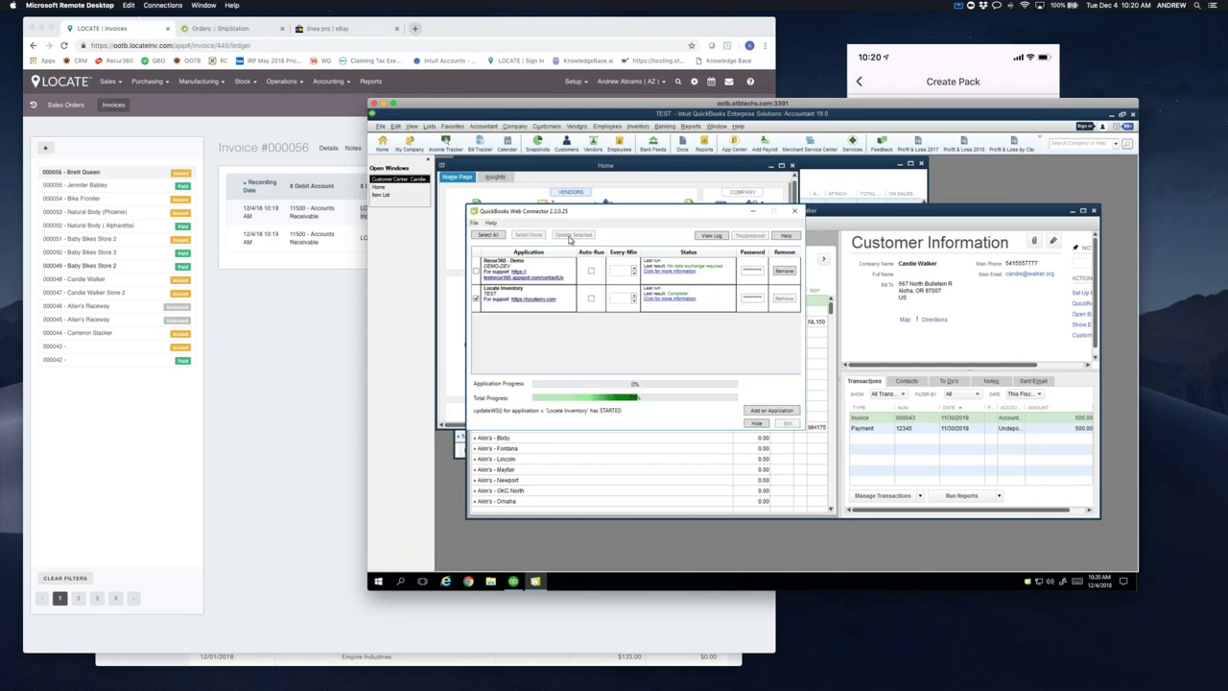
pyautogui.press('super+Tab')
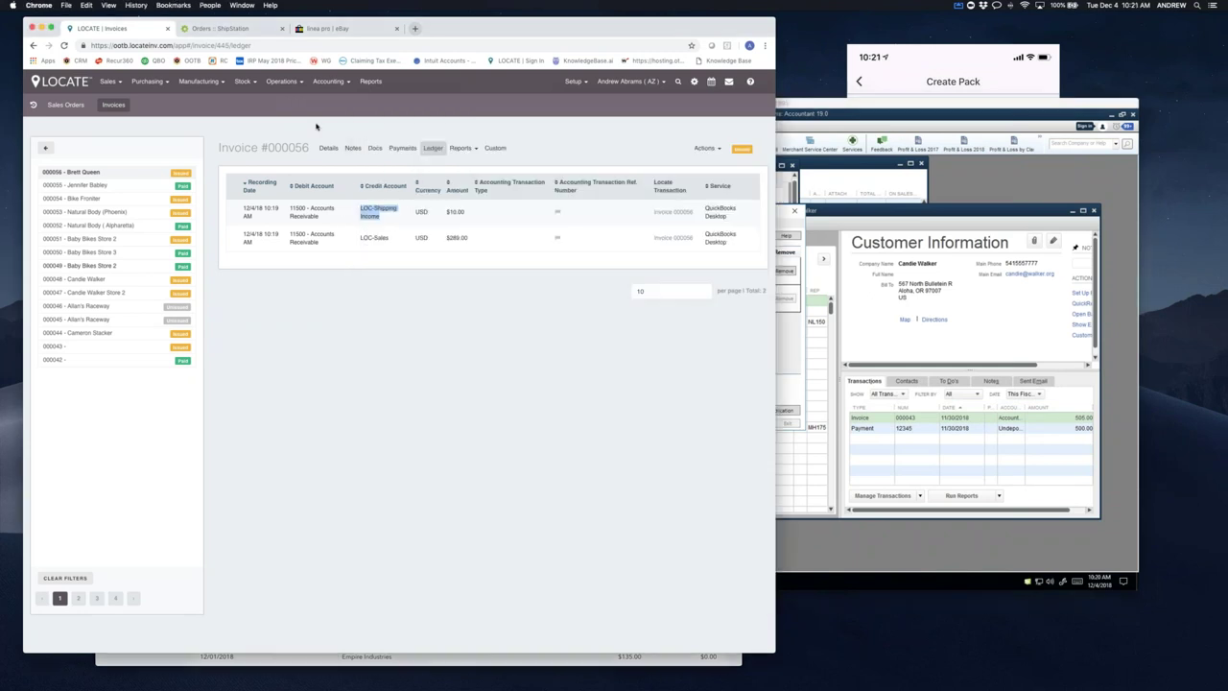
pyautogui.click(328, 82)
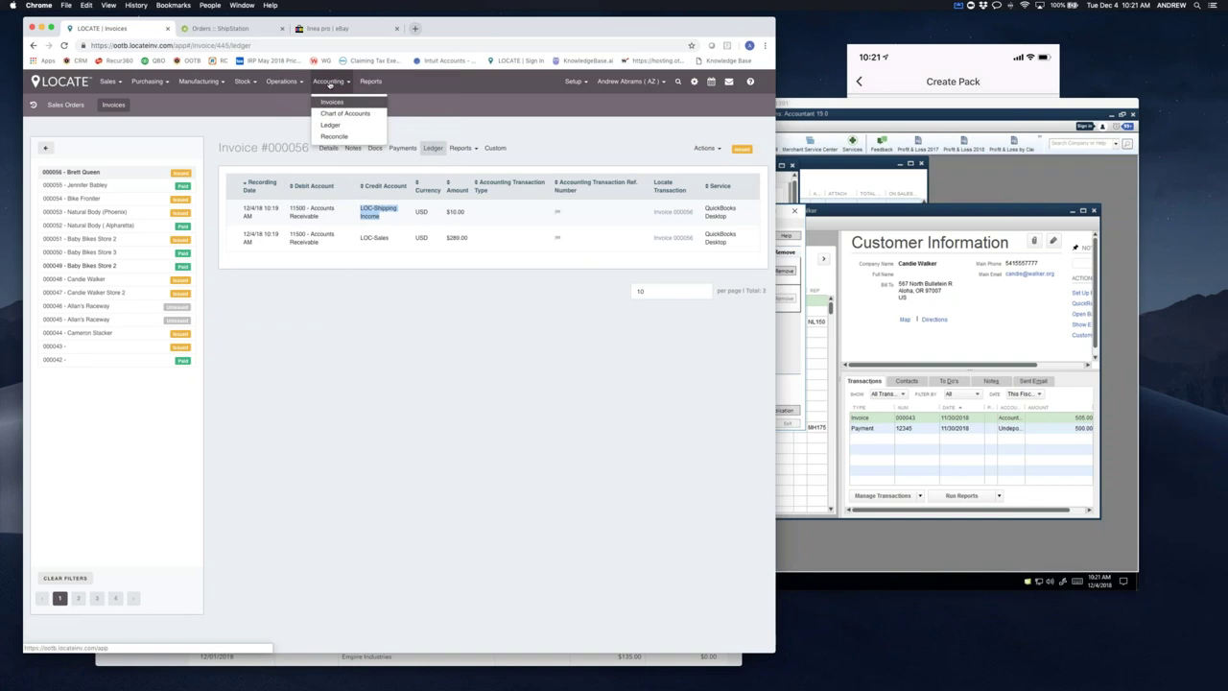
# - Show LOCATE's full Accounting Ledger list, then return to QuickBooks
pyautogui.click(330, 125)
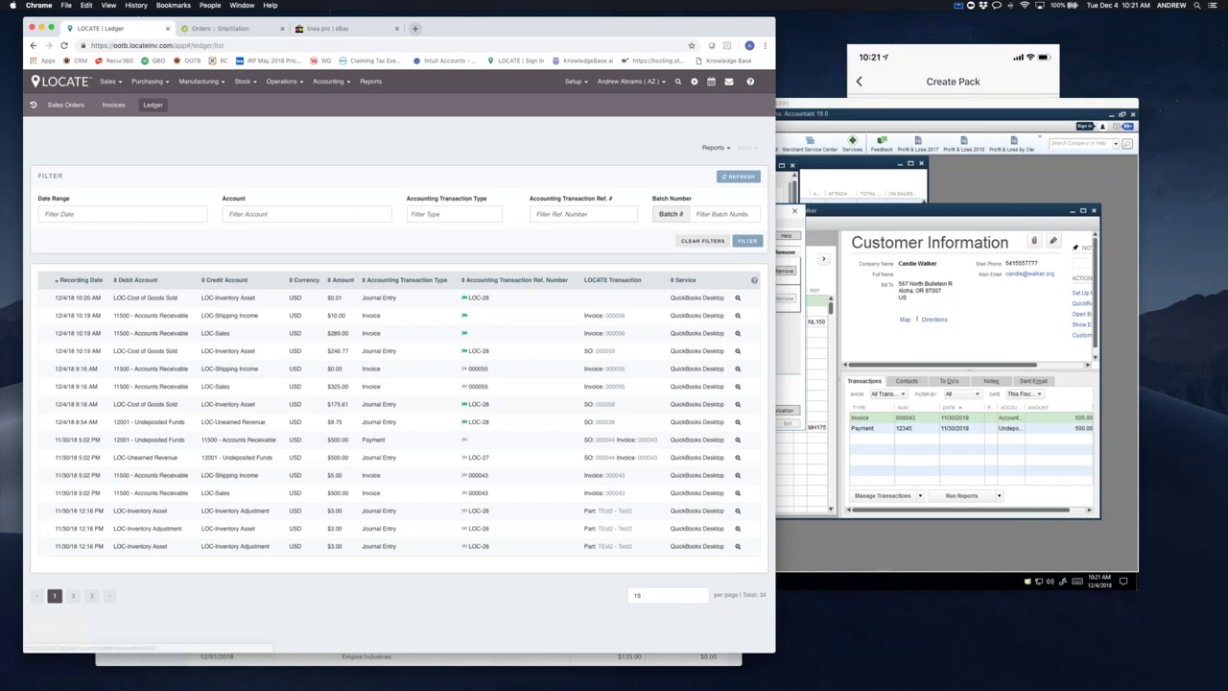
pyautogui.click(808, 295)
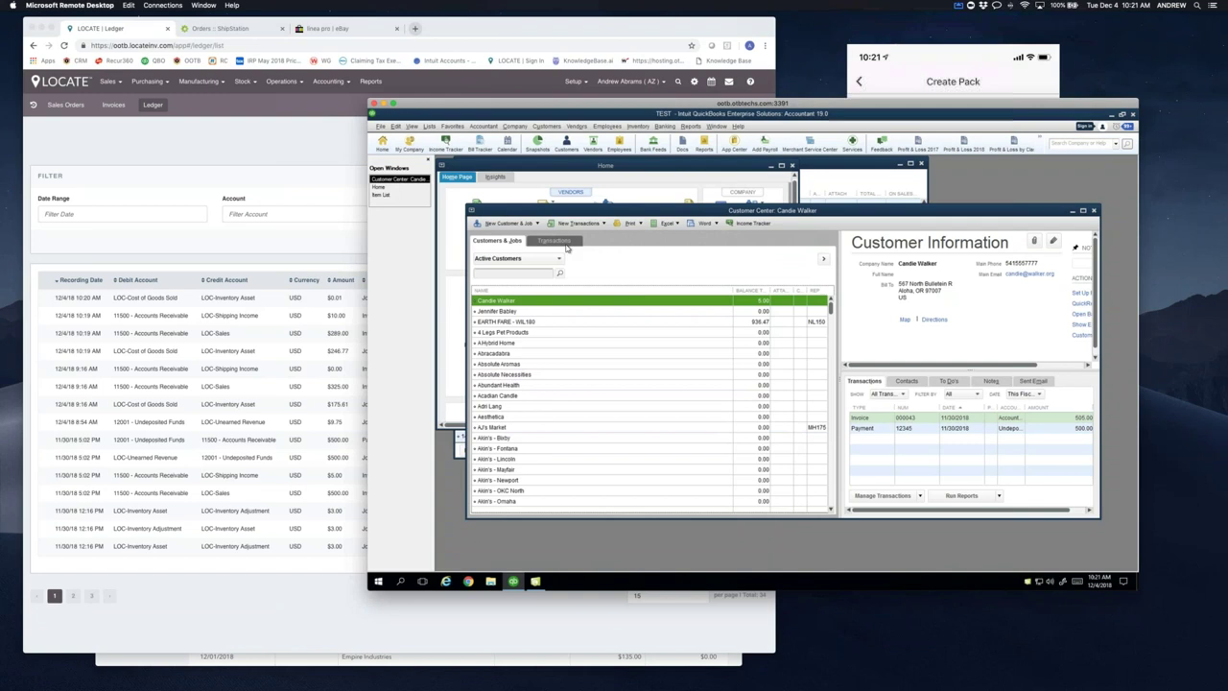
# - List today's invoices under Customer Center Transactions, then return to the LOCATE ledger
pyautogui.click(565, 245)
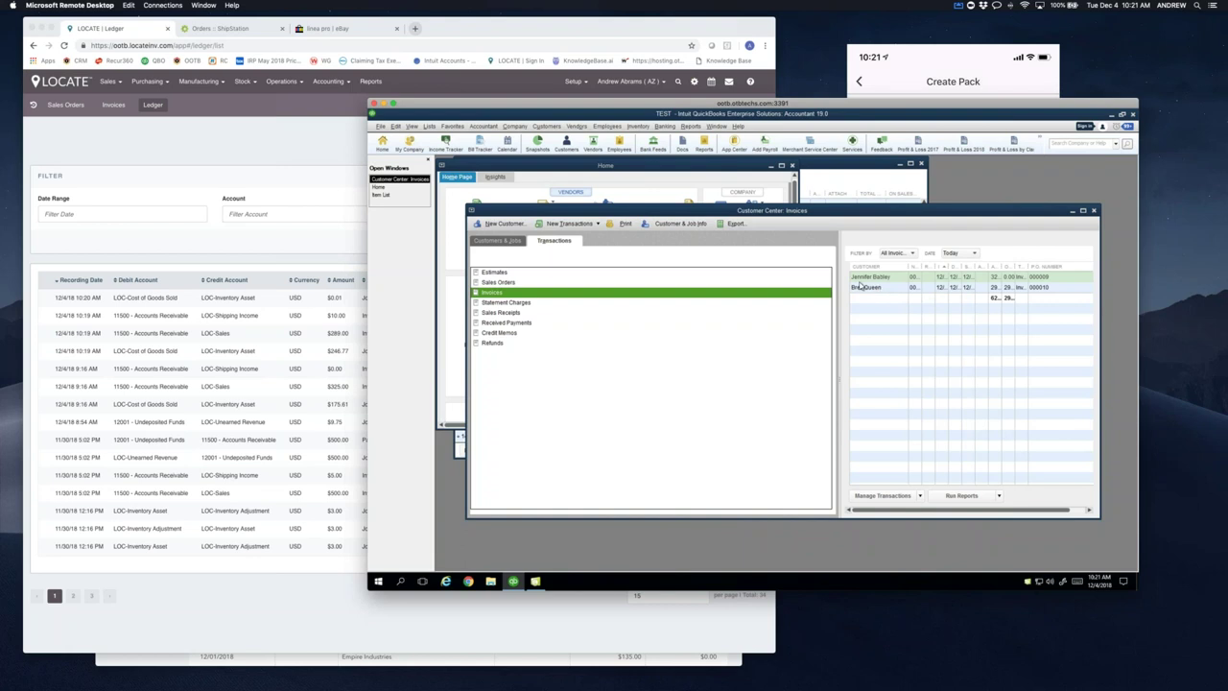
pyautogui.click(297, 249)
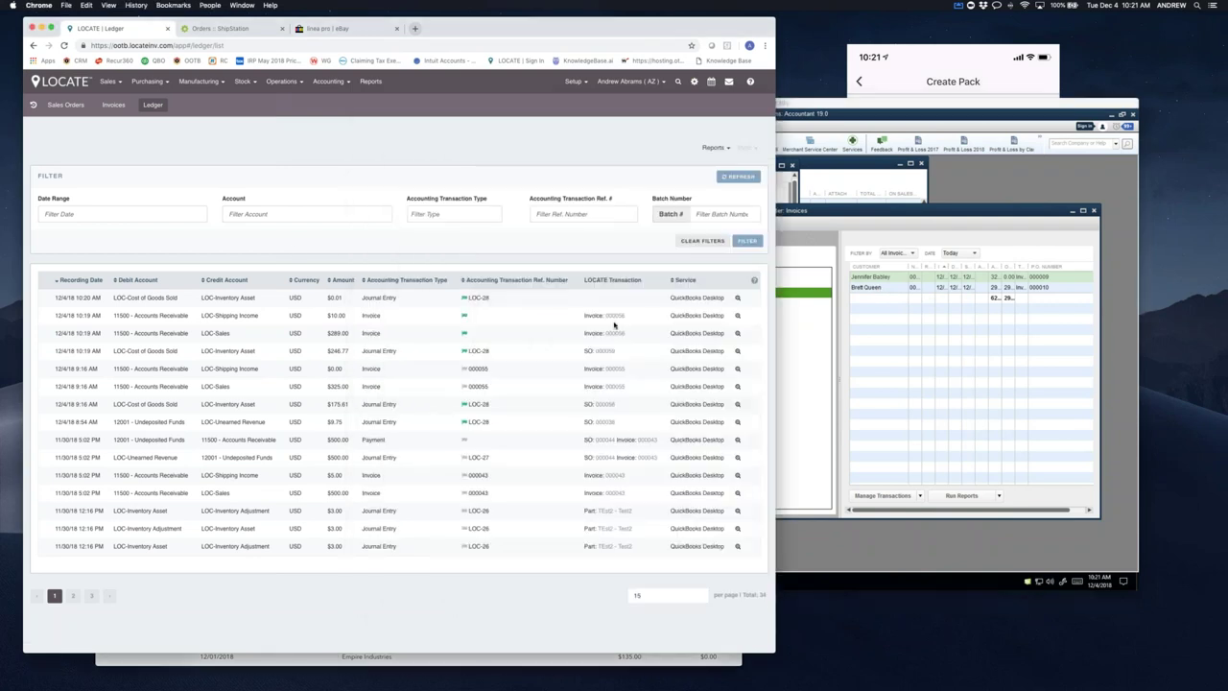
# - Confirm invoice 000056 from SO 000059 has no payments yet, then switch to QuickBooks
pyautogui.click(604, 351)
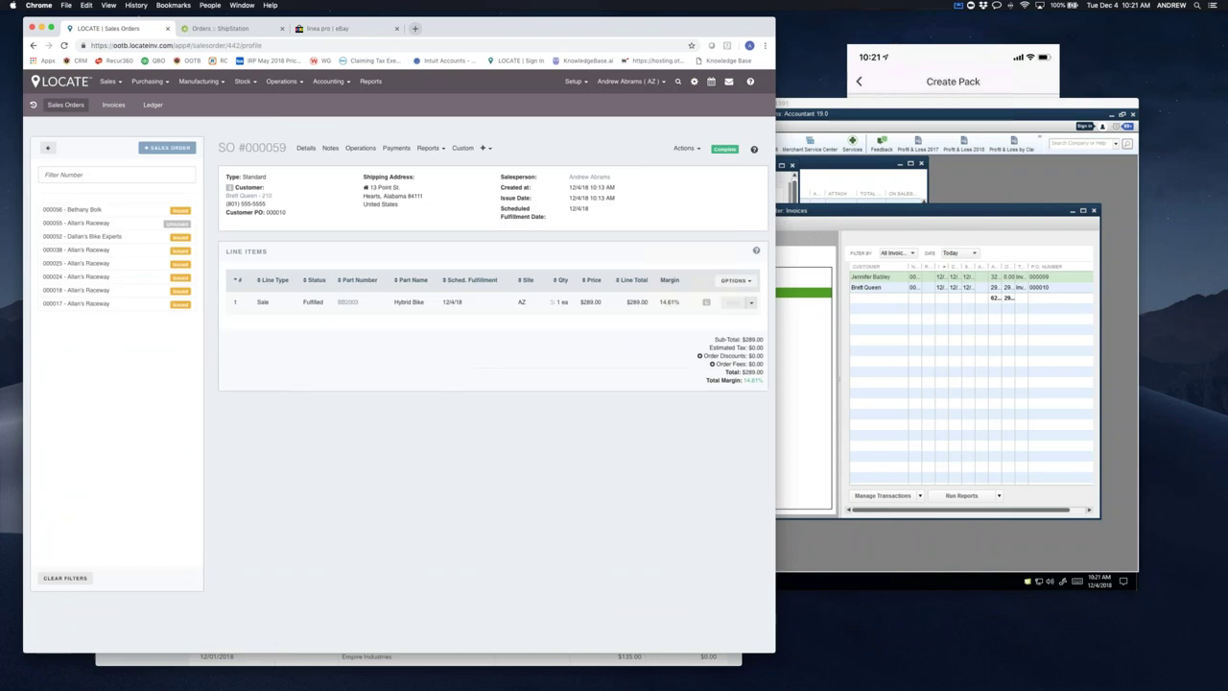
pyautogui.click(361, 149)
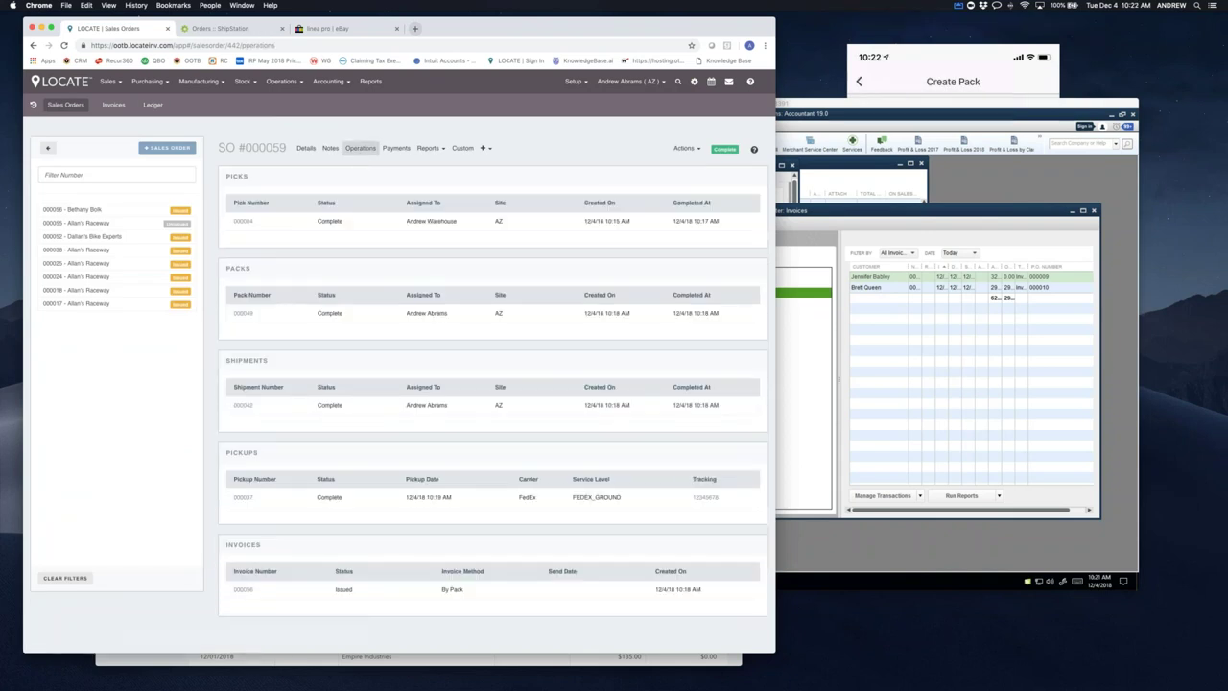
pyautogui.click(245, 589)
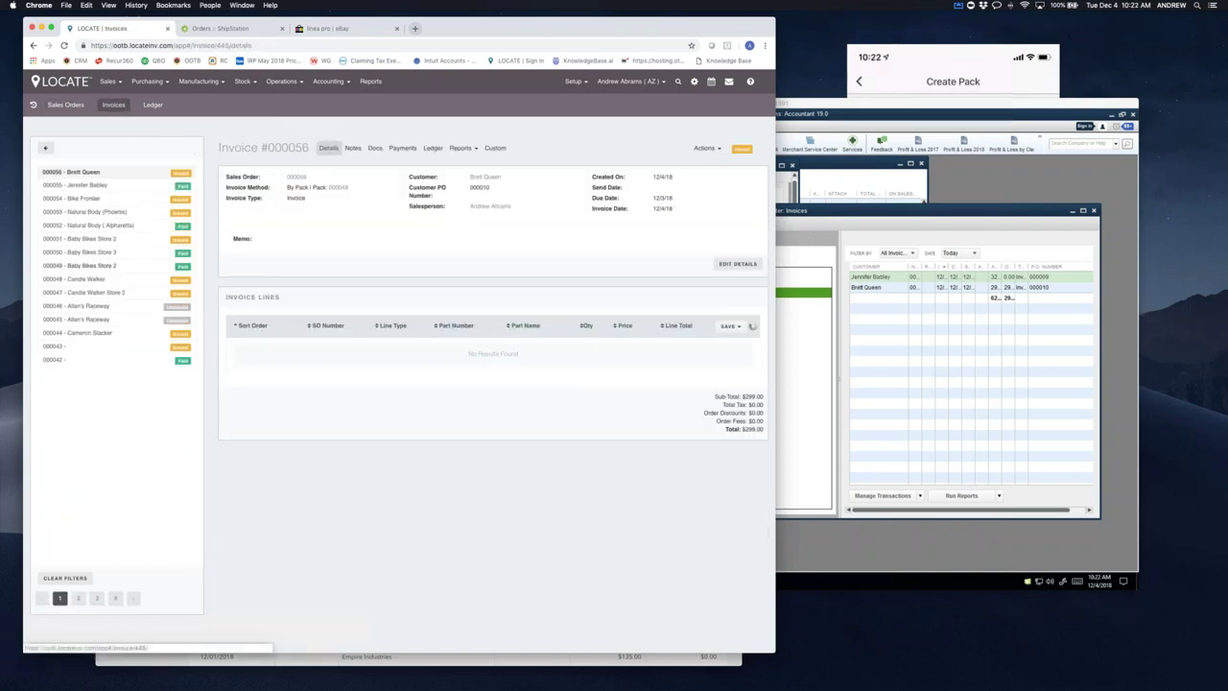
pyautogui.click(473, 147)
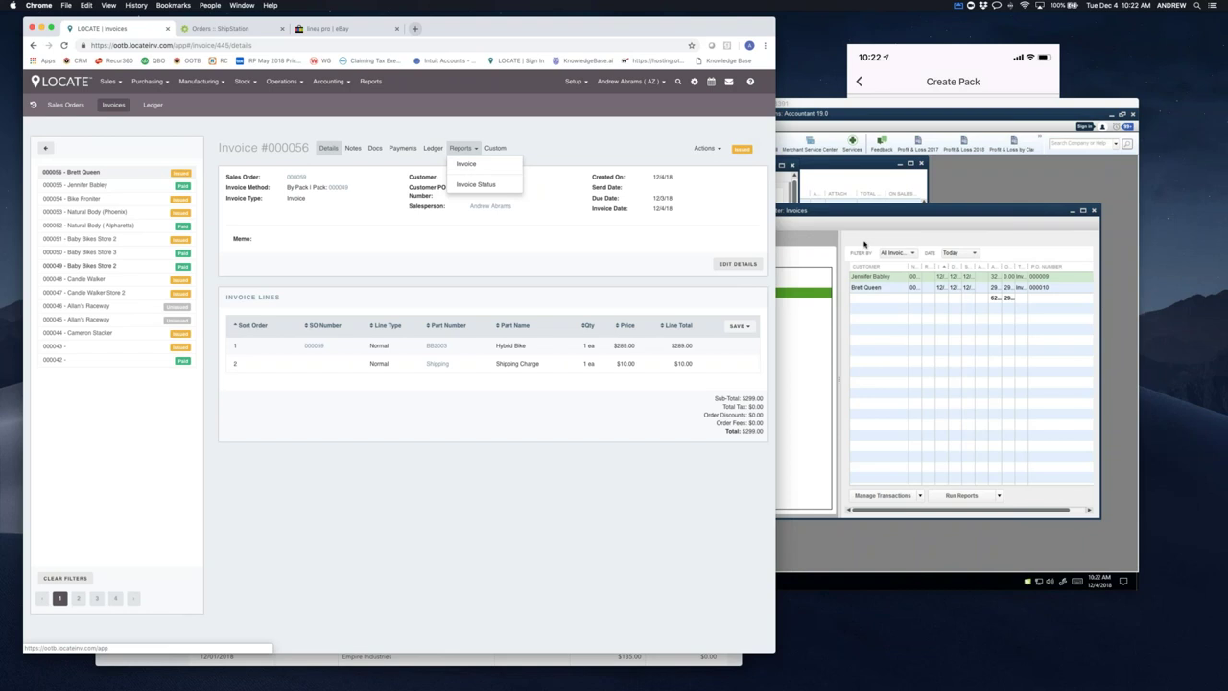
pyautogui.click(407, 151)
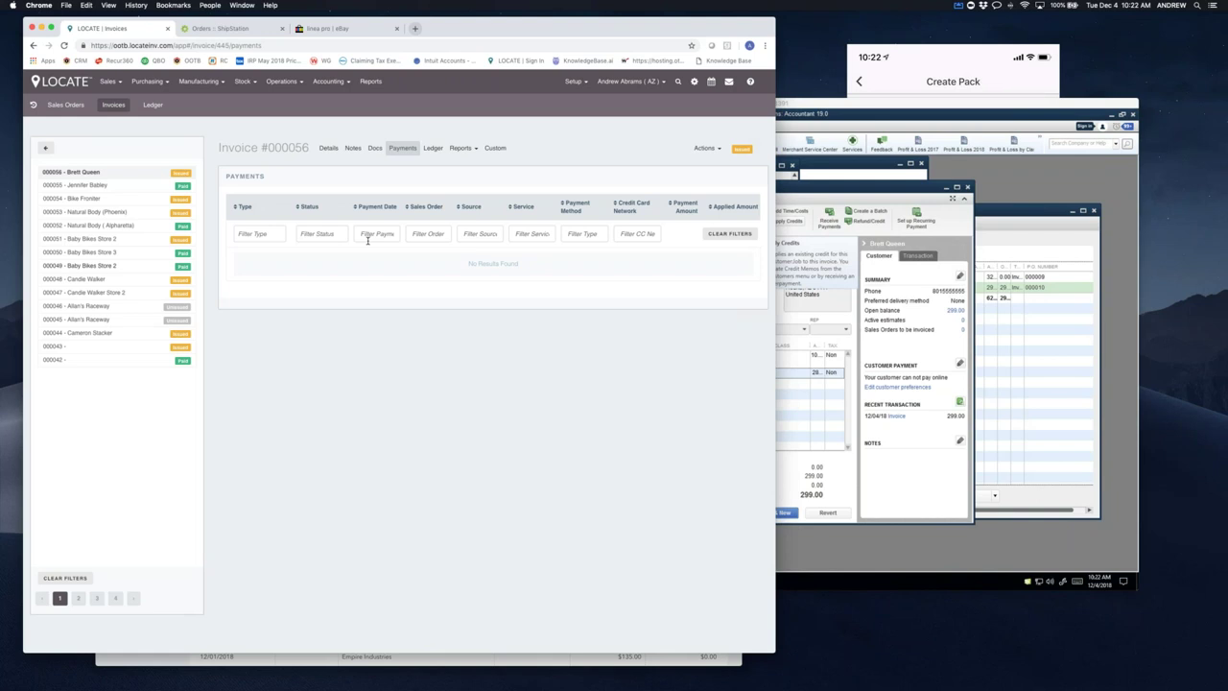
pyautogui.click(816, 190)
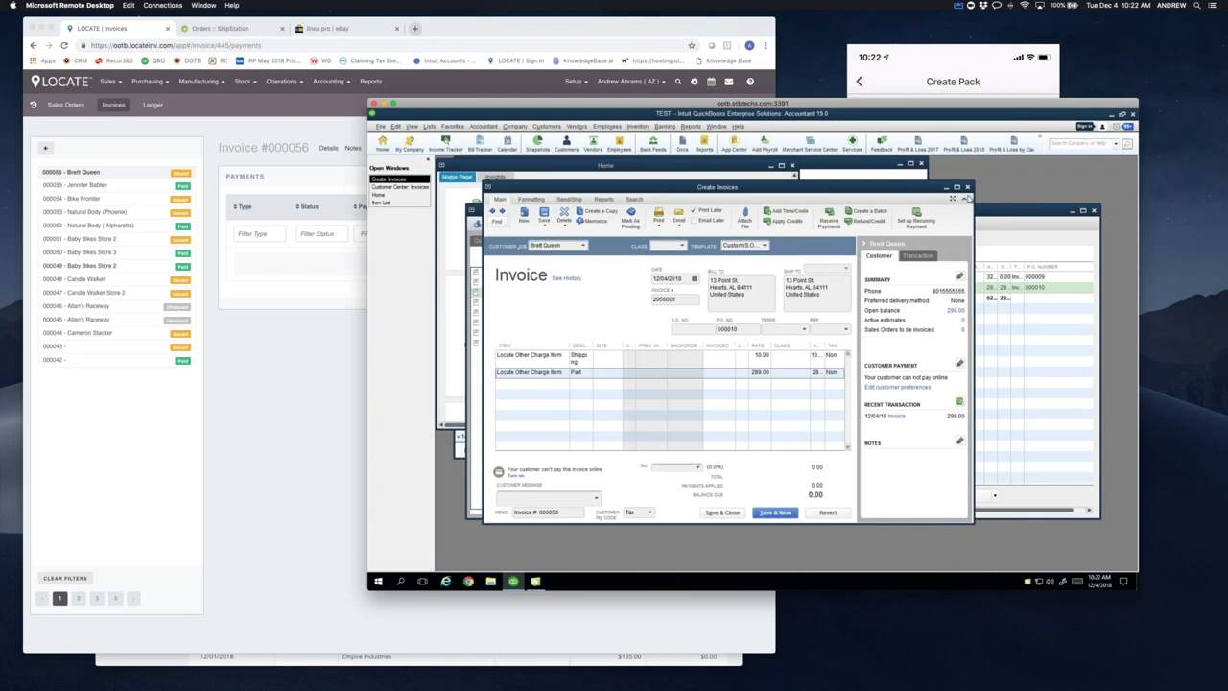
# - Open QuickBooks invoice 000056 ($10.00 shipping, $289.00 part, $299.00 due) and maximize it
pyautogui.click(971, 279)
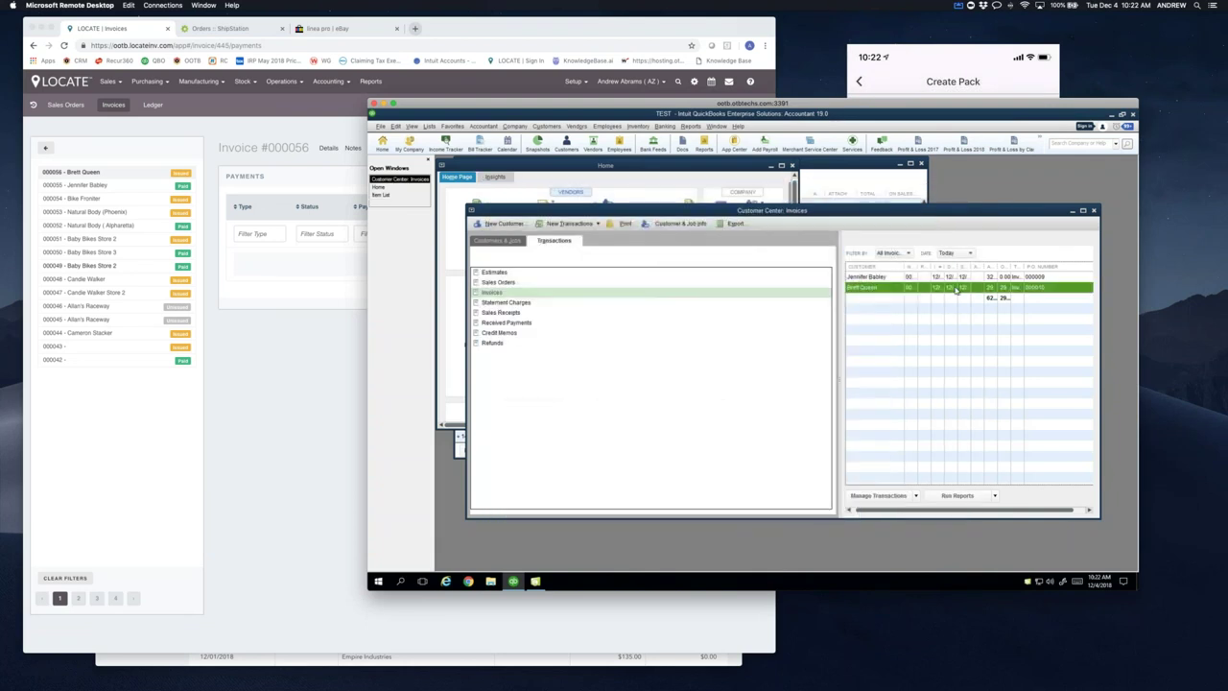
pyautogui.doubleClick(955, 288)
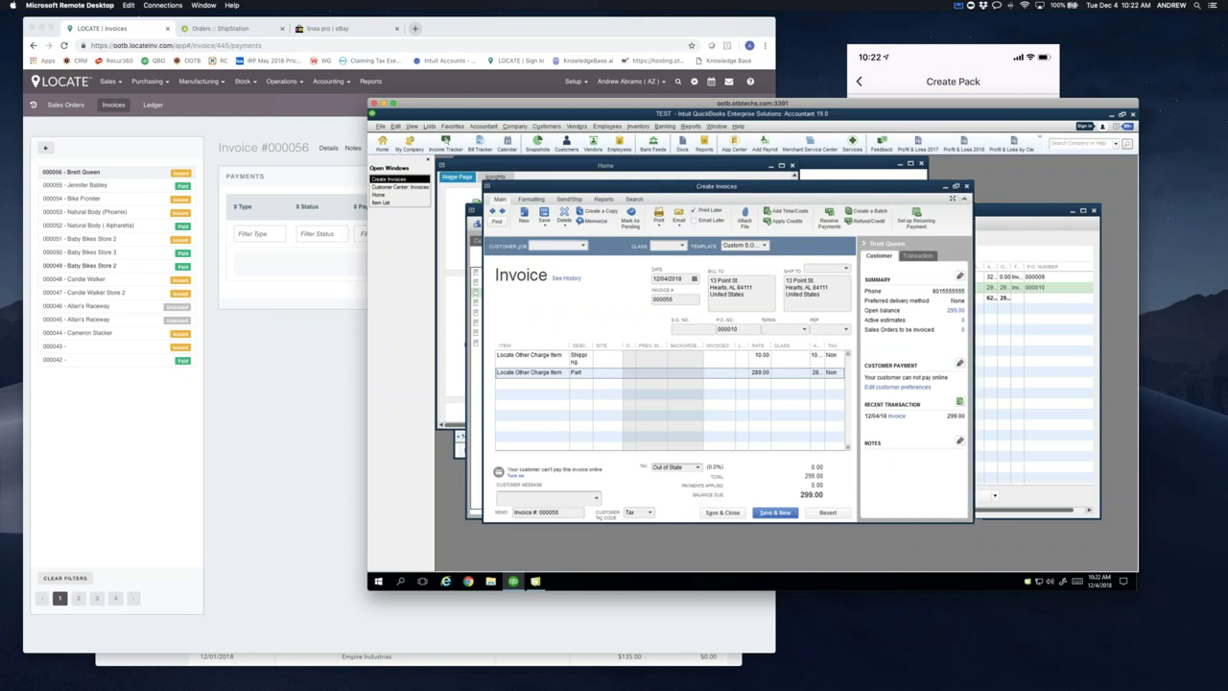
pyautogui.click(957, 186)
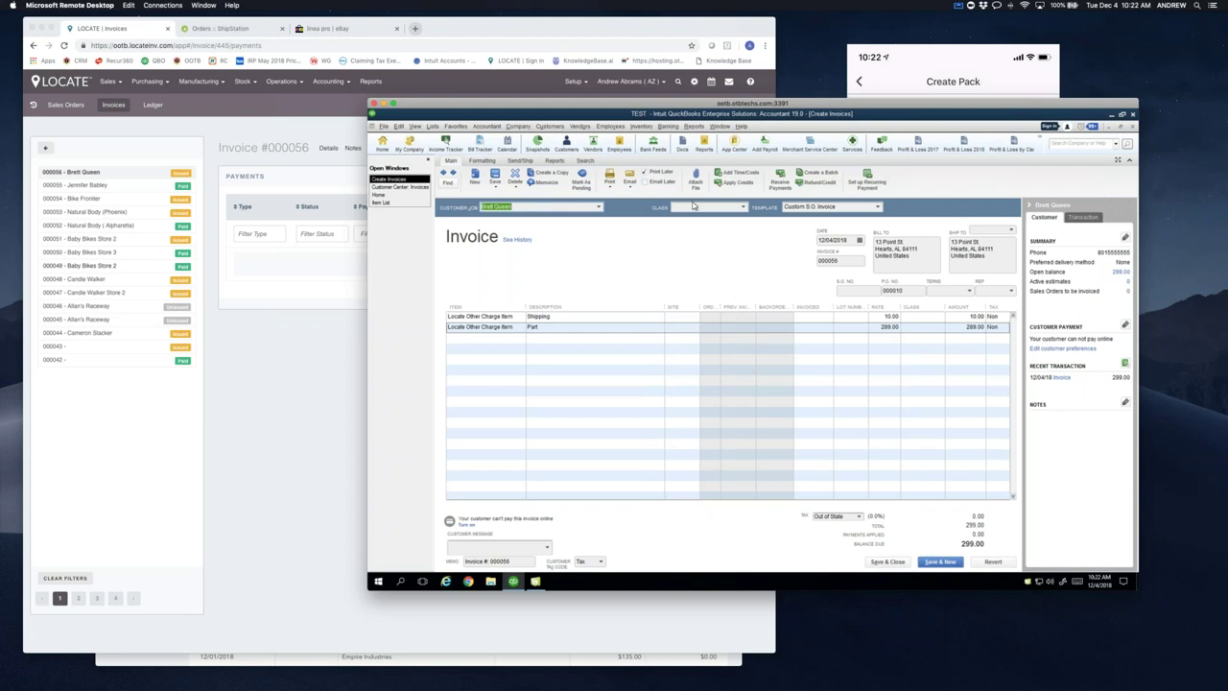
# - Run the Profit & Loss Standard report and drill from cost of goods sold down to journal entry LOC-28
pyautogui.click(697, 130)
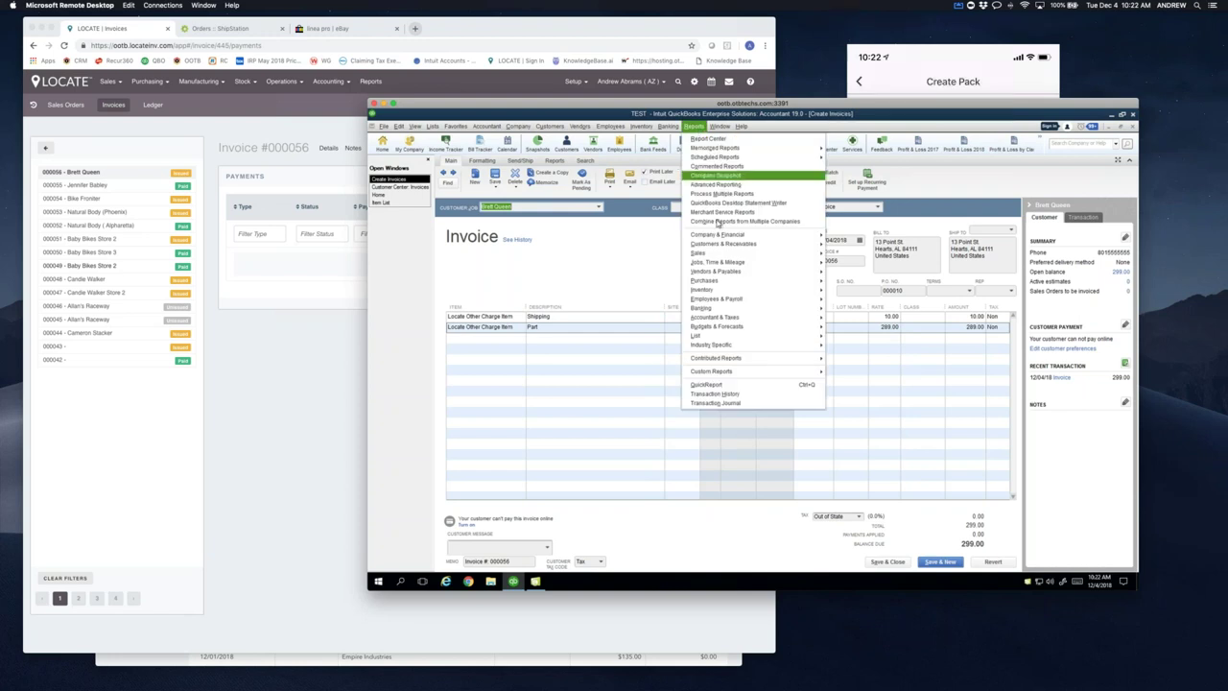
pyautogui.moveTo(726, 238)
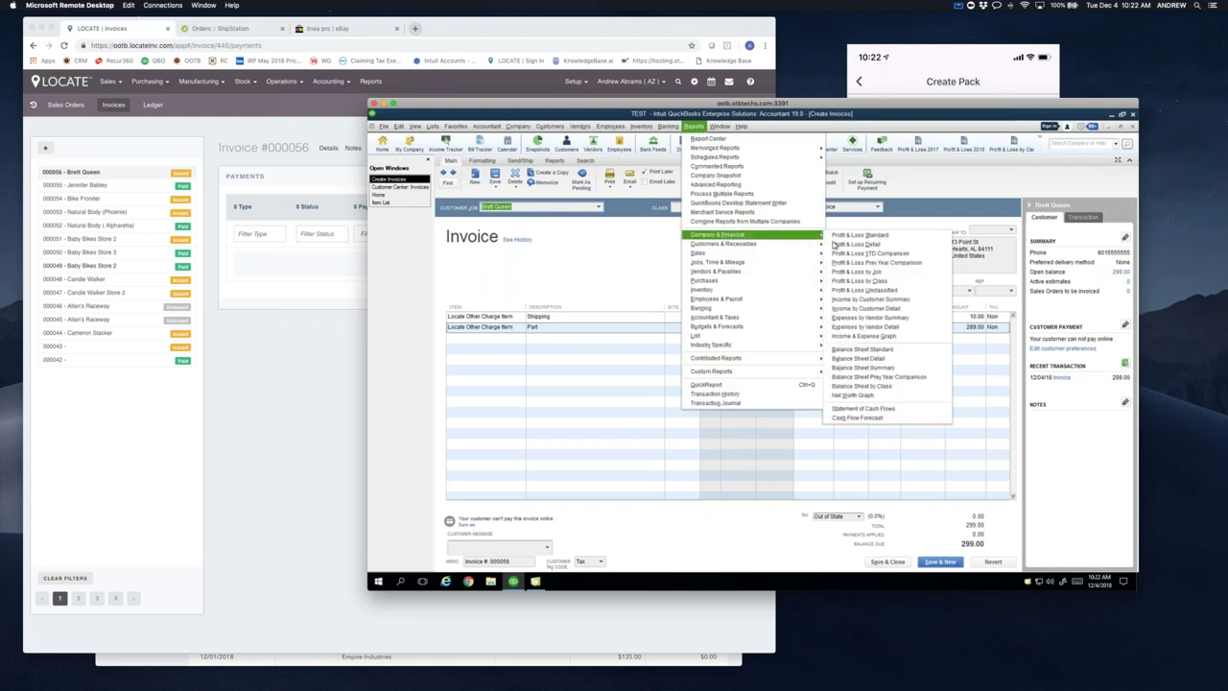
pyautogui.click(846, 235)
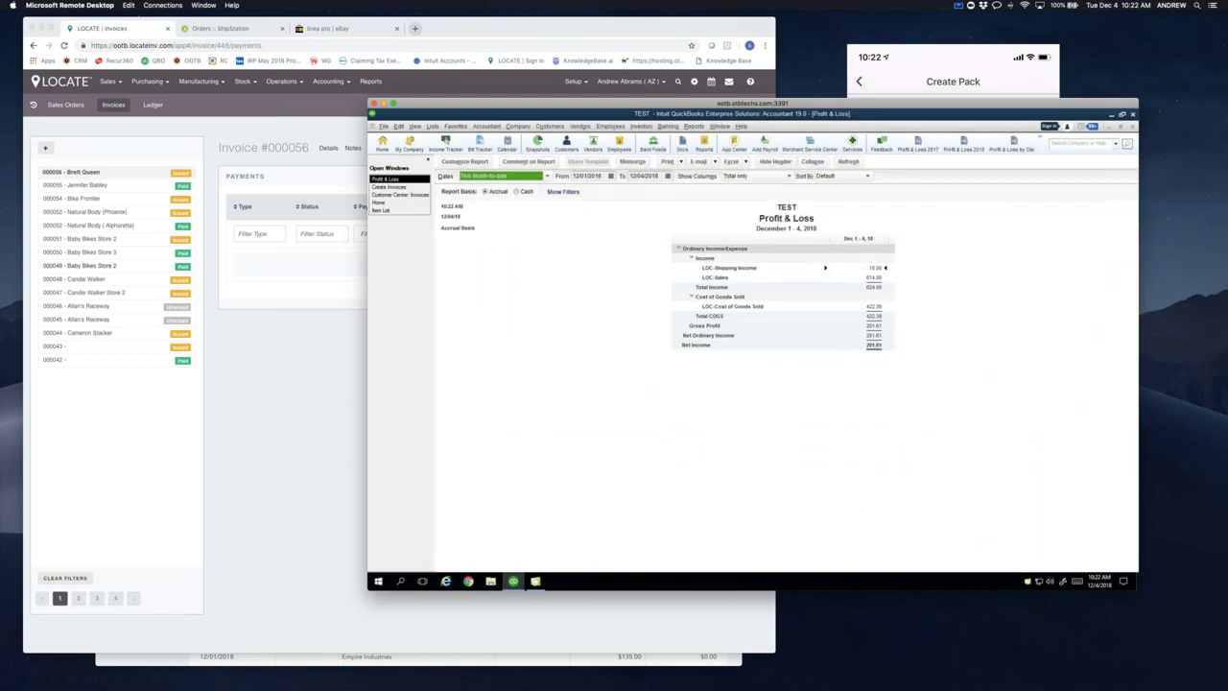
pyautogui.doubleClick(877, 306)
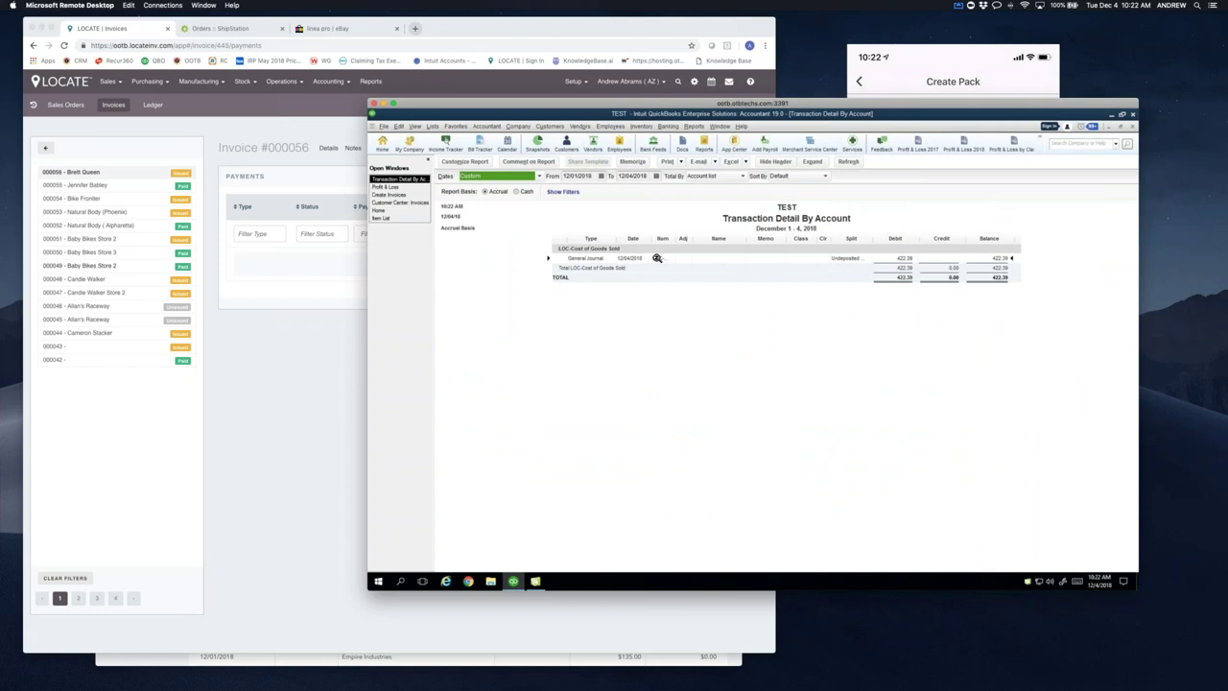
pyautogui.doubleClick(658, 256)
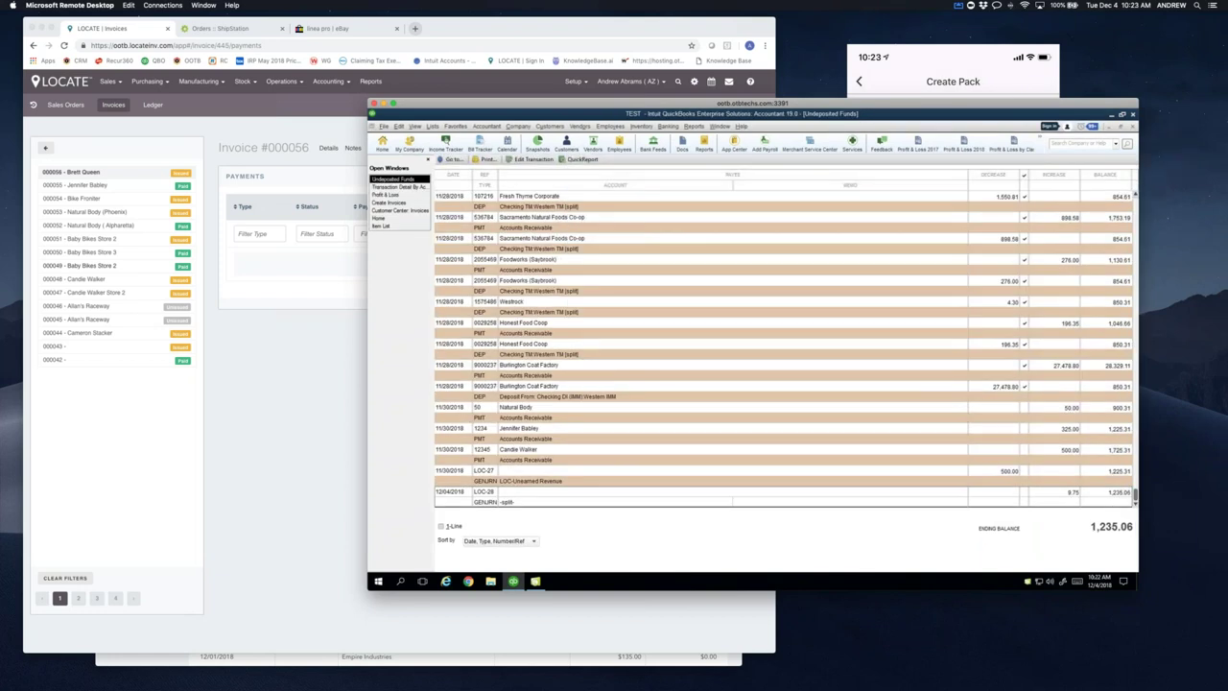
pyautogui.doubleClick(1108, 499)
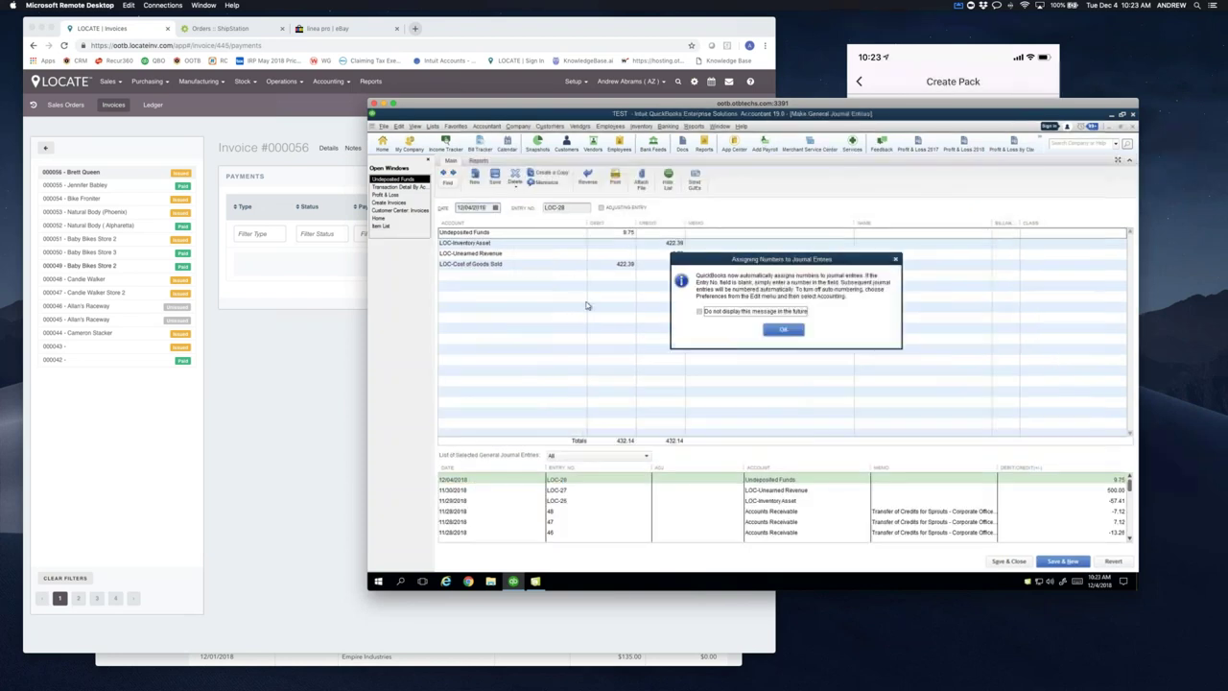
# - Dismiss the numbering notice, review journal entry LOC-28, and return to invoice 000056
pyautogui.click(768, 328)
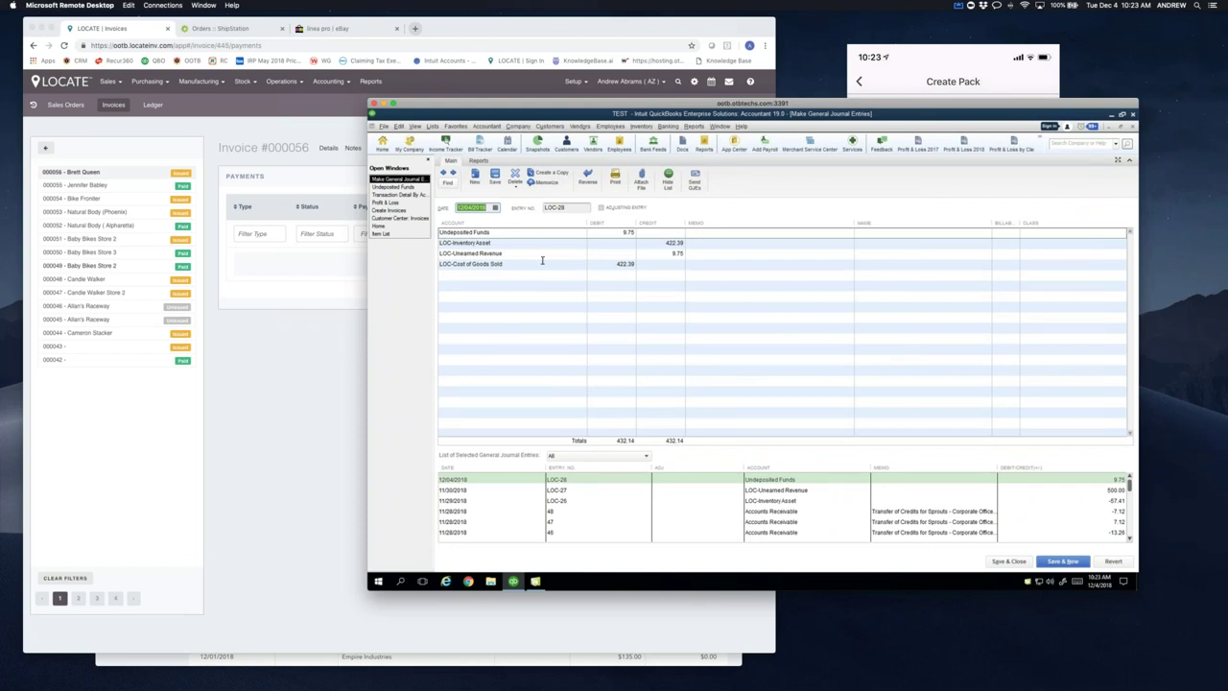
pyautogui.click(572, 208)
pyautogui.click(389, 210)
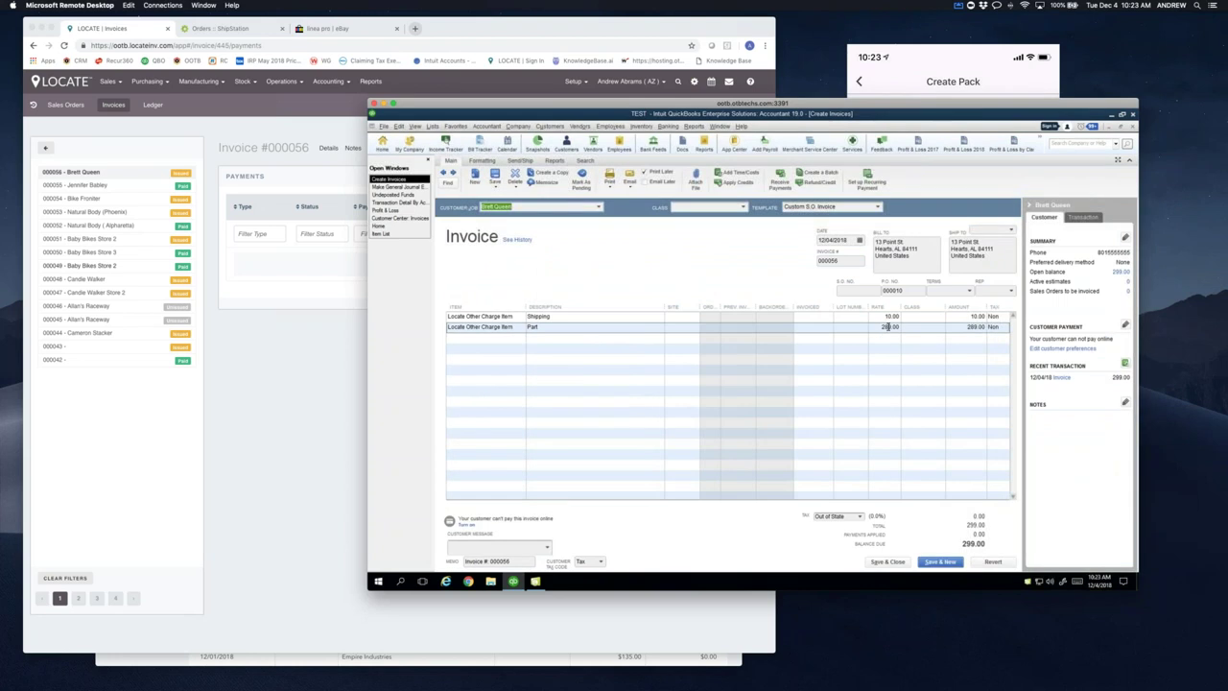
# - Confirm the Details of LOCATE invoice #000056 show a $299.00 total, then return to QuickBooks
pyautogui.click(336, 326)
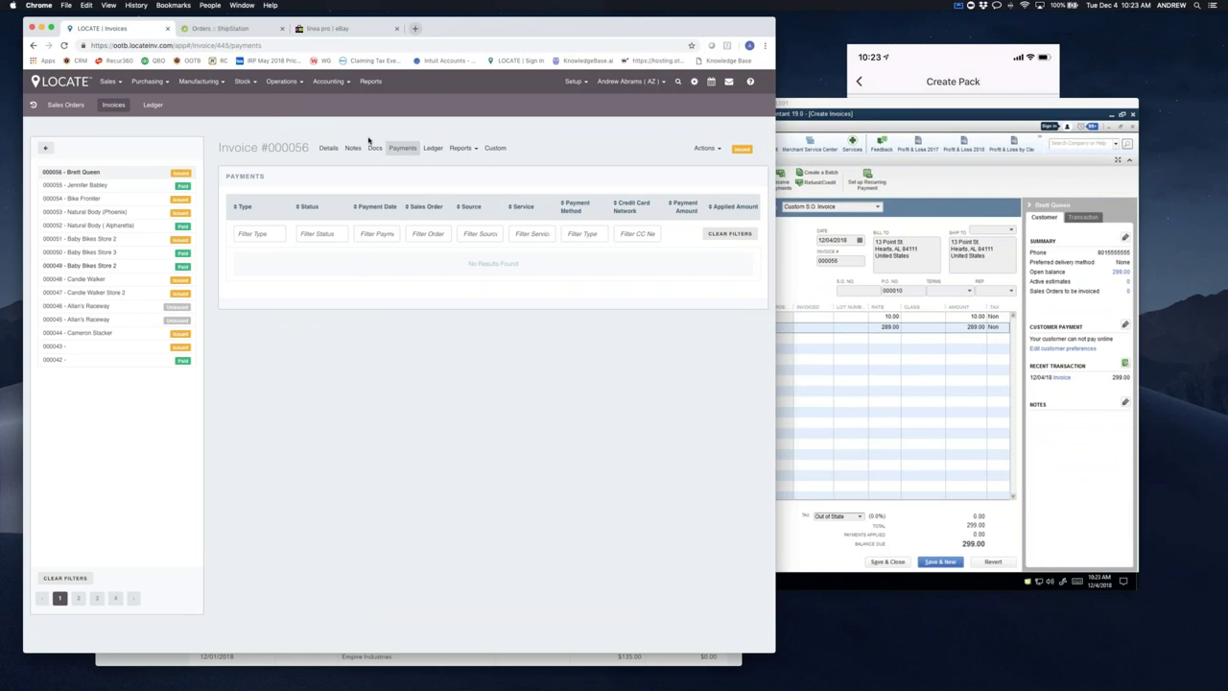
pyautogui.click(328, 148)
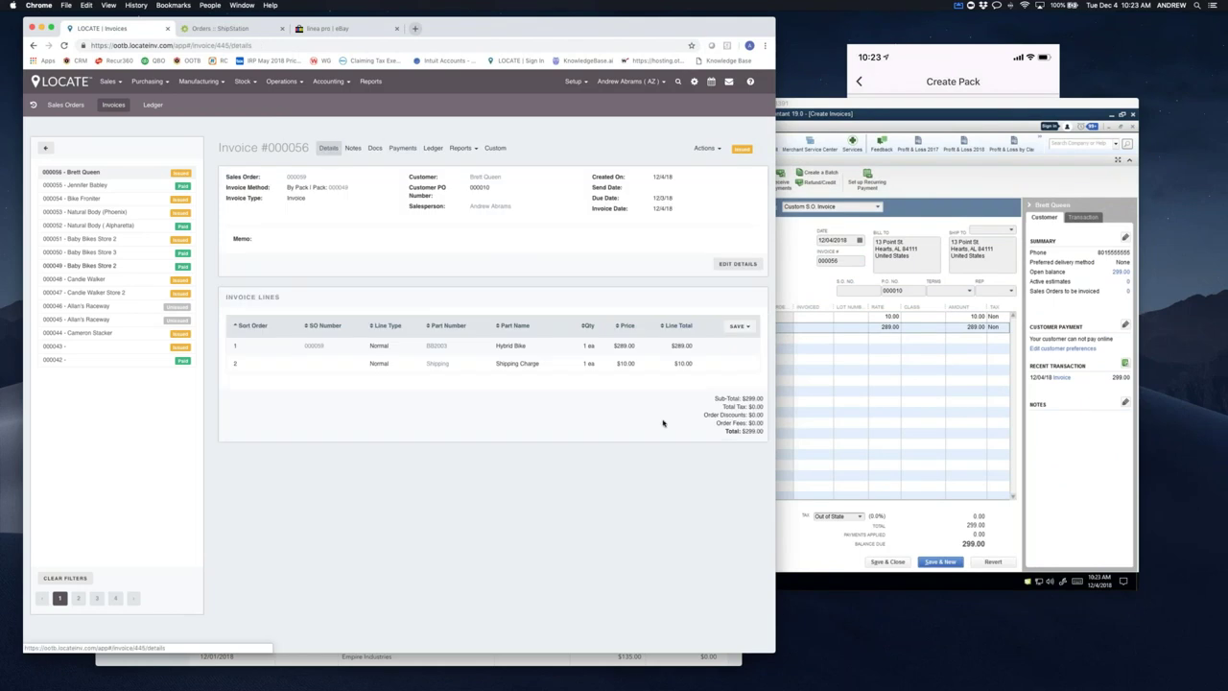
pyautogui.doubleClick(754, 430)
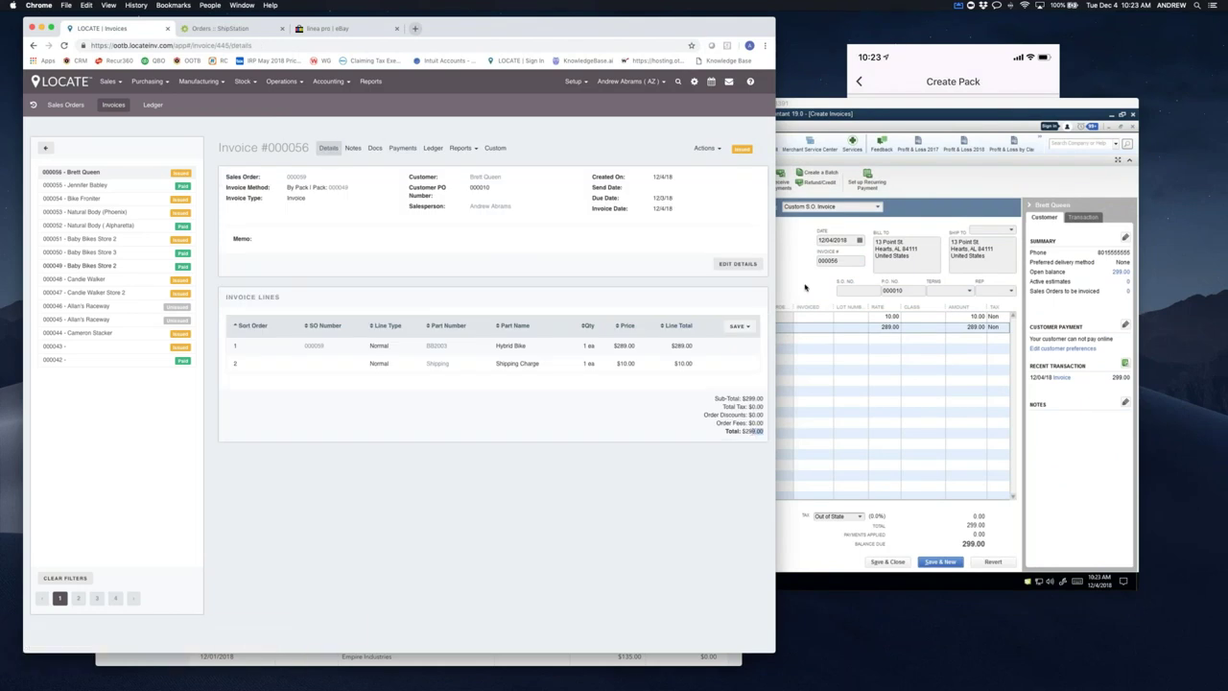
pyautogui.click(805, 288)
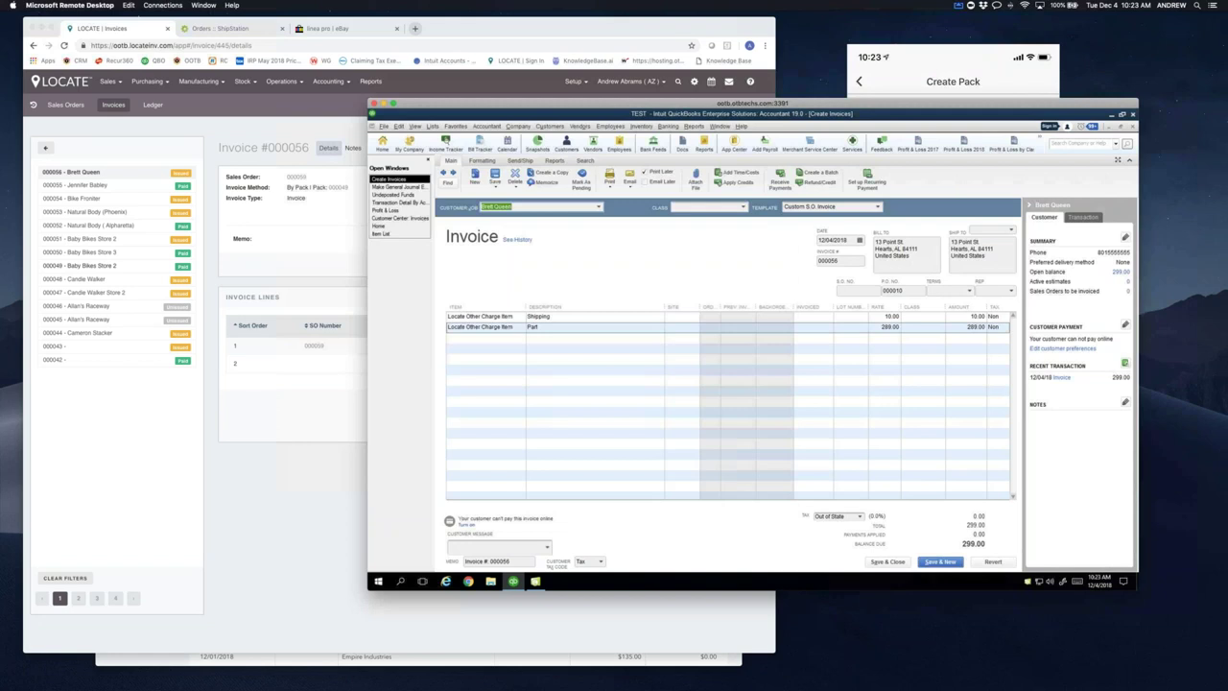
# - Record a $299.00 check payment against invoice 000056, leaving 0.00 due
pyautogui.click(780, 182)
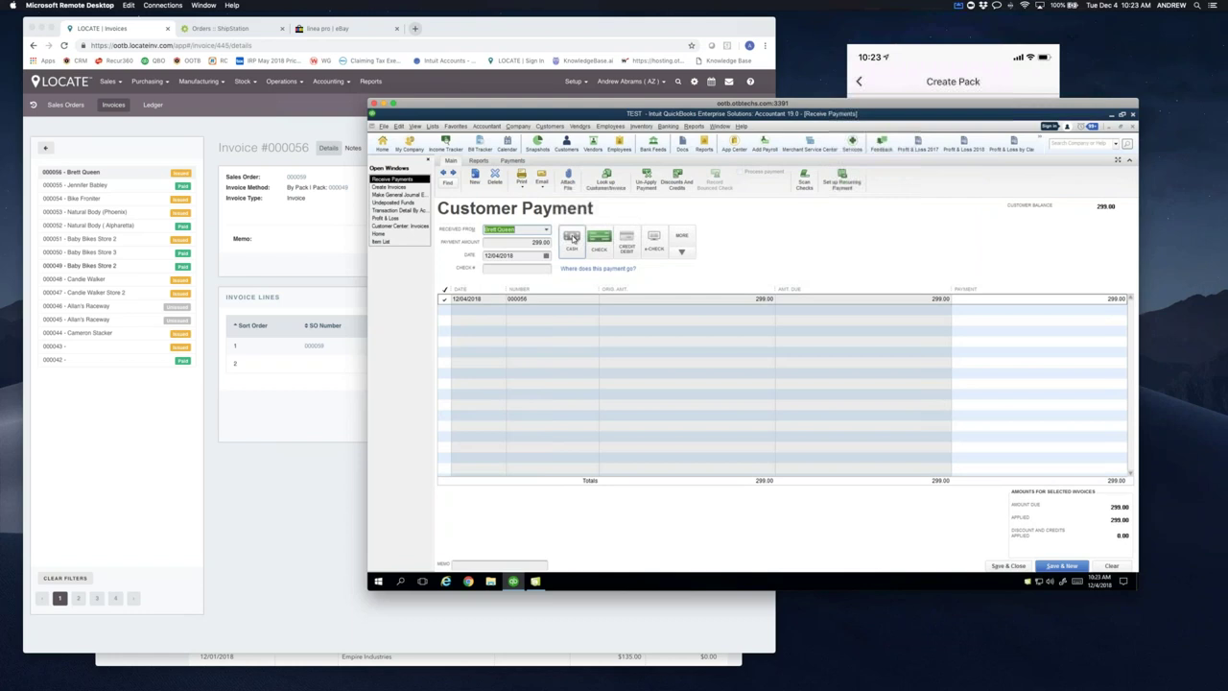
pyautogui.click(598, 240)
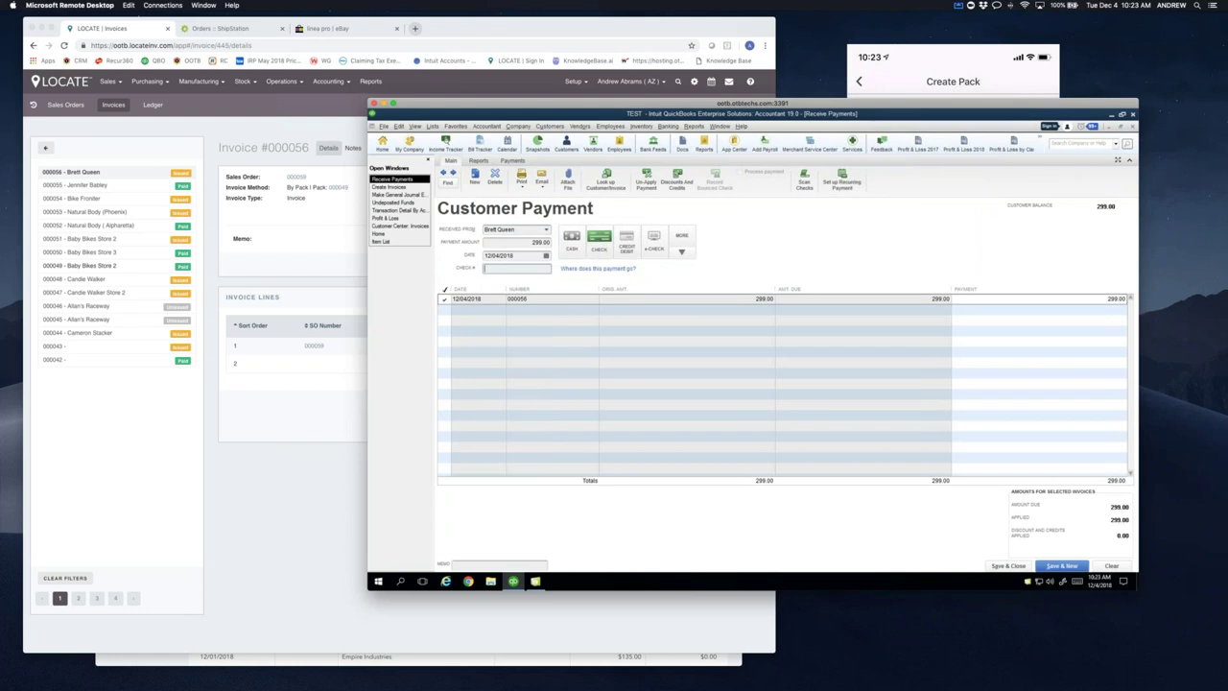
pyautogui.click(1008, 566)
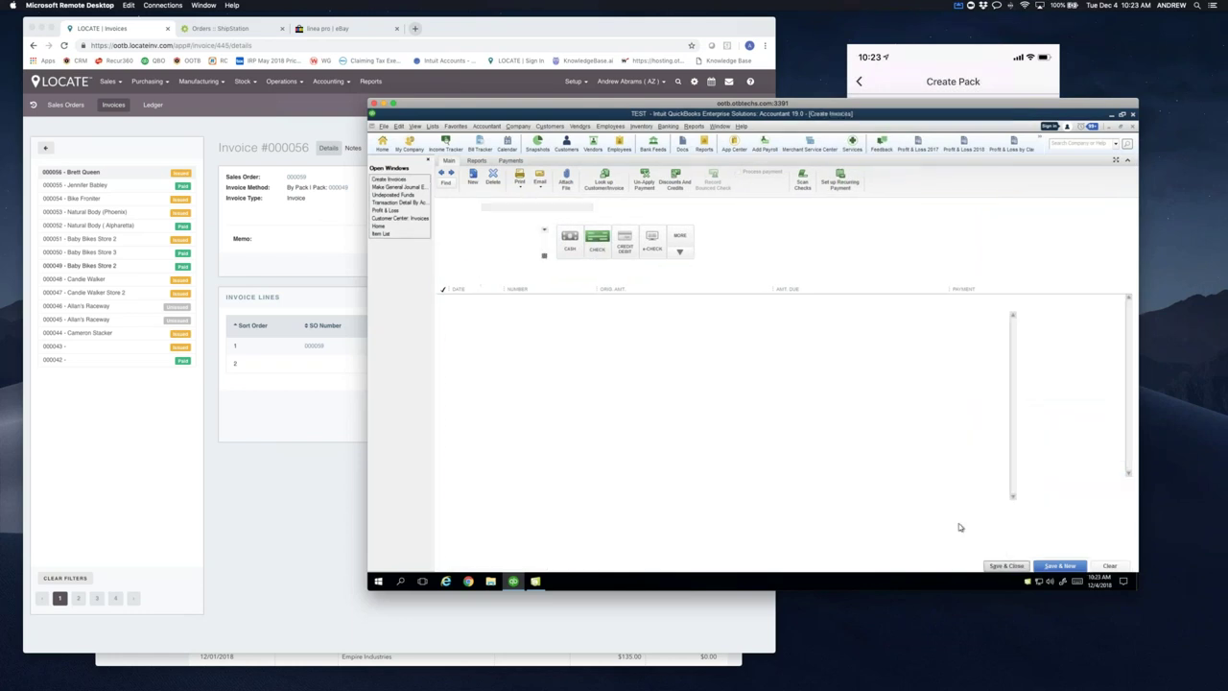
# - Run the Locate Inventory sync from the Web Connector and return to LOCATE
pyautogui.click(535, 581)
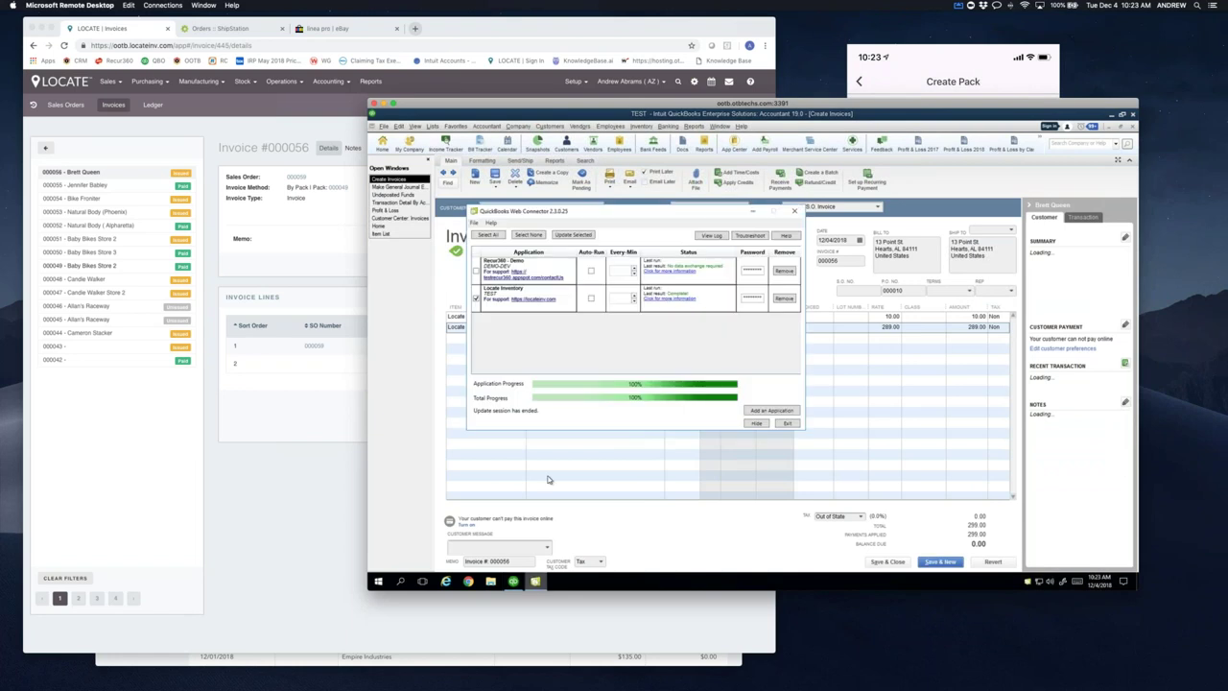
pyautogui.click(572, 235)
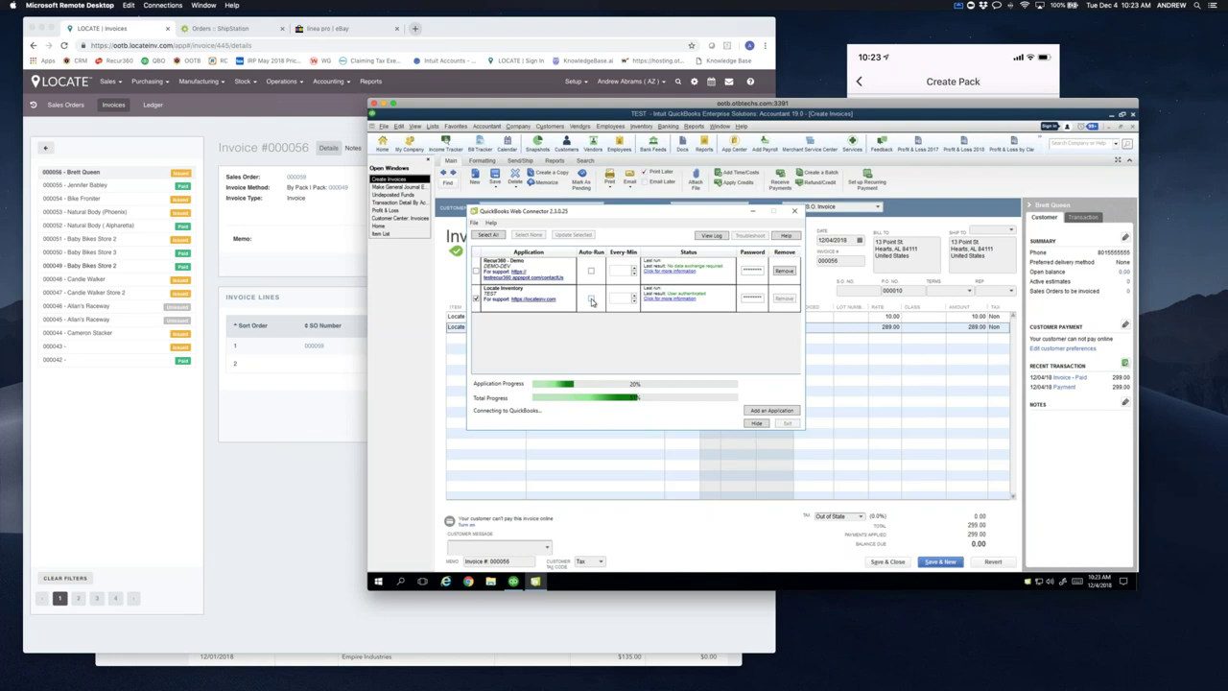
pyautogui.click(297, 483)
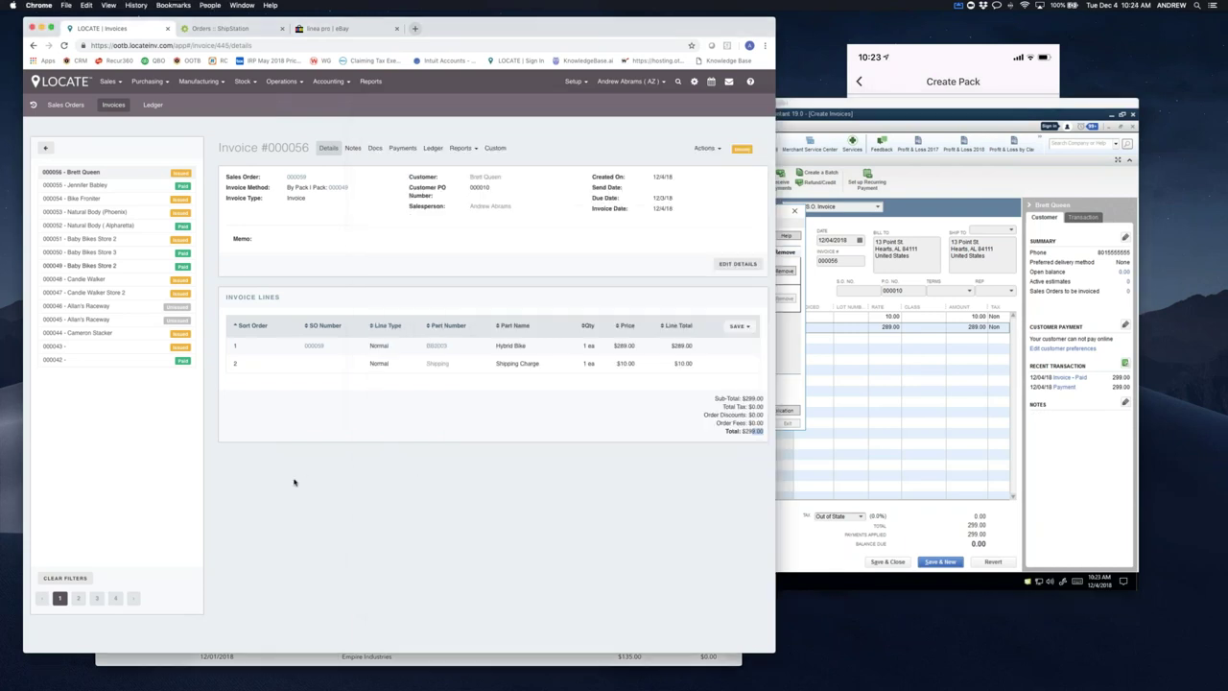
# - Confirm invoice #000056 shows Paid in LOCATE and go to the Reports page
pyautogui.click(744, 437)
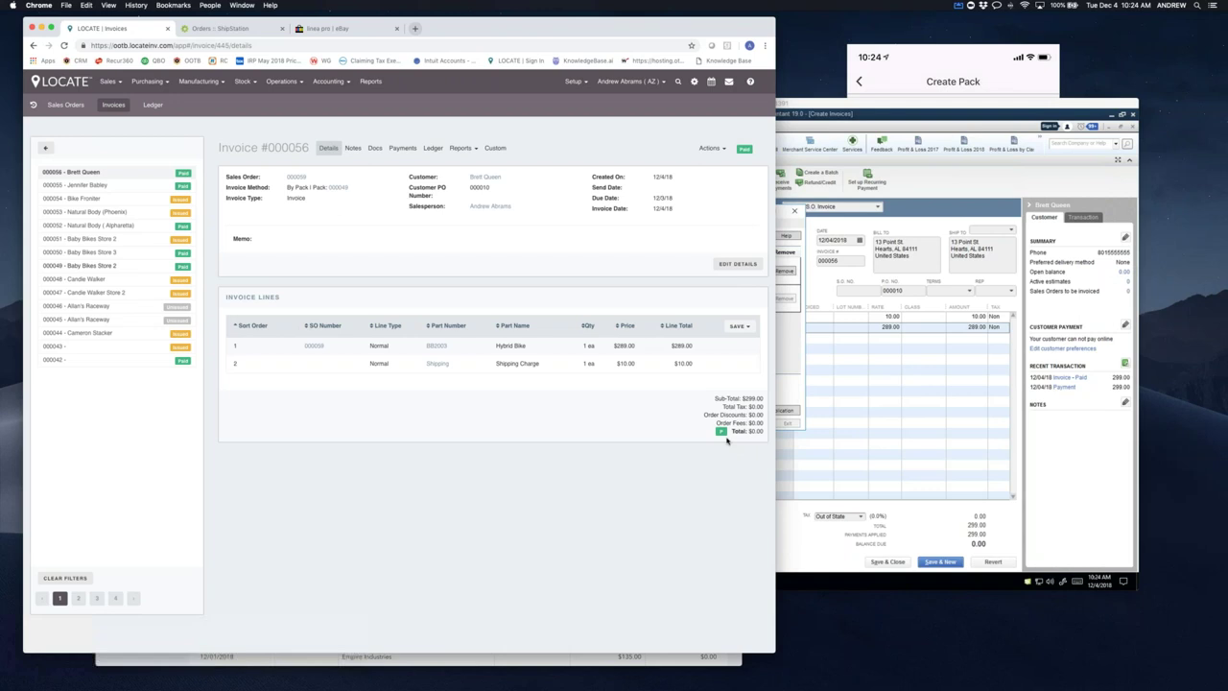
pyautogui.moveTo(721, 434)
pyautogui.click(371, 82)
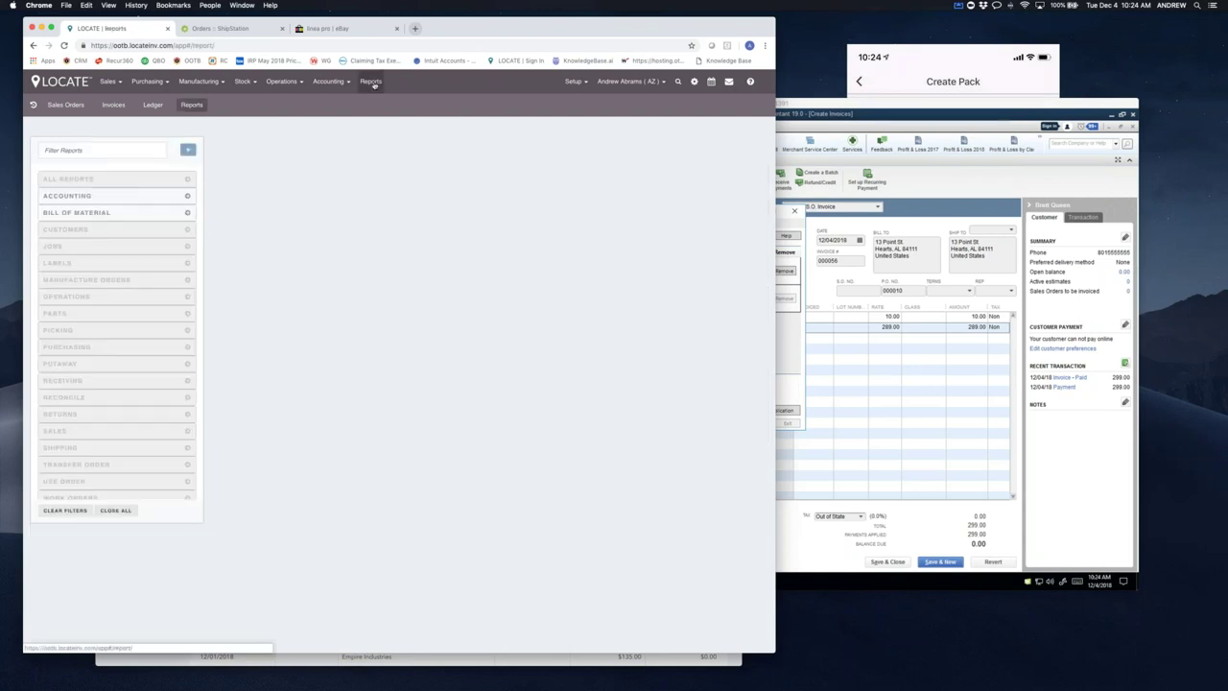
# - Run the Customer Statement report for Allan's Raceway
pyautogui.click(115, 153)
pyautogui.write('state')
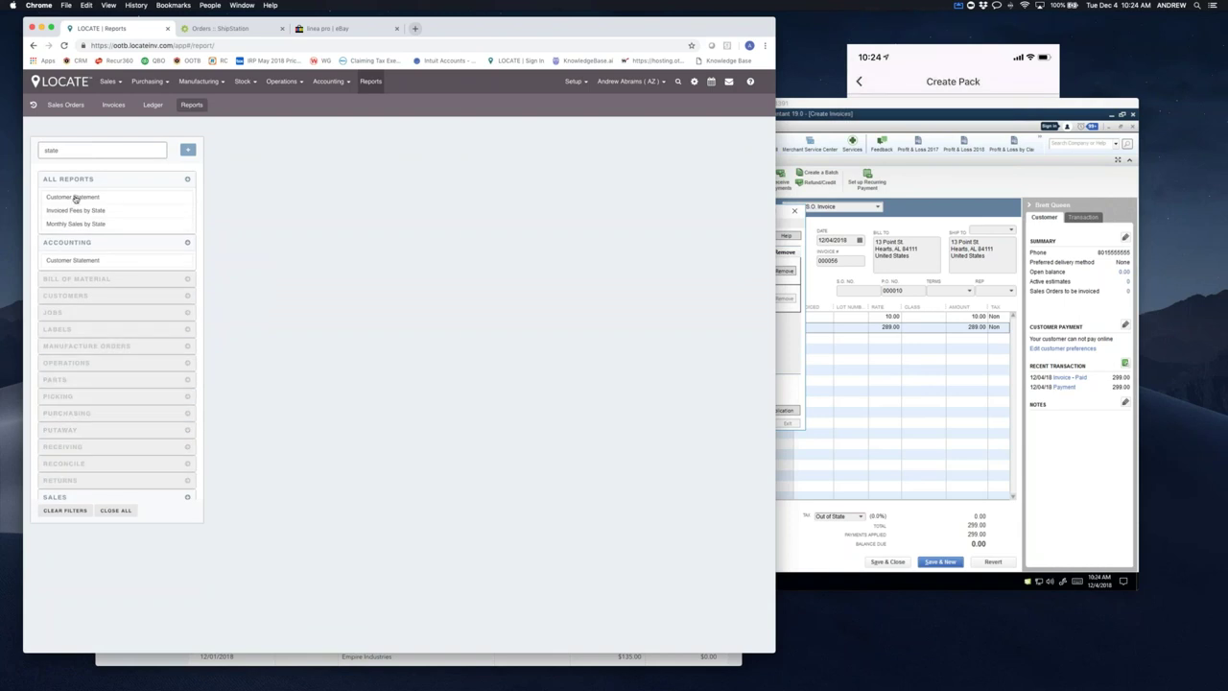
pyautogui.click(71, 198)
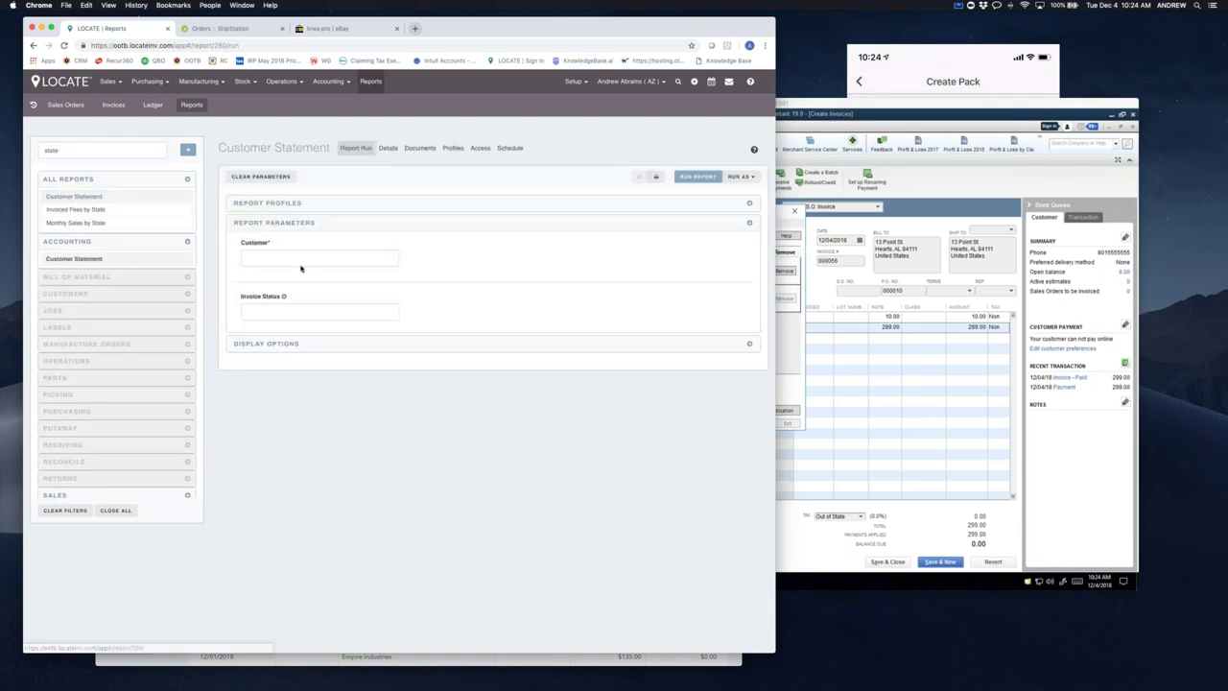
pyautogui.click(301, 258)
pyautogui.click(292, 276)
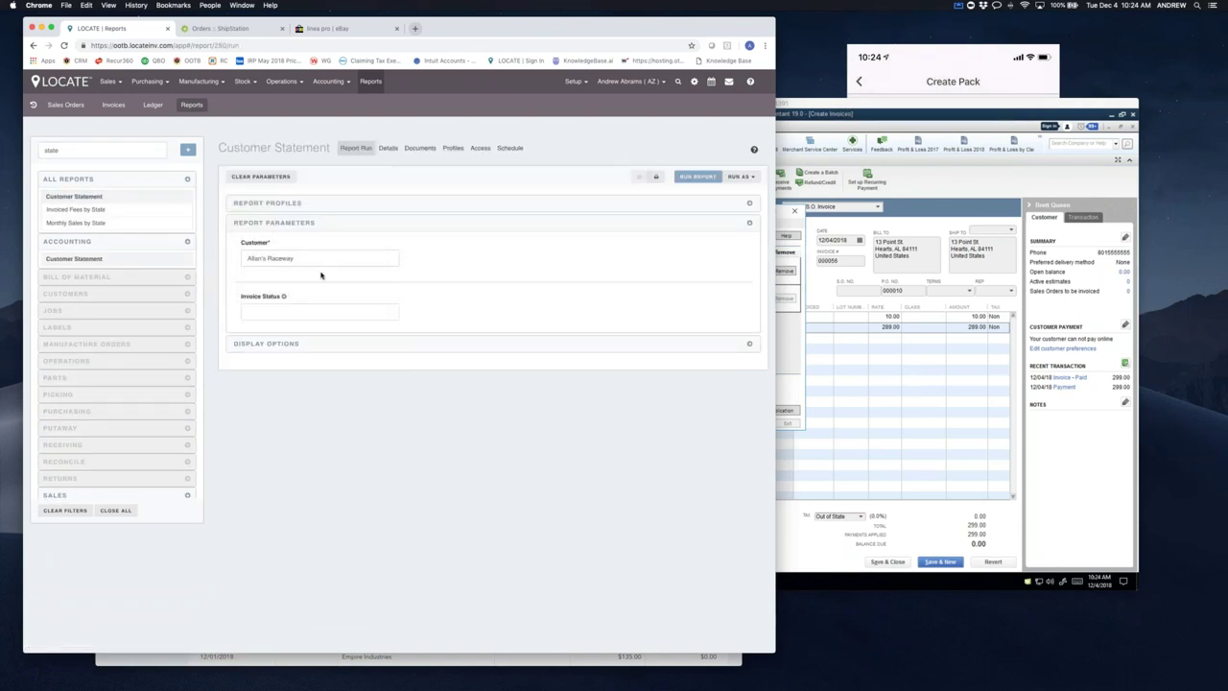
pyautogui.click(697, 176)
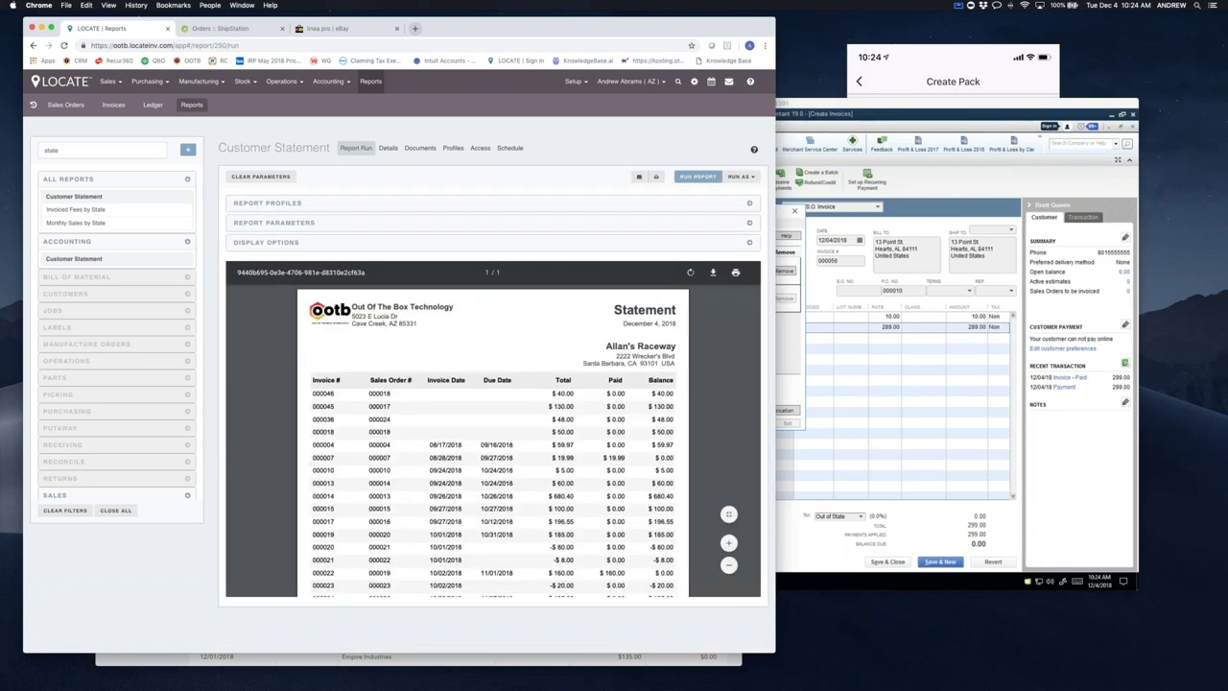
# - Review the $2,545.92 statement and open invoice #000045 from it
pyautogui.scroll(-3, 493, 432)
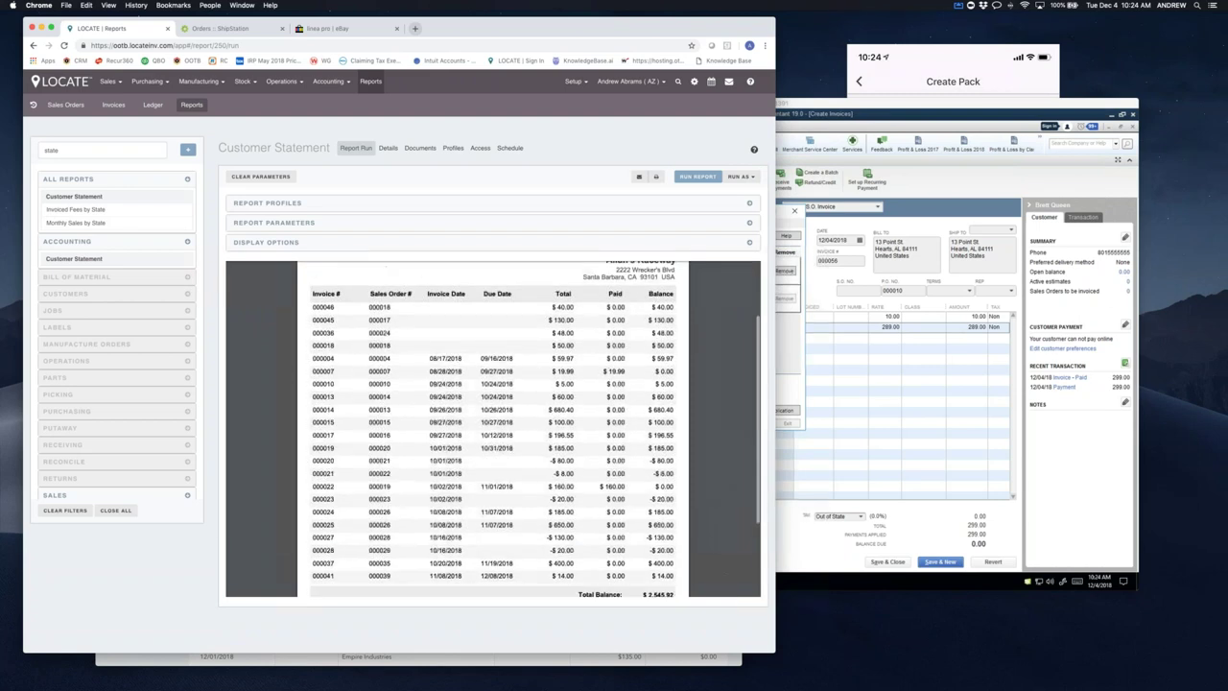
pyautogui.scroll(3, 556, 433)
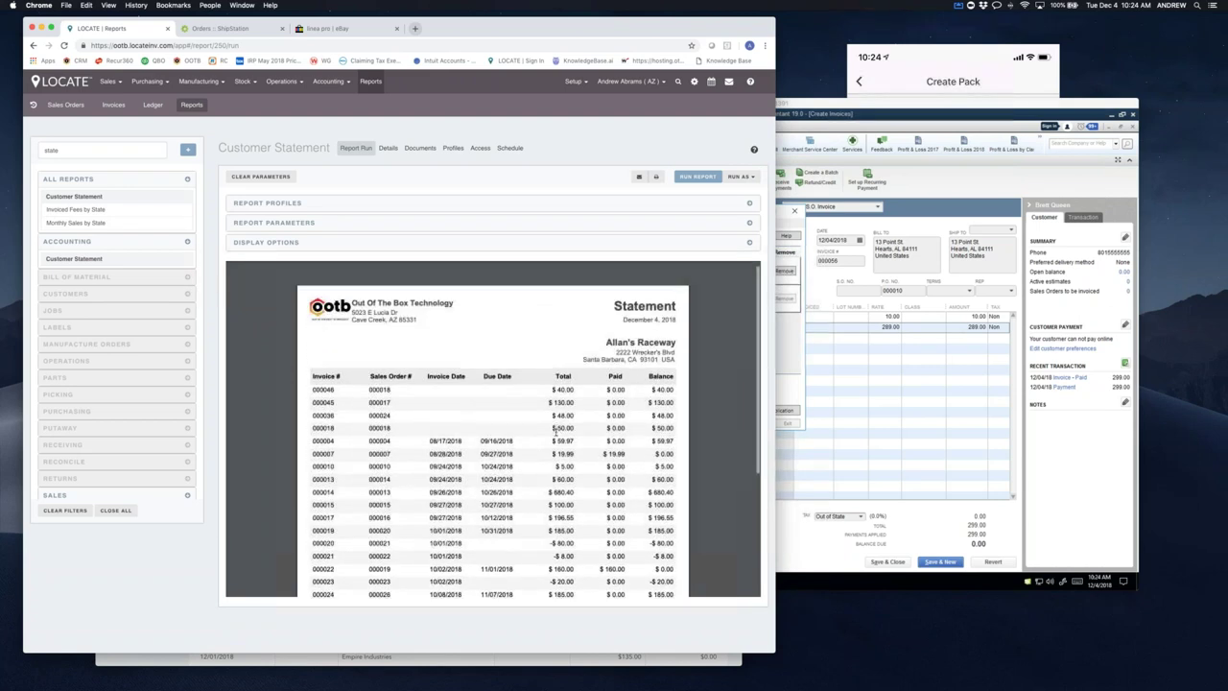
pyautogui.scroll(-7, 556, 433)
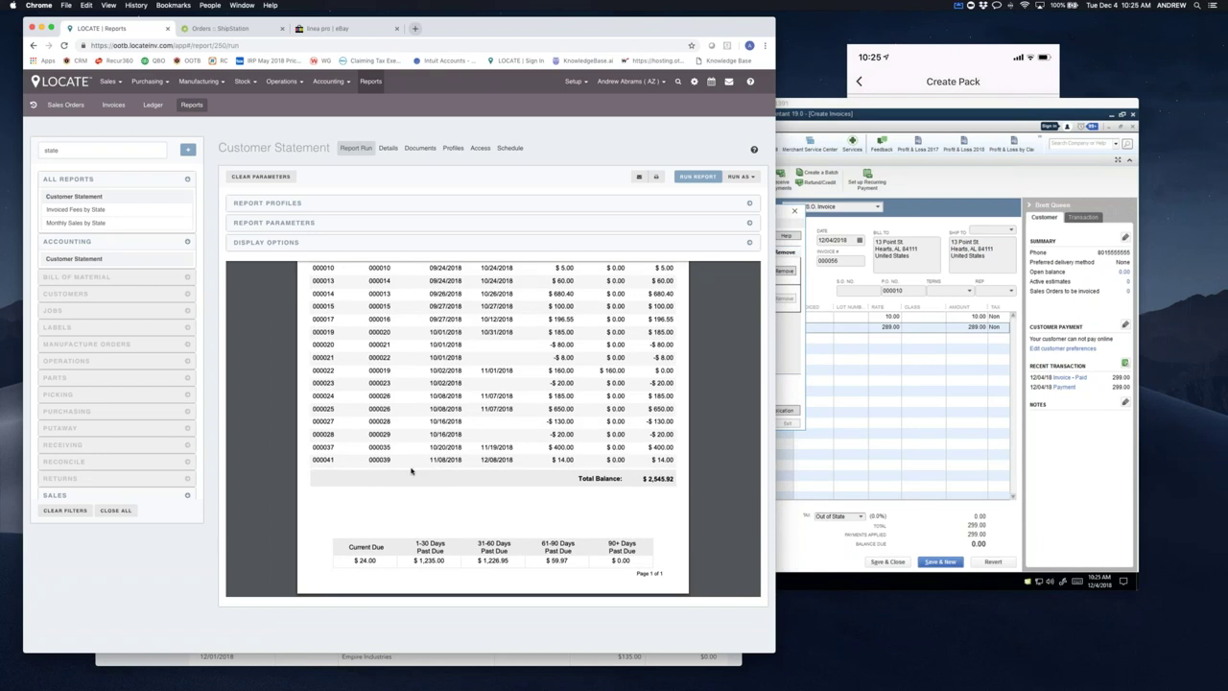
pyautogui.scroll(5, 412, 470)
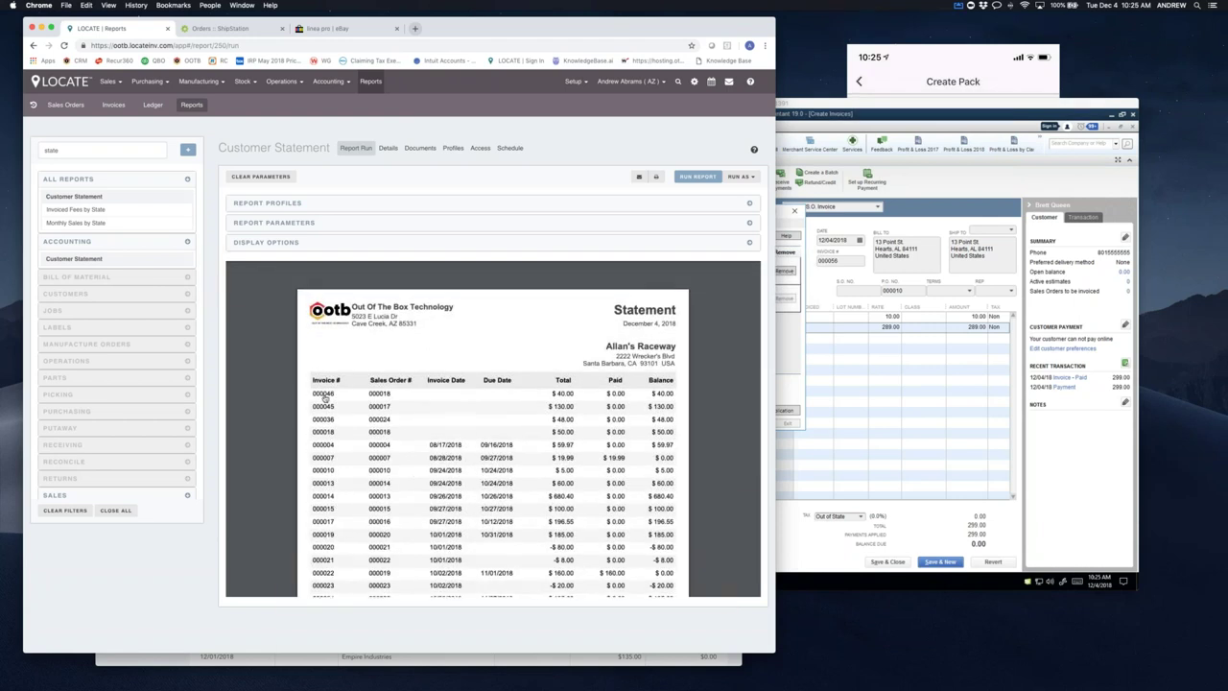
pyautogui.click(323, 407)
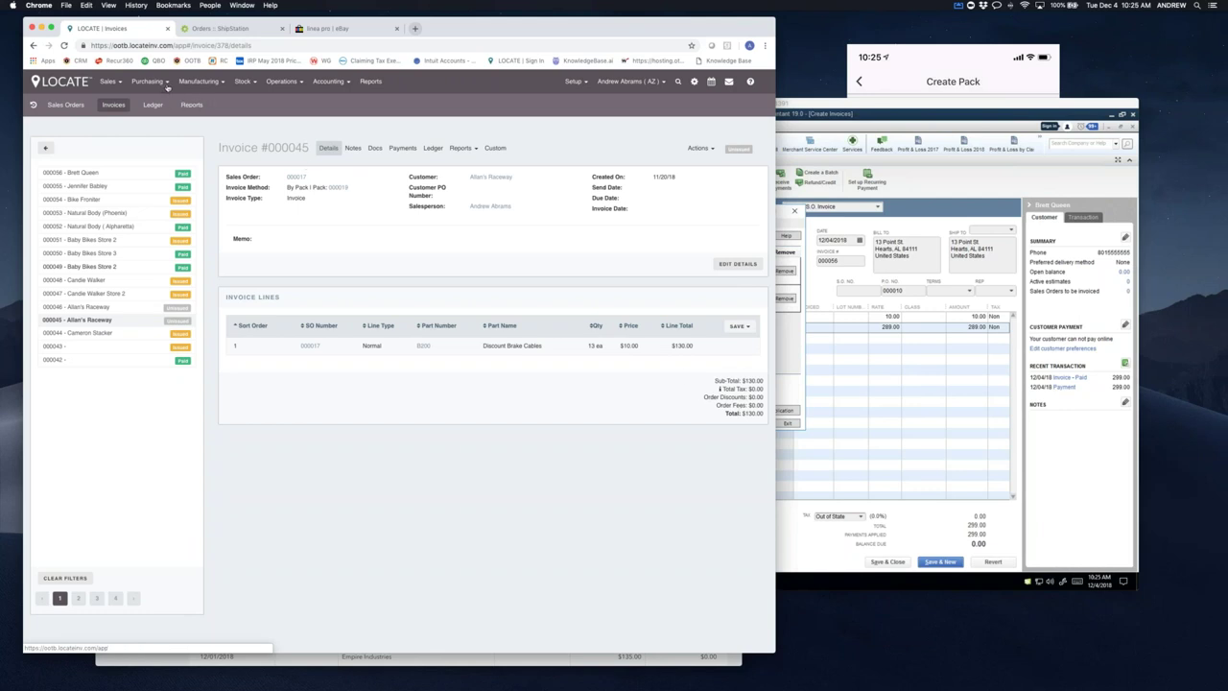
# - Open part B200 Discount Brake Cables from Stock > Parts and review its inventory details
pyautogui.click(247, 84)
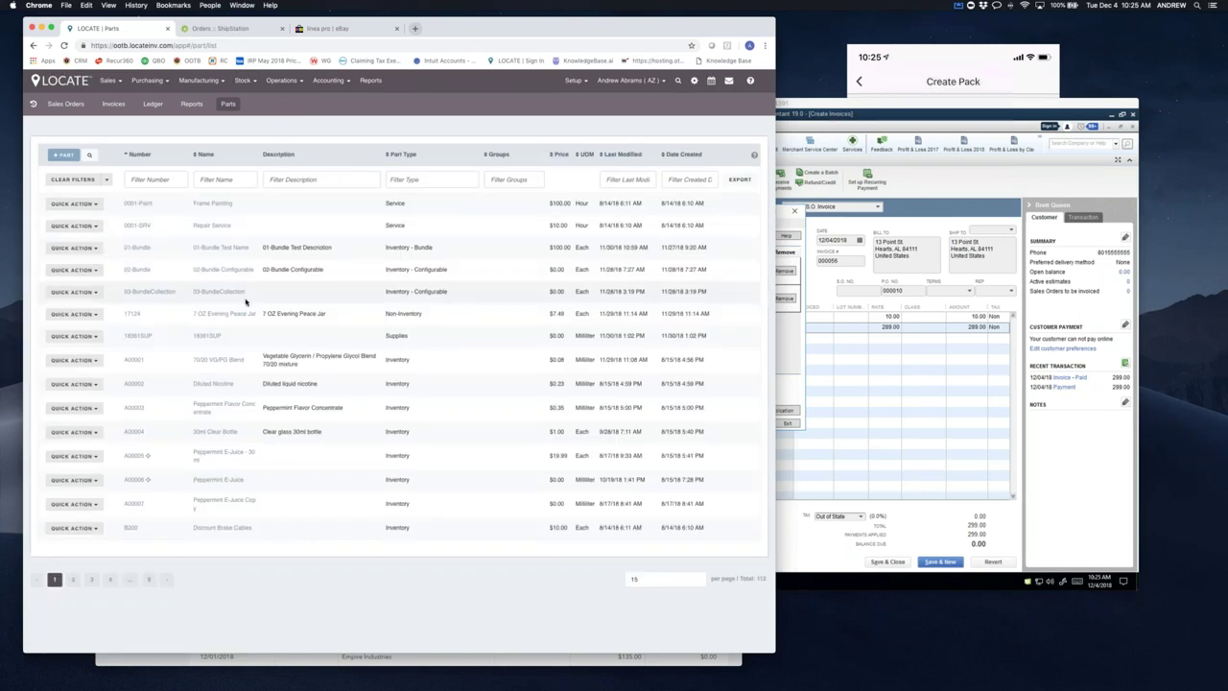
pyautogui.click(130, 529)
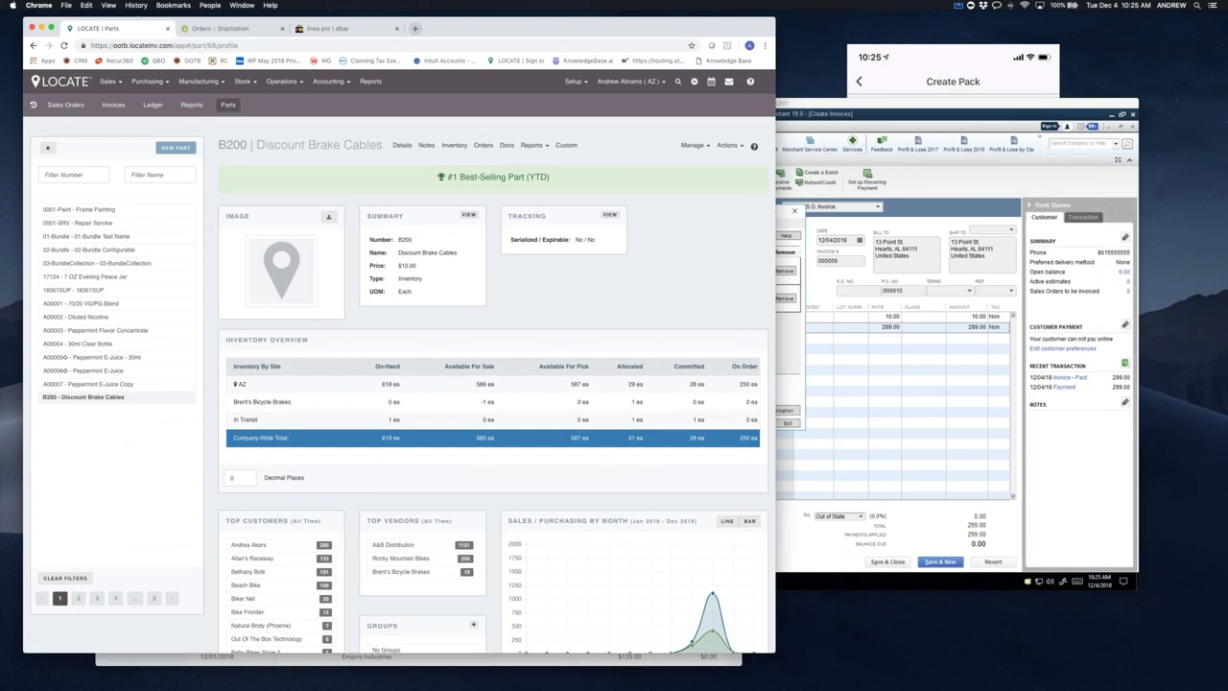
pyautogui.scroll(-2, 326, 496)
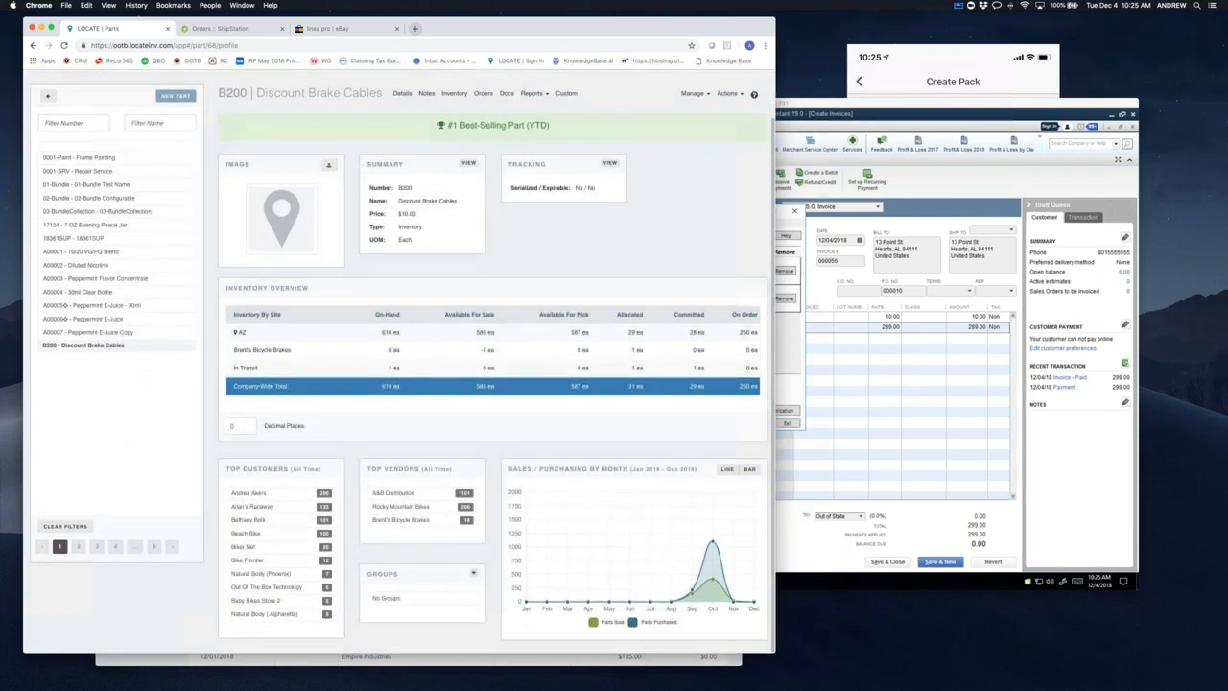
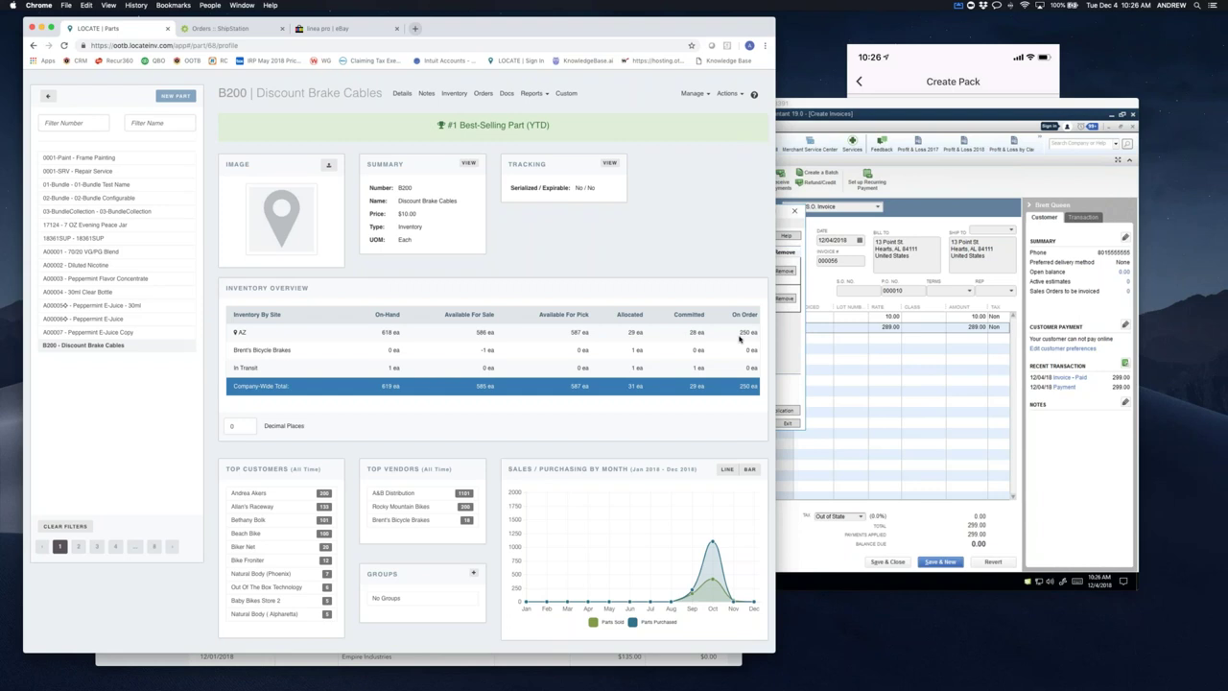
# - Show B200's customer and vendor part numbers, then bring the QuickBooks remote session forward
pyautogui.scroll(2, 737, 337)
pyautogui.click(691, 146)
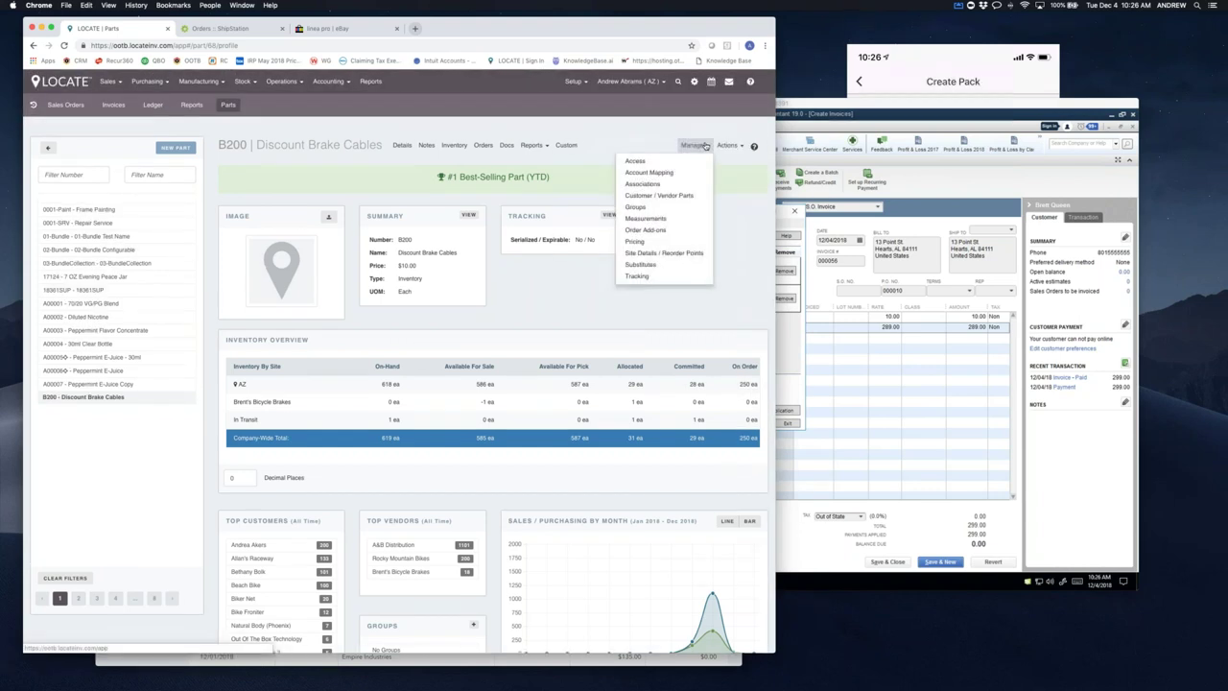
pyautogui.click(672, 195)
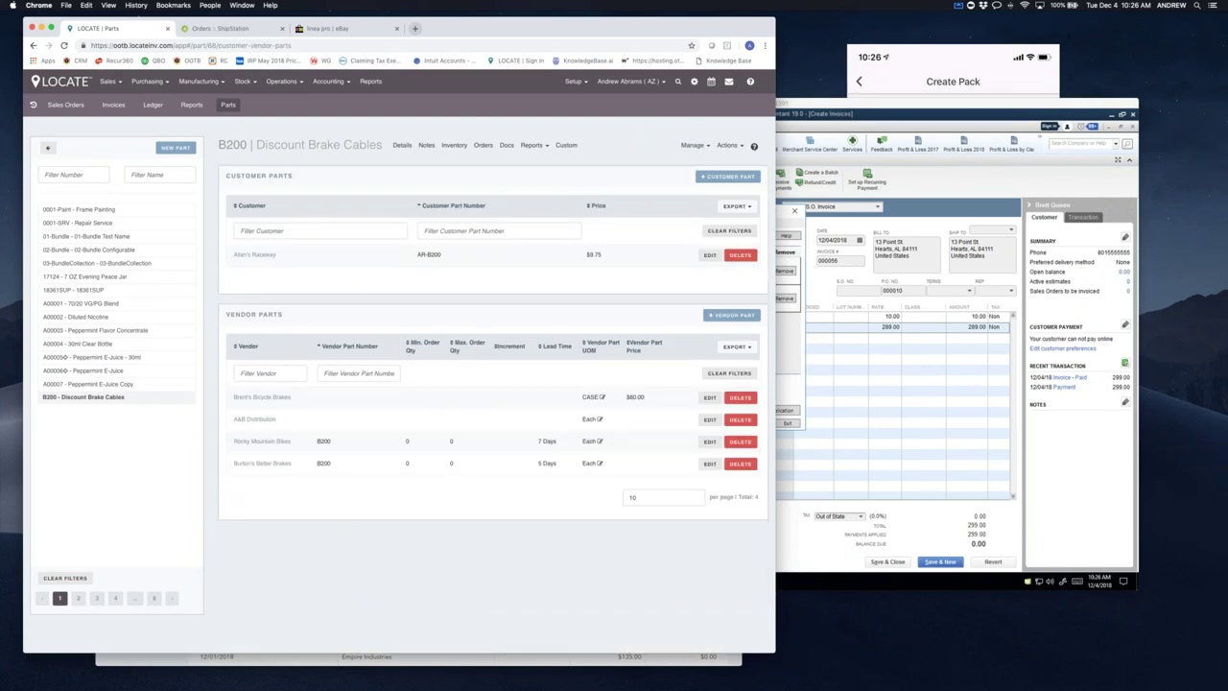
pyautogui.press('super+Tab')
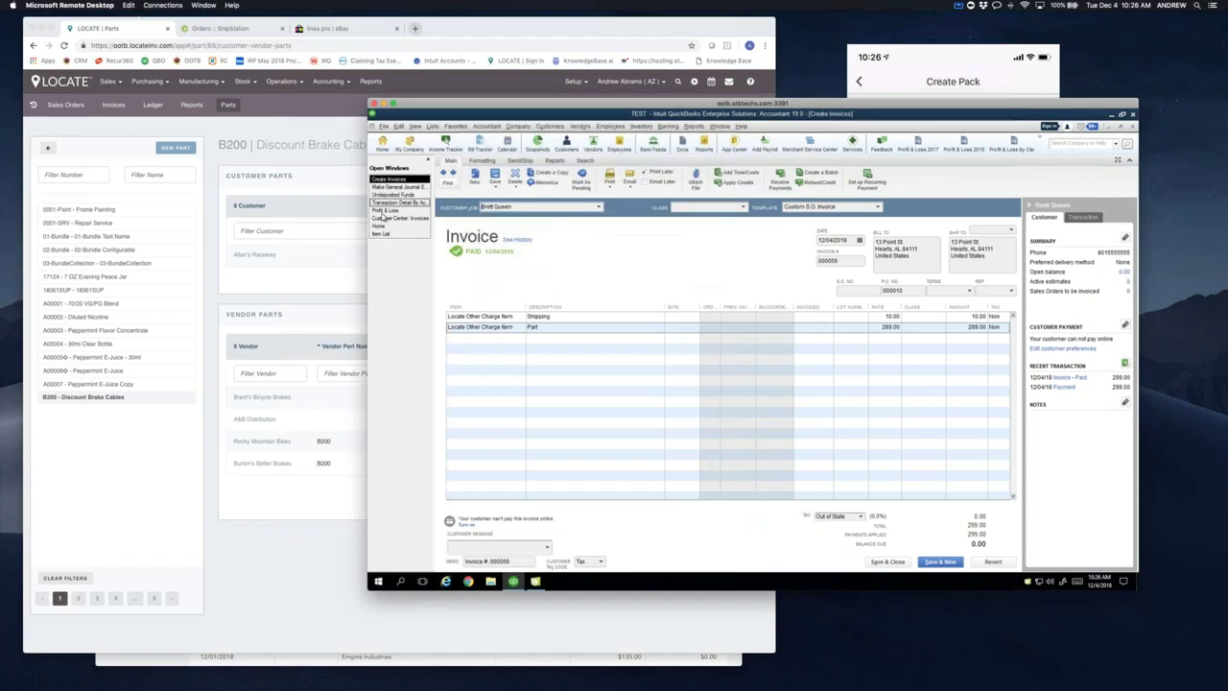
# - In QuickBooks, view item 20015 from the Item List, close it unchanged, and return to LOCATE
pyautogui.click(381, 234)
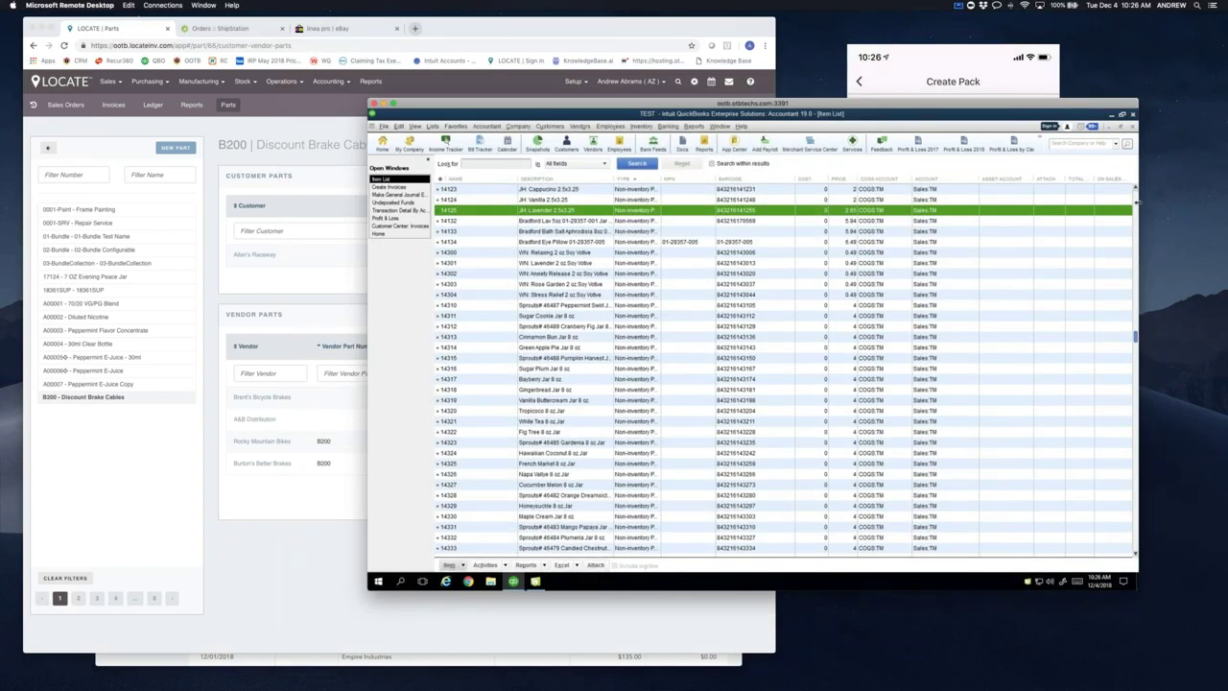
pyautogui.scroll(10, 768, 365)
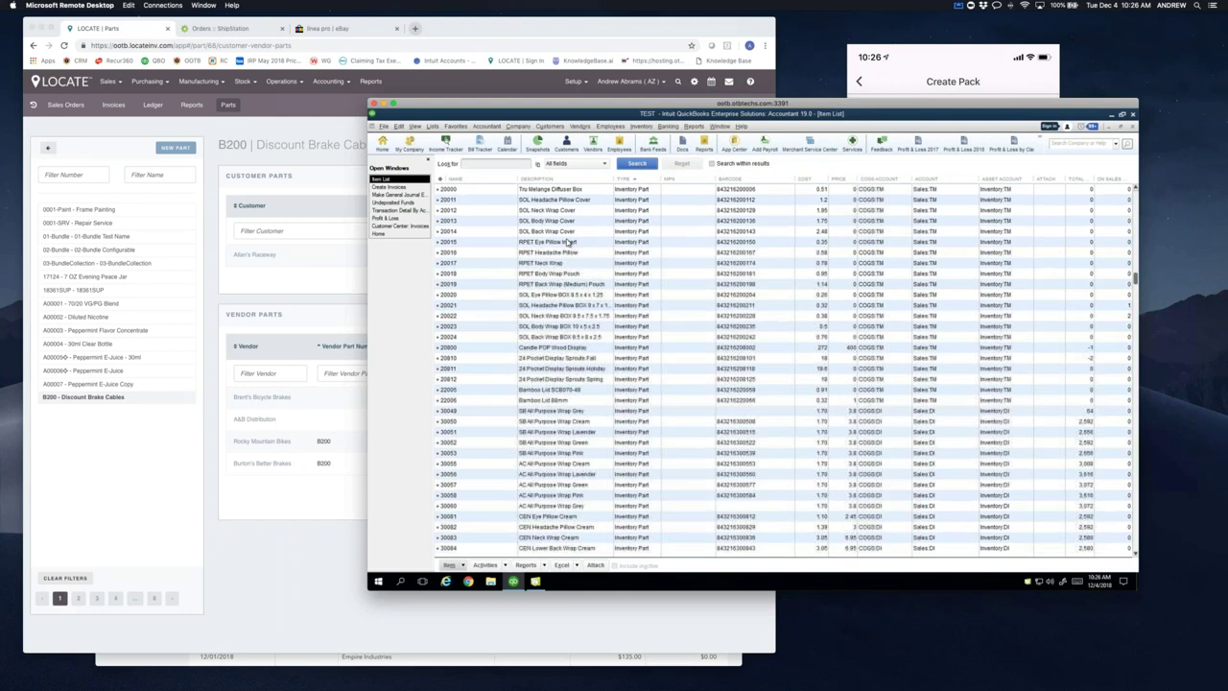
pyautogui.click(559, 243)
pyautogui.doubleClick(559, 243)
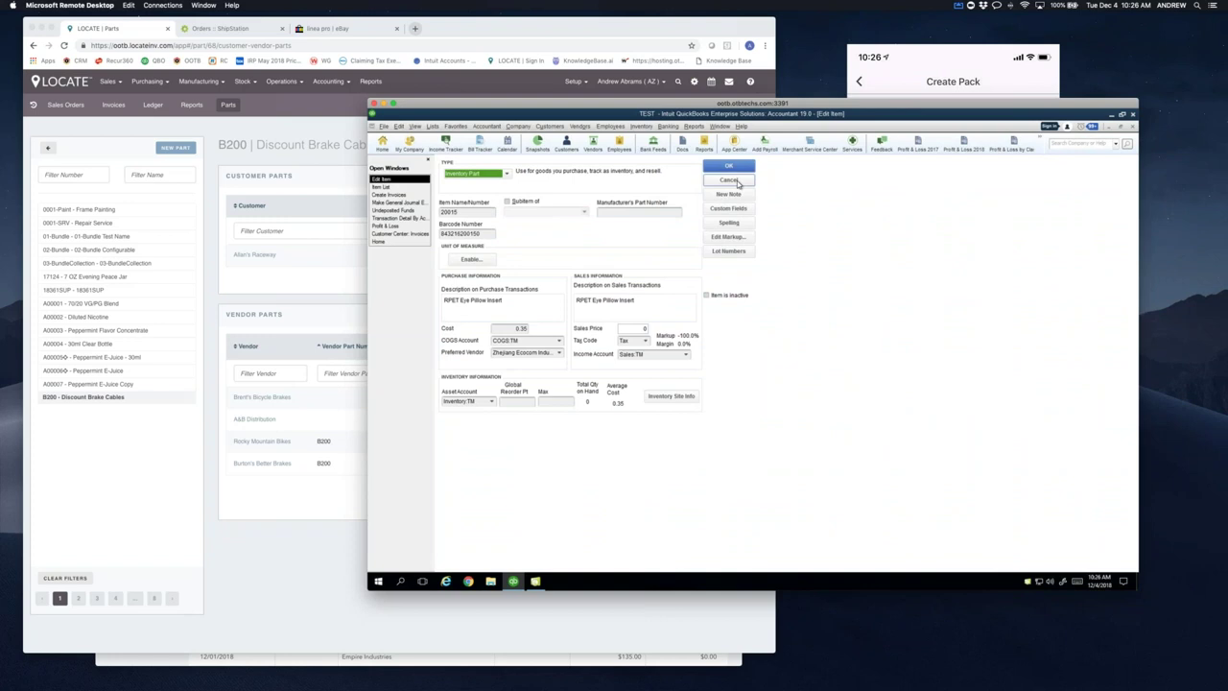
pyautogui.press('Escape')
pyautogui.click(296, 291)
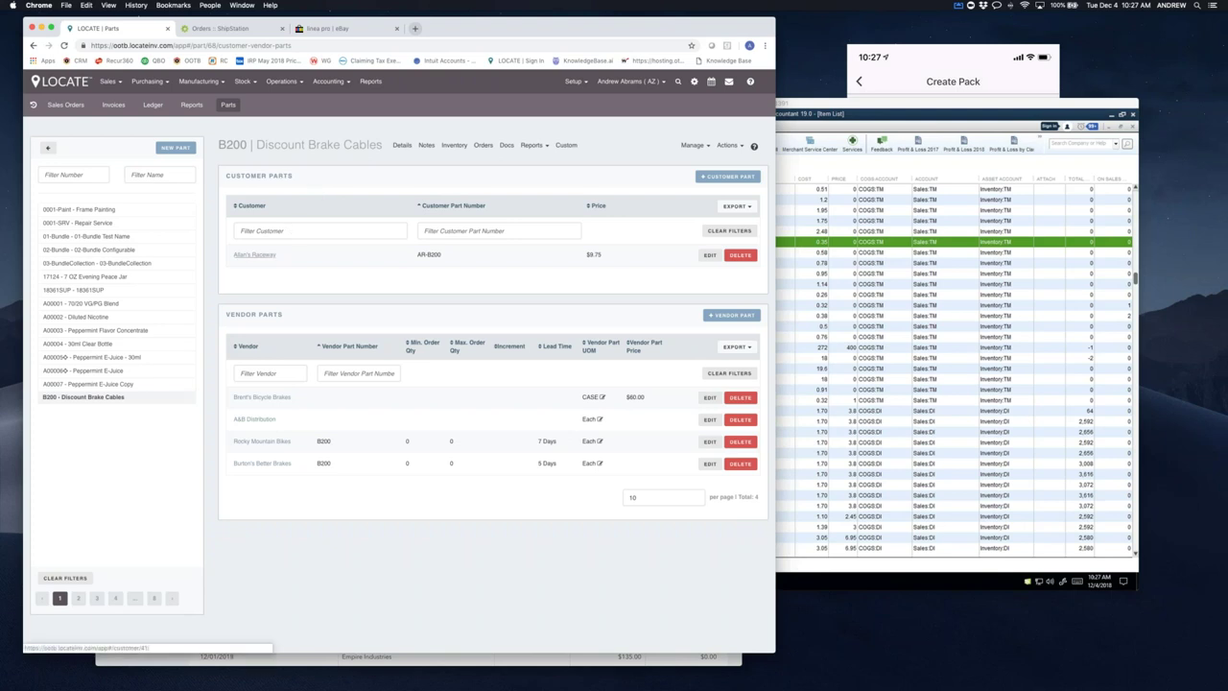
# - Review B200's details, keeping Drop Ship Type as Optionally Drop Ship, then view stock by location
pyautogui.moveTo(449, 259); pyautogui.dragTo(408, 261)
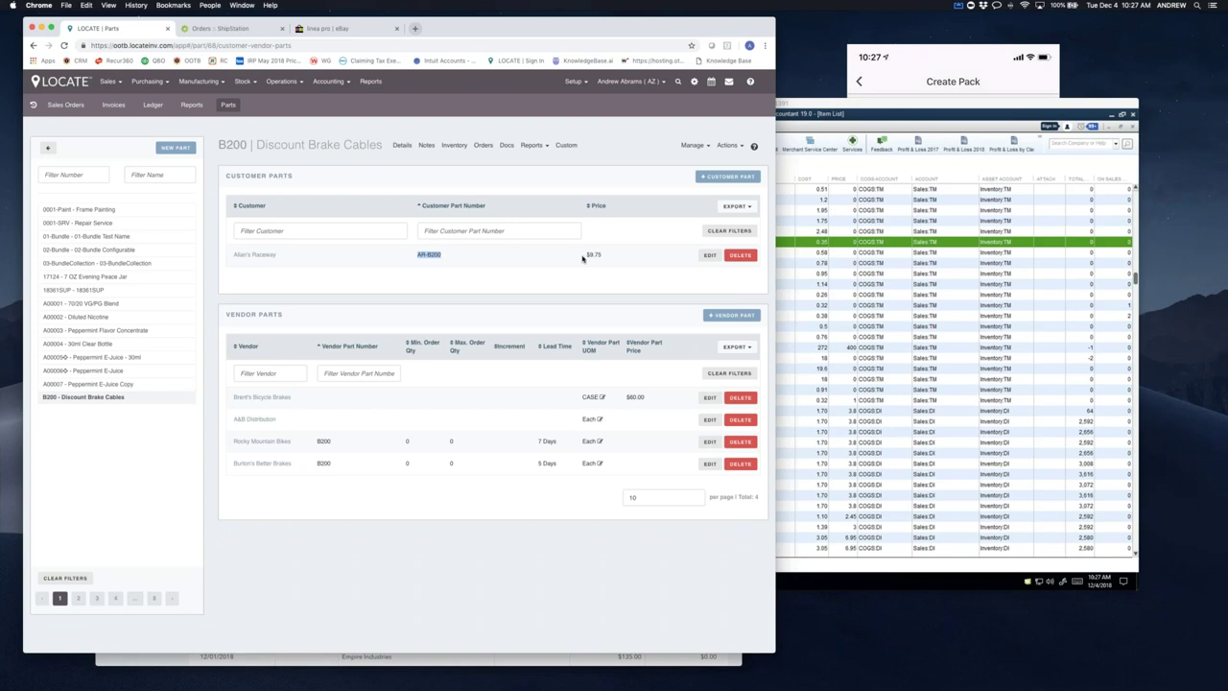
pyautogui.click(401, 147)
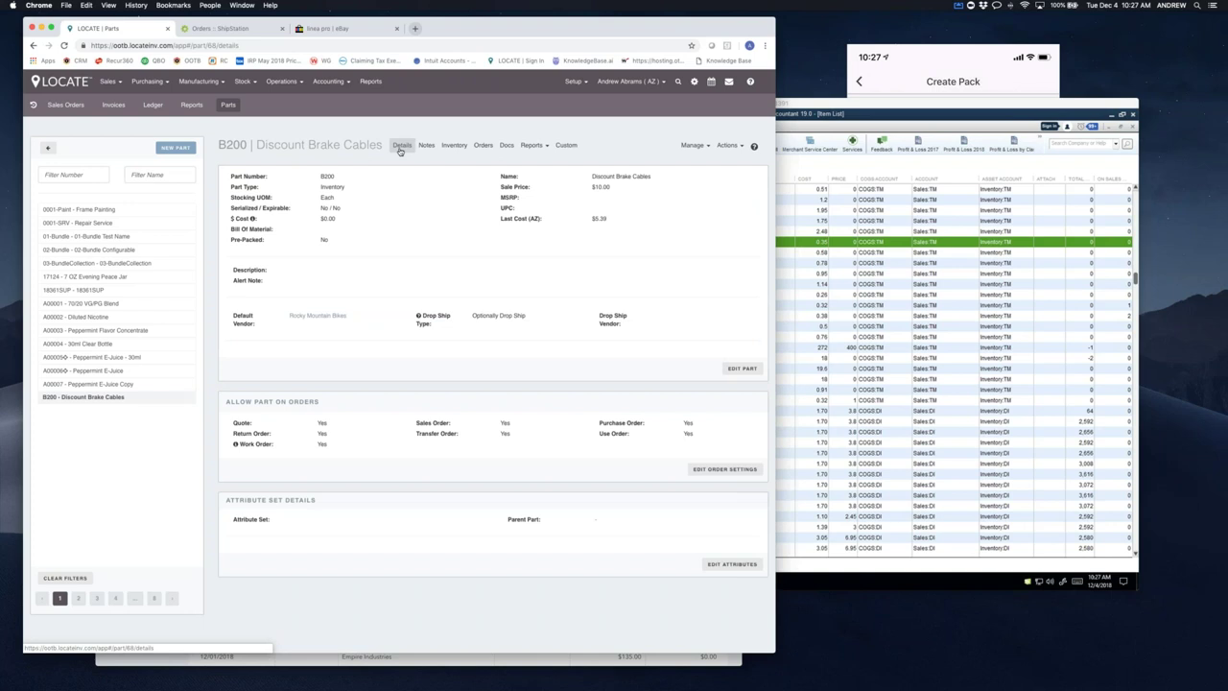
pyautogui.click(741, 368)
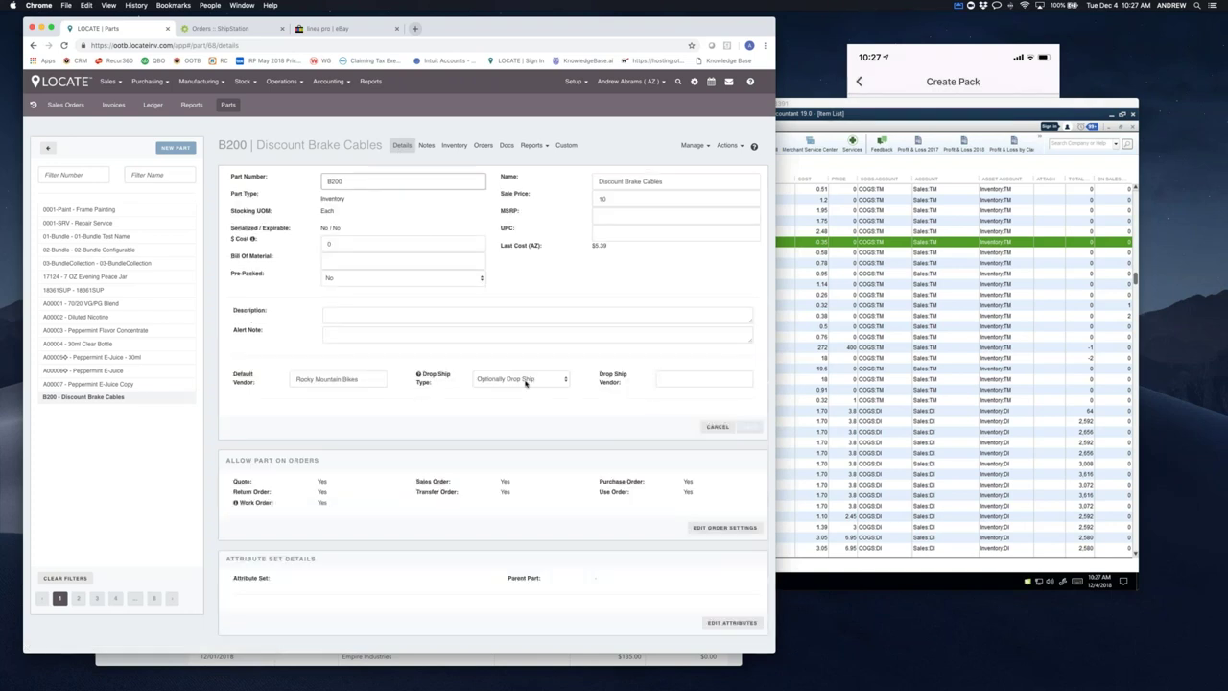
pyautogui.click(565, 382)
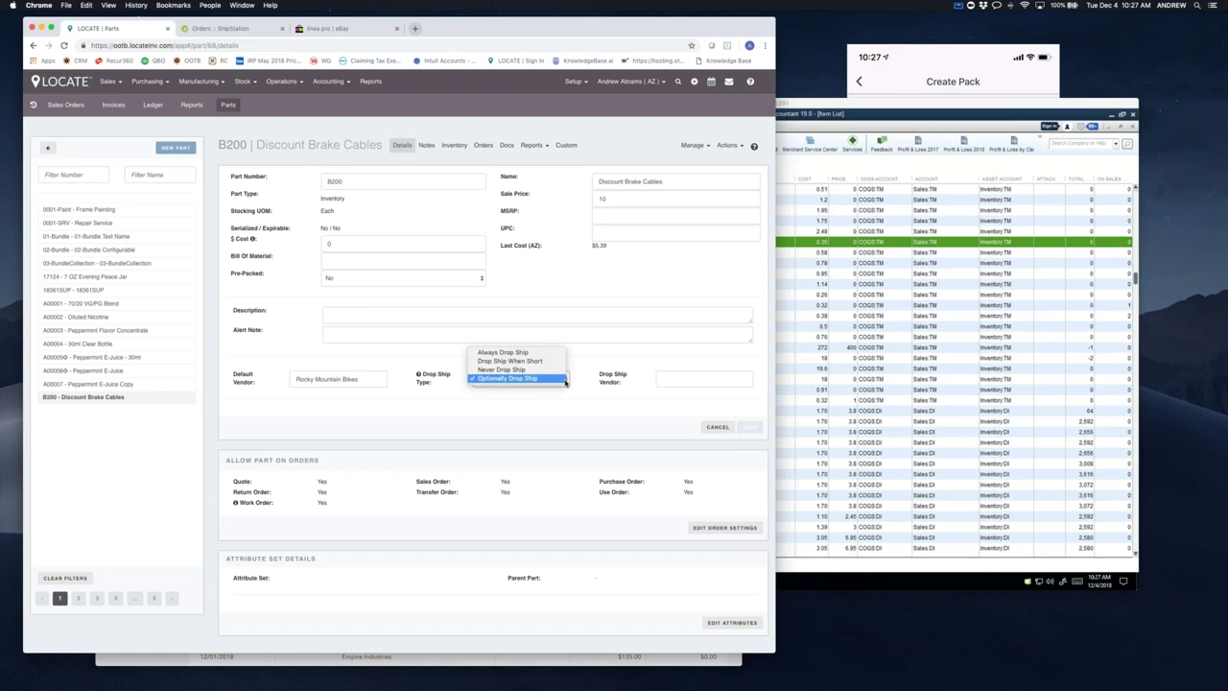
pyautogui.click(565, 412)
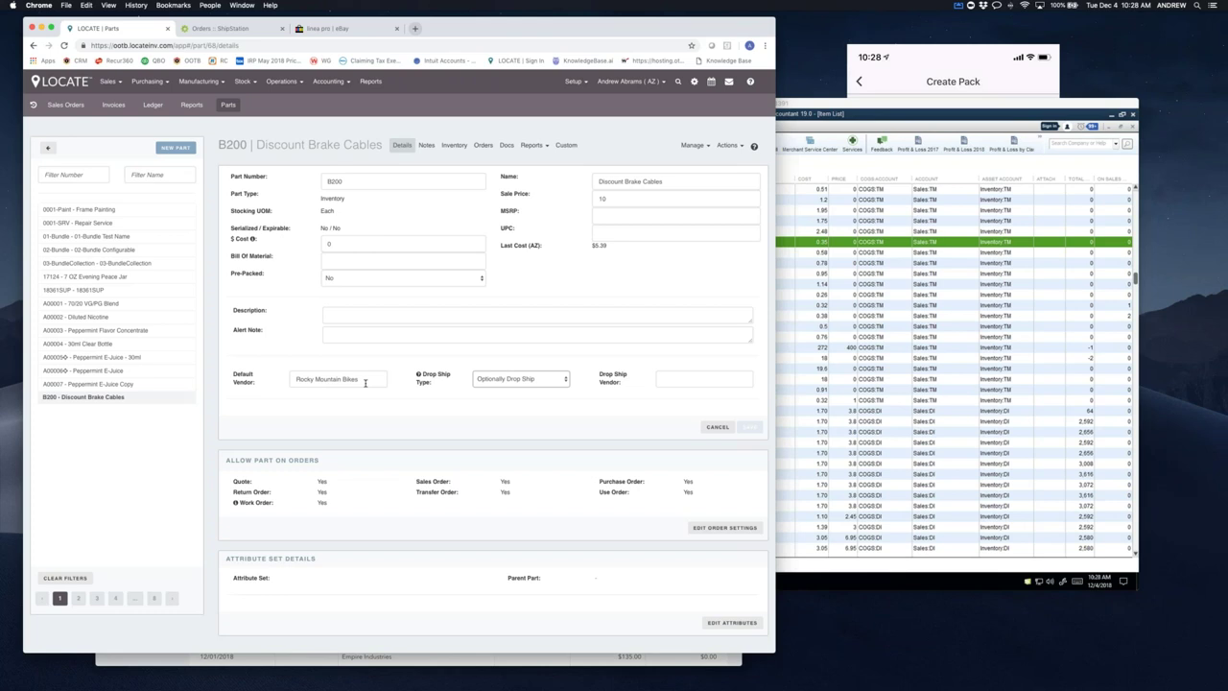
pyautogui.click(453, 146)
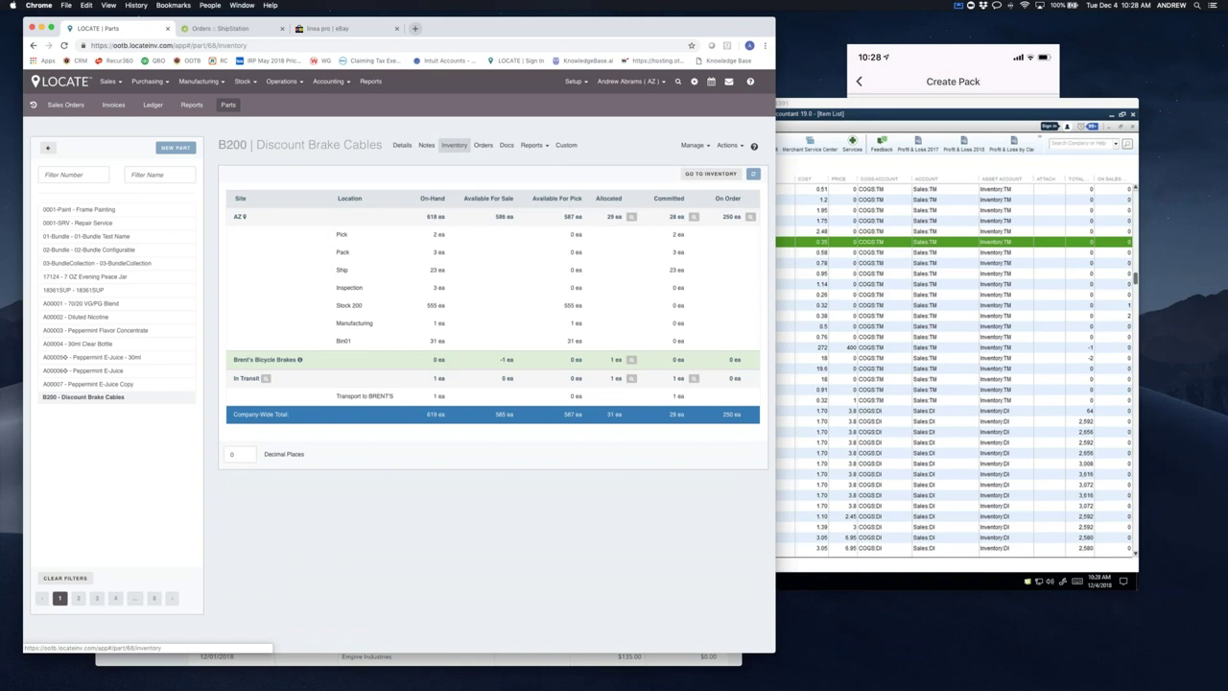
# - Open B200's costing in the inventory module and display its AZ cost layers totalling $3,482.79
pyautogui.click(716, 173)
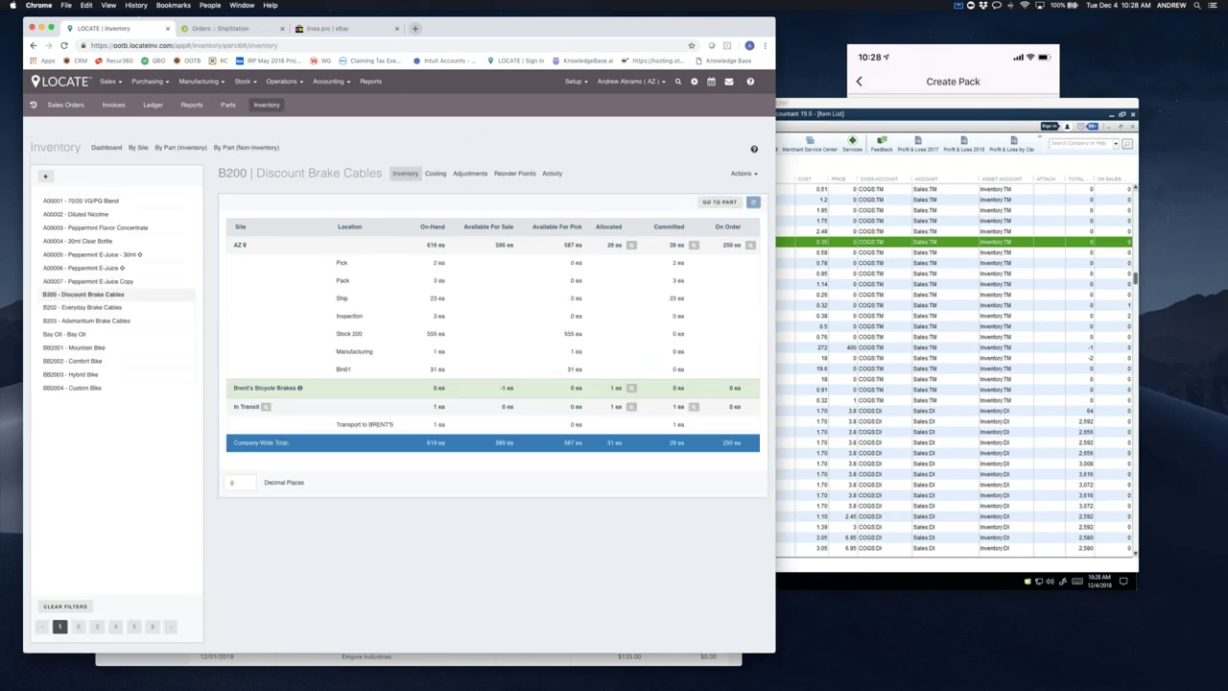
pyautogui.click(435, 175)
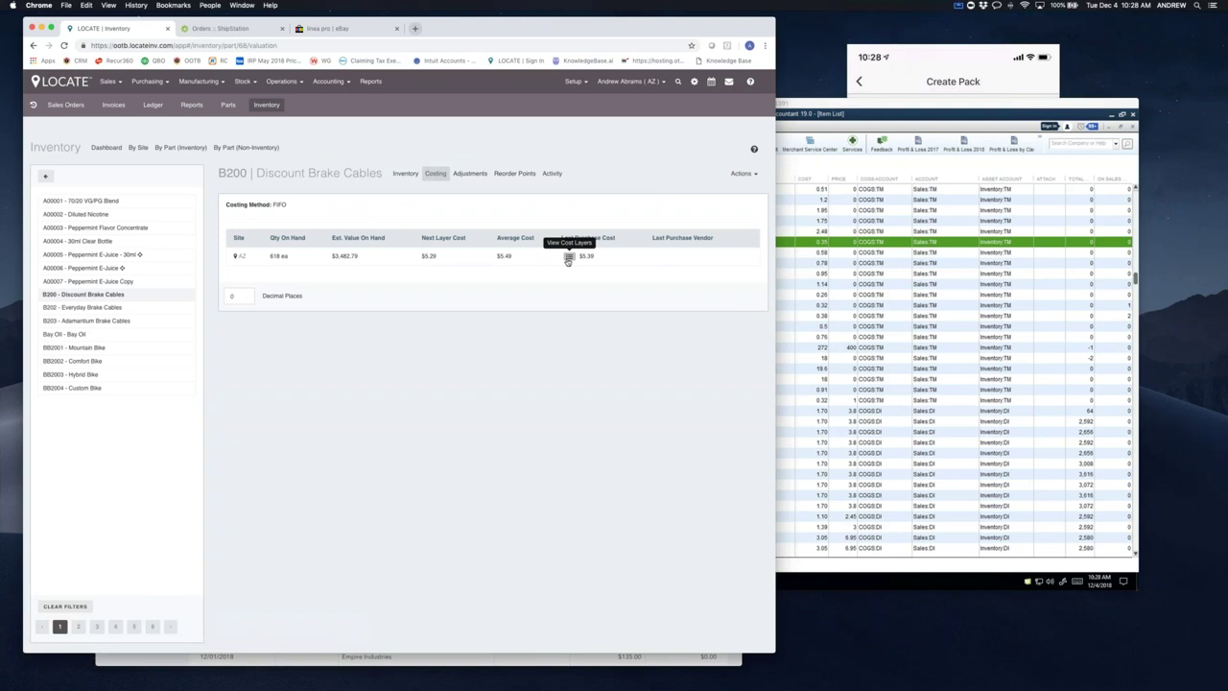
pyautogui.click(568, 257)
pyautogui.moveTo(192, 243)
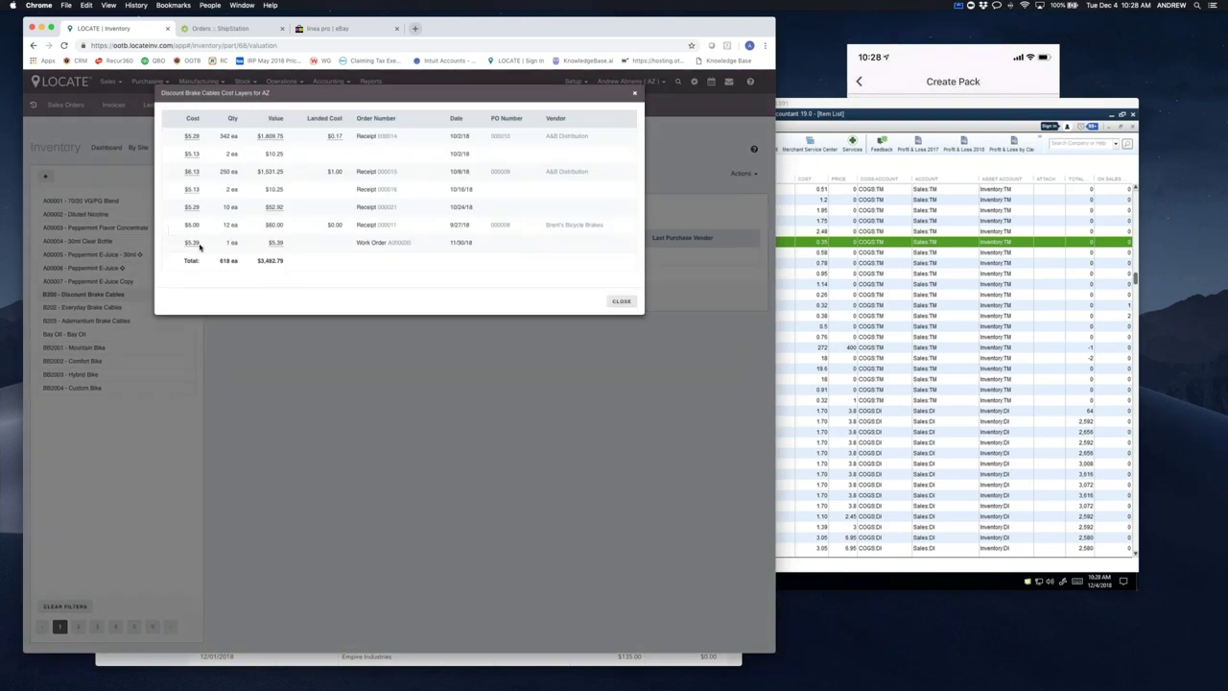
pyautogui.moveTo(192, 136)
pyautogui.moveTo(334, 138)
# - Trace Receipt 000014 to PO 000010 and open Reconcile #000007, noting the $5.29 landed unit cost
pyautogui.click(385, 137)
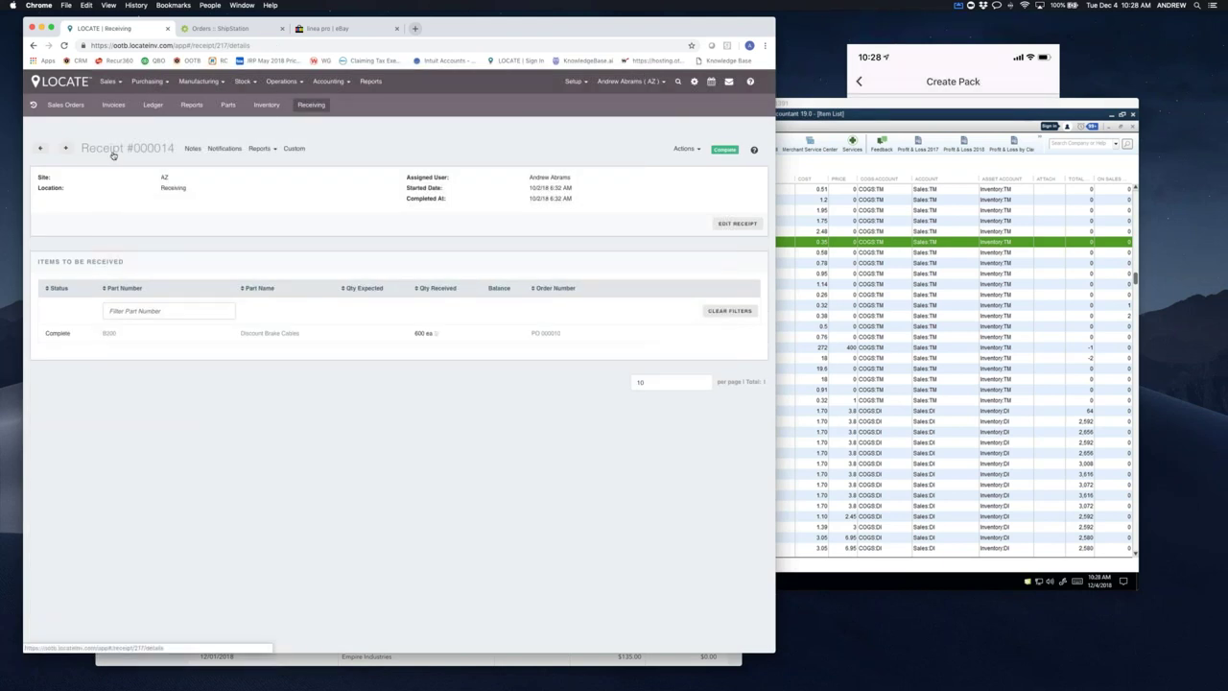
pyautogui.click(546, 334)
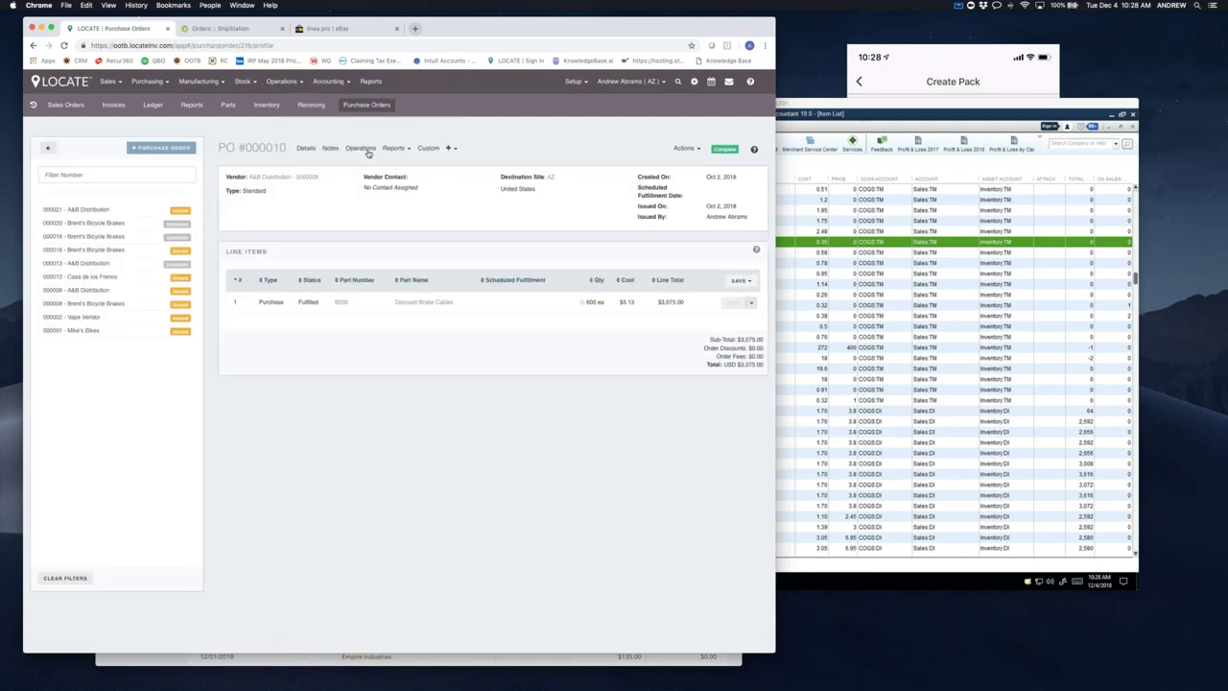
pyautogui.click(366, 151)
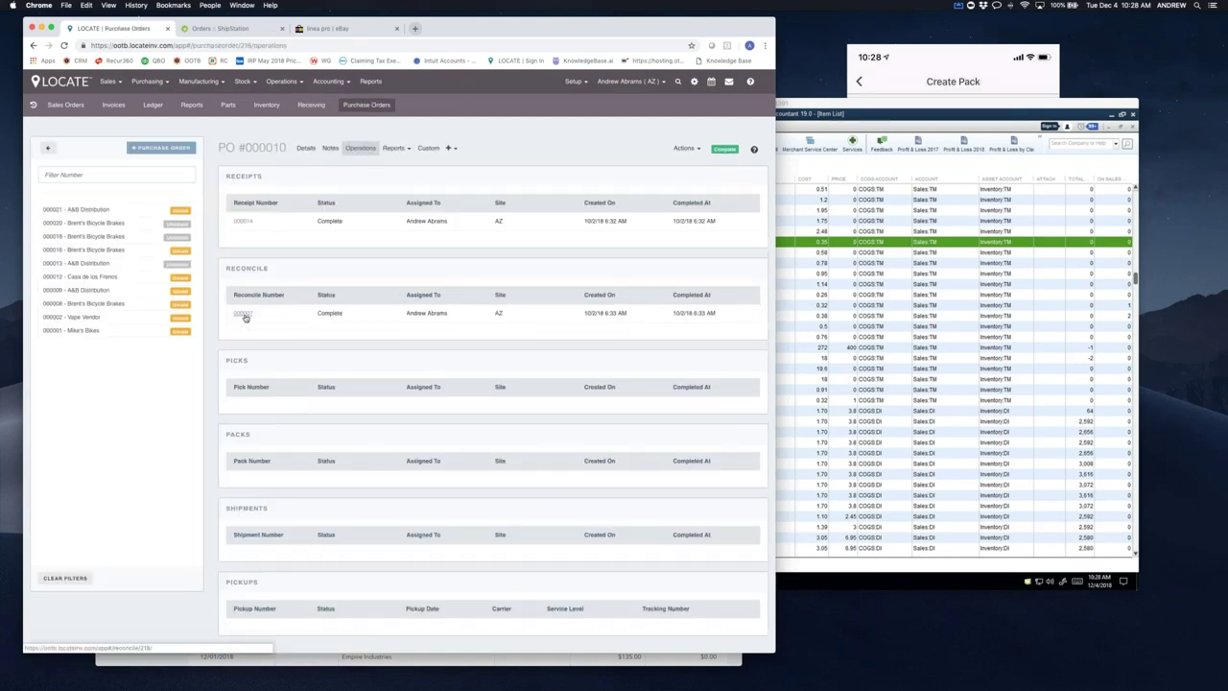
pyautogui.click(242, 313)
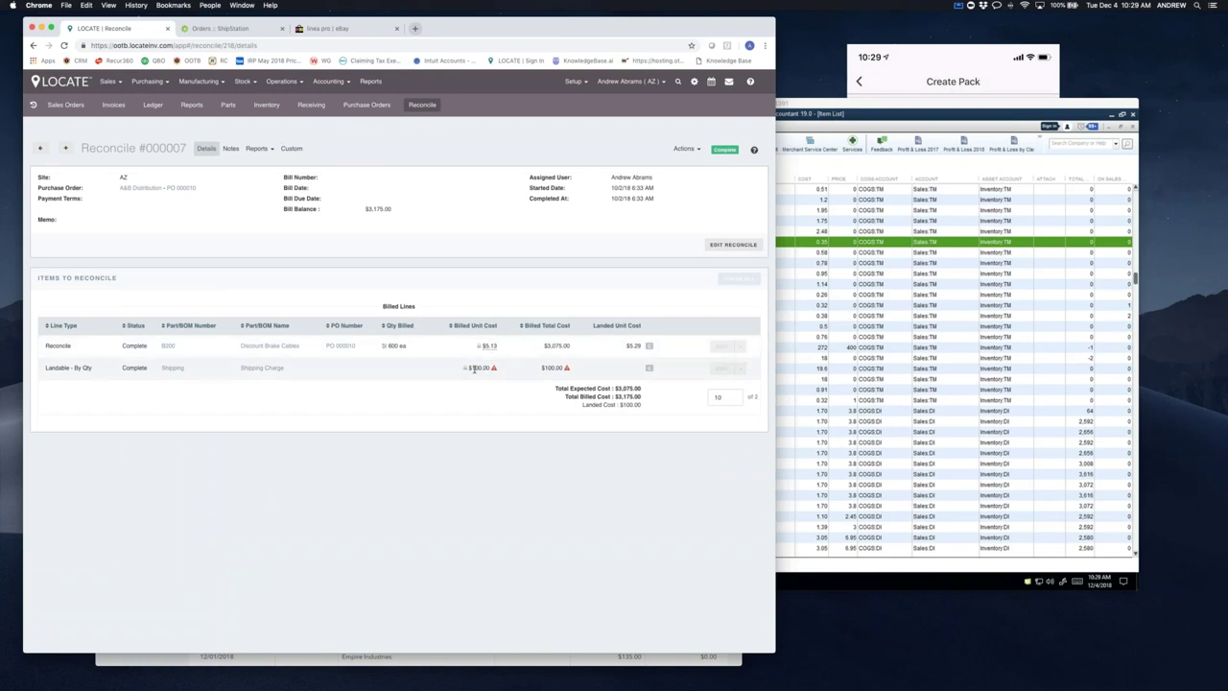
pyautogui.moveTo(385, 350)
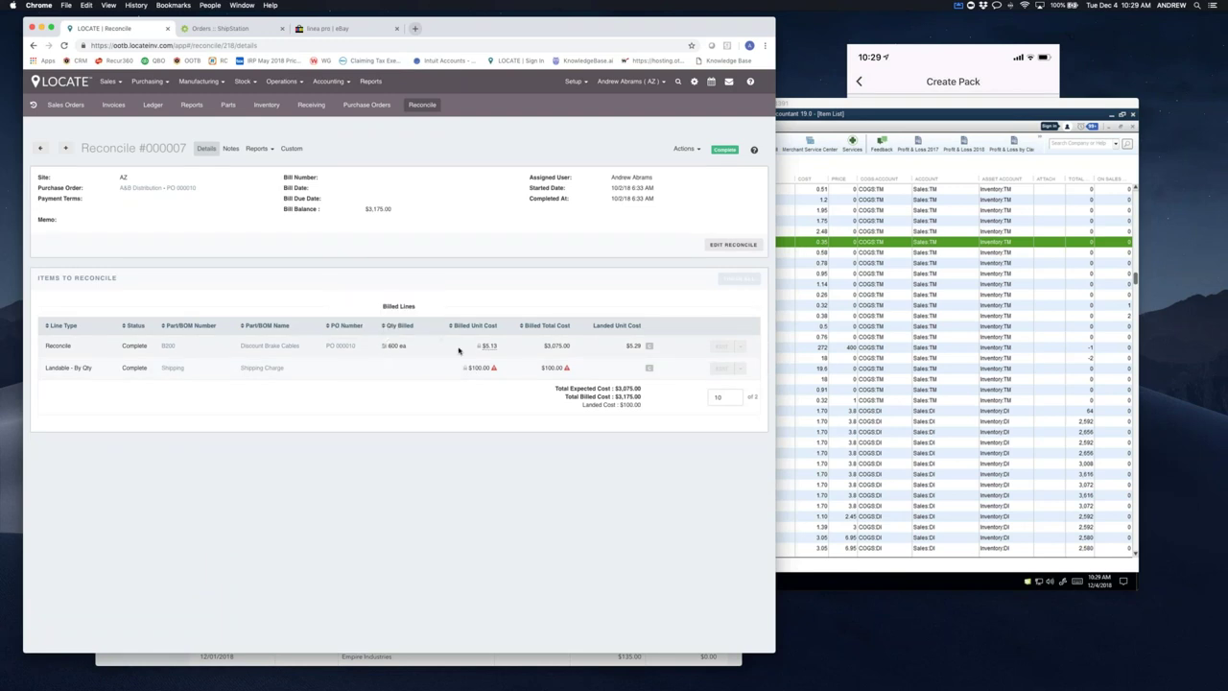
pyautogui.moveTo(488, 348)
pyautogui.moveTo(644, 347); pyautogui.dragTo(626, 349)
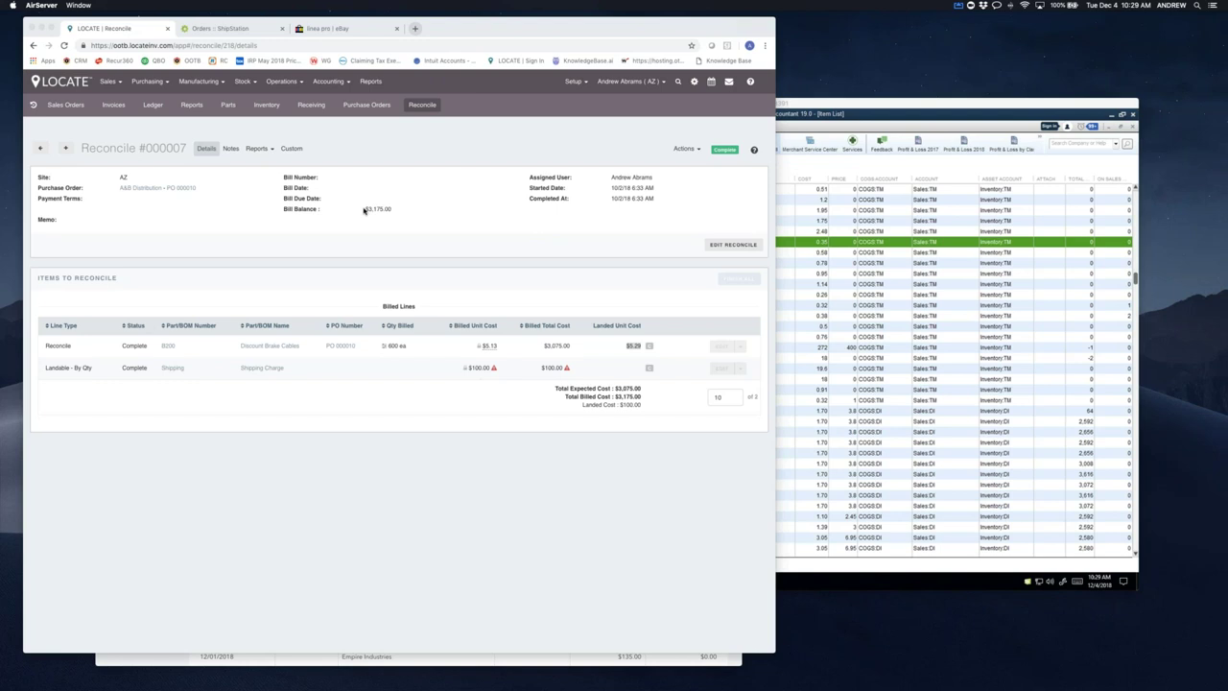
# - Return to B200's costing, look over the AZ cost layers again, and close them
pyautogui.click(259, 106)
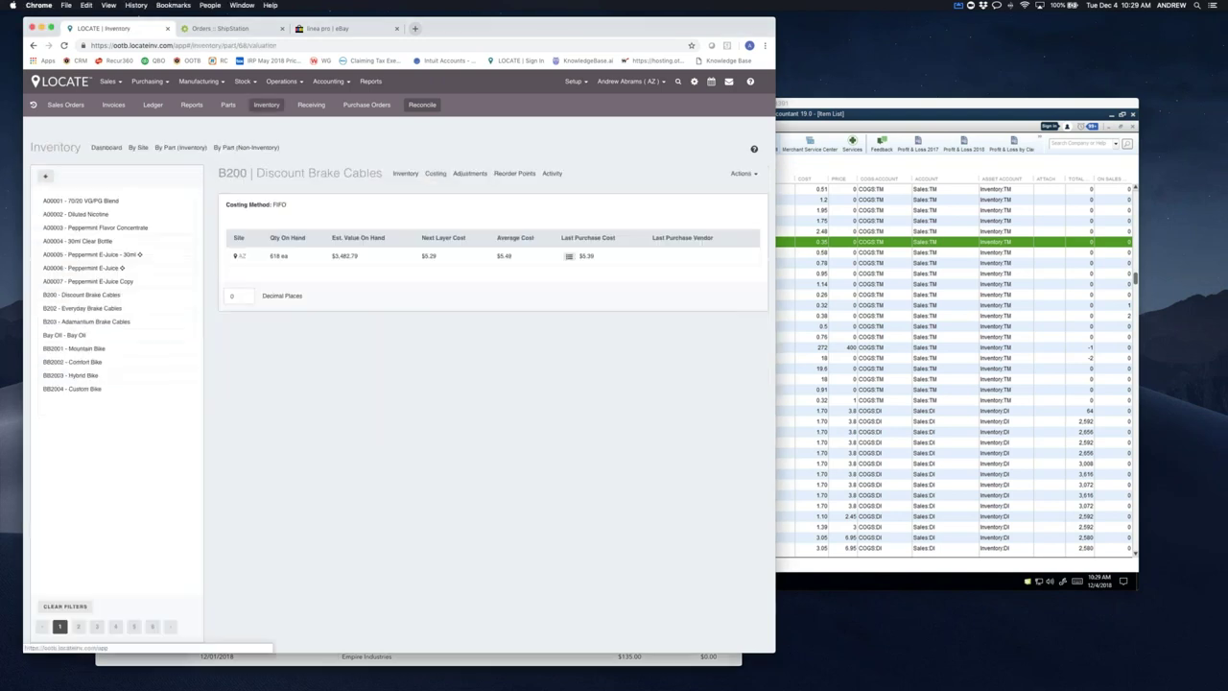
pyautogui.click(568, 256)
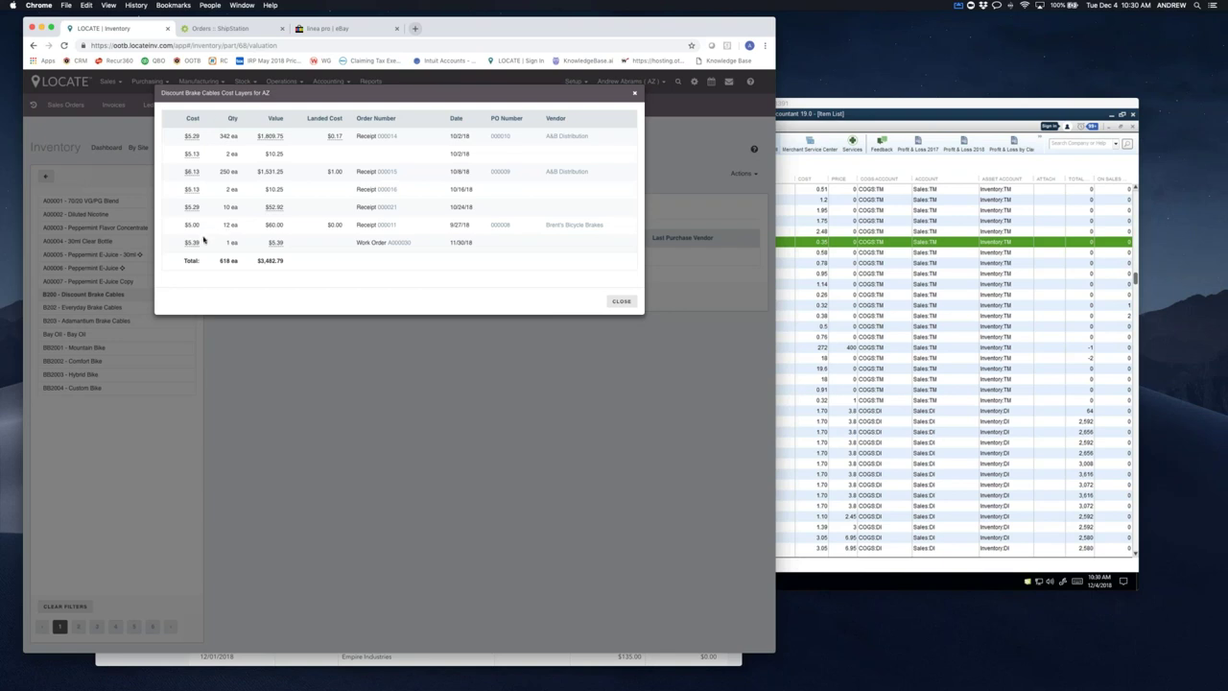
pyautogui.moveTo(196, 242)
pyautogui.click(619, 302)
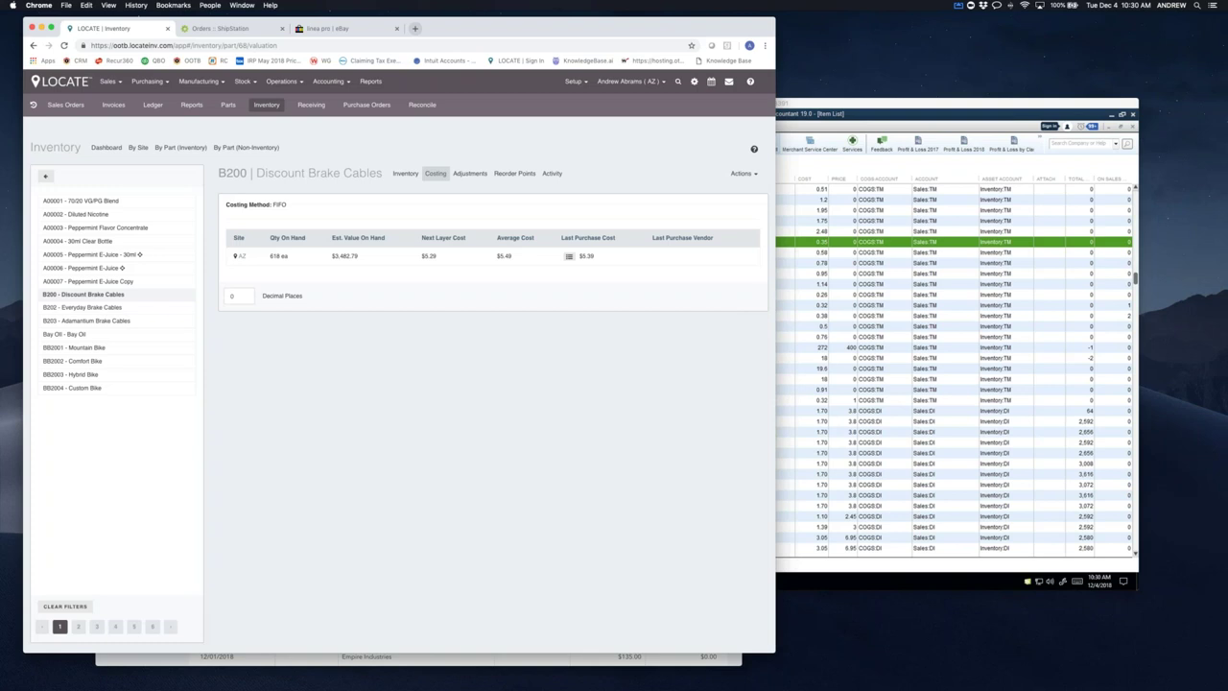
# - On B200's Adjustments tab, pick Stock 100 as the adjustment location and check the from-location list
pyautogui.click(478, 176)
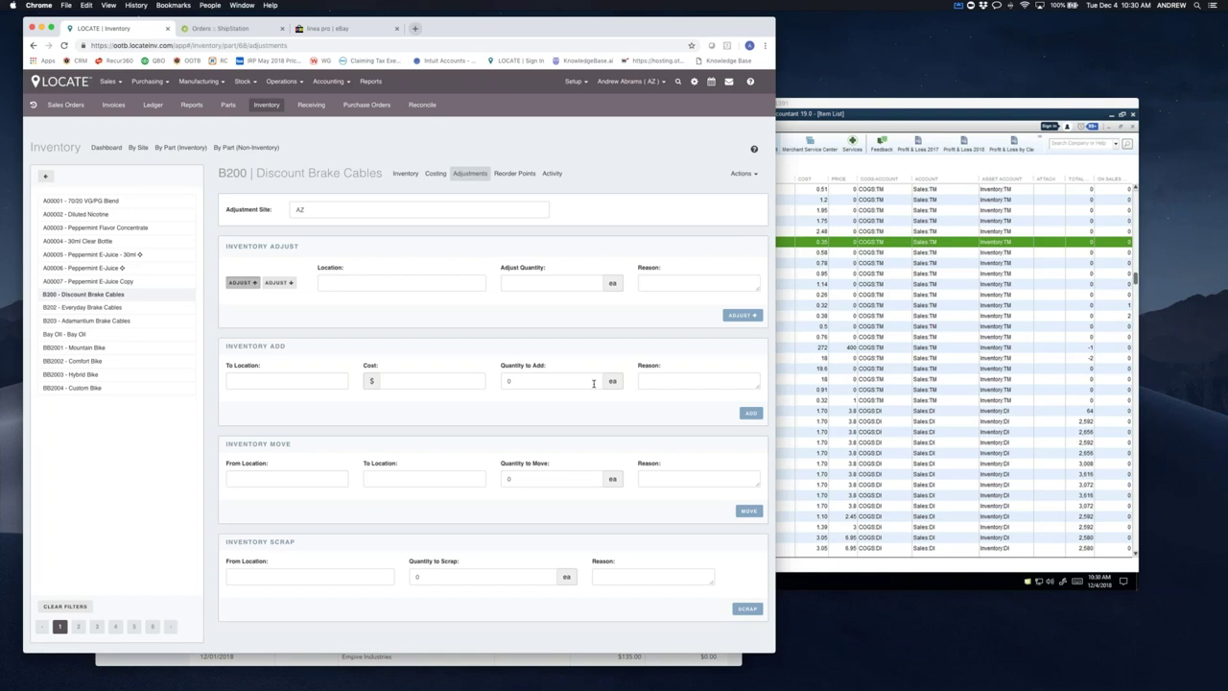
pyautogui.click(357, 284)
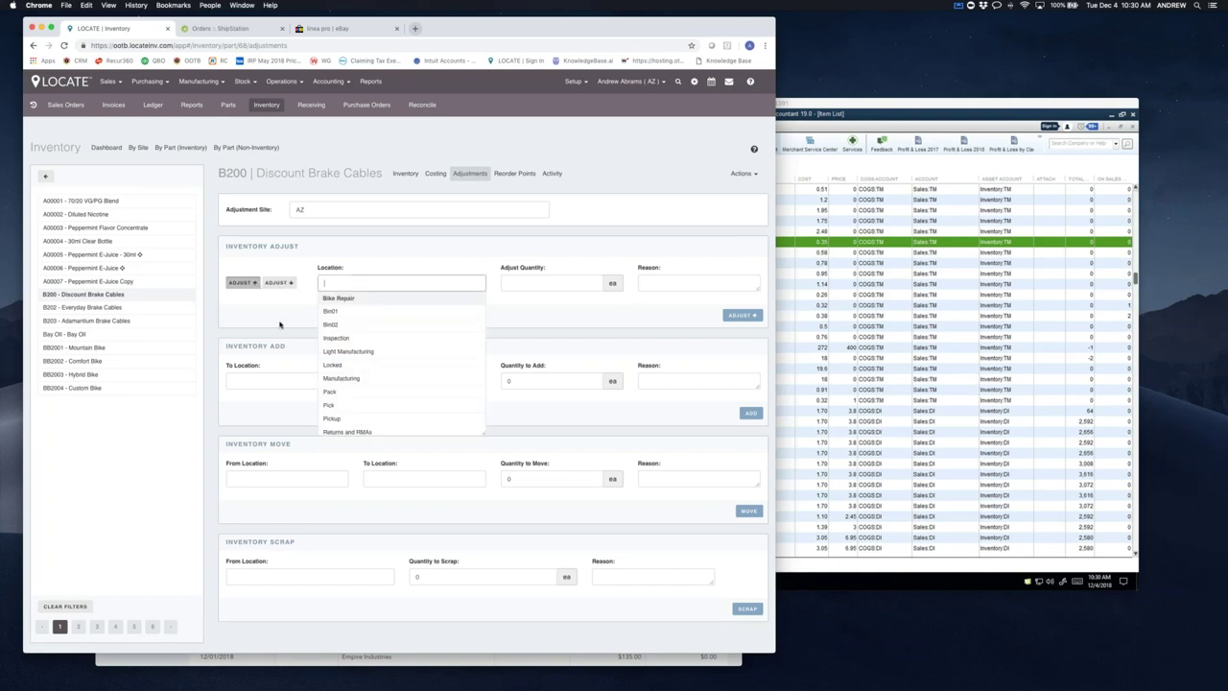
pyautogui.click(243, 287)
pyautogui.click(335, 283)
pyautogui.scroll(-2, 339, 413)
pyautogui.scroll(-2, 339, 419)
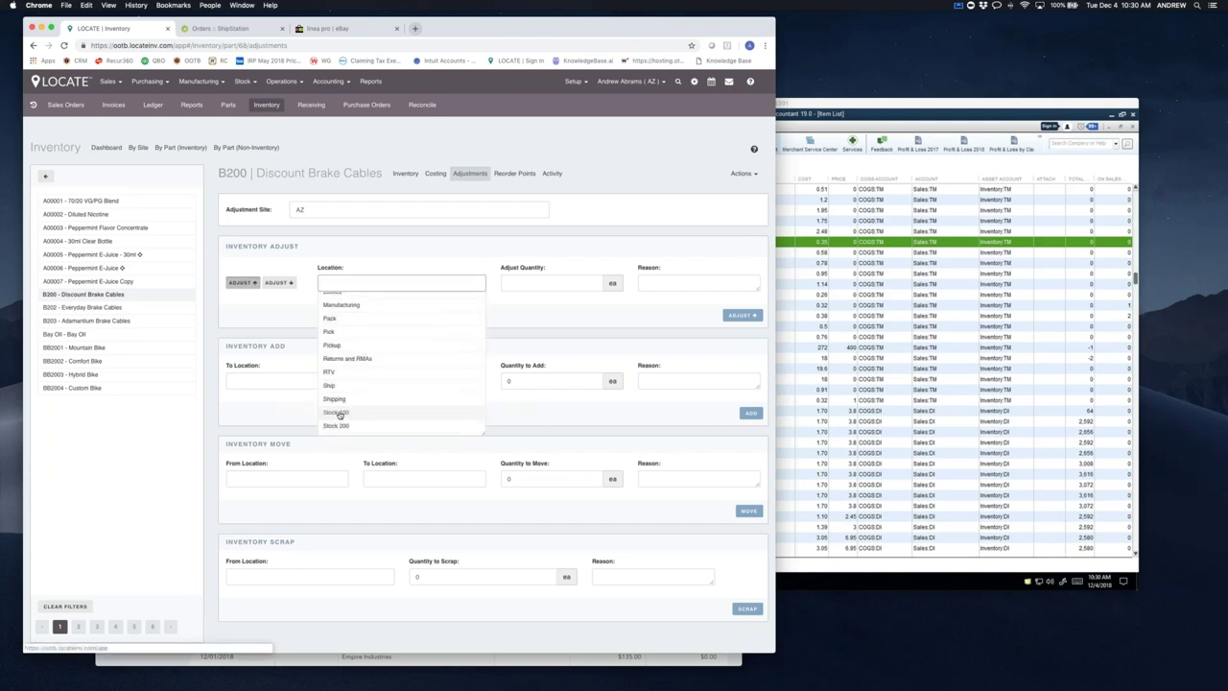
pyautogui.click(340, 427)
pyautogui.click(585, 282)
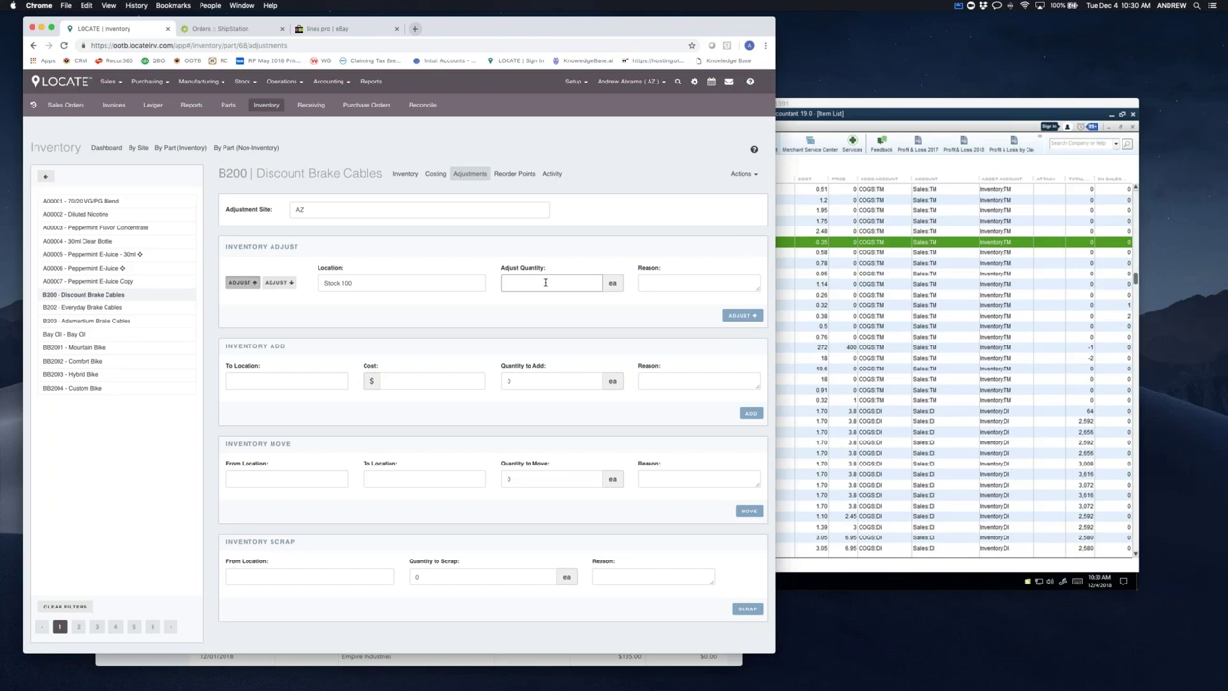
pyautogui.click(315, 477)
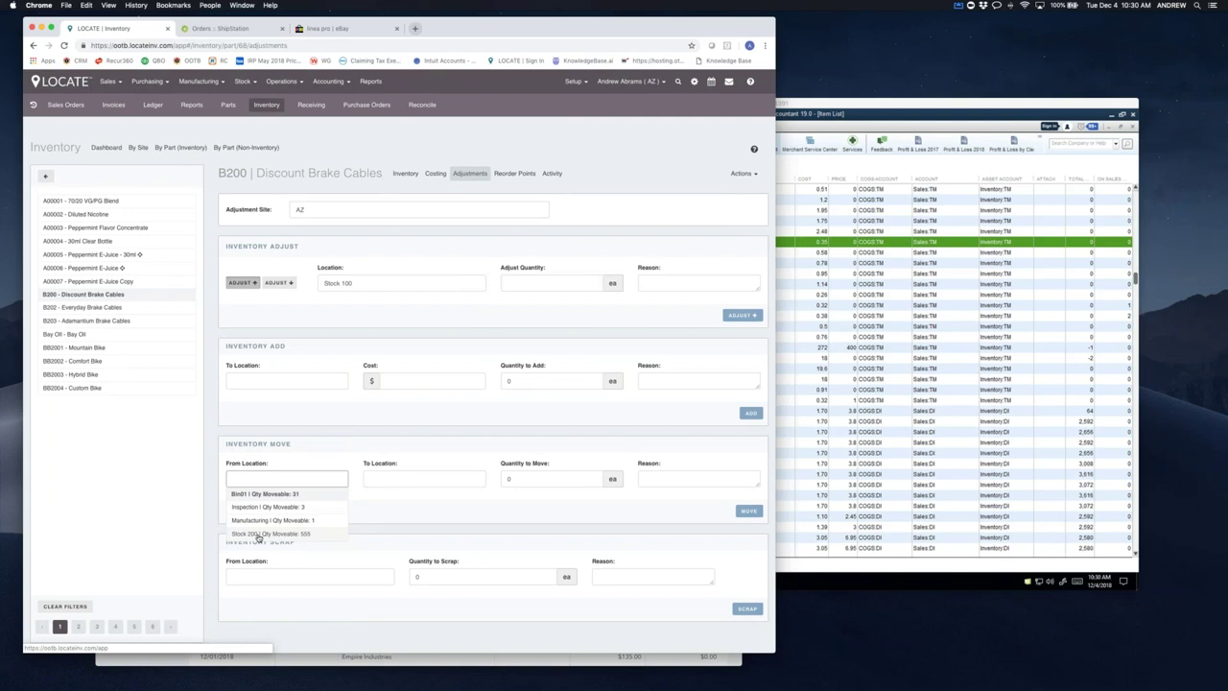
# - Switch the adjustment location to Stock 200, try the from/to lists unsaved, then view reorder points
pyautogui.click(363, 283)
pyautogui.moveTo(363, 282); pyautogui.dragTo(323, 282)
pyautogui.press('BackSpace')
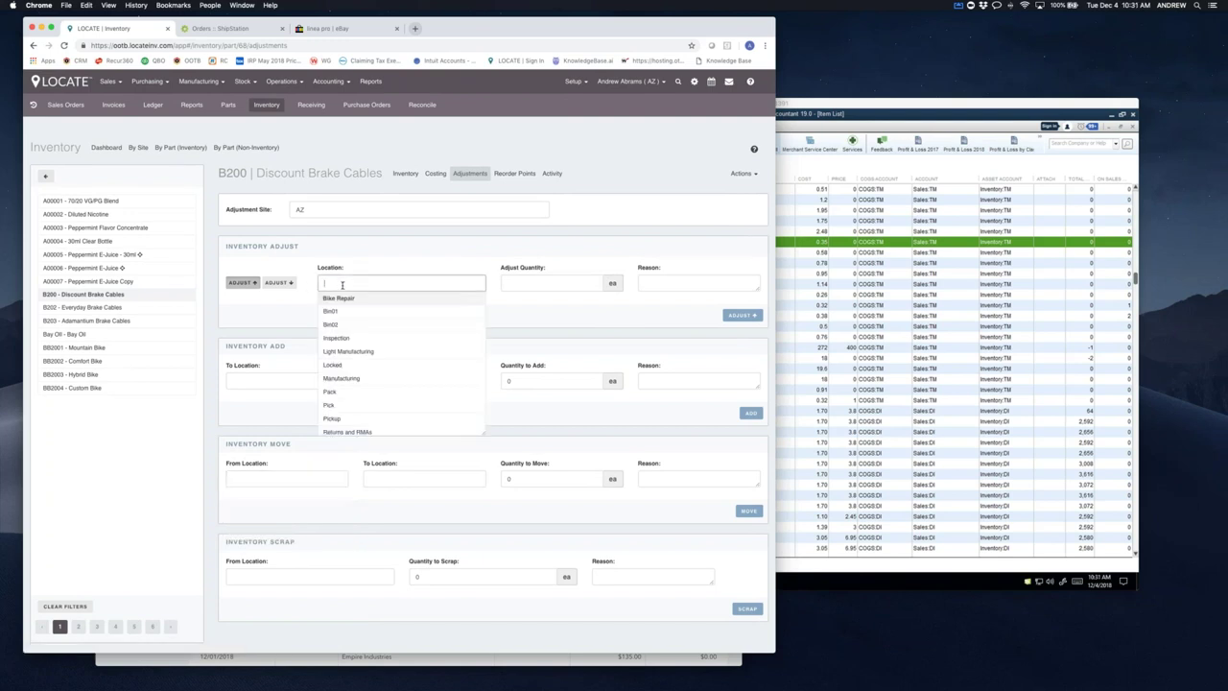
pyautogui.scroll(-3, 355, 368)
pyautogui.click(346, 426)
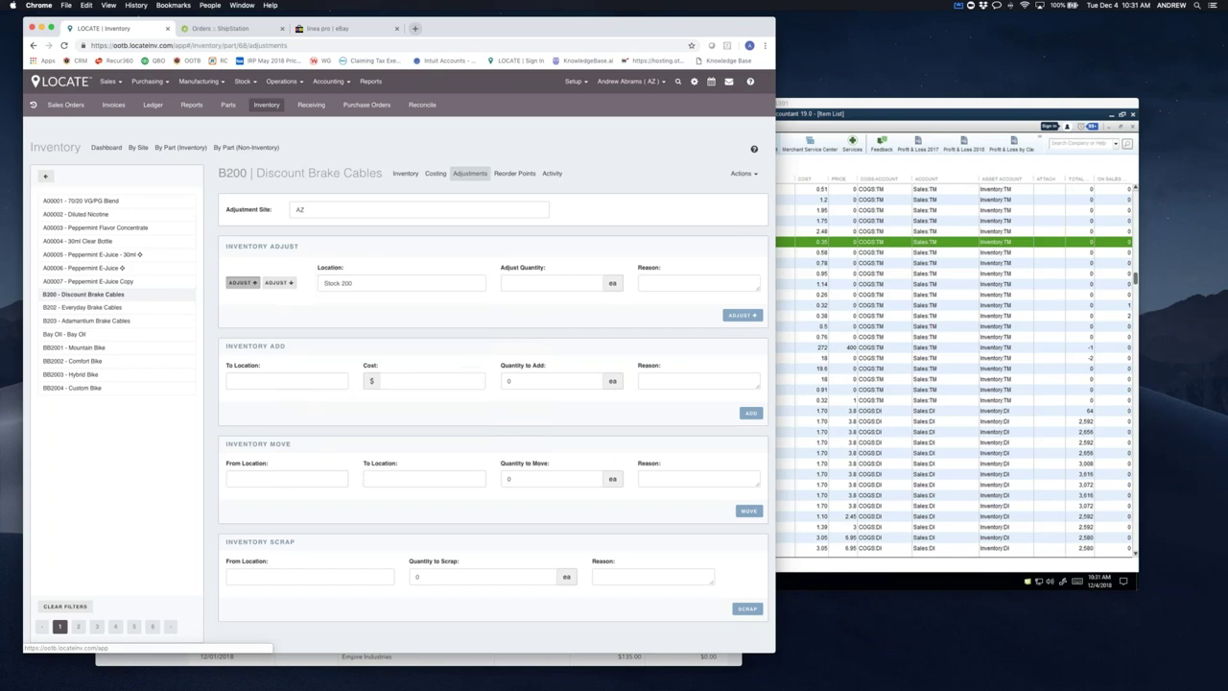
pyautogui.click(529, 282)
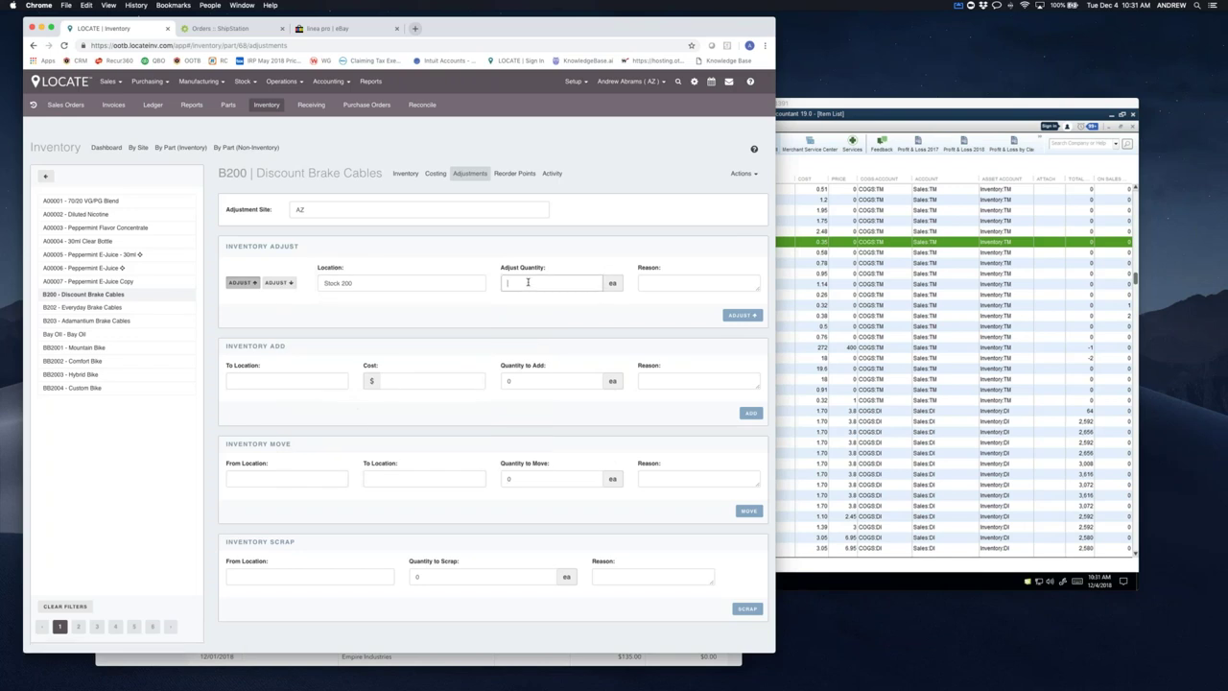
pyautogui.click(273, 479)
pyautogui.click(278, 493)
pyautogui.click(423, 475)
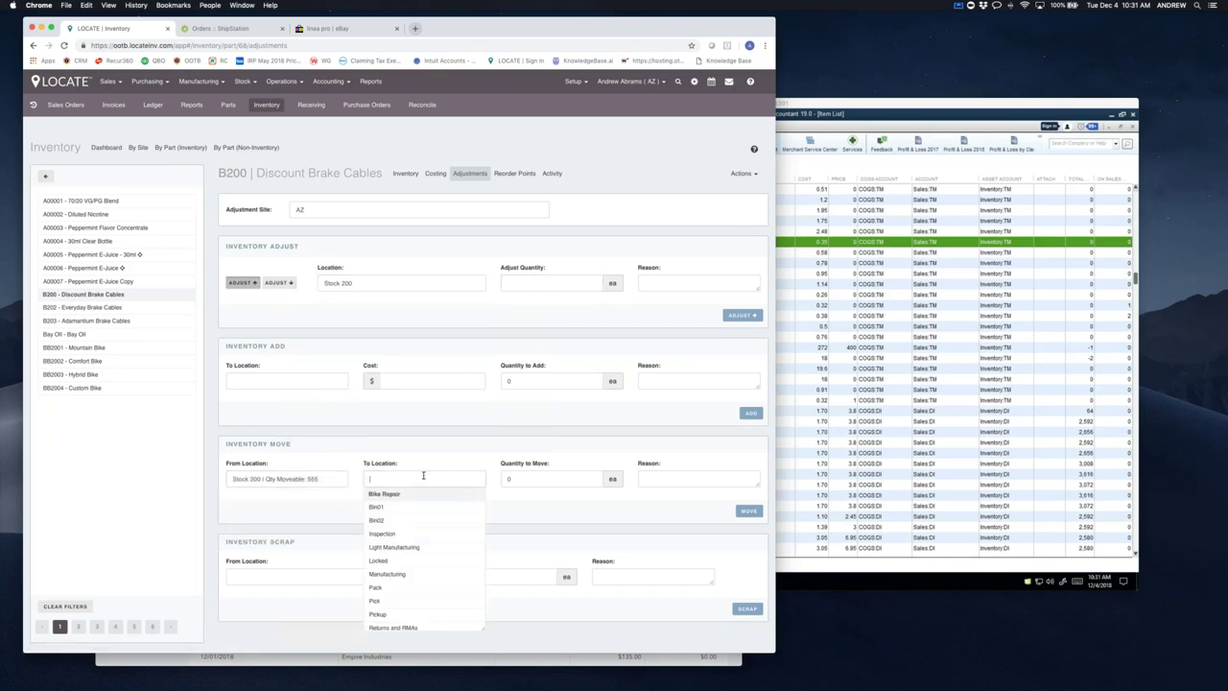
pyautogui.click(336, 506)
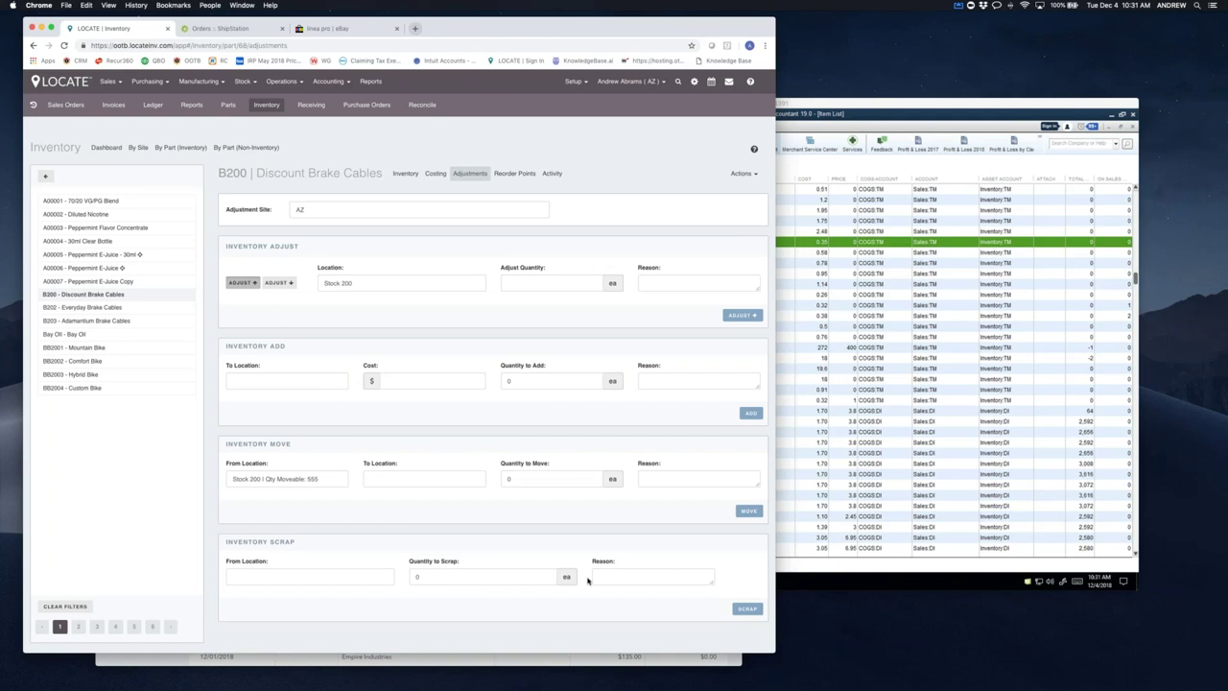
pyautogui.click(618, 577)
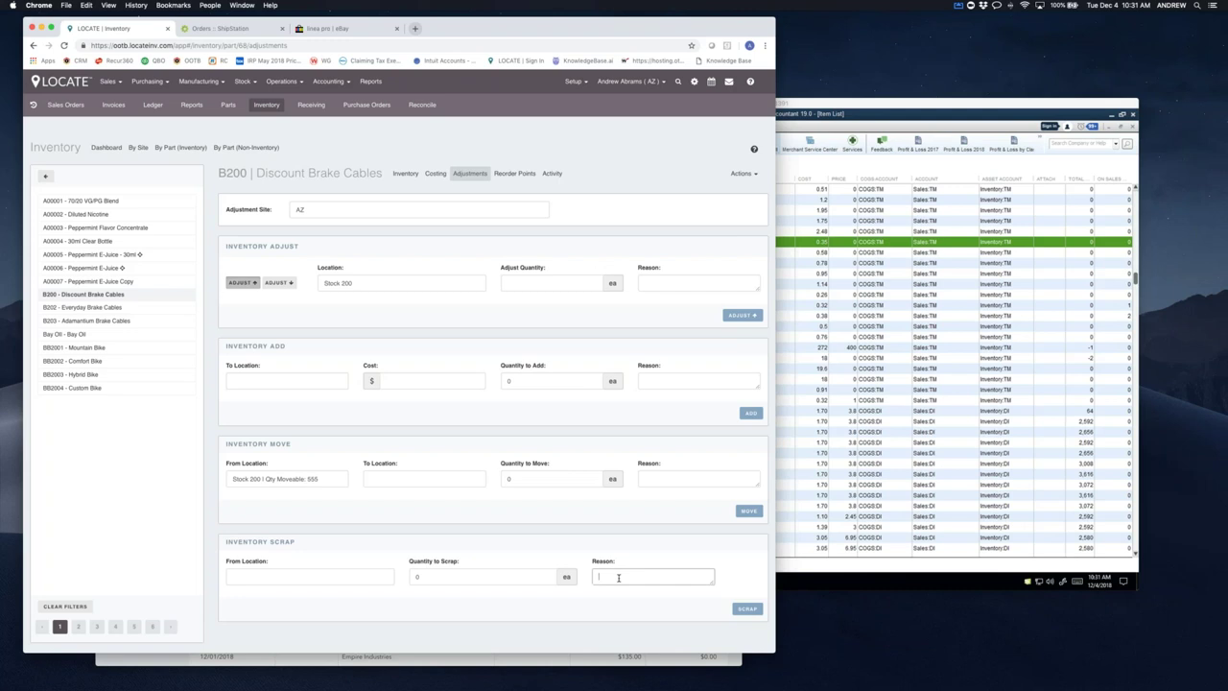
pyautogui.click(514, 175)
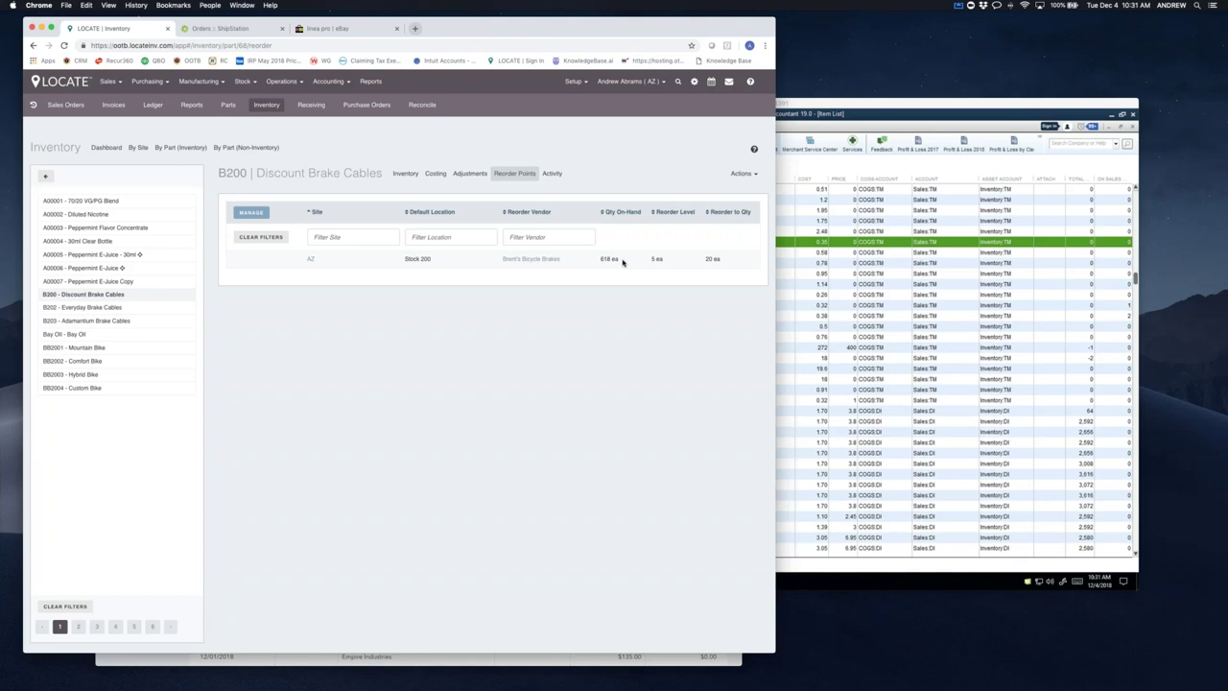
# - Page through B200's activity history back to the older 11/29/18 stock movements
pyautogui.click(552, 174)
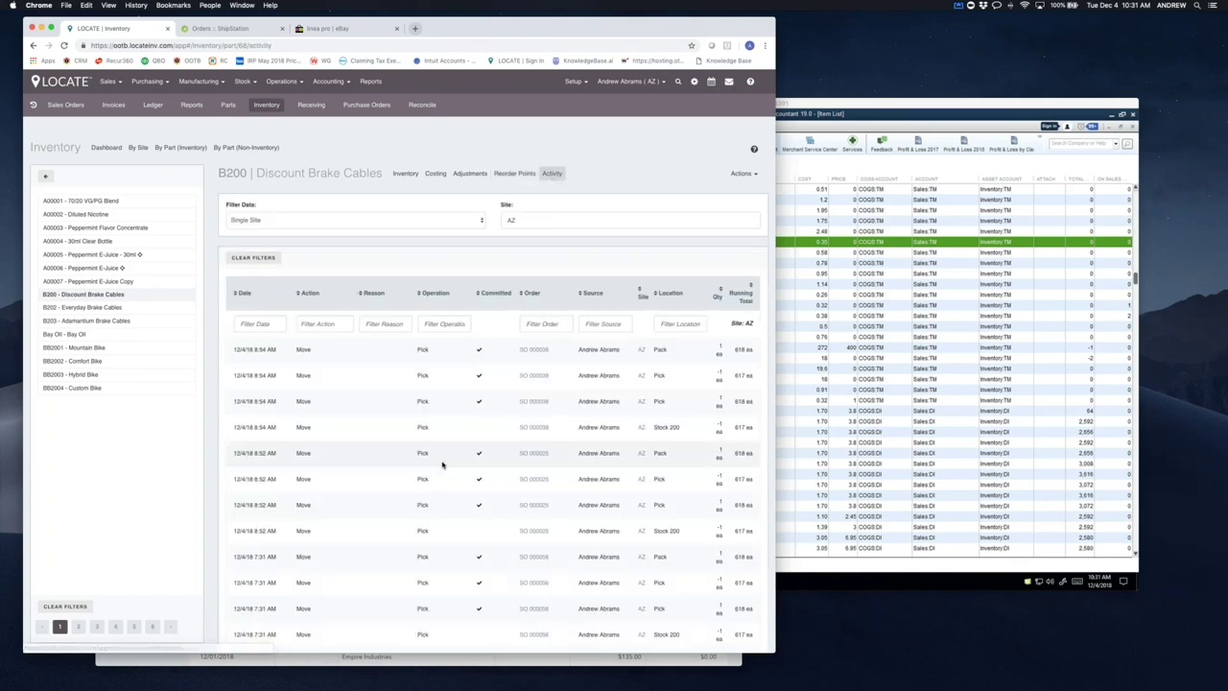
pyautogui.scroll(-1, 442, 466)
pyautogui.scroll(-3, 442, 465)
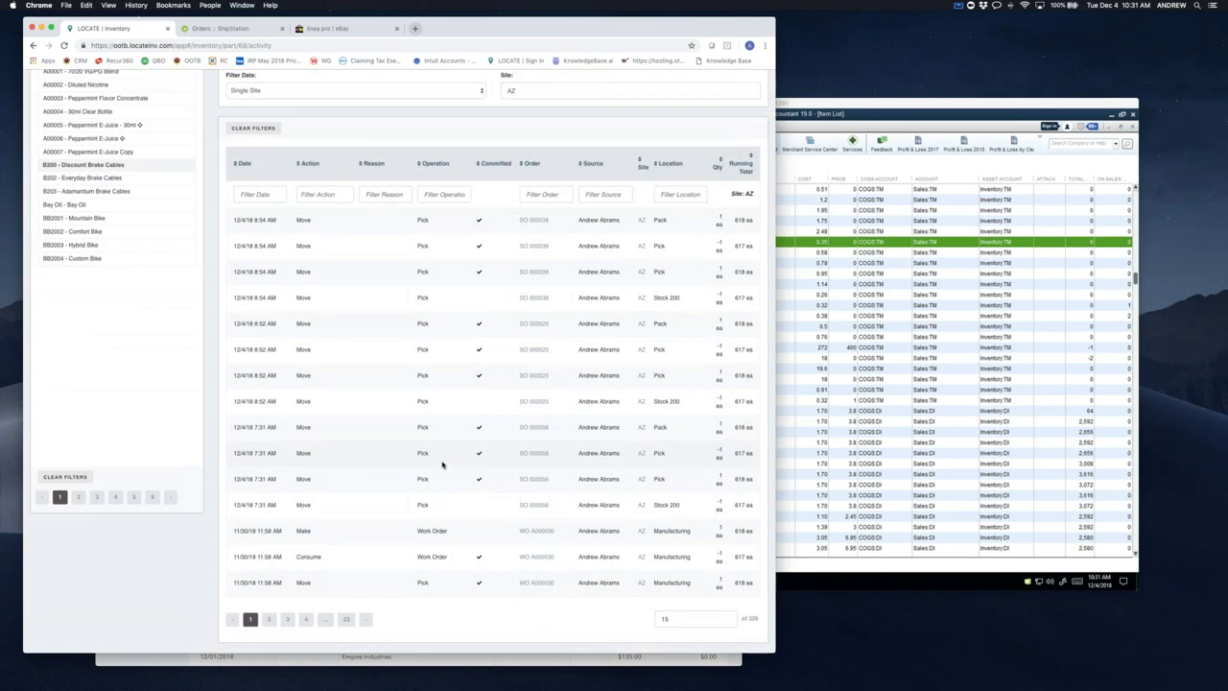
pyautogui.click(275, 623)
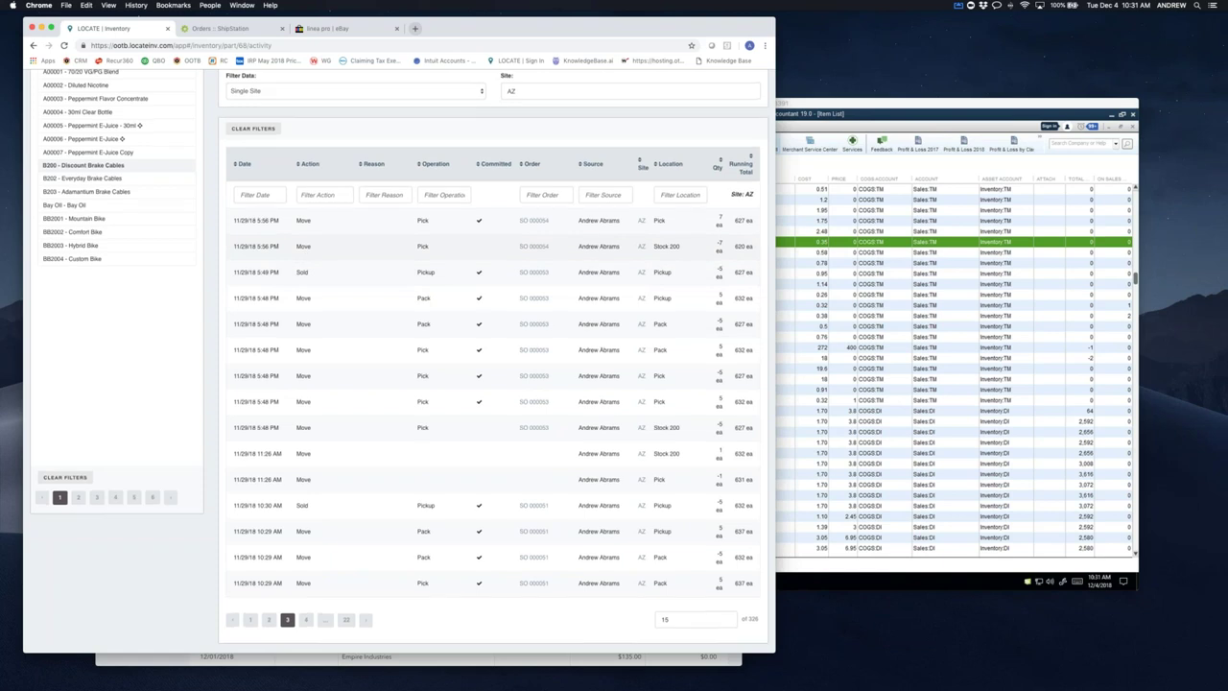
pyautogui.scroll(3, 401, 365)
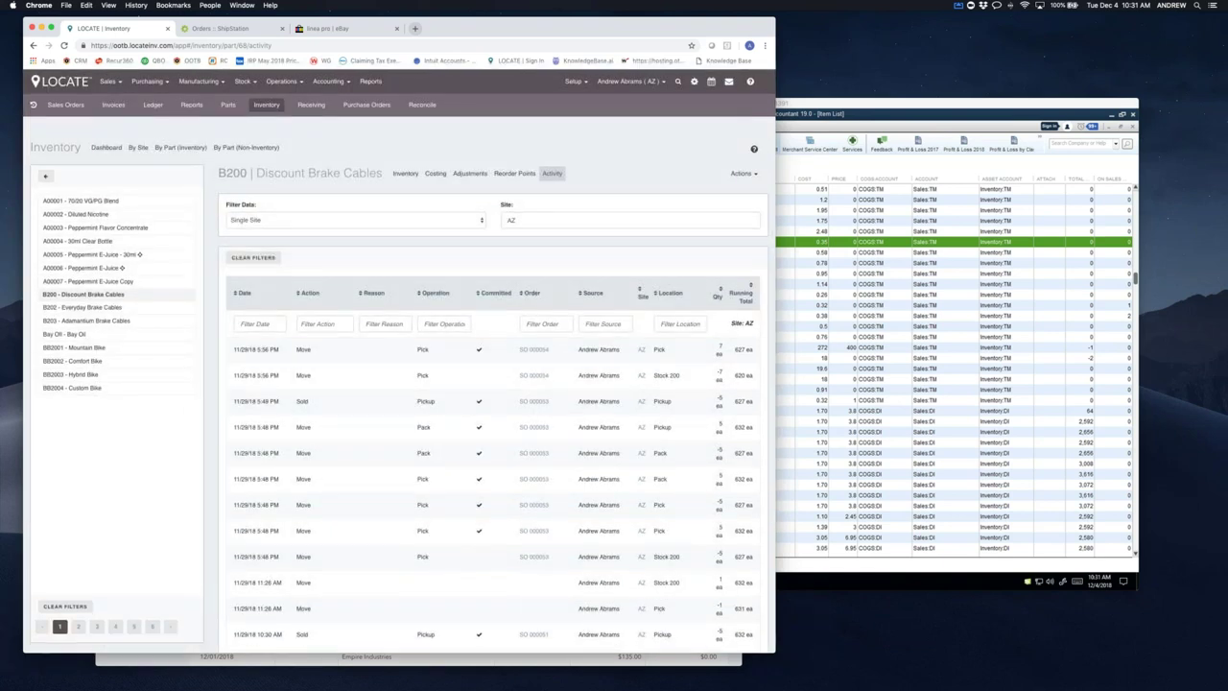
pyautogui.click(742, 173)
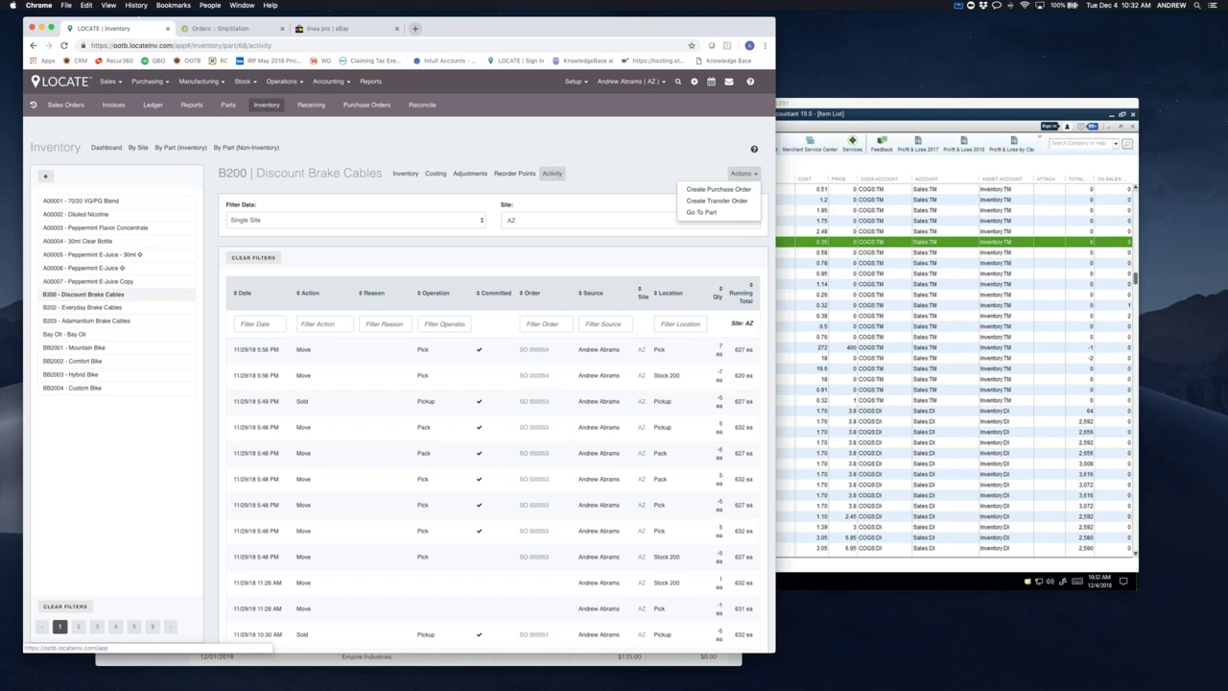
# - Create and save a purchase order for 200 ea of B200 Discount Brake Cables
pyautogui.click(737, 189)
pyautogui.click(370, 130)
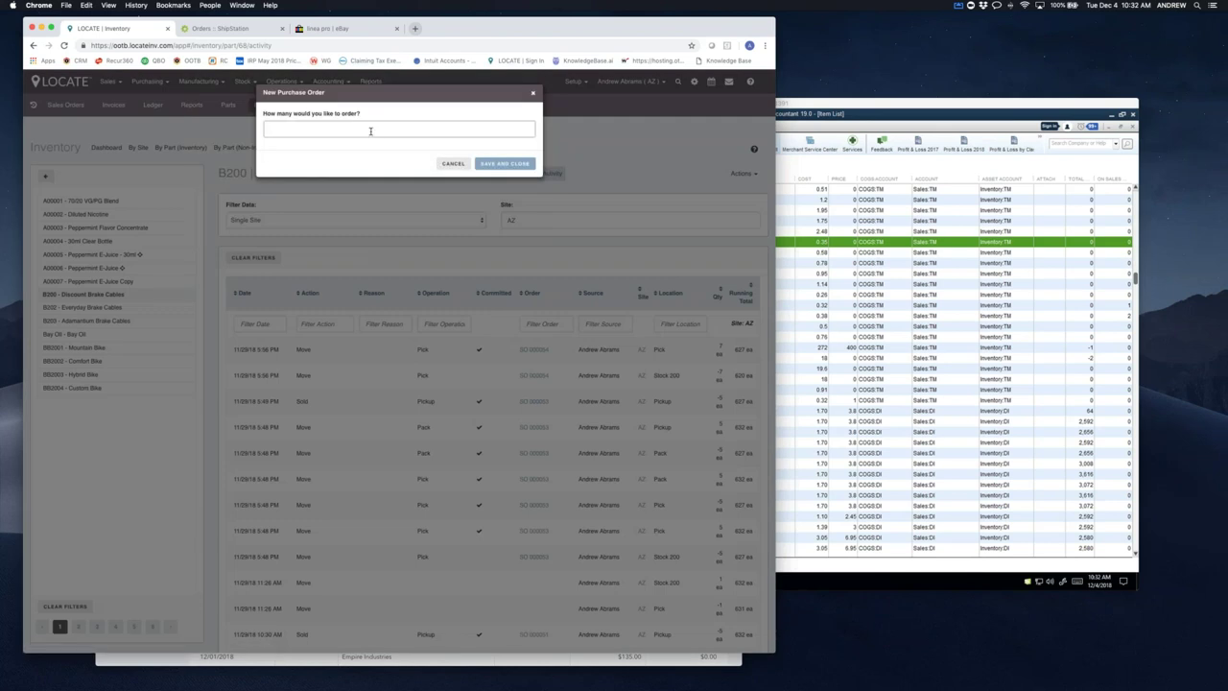
pyautogui.write('200')
pyautogui.click(494, 165)
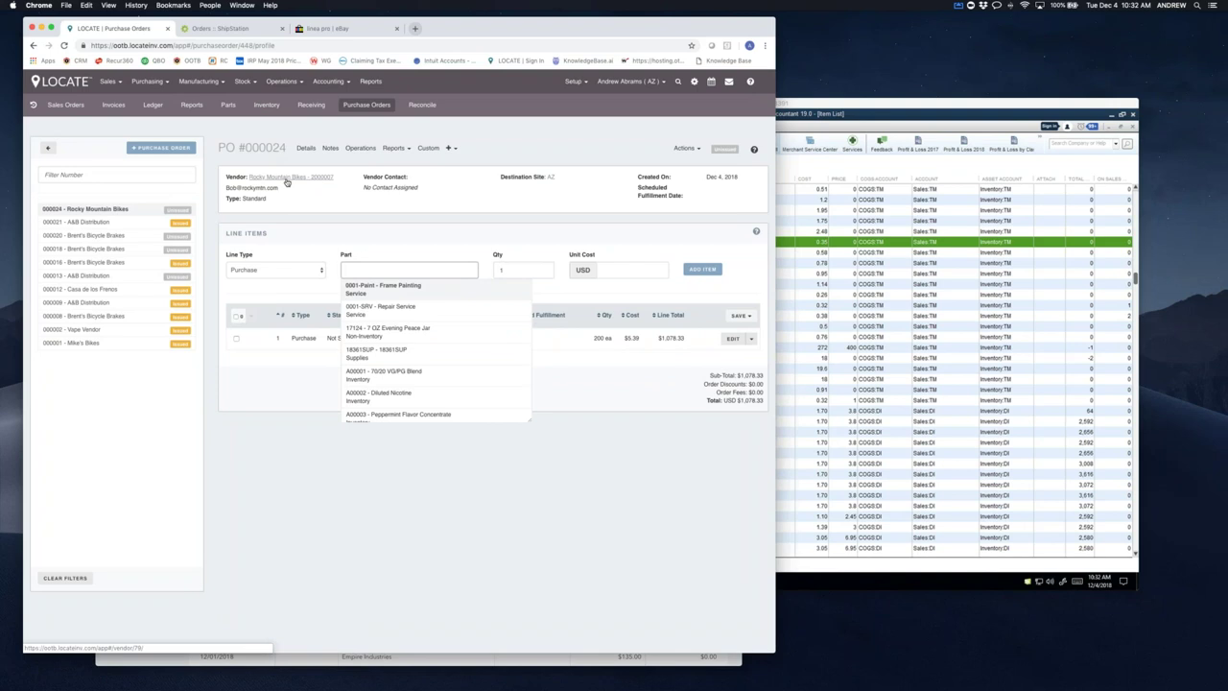
# - Check B200's customer and vendor part numbers, then return to purchase order #000024
pyautogui.click(403, 338)
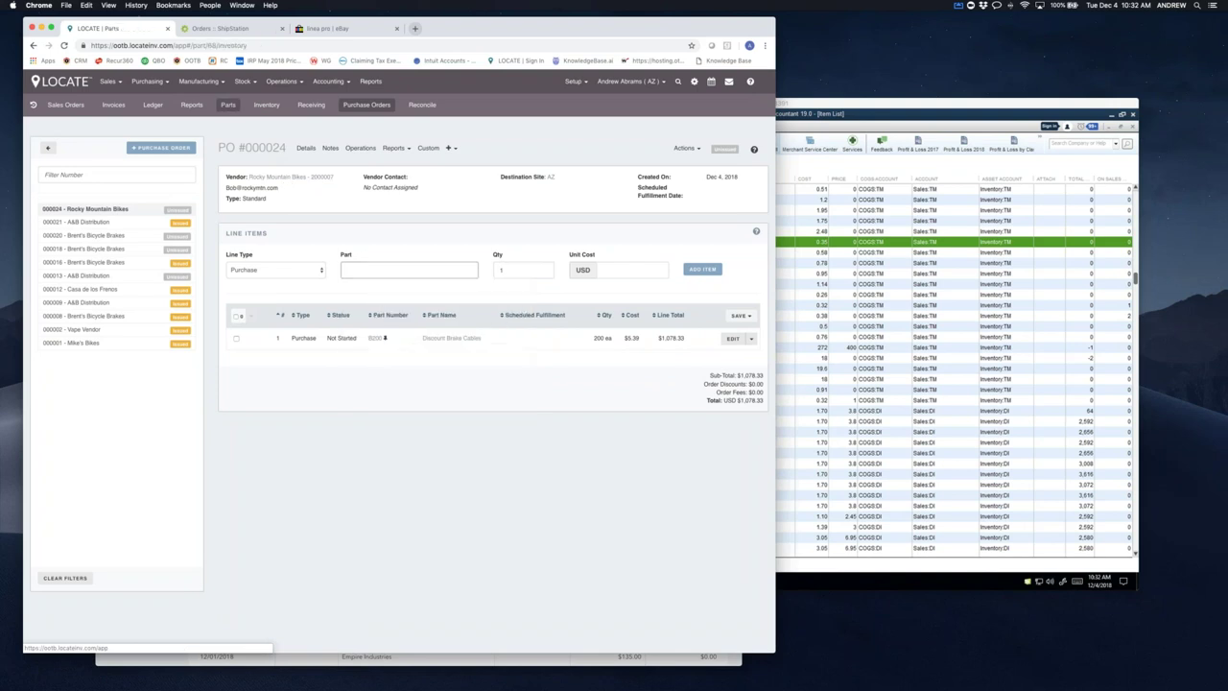
pyautogui.click(693, 145)
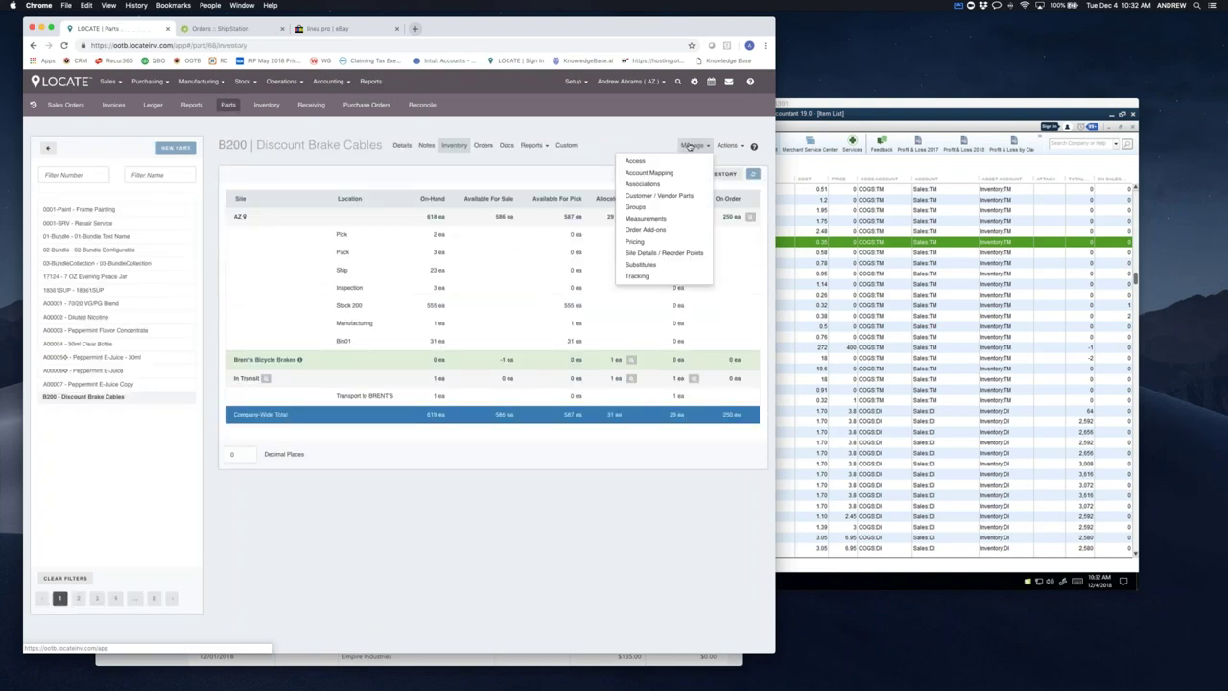
pyautogui.click(667, 196)
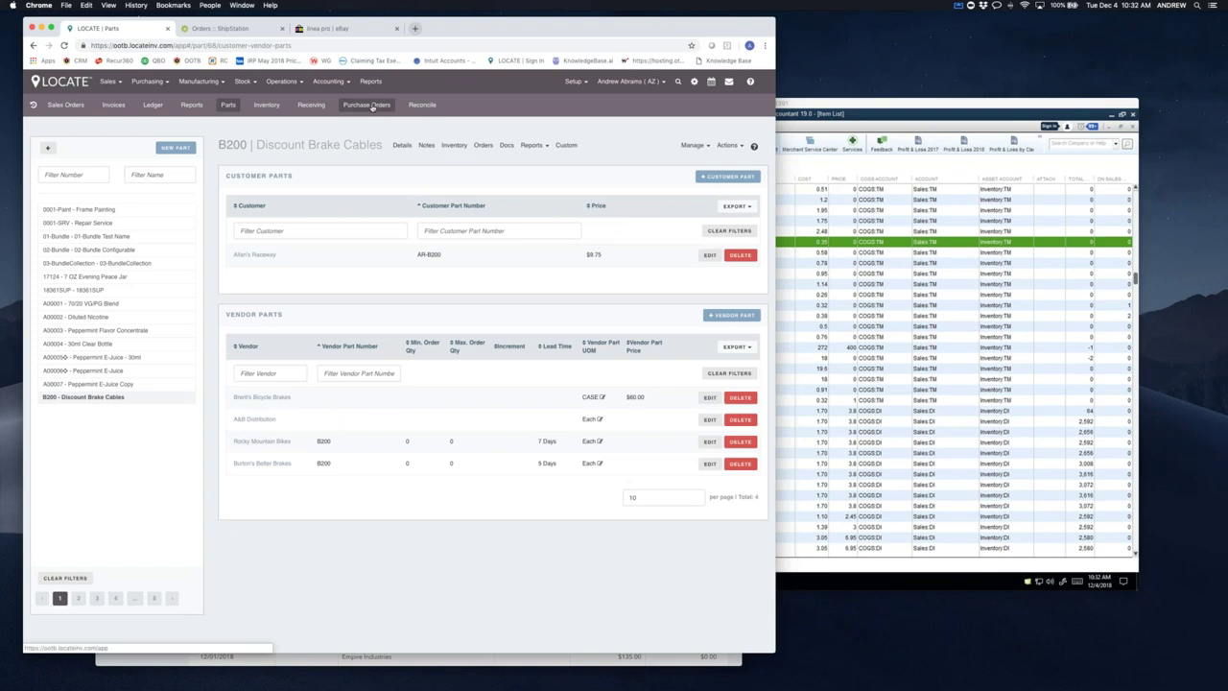
pyautogui.click(372, 106)
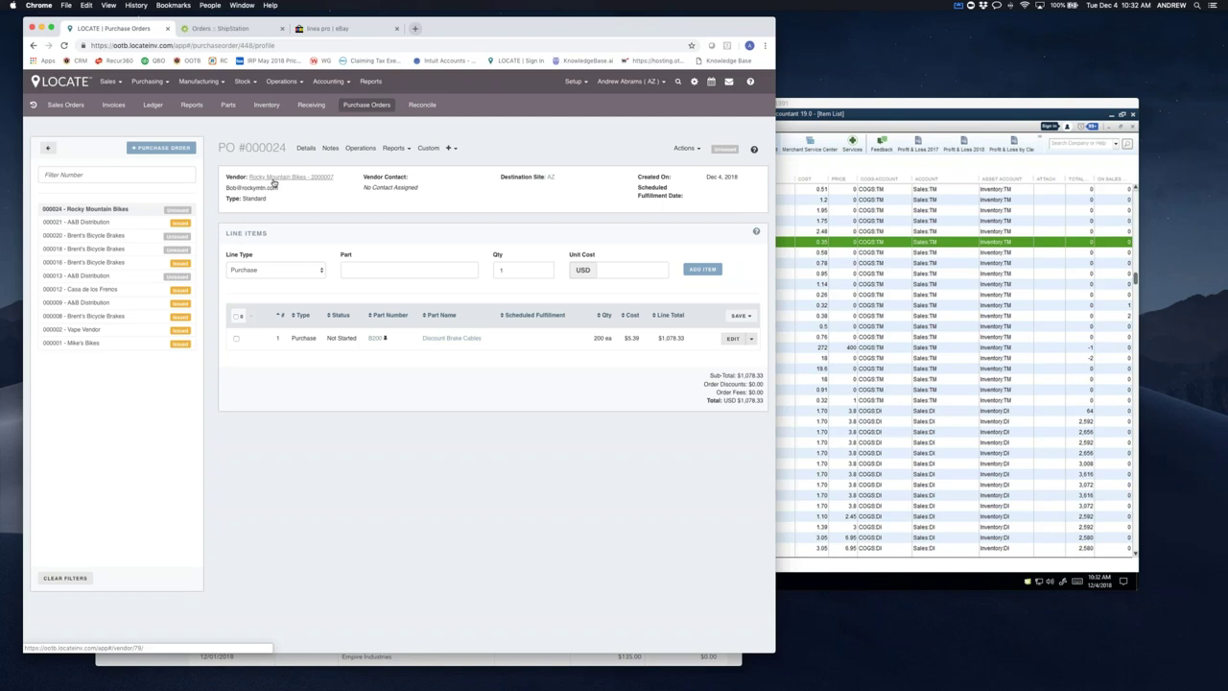
pyautogui.click(686, 150)
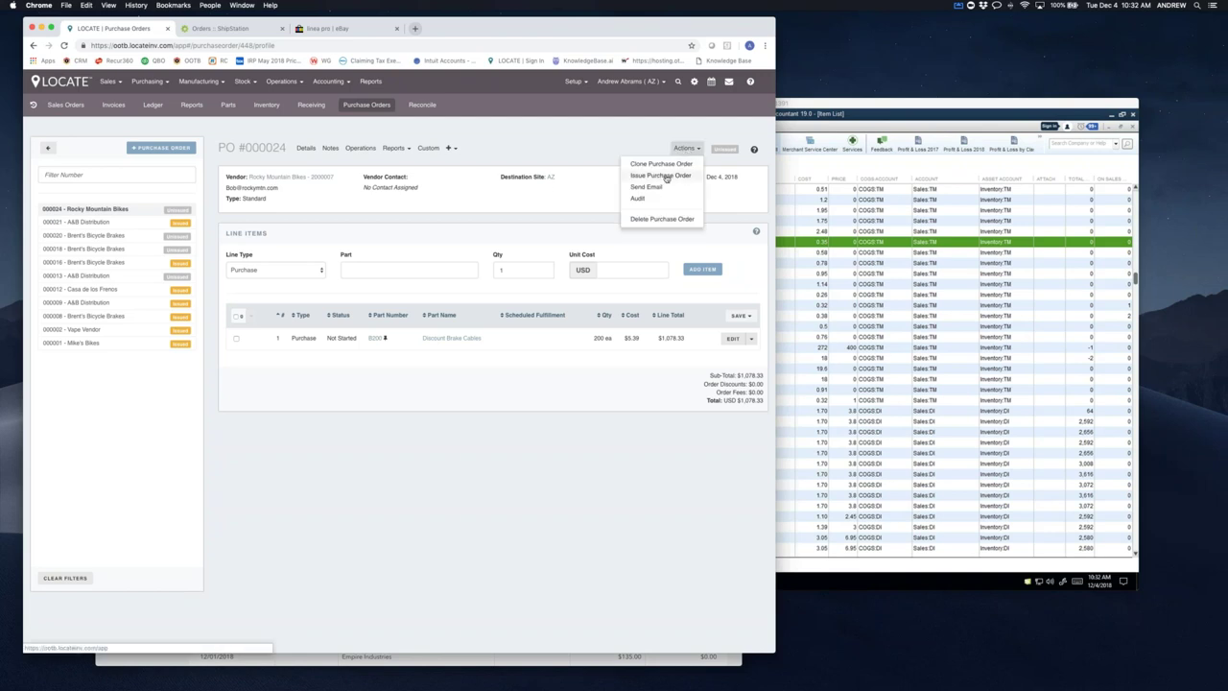
# - Issue purchase order #000024, then preview and close its Purchase Order report
pyautogui.click(662, 176)
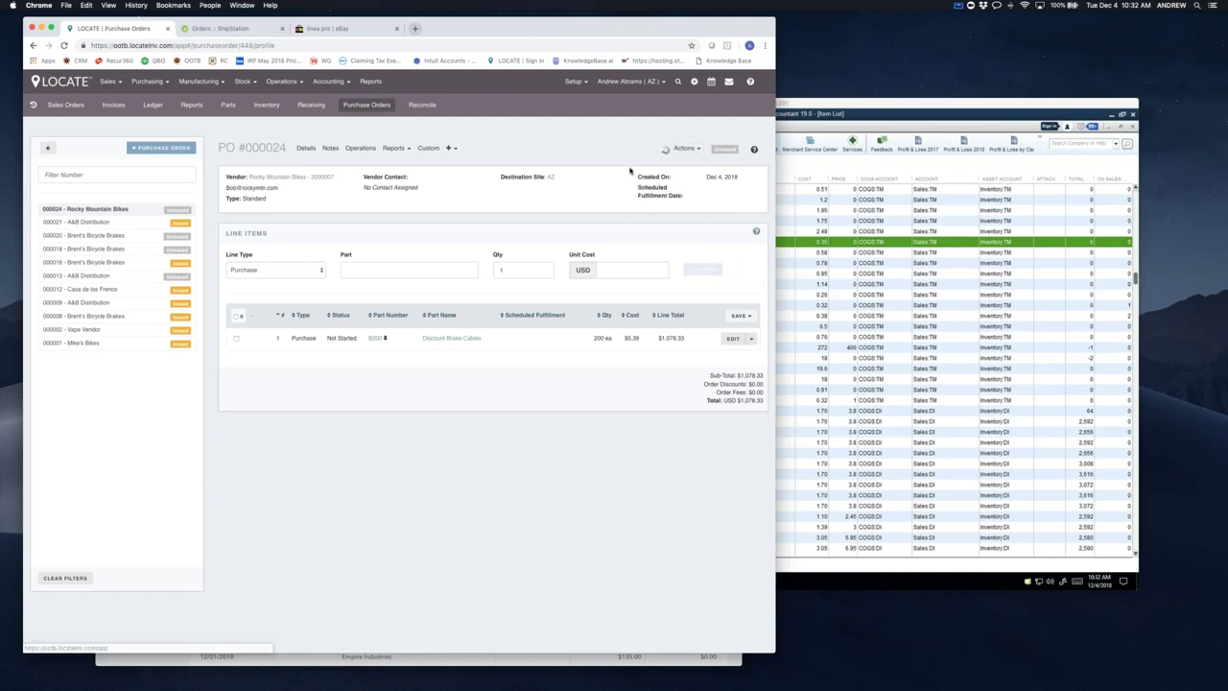
pyautogui.click(407, 150)
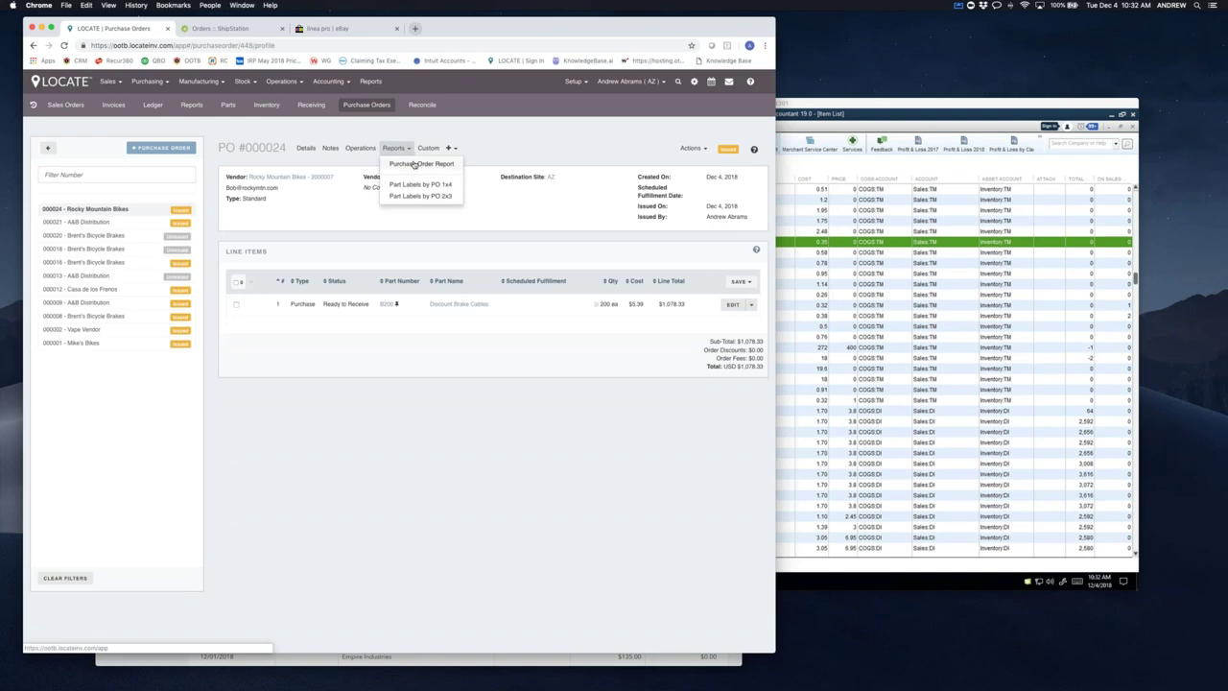
pyautogui.click(414, 164)
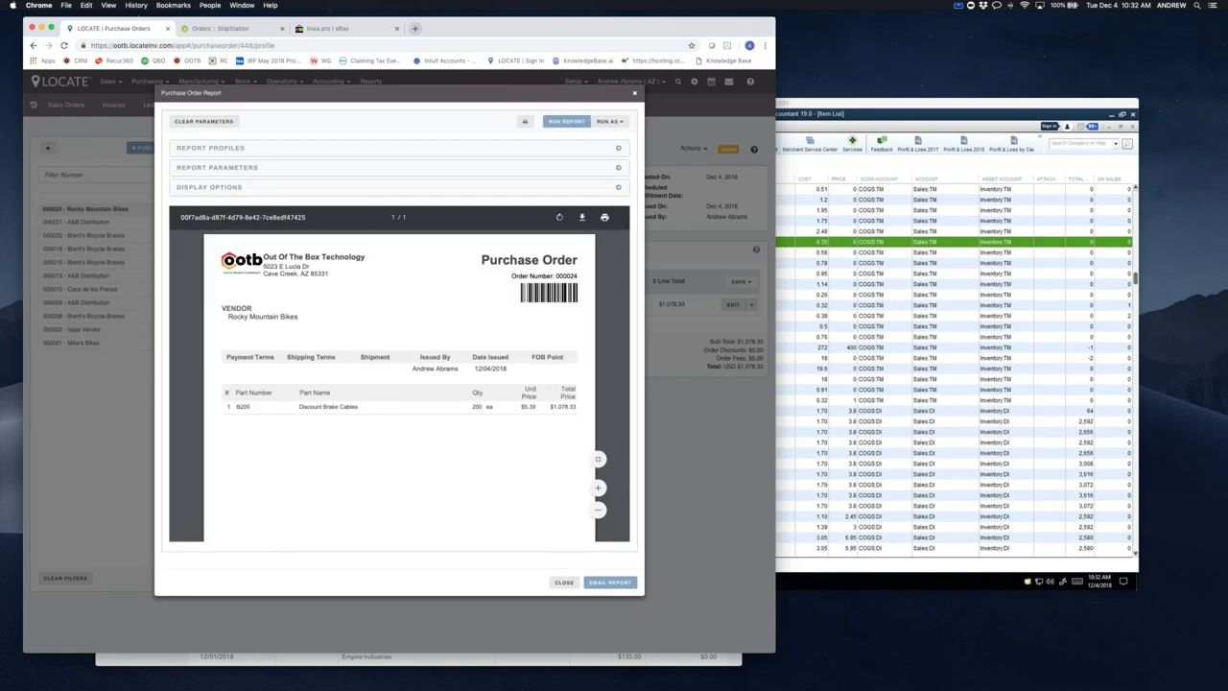
pyautogui.scroll(-2, 399, 383)
pyautogui.scroll(2, 399, 384)
pyautogui.click(634, 93)
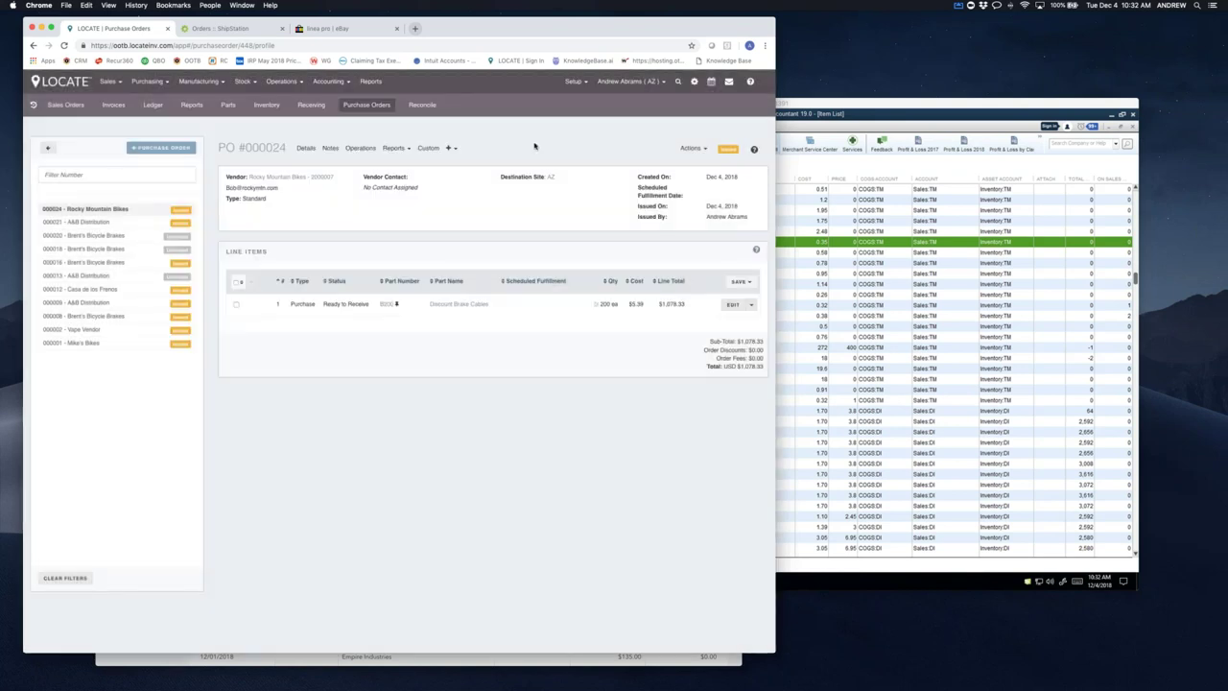
# - Return to the Receiving receipts list, where receipt 000023 is still In Progress
pyautogui.click(316, 104)
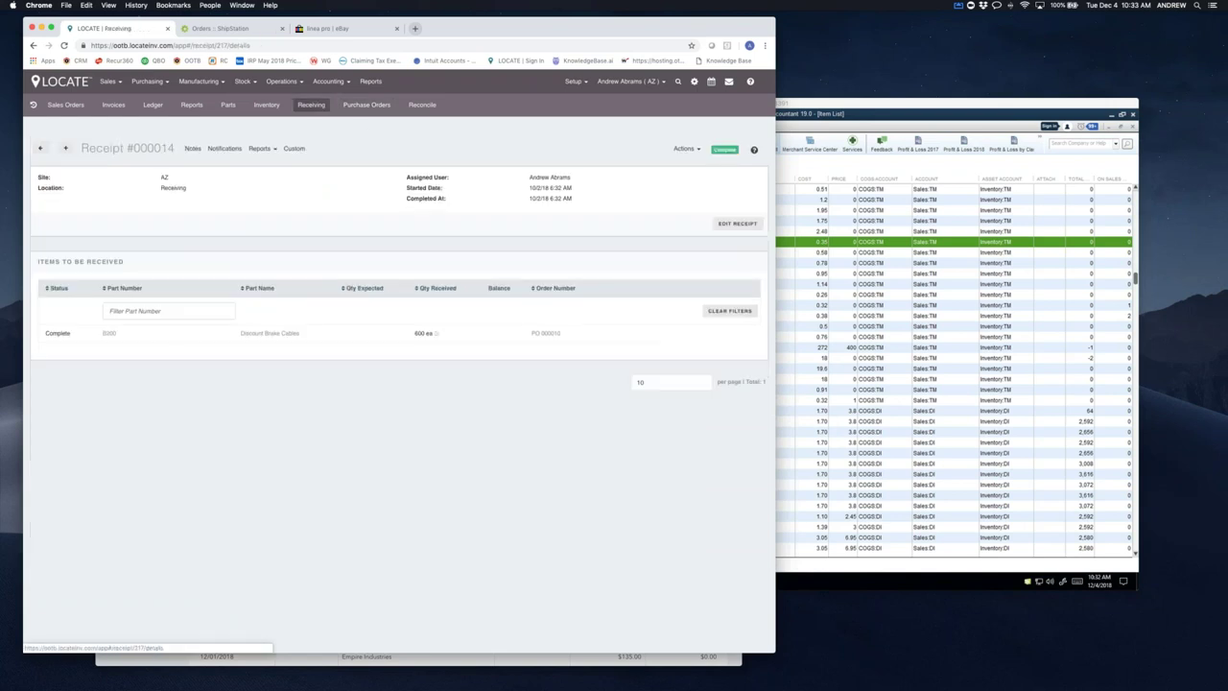
pyautogui.click(43, 150)
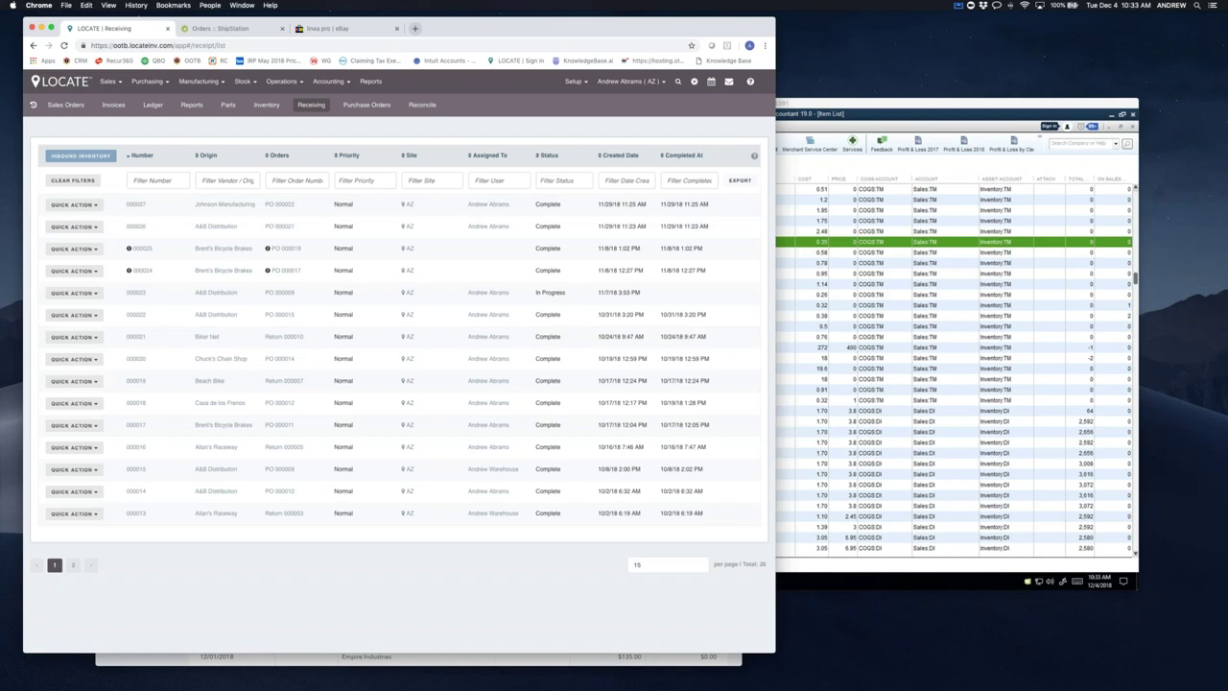
pyautogui.click(1012, 36)
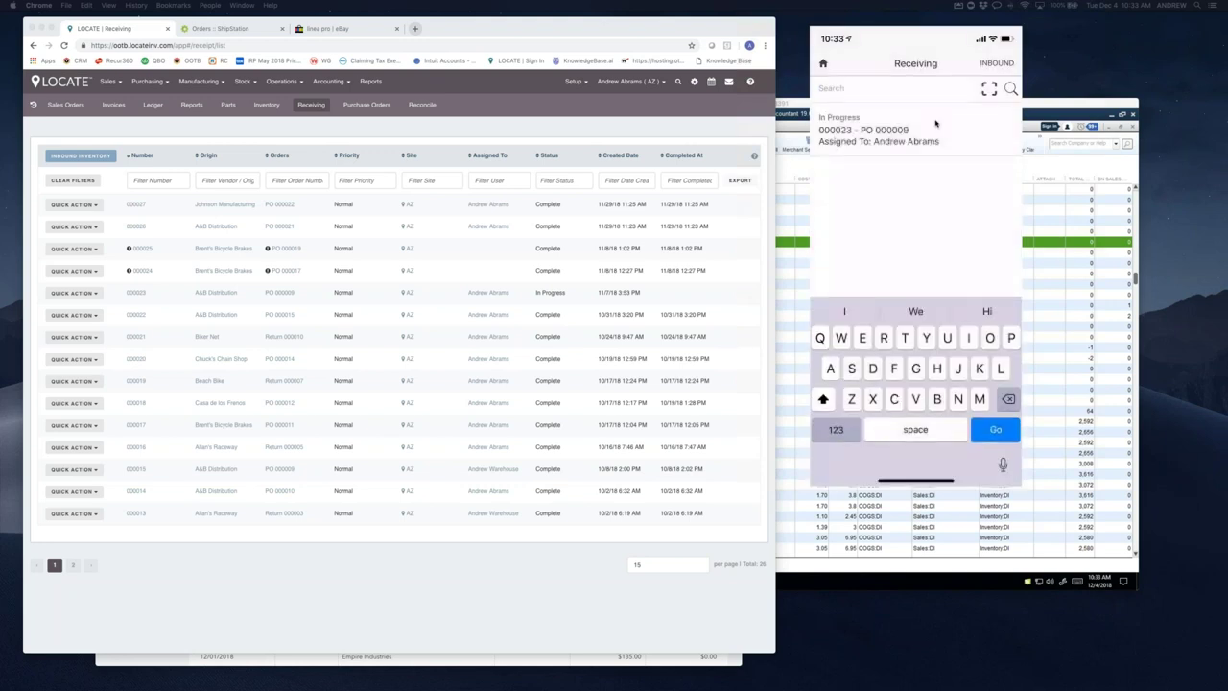
# - Reload PO #000024 and open receipt 000028 from its receipts and operations
pyautogui.click(424, 117)
pyautogui.click(368, 105)
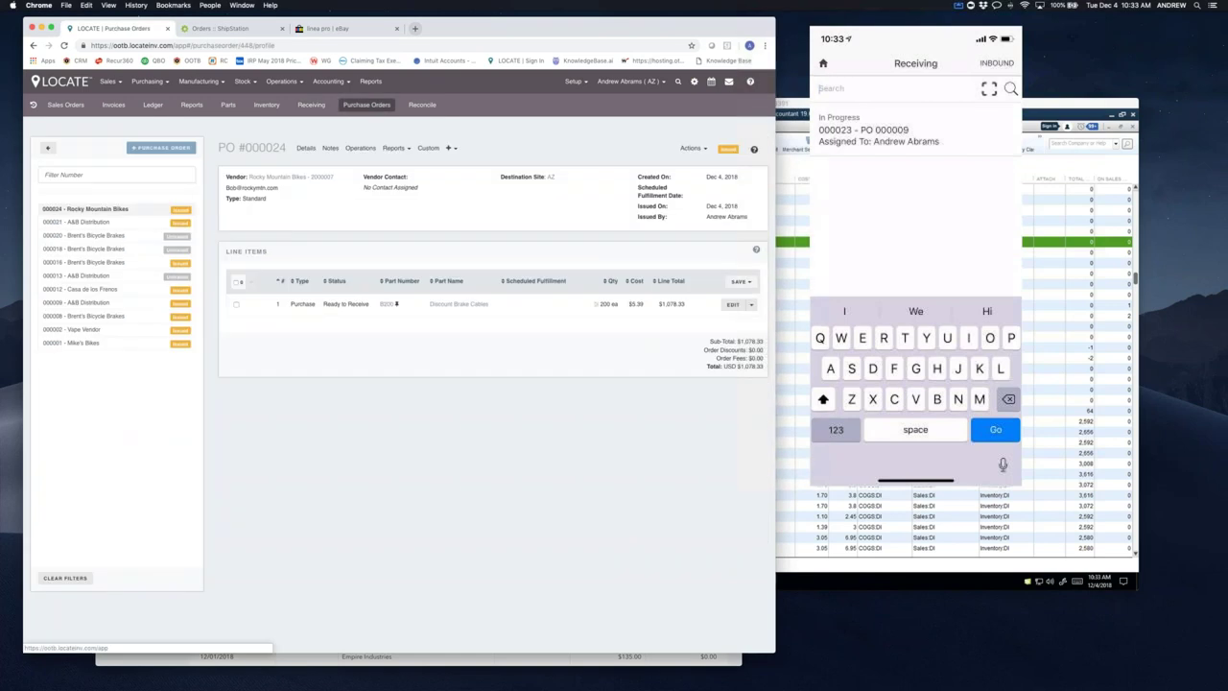
pyautogui.click(63, 46)
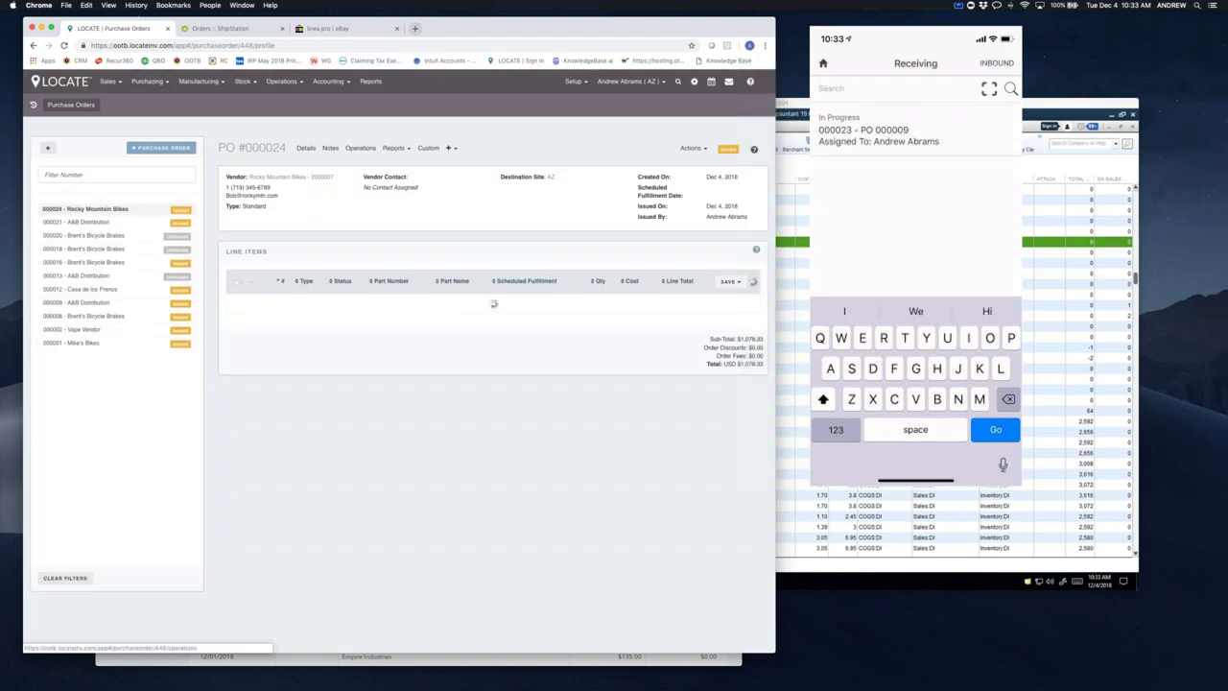
pyautogui.click(360, 149)
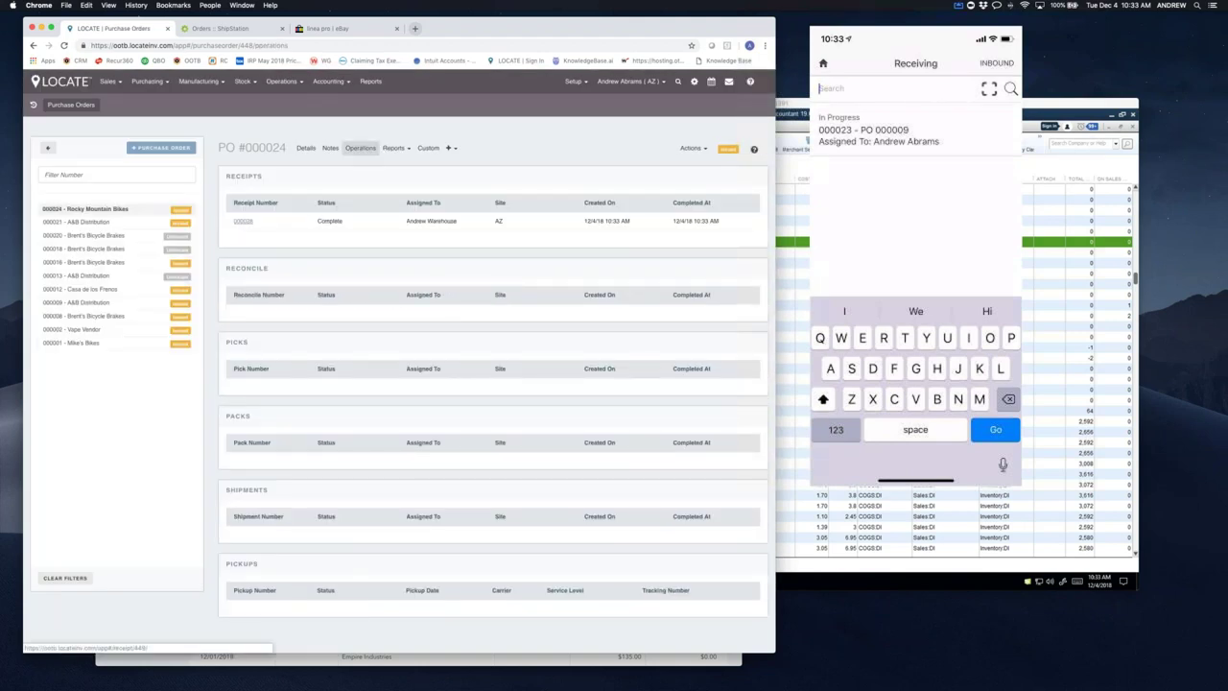
pyautogui.click(243, 221)
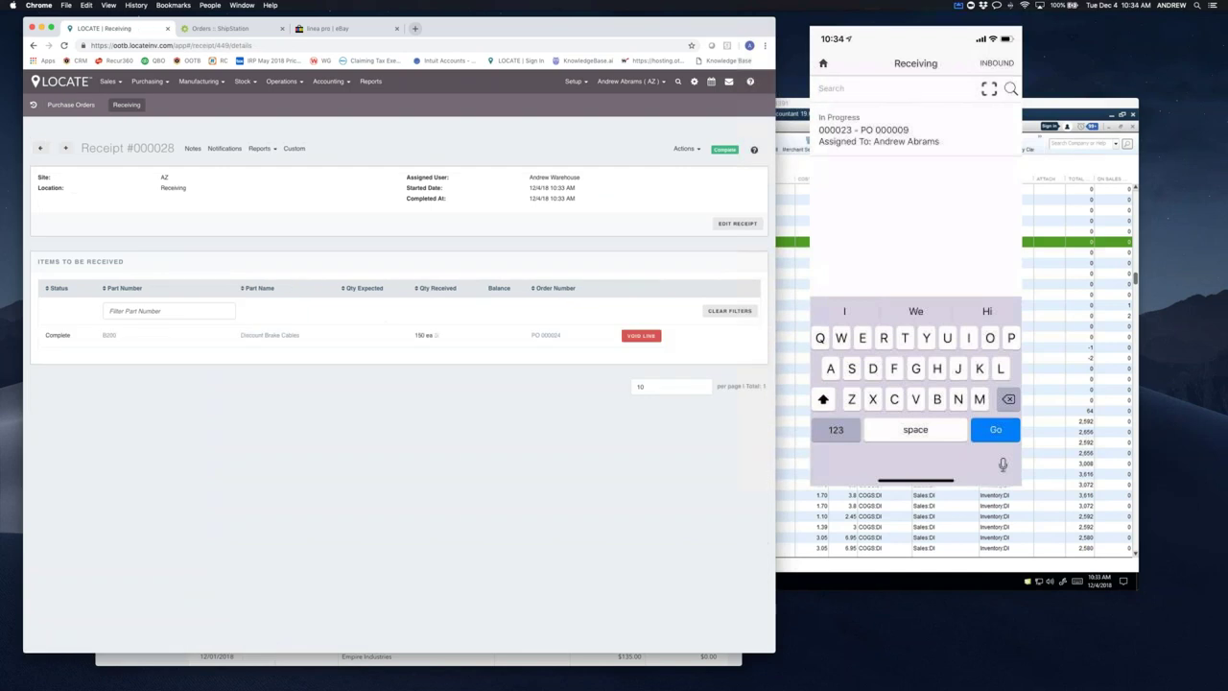
pyautogui.moveTo(438, 339)
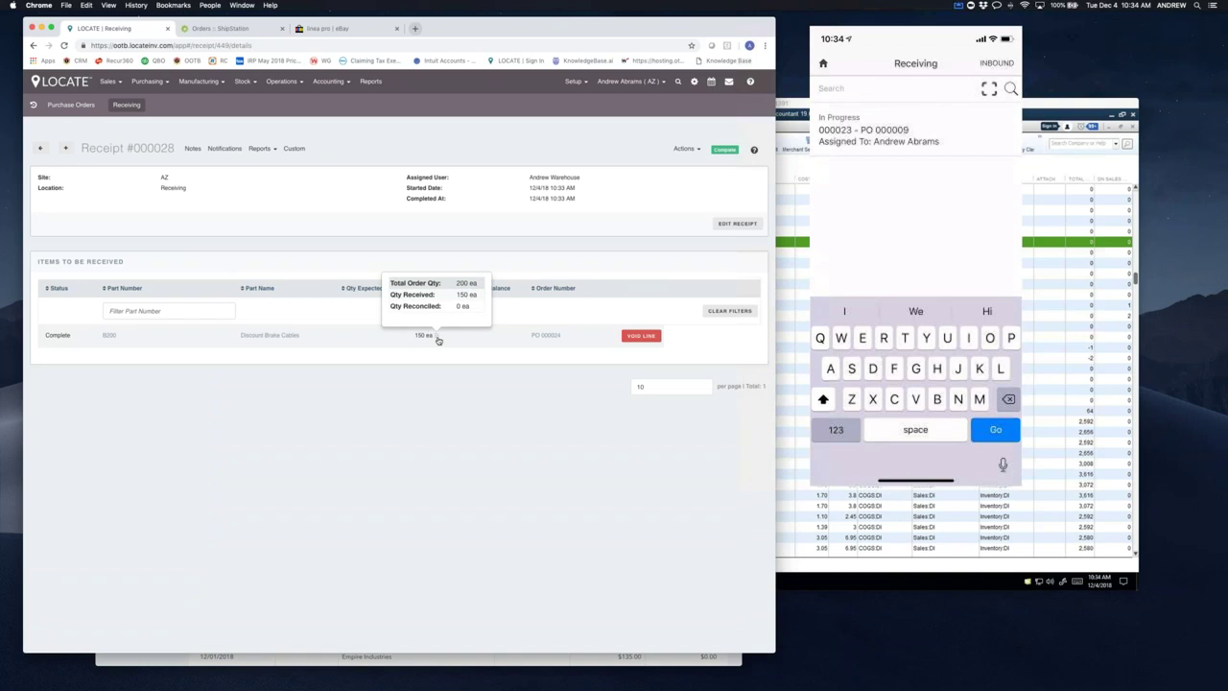
# - View PO #000024's details: 200 ea Discount Brake Cables ordered, 150 ea received
pyautogui.click(69, 104)
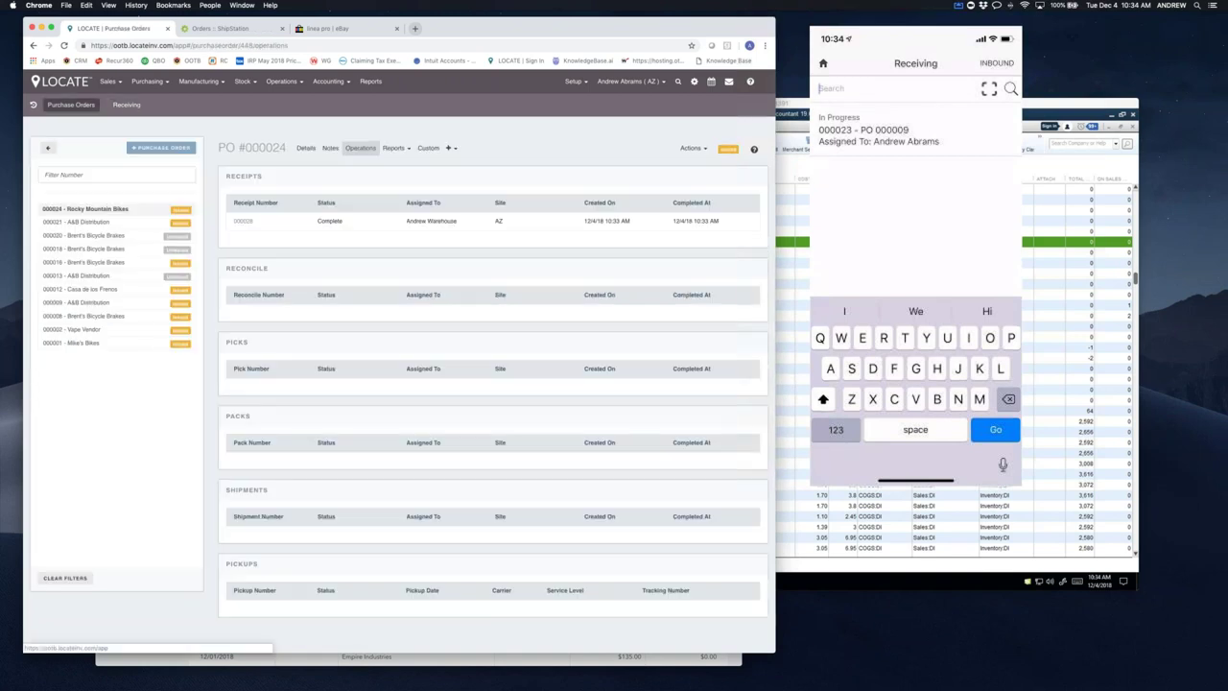
pyautogui.click(233, 154)
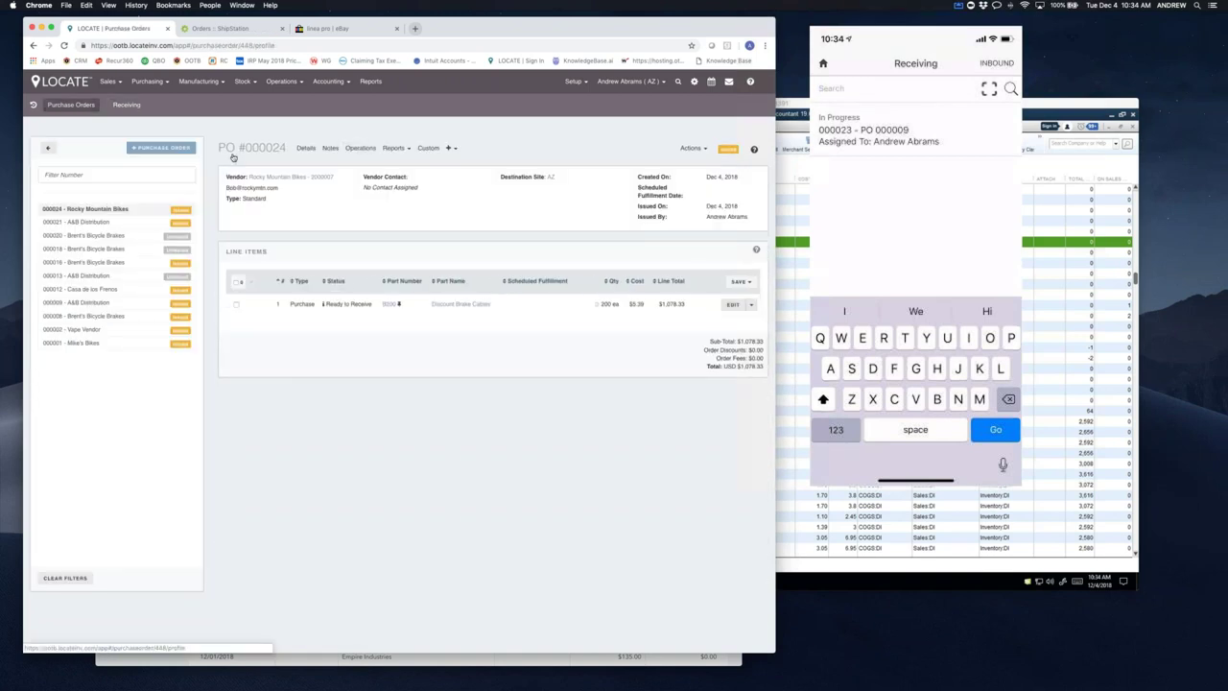
pyautogui.moveTo(598, 305)
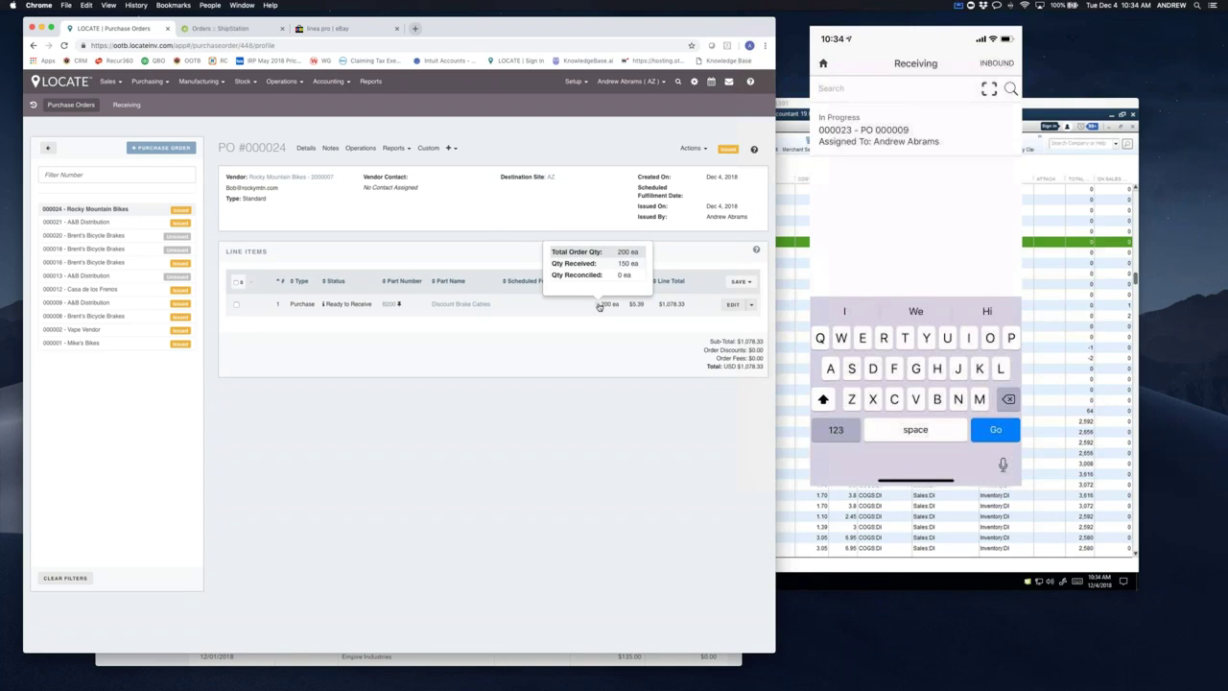
pyautogui.click(284, 81)
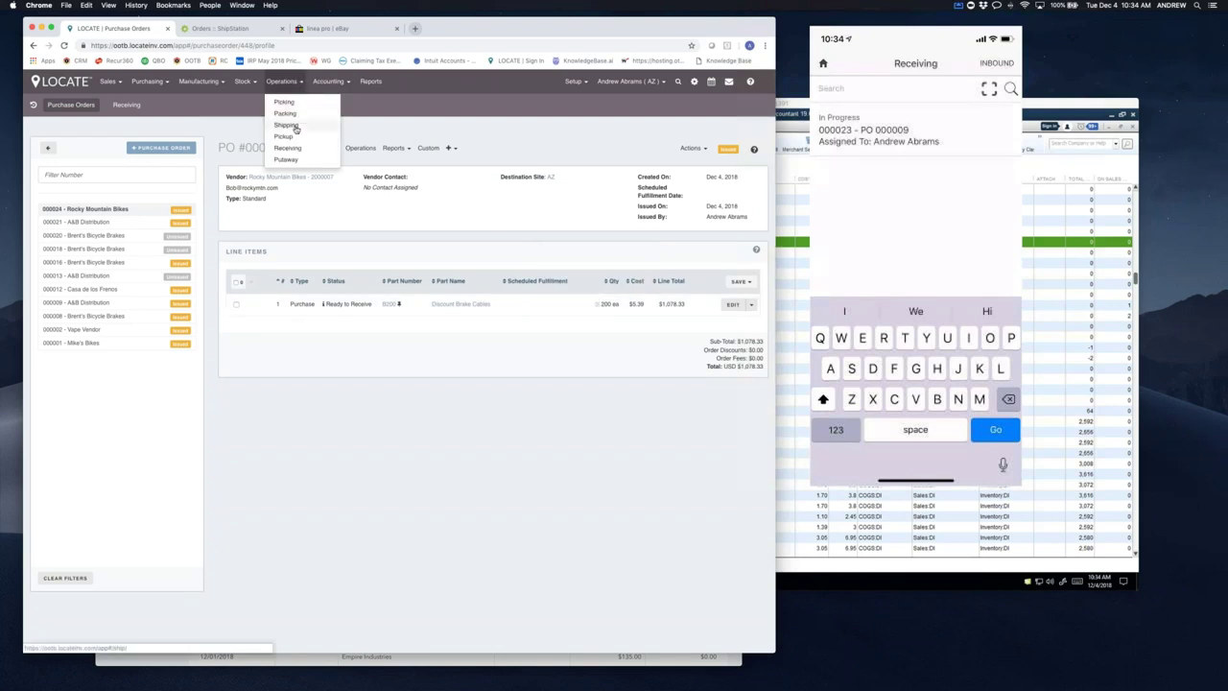
# - Start reconcile #000018 for PO 000024, billing 150 ea B200 at $5.39
pyautogui.click(286, 160)
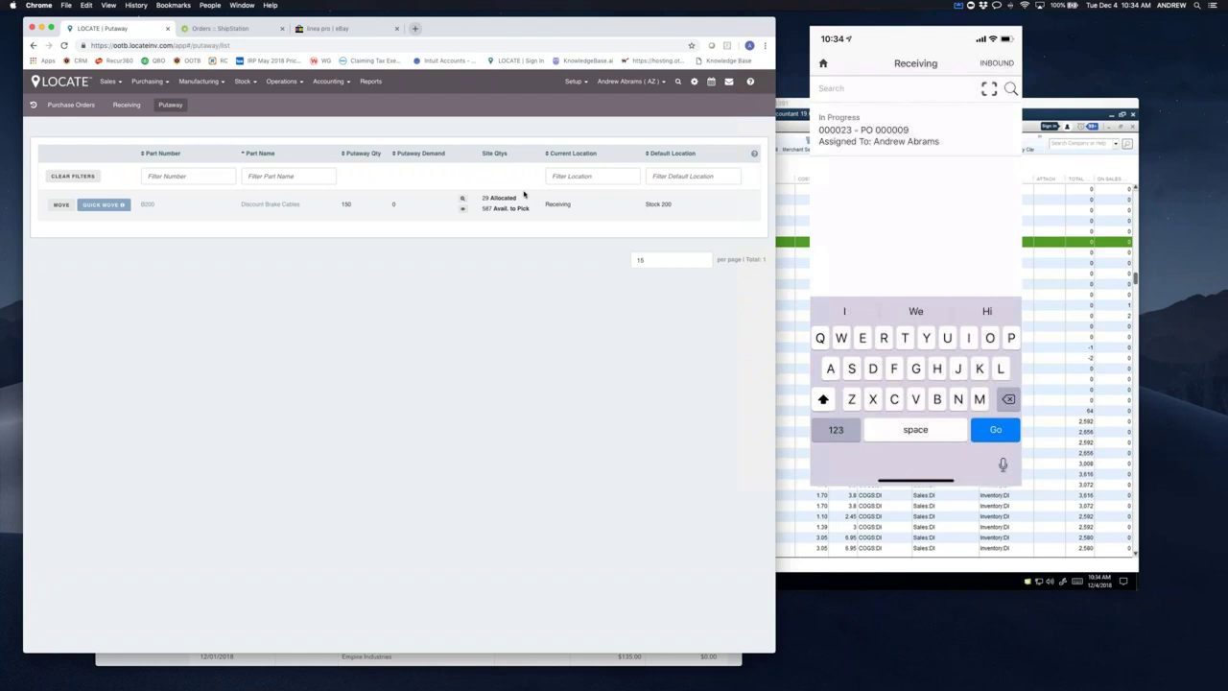
pyautogui.click(316, 82)
pyautogui.click(326, 137)
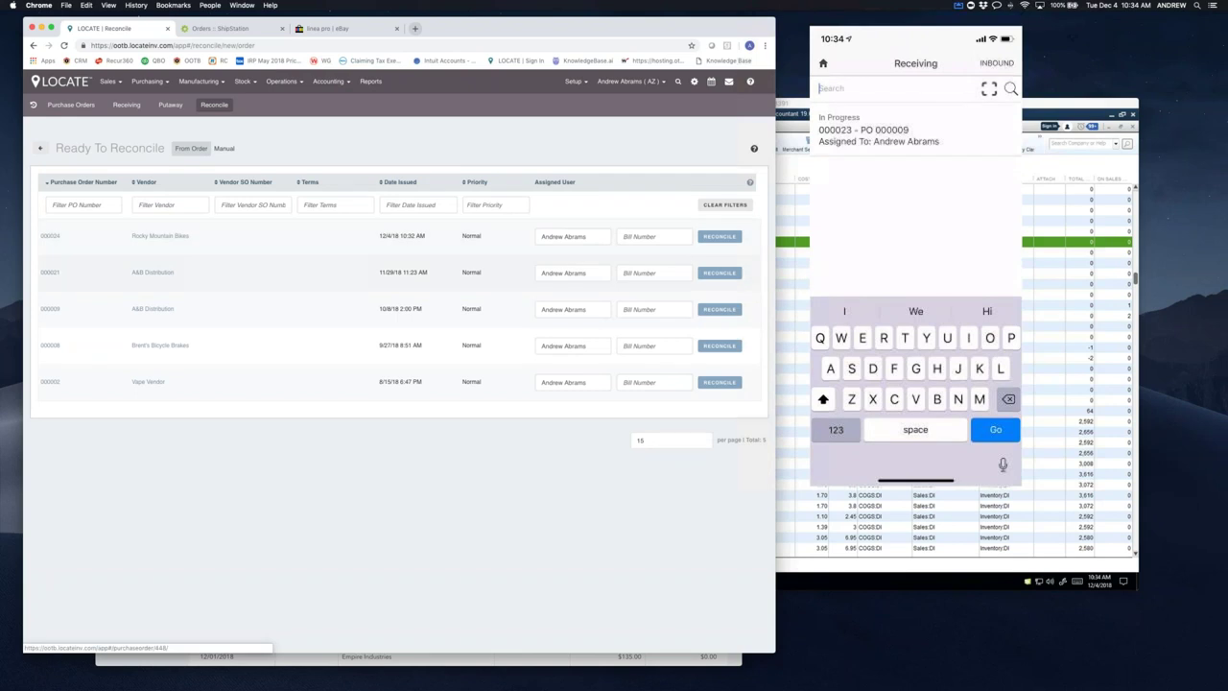
pyautogui.click(719, 237)
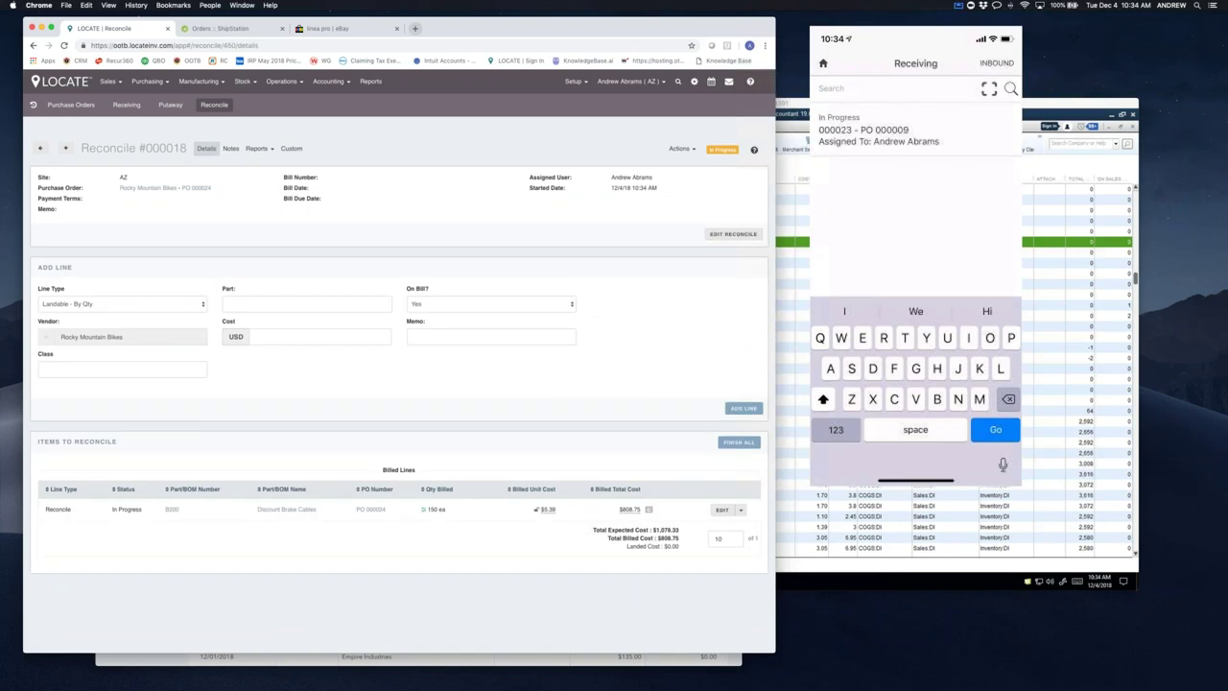
pyautogui.moveTo(427, 513)
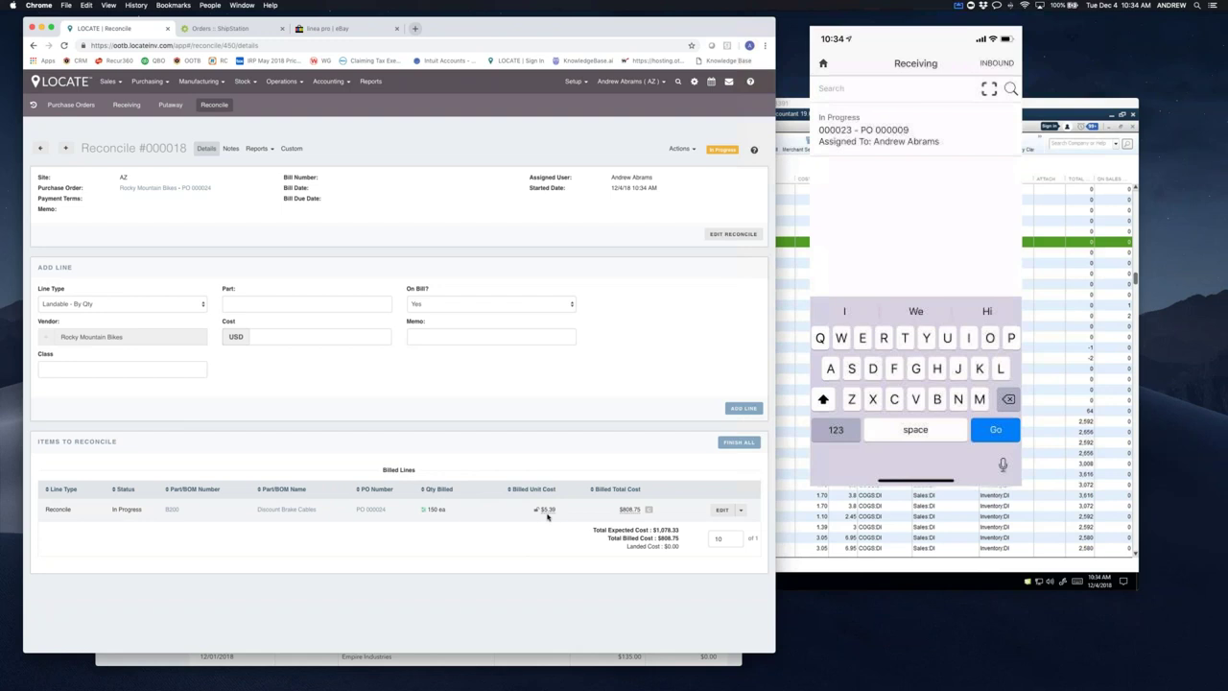
pyautogui.moveTo(549, 514)
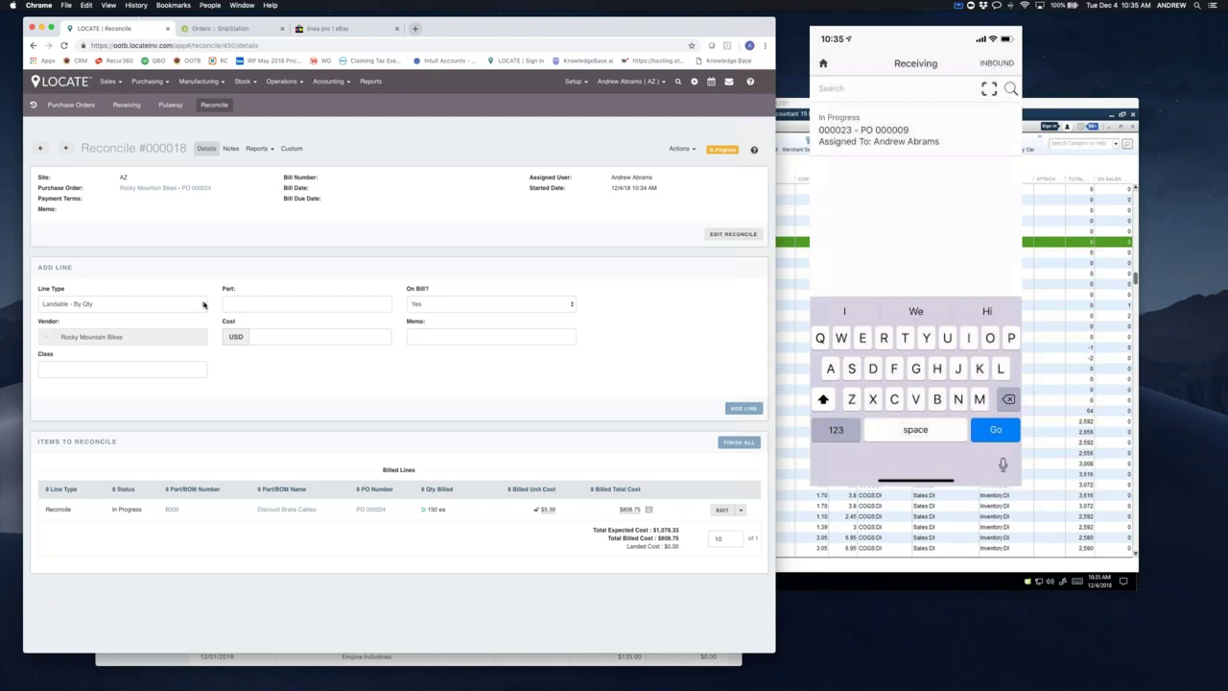
# - Add a Landable - By Qty Shipping Charge line, on bill, cost 65, memo 'Shipping fee'
pyautogui.click(204, 305)
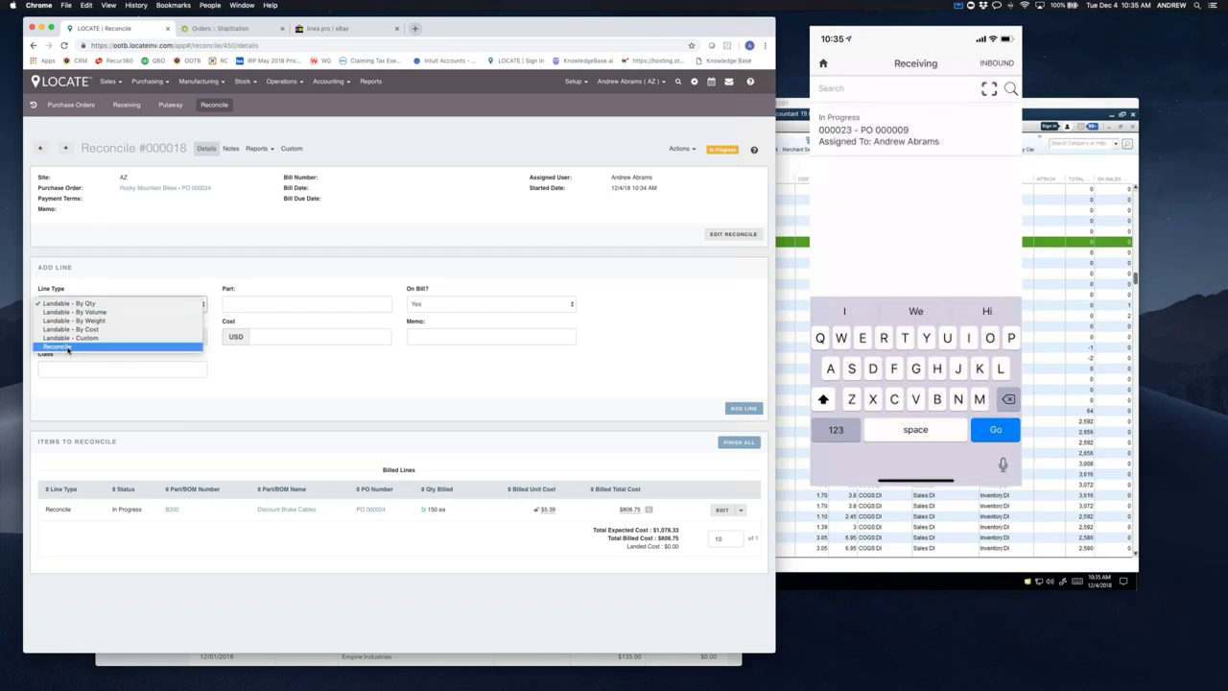
pyautogui.click(252, 307)
pyautogui.click(258, 305)
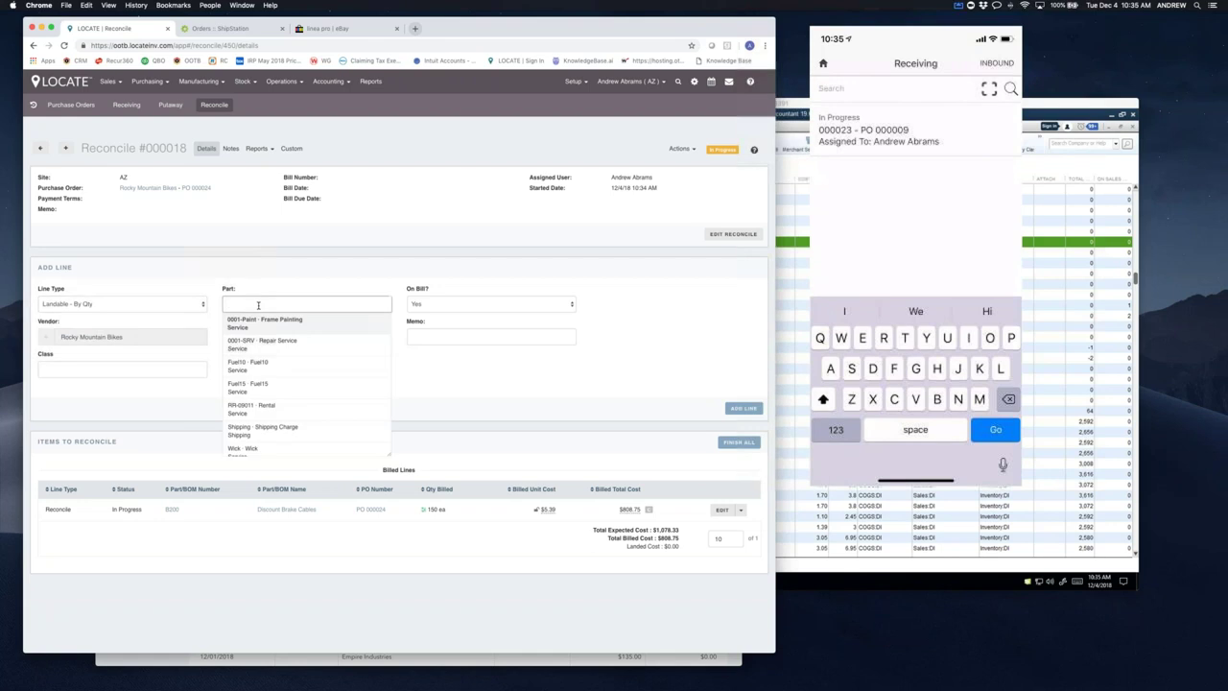
pyautogui.write('58')
pyautogui.press('BackSpace')
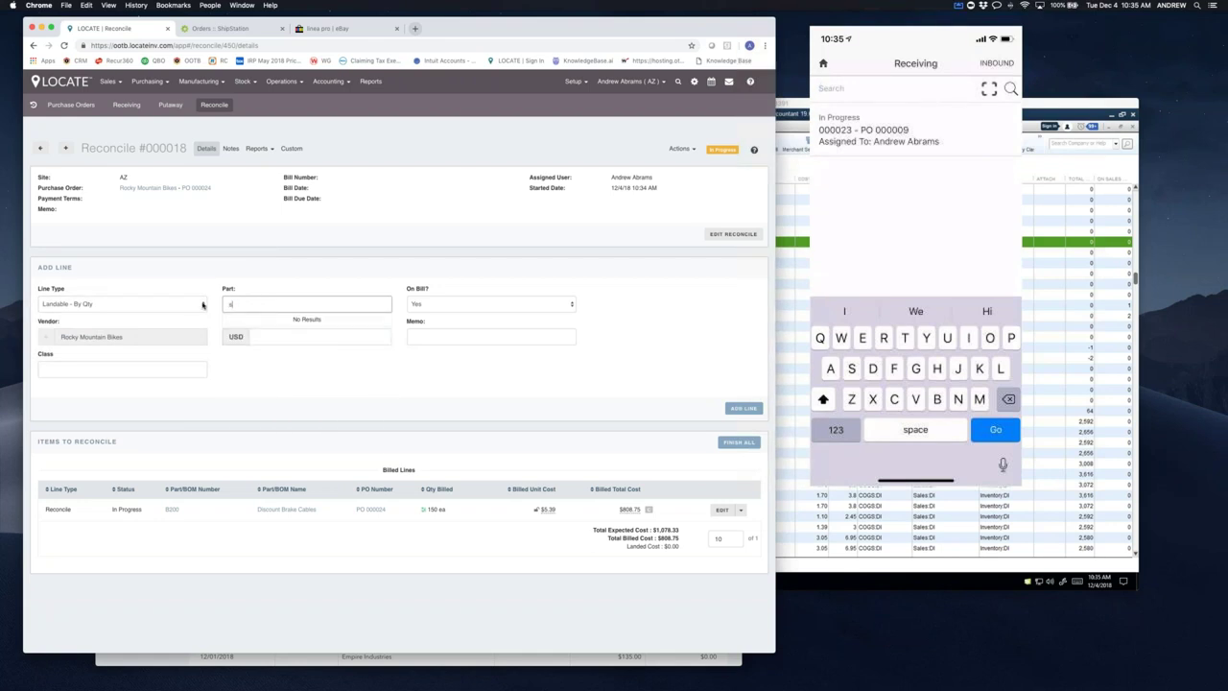
pyautogui.click(267, 320)
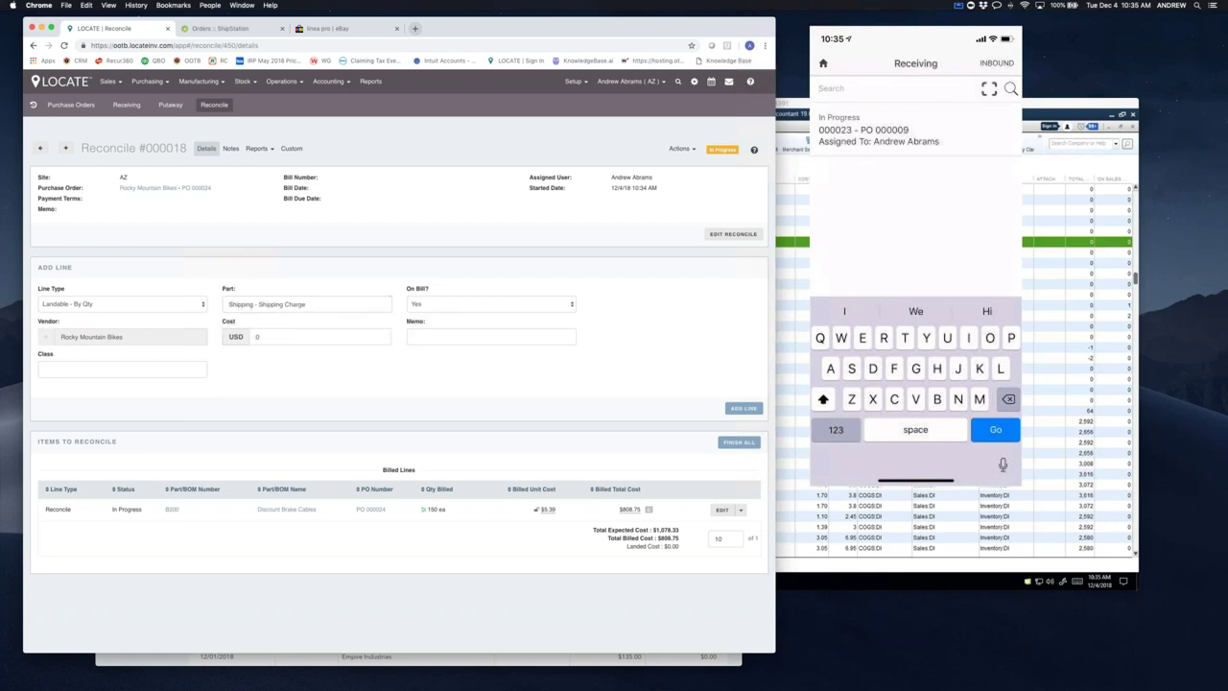
pyautogui.click(443, 304)
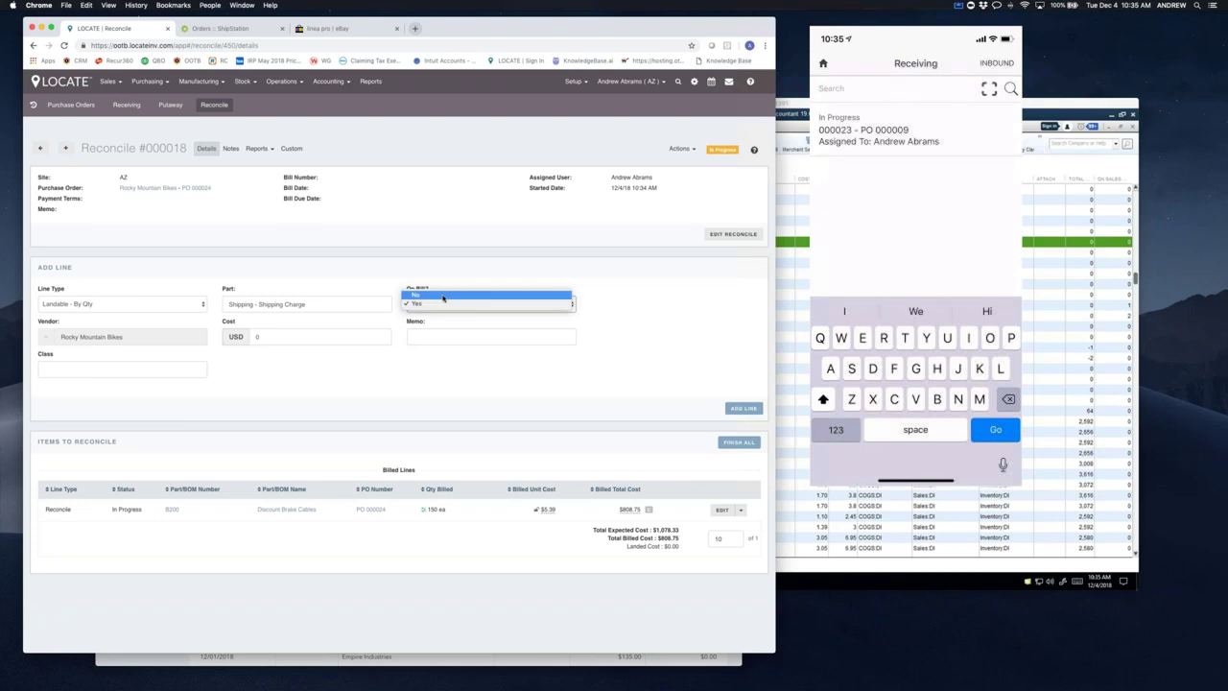
pyautogui.click(443, 303)
pyautogui.click(268, 337)
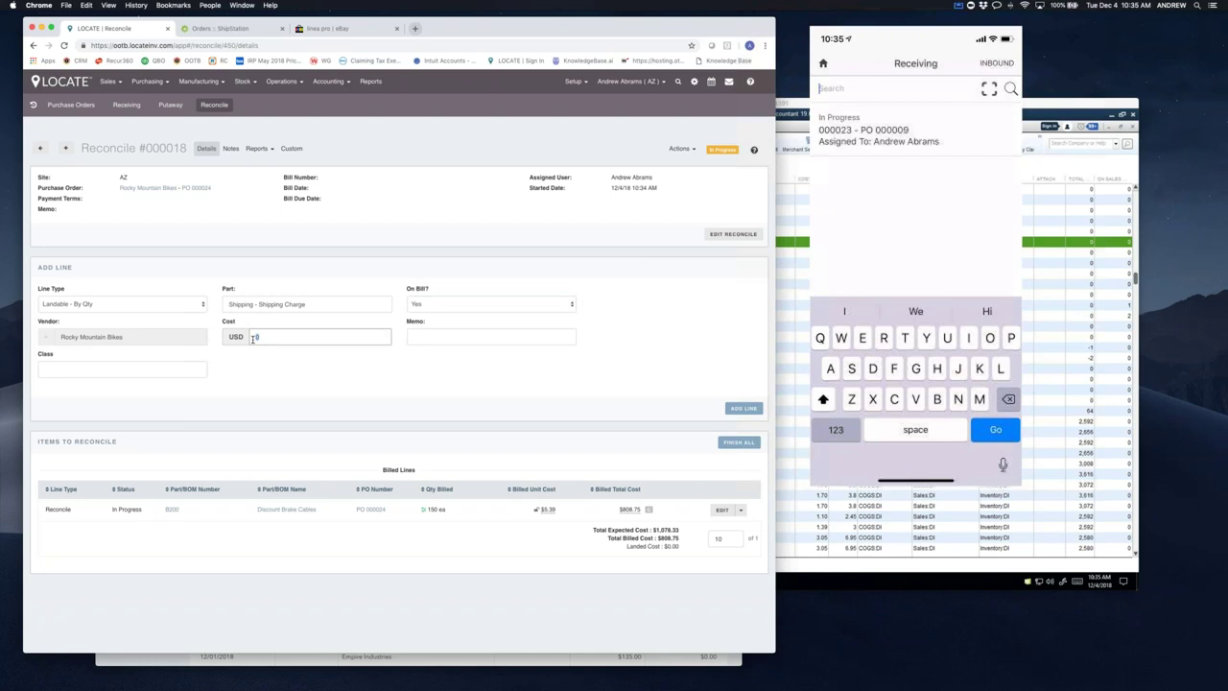
pyautogui.write('65')
pyautogui.click(413, 338)
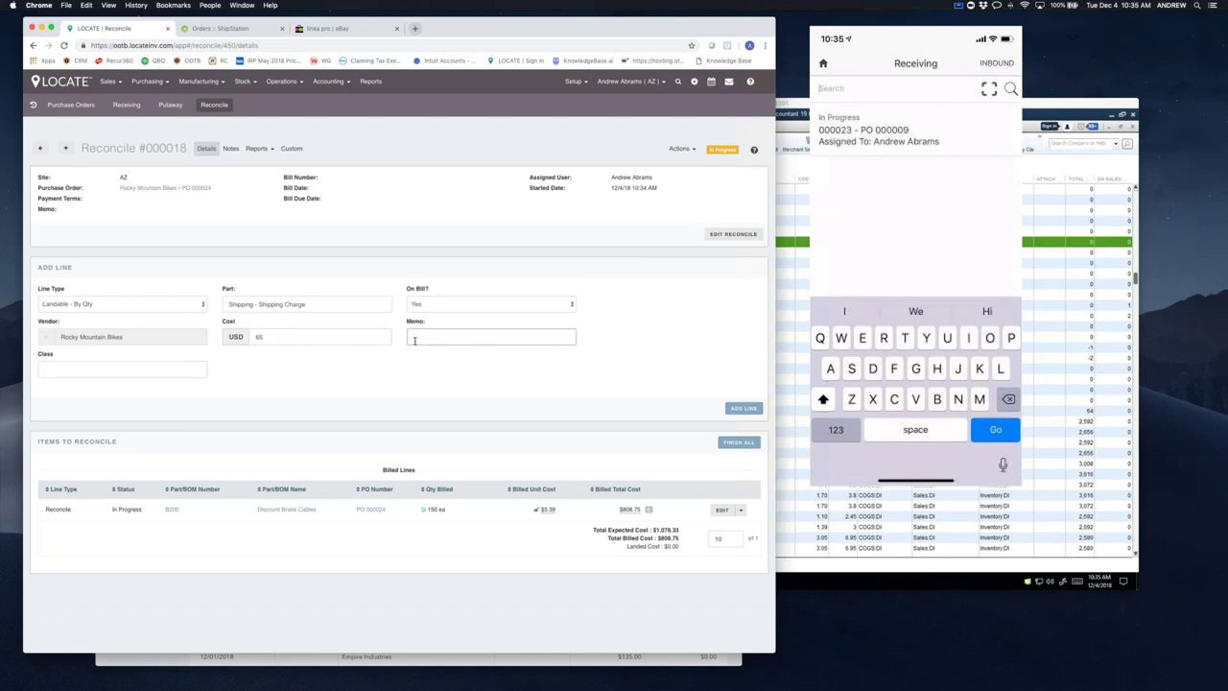
pyautogui.write('ing fee')
pyautogui.click(742, 408)
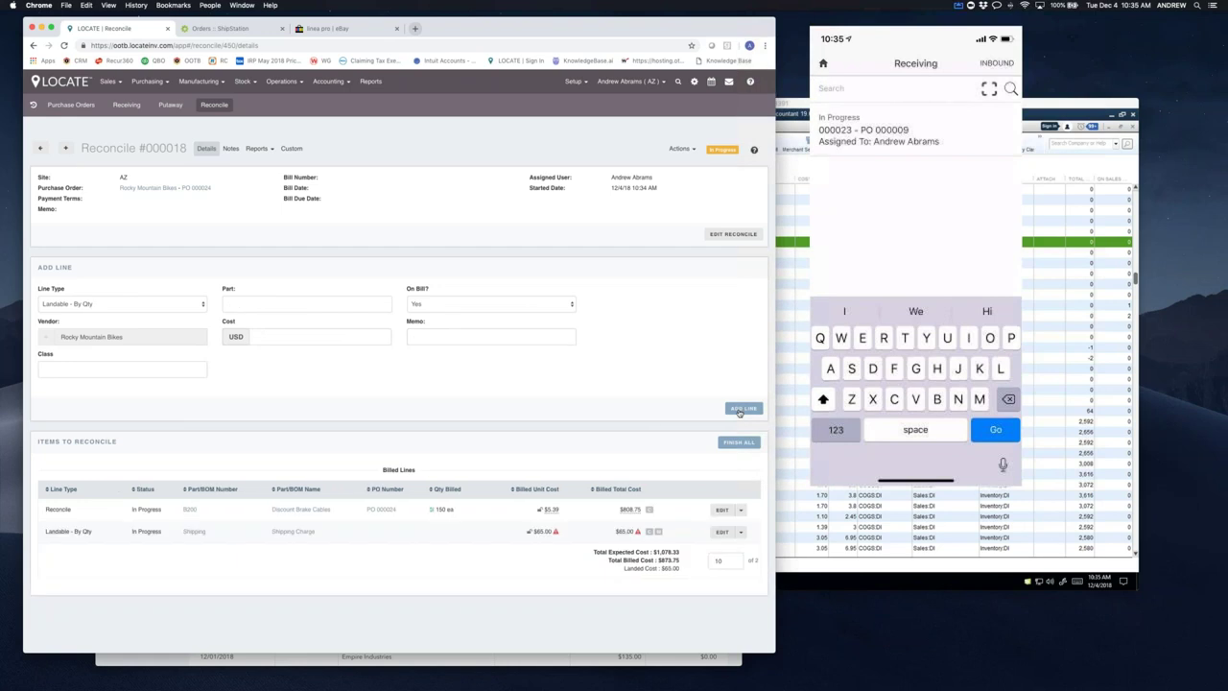
# - Finish reconcile #000018 so it is marked Complete
pyautogui.moveTo(549, 509)
pyautogui.moveTo(630, 511)
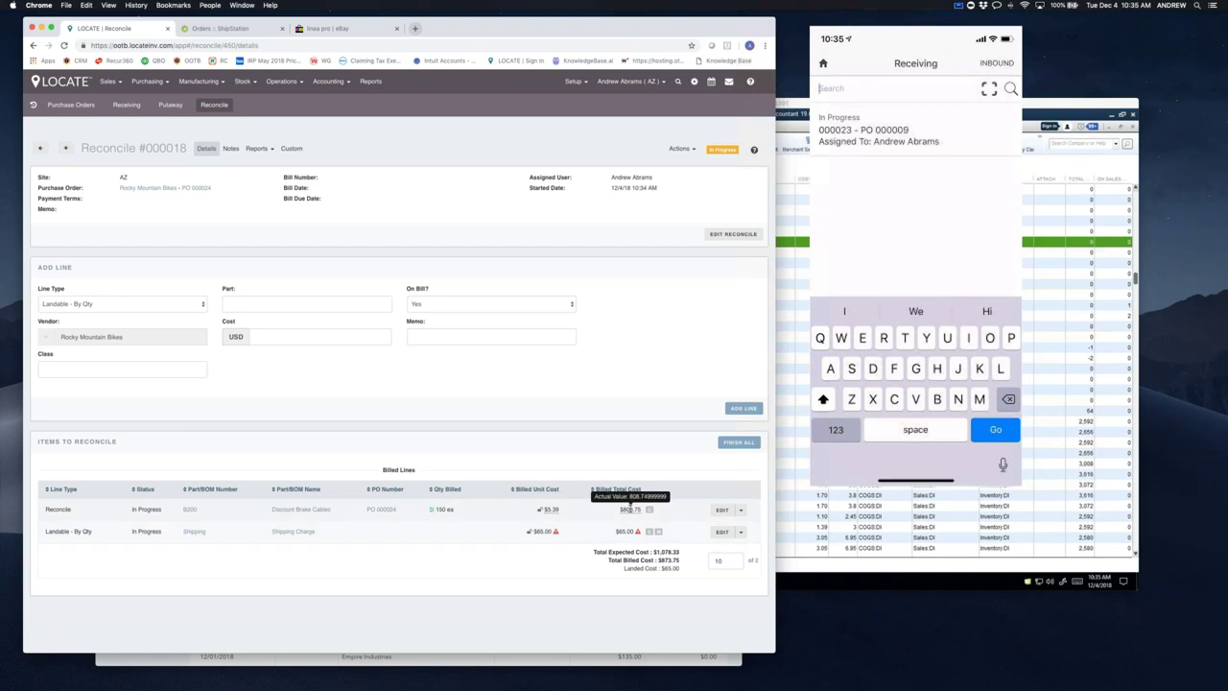
pyautogui.click(680, 149)
pyautogui.click(657, 165)
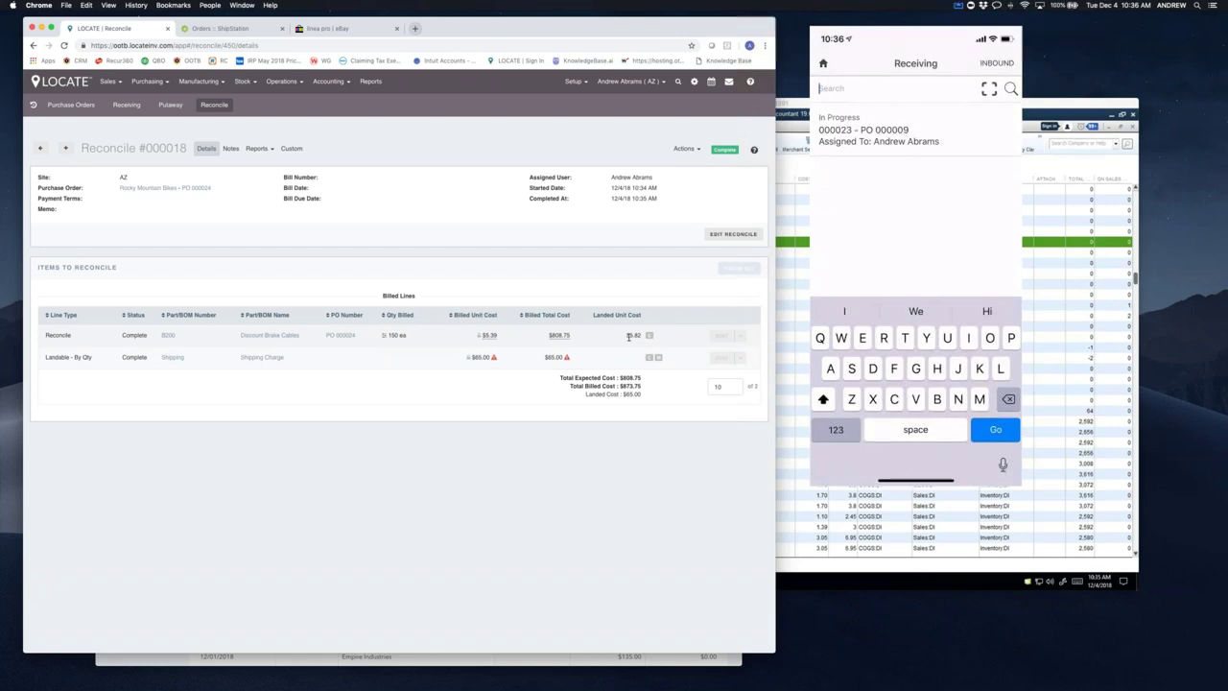
# - Inspect B200's FIFO cost layers at site AZ, showing 768 ea on hand
pyautogui.click(169, 335)
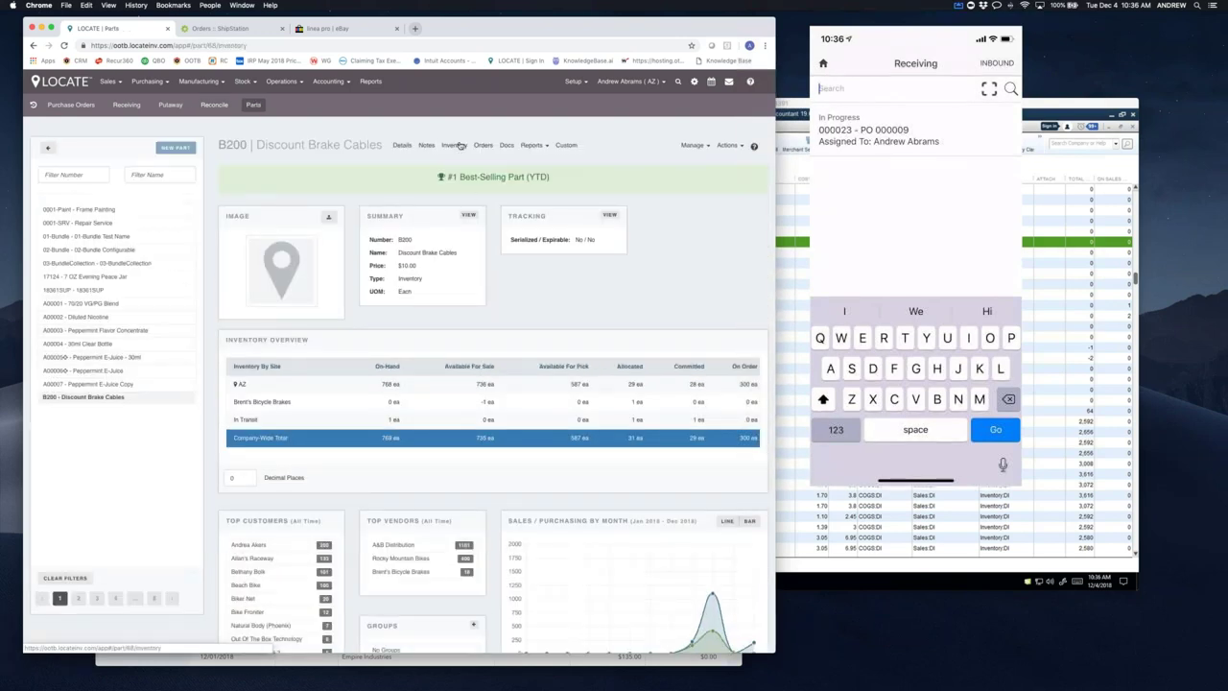
pyautogui.click(459, 145)
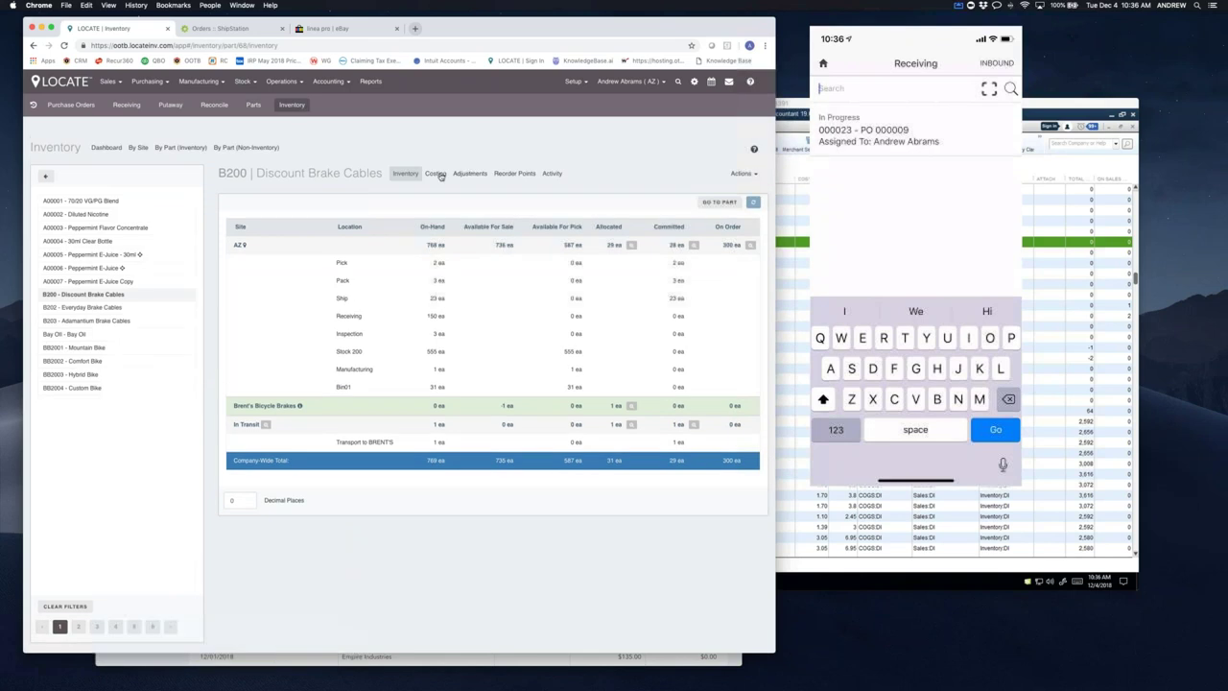
pyautogui.click(438, 174)
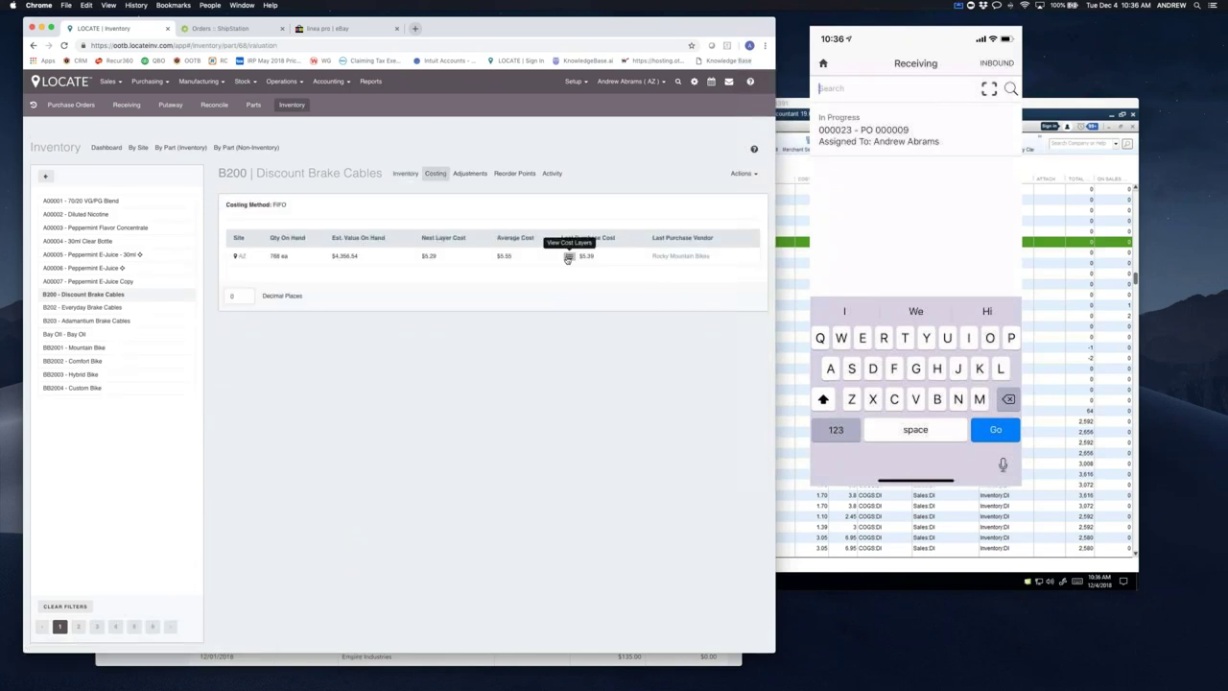
pyautogui.click(568, 257)
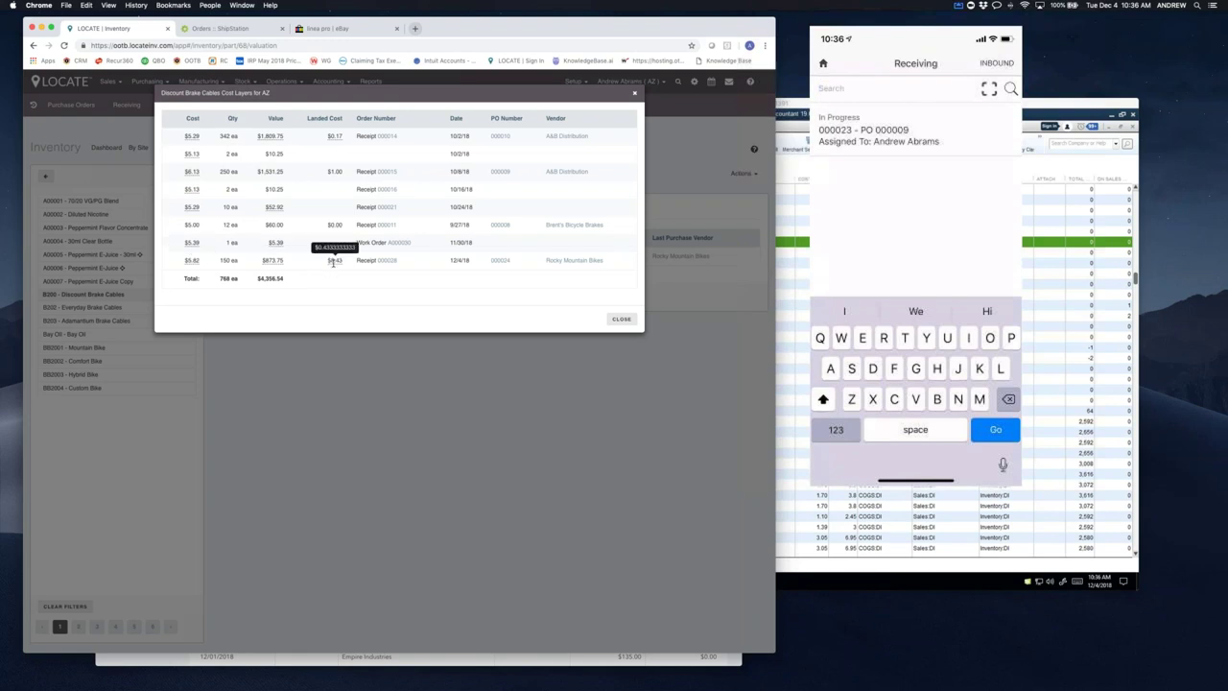
pyautogui.click(619, 319)
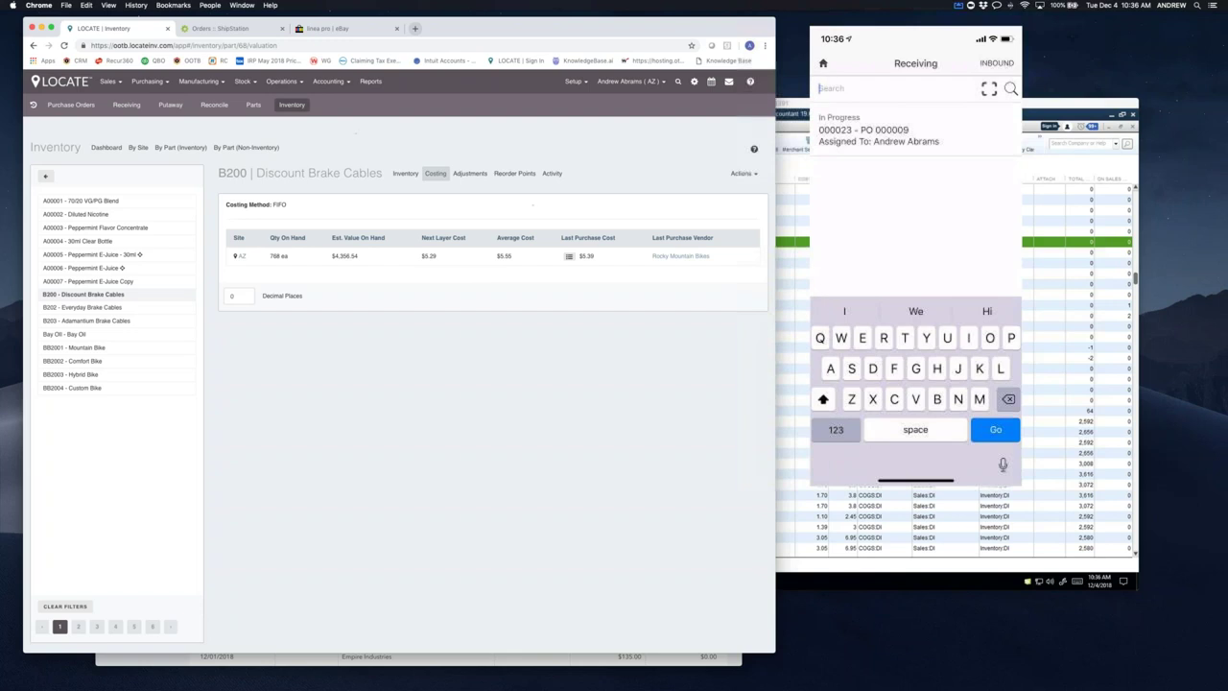
pyautogui.click(287, 83)
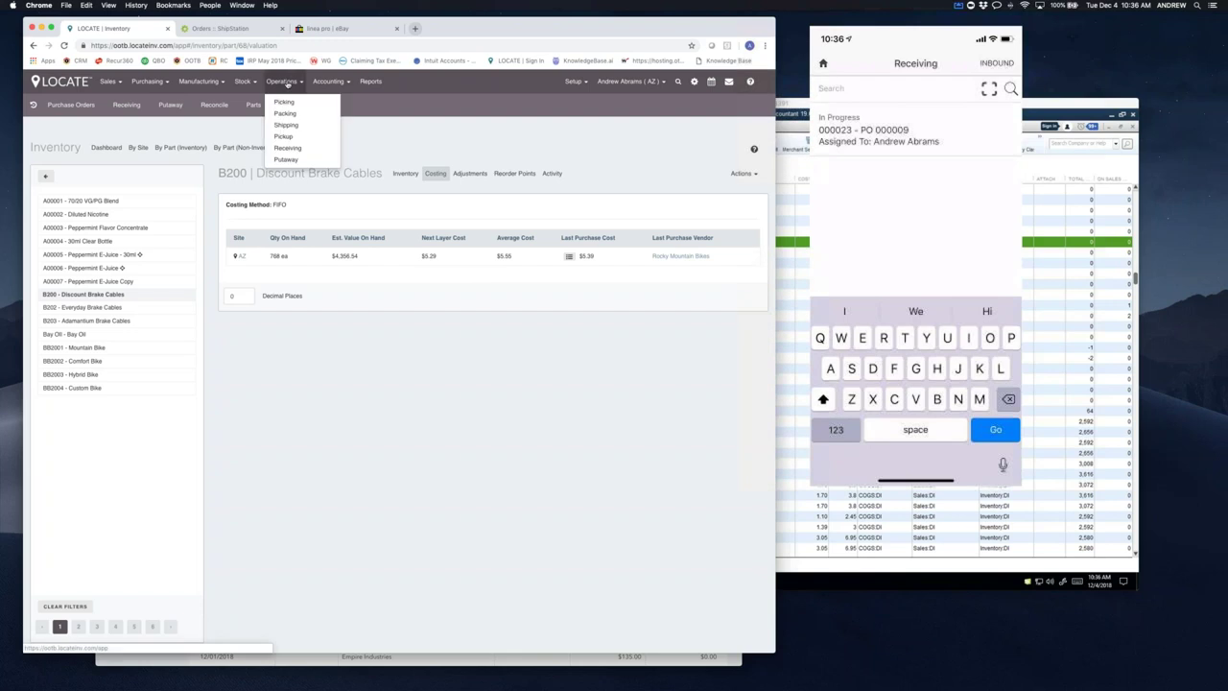
# - Review B200's customer and vendor parts and its account mapping
pyautogui.click(285, 159)
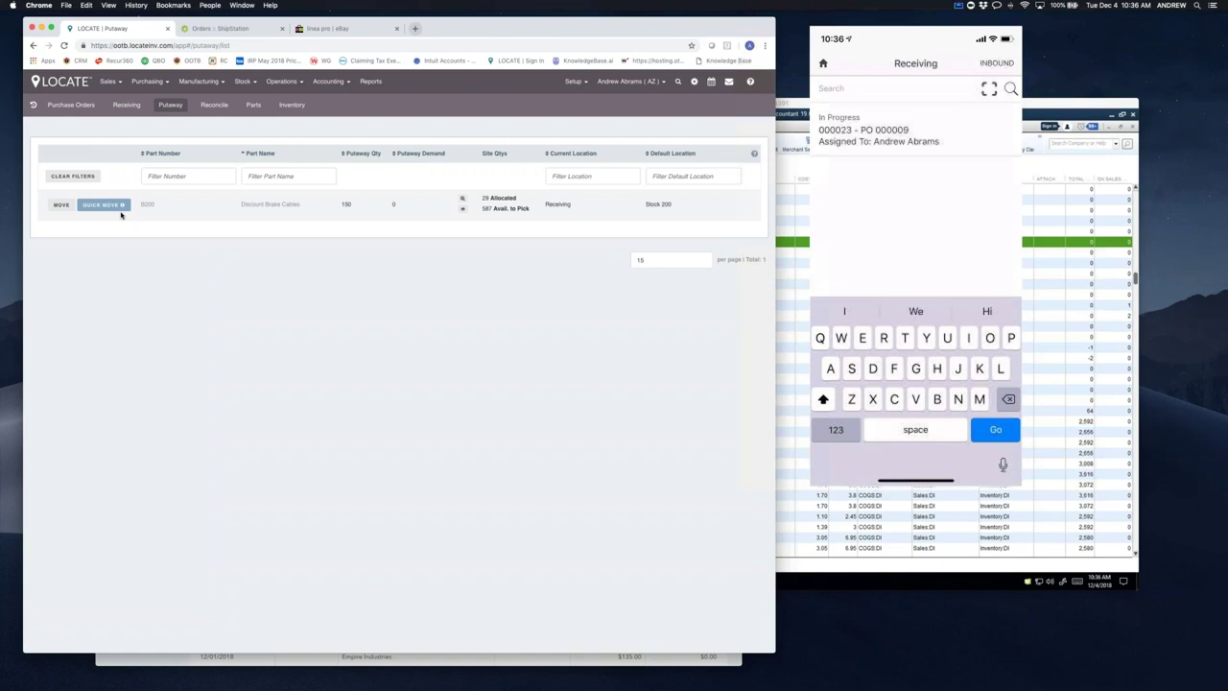
pyautogui.click(149, 206)
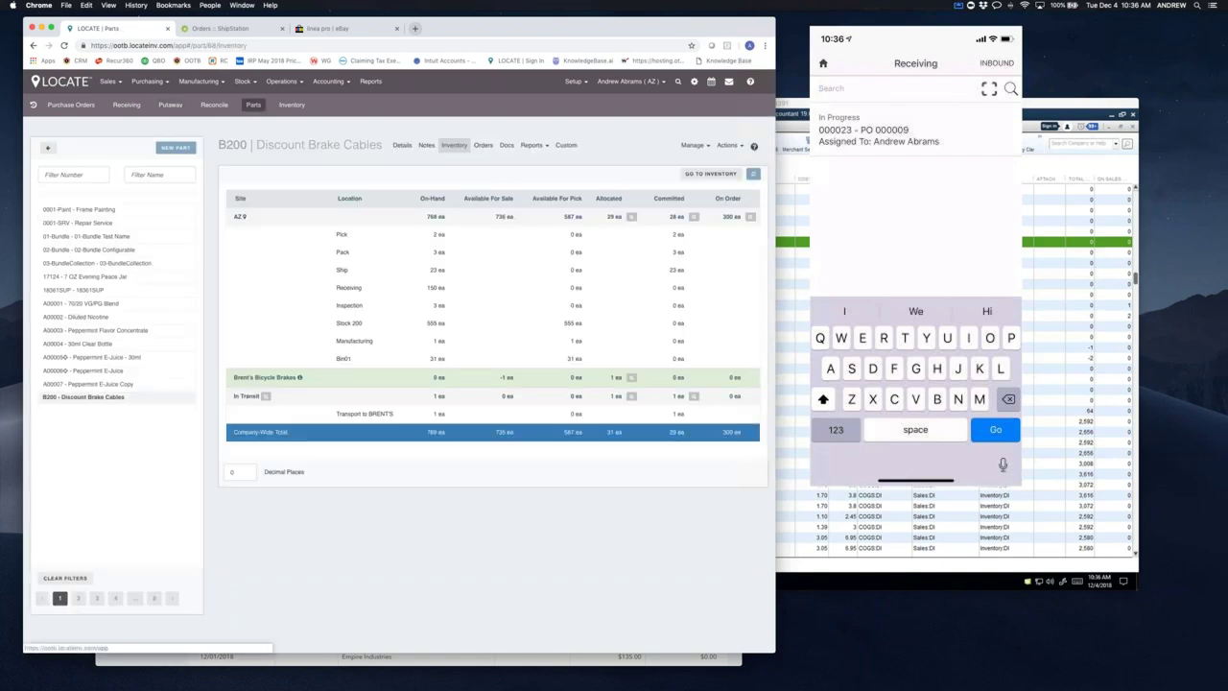
pyautogui.click(698, 146)
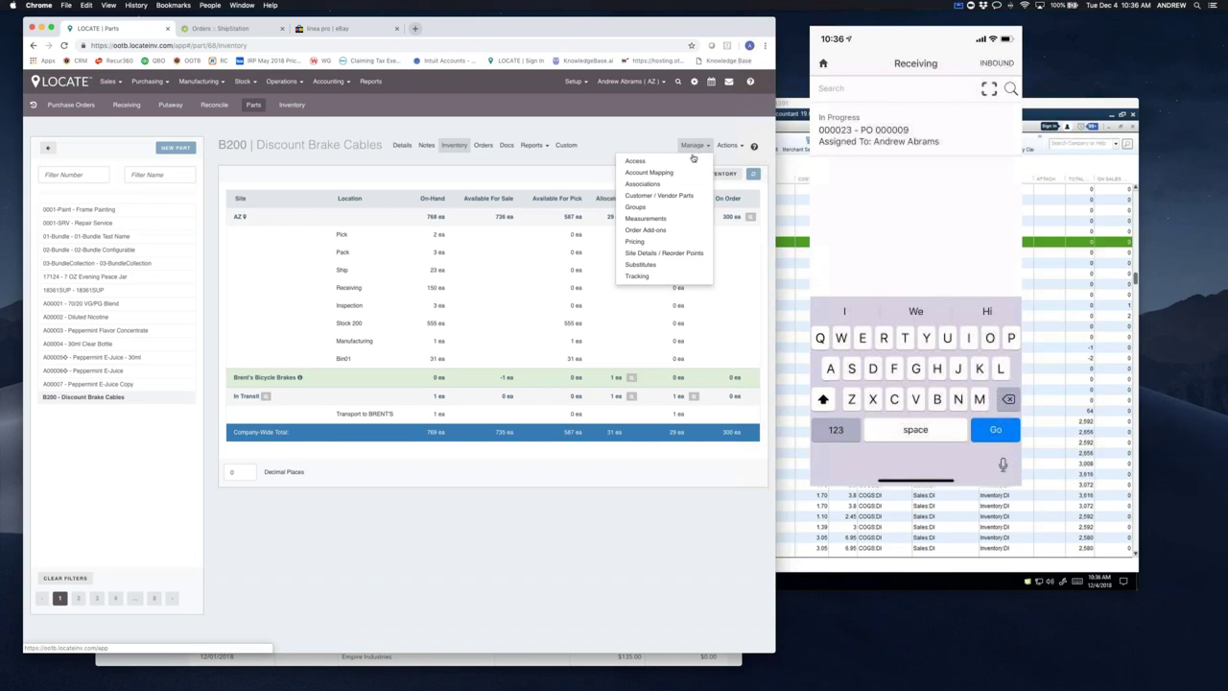
pyautogui.click(667, 195)
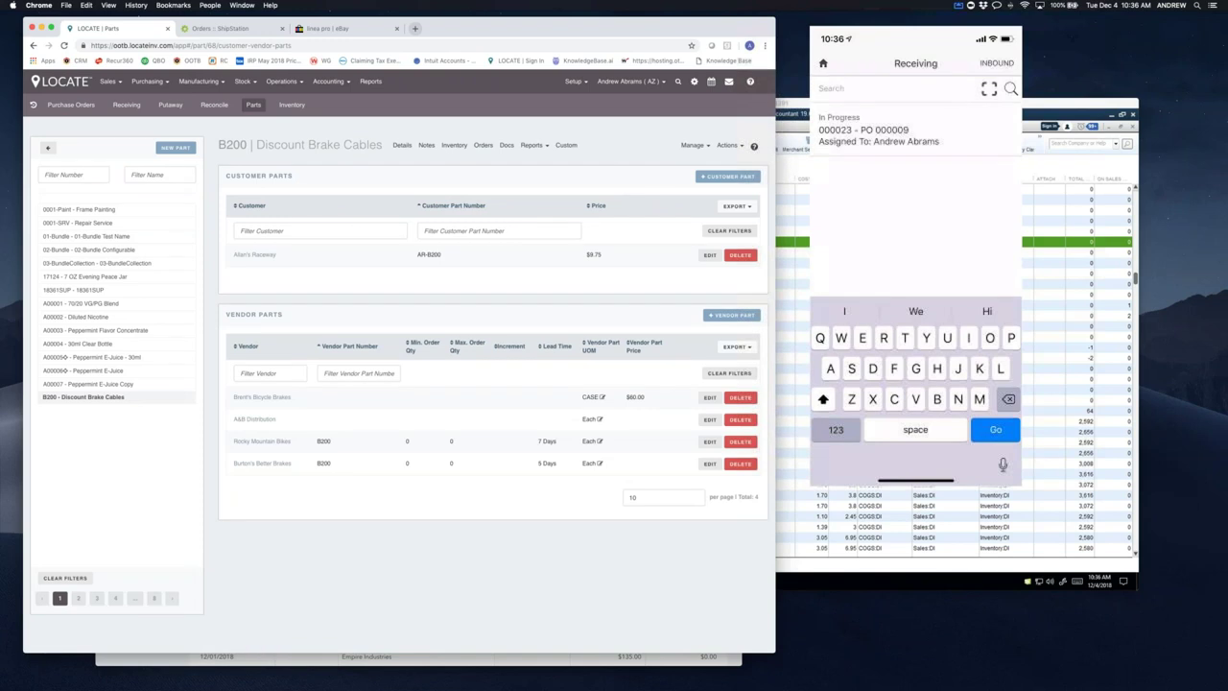
pyautogui.click(693, 145)
pyautogui.click(662, 175)
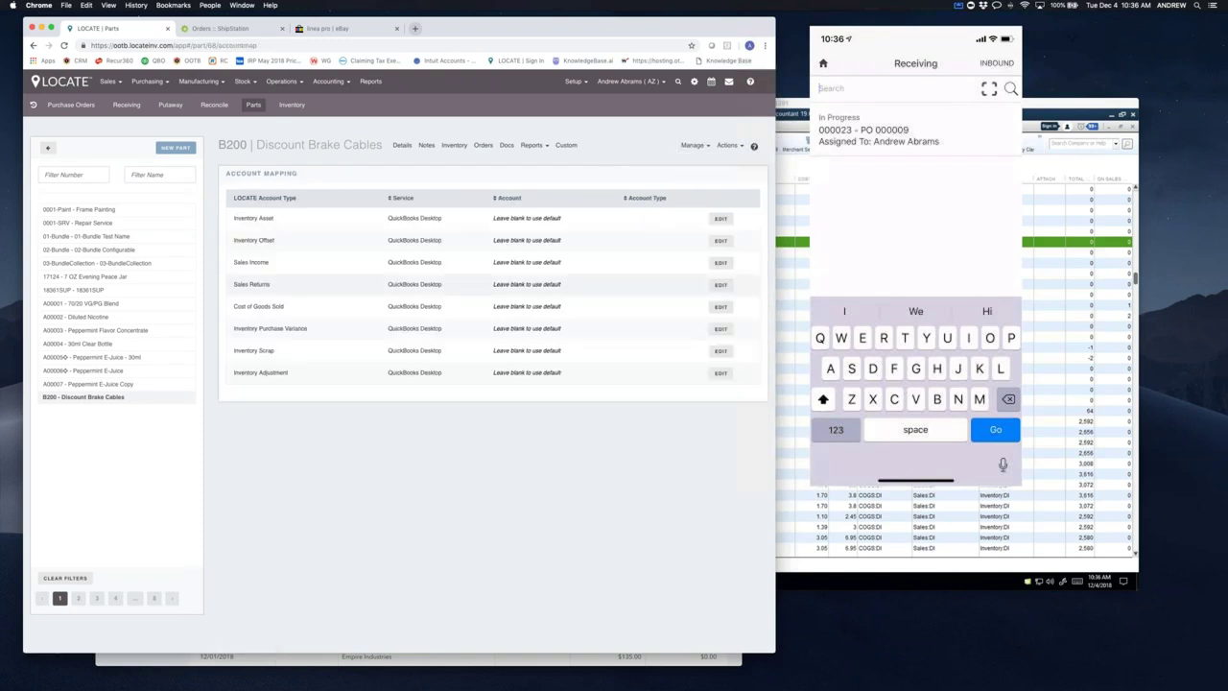
# - Check B200's site details and reorder points, then show the Putaway list
pyautogui.click(693, 147)
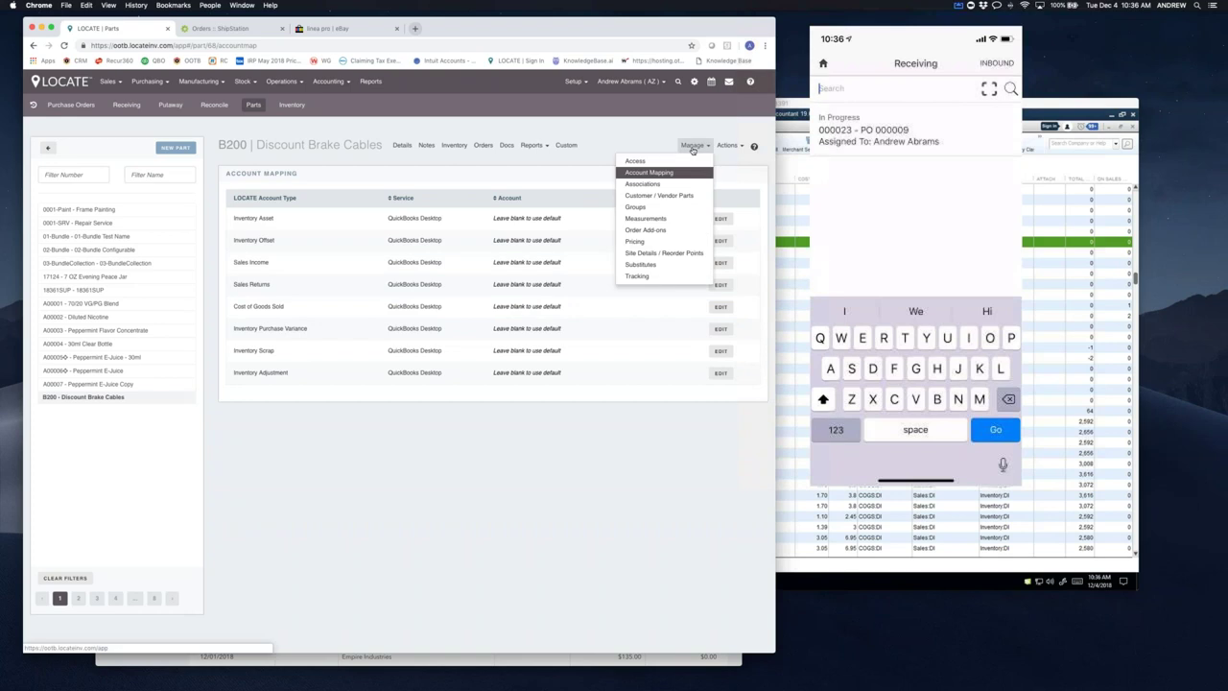
pyautogui.click(648, 253)
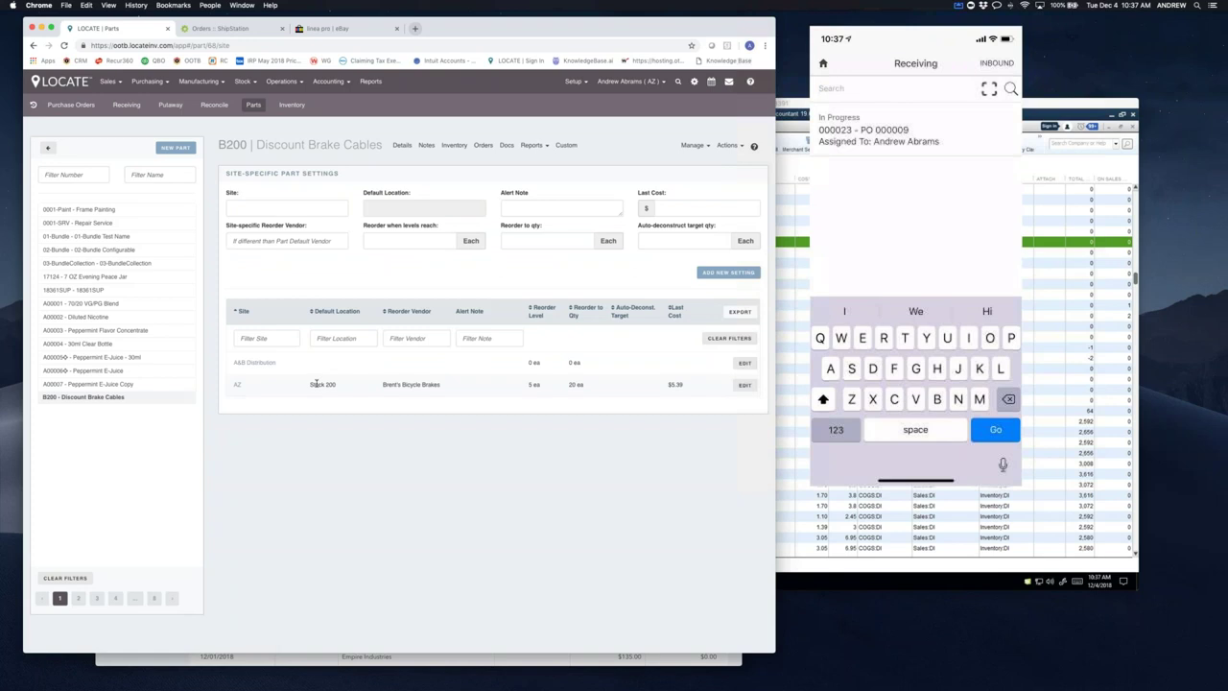
pyautogui.click(170, 105)
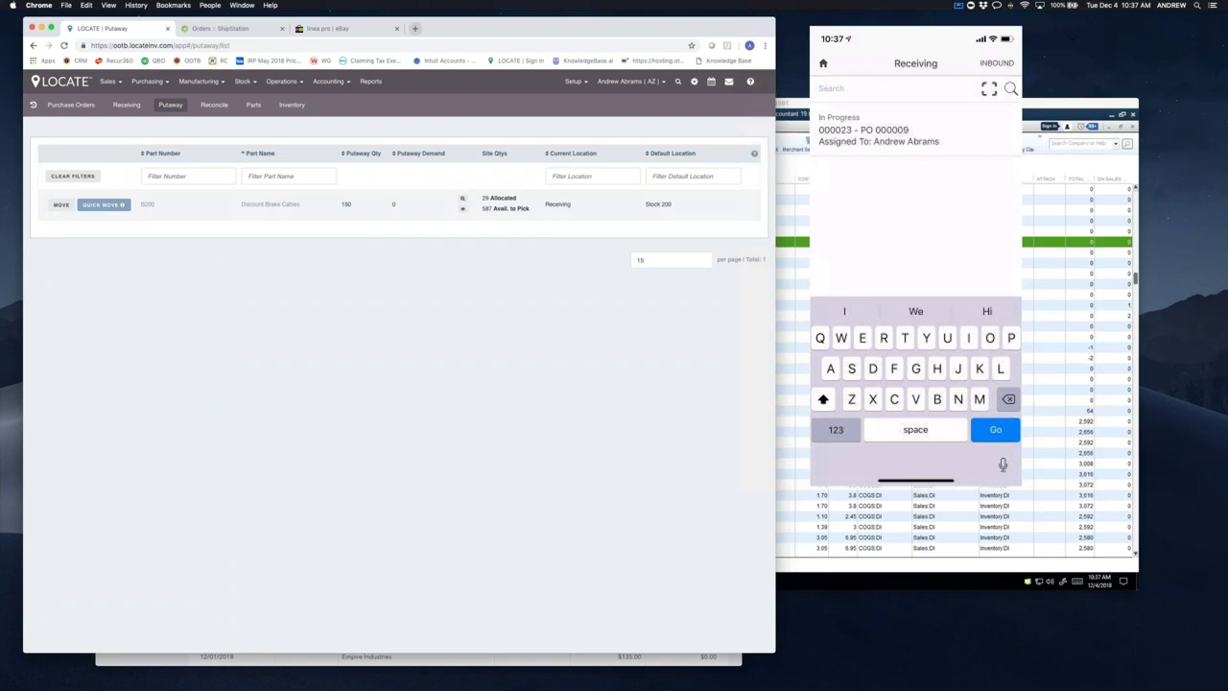
# - Put away the 150 B200 via the mobile app and confirm the Putaway list is empty
pyautogui.click(61, 206)
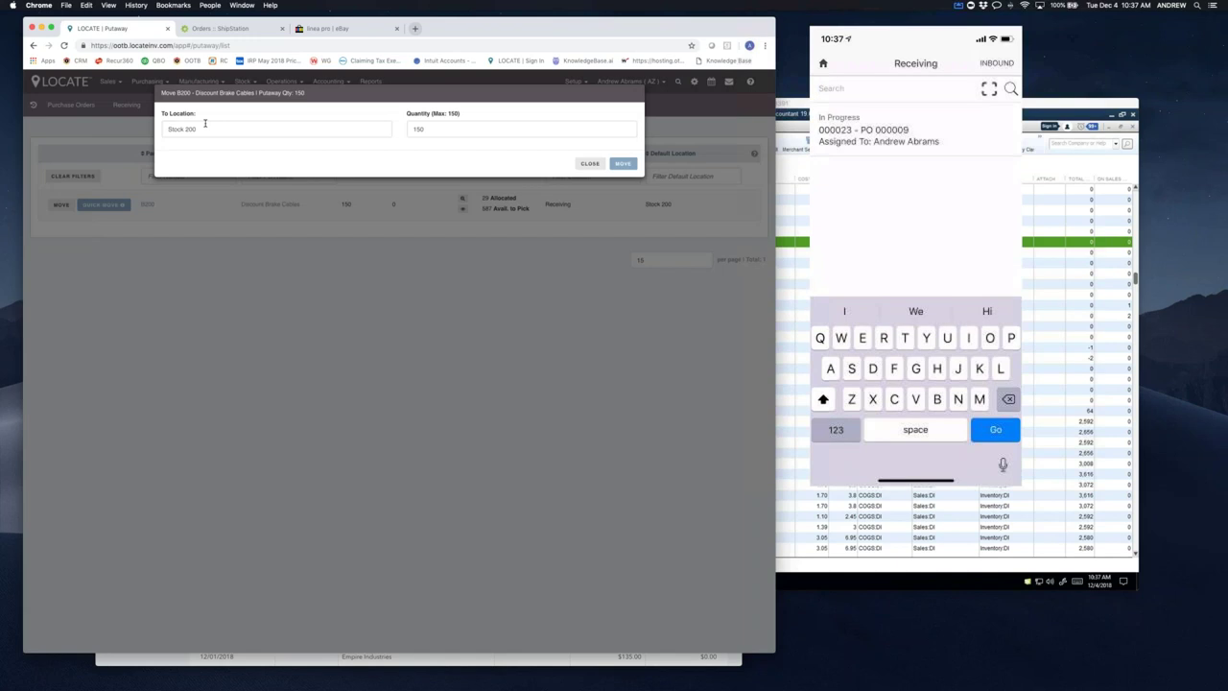
pyautogui.click(205, 123)
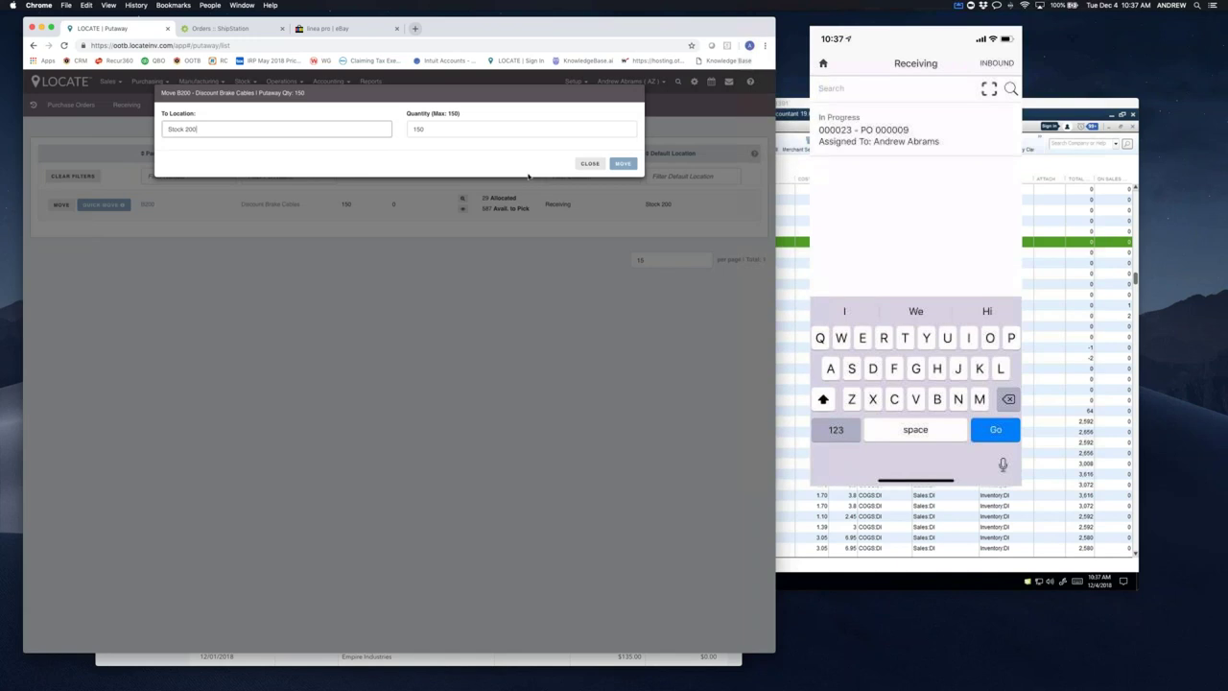
pyautogui.click(590, 164)
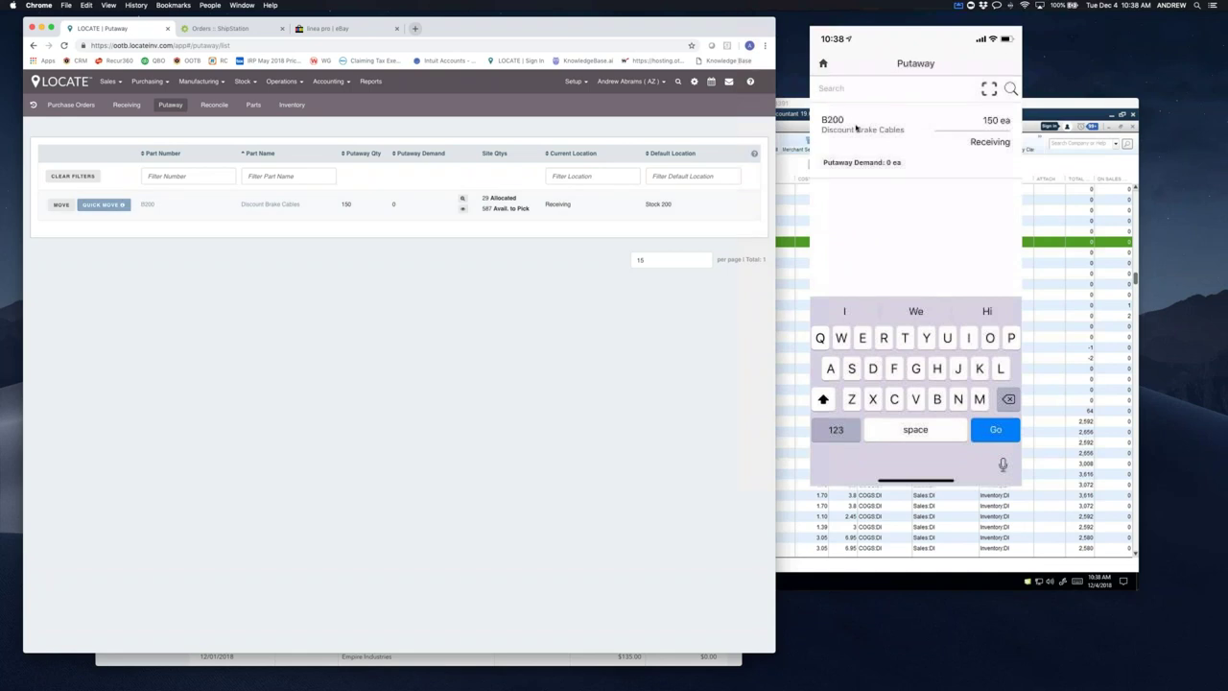
pyautogui.click(856, 127)
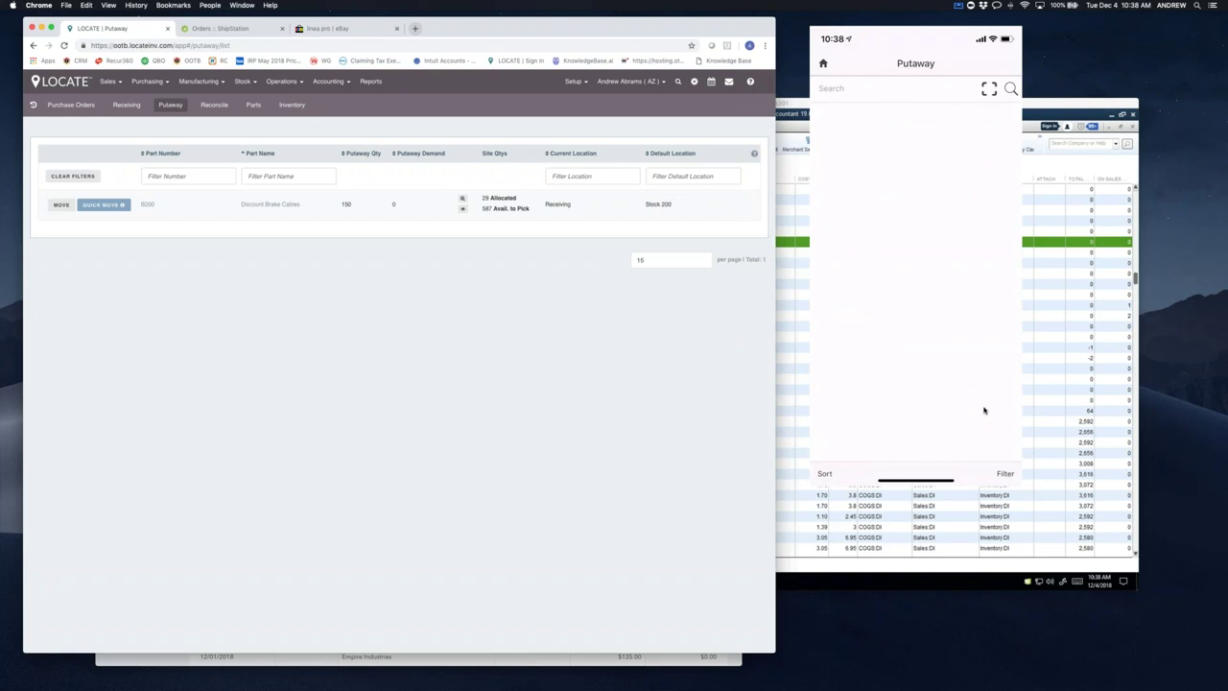
pyautogui.click(64, 45)
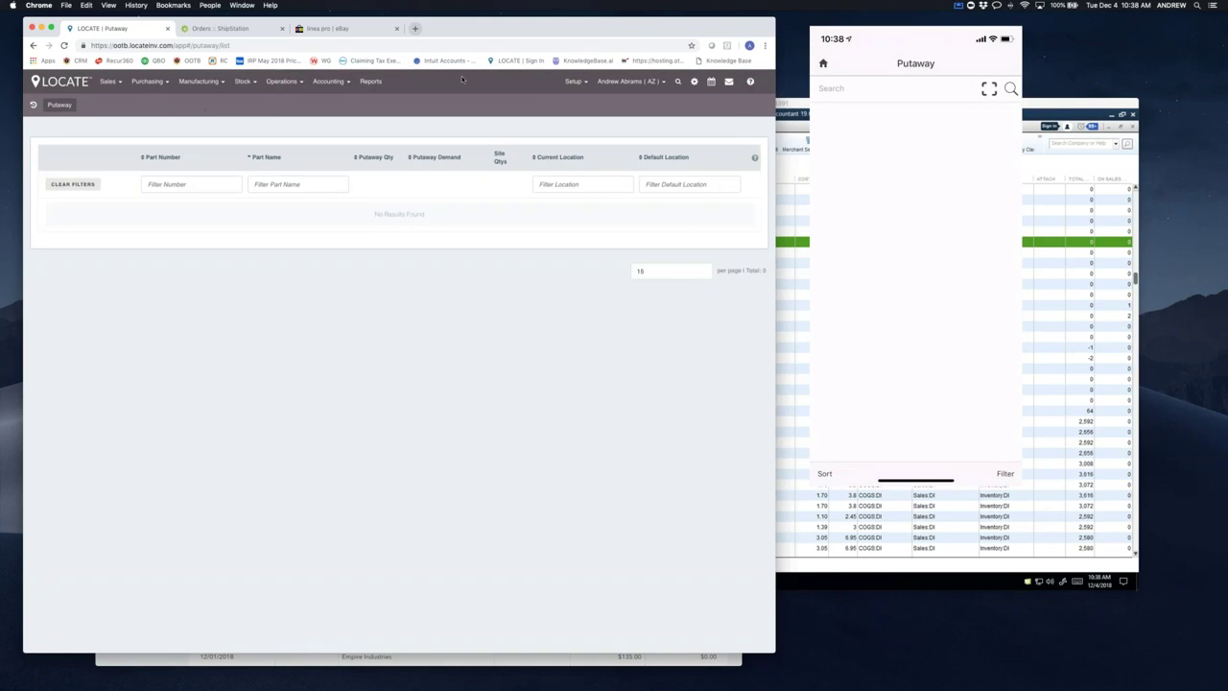
# - Find B200 in Inventory By Site with filter 'b200' and open its part profile
pyautogui.click(242, 81)
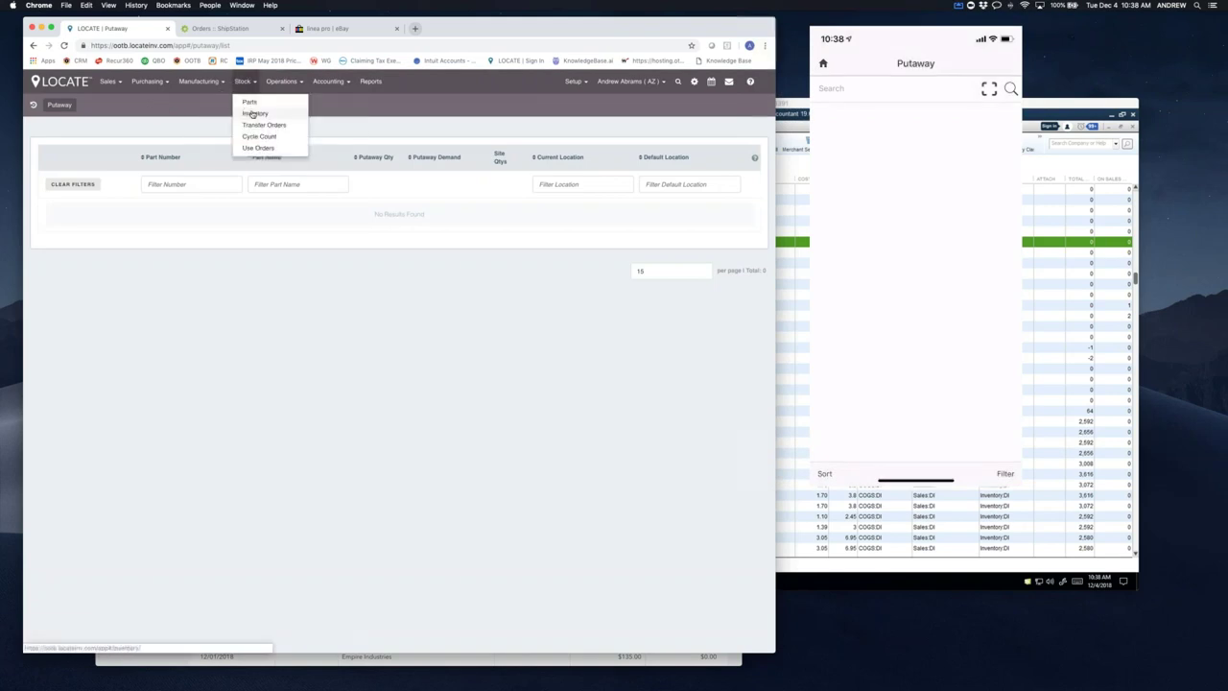
pyautogui.click(259, 107)
pyautogui.click(51, 385)
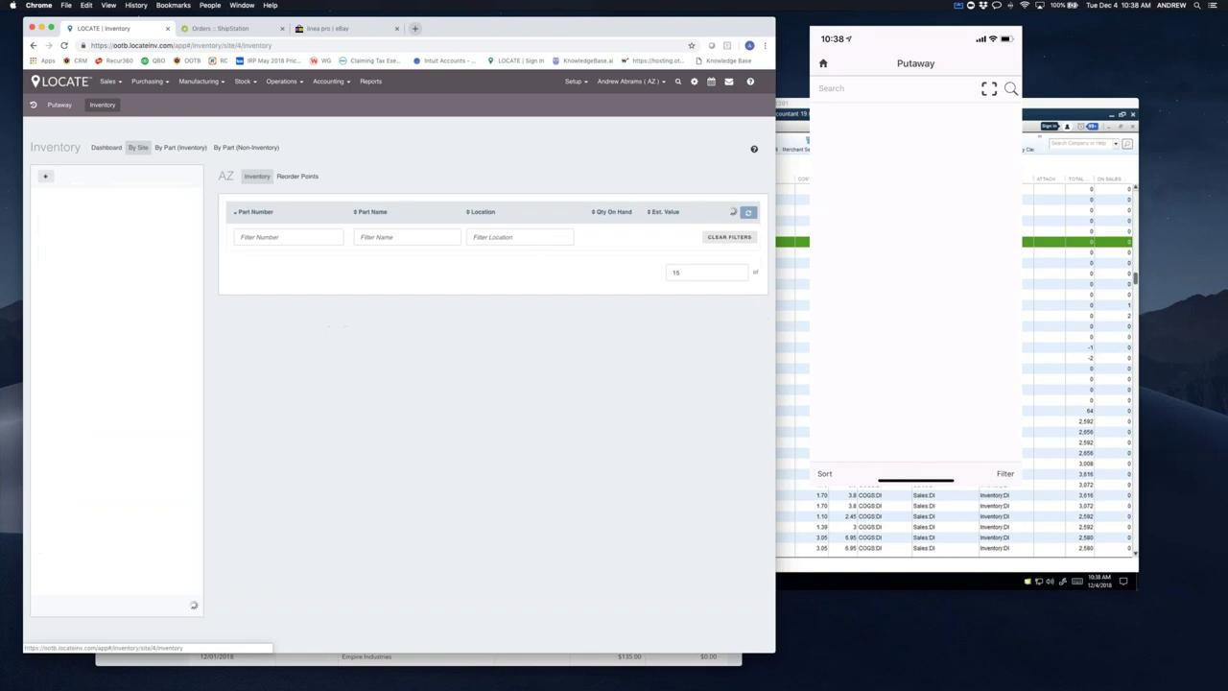
pyautogui.click(261, 236)
pyautogui.write('b200')
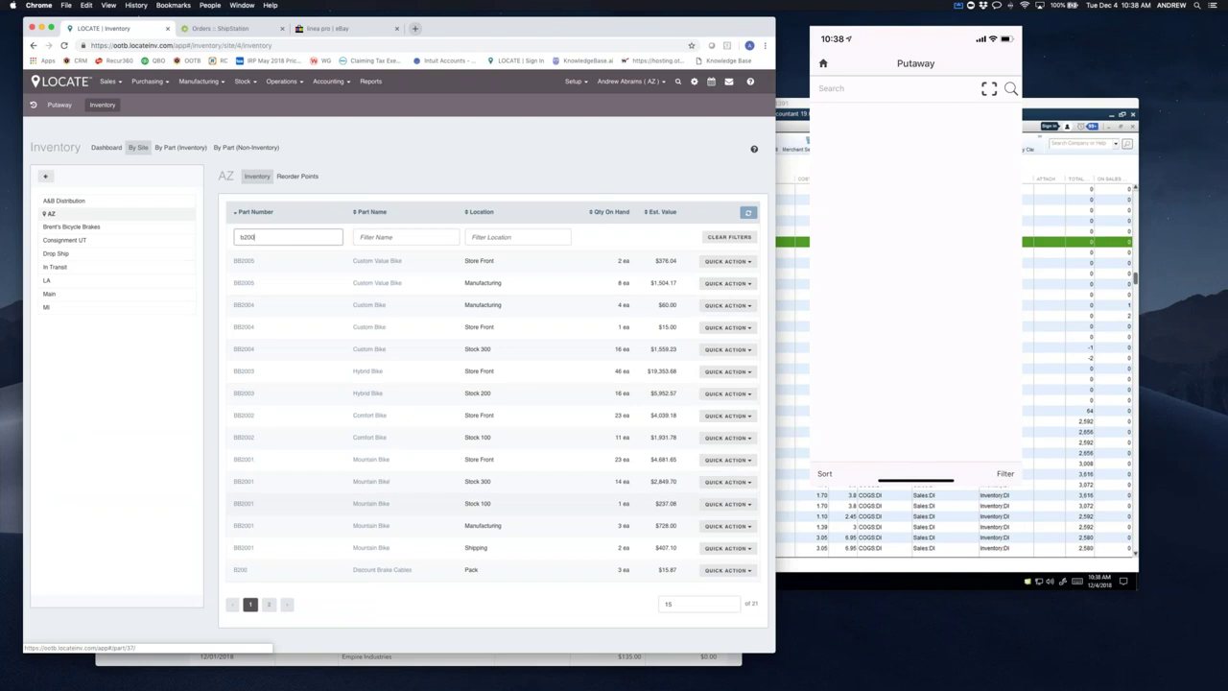
pyautogui.click(241, 570)
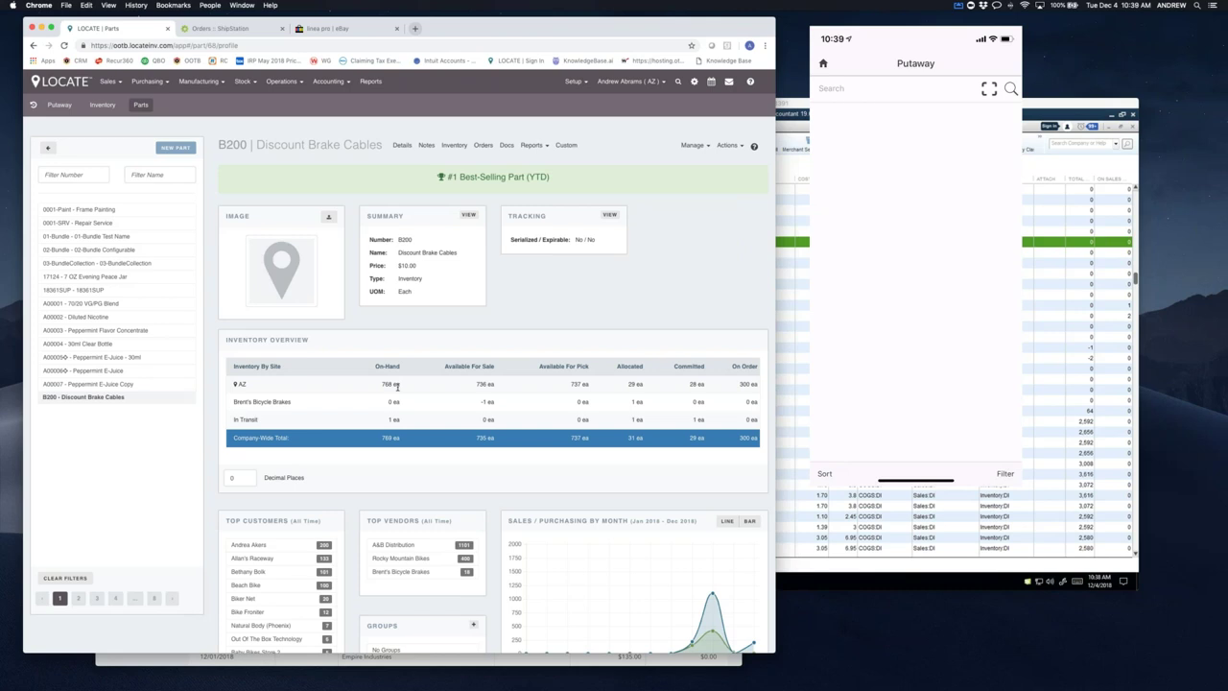
pyautogui.click(219, 85)
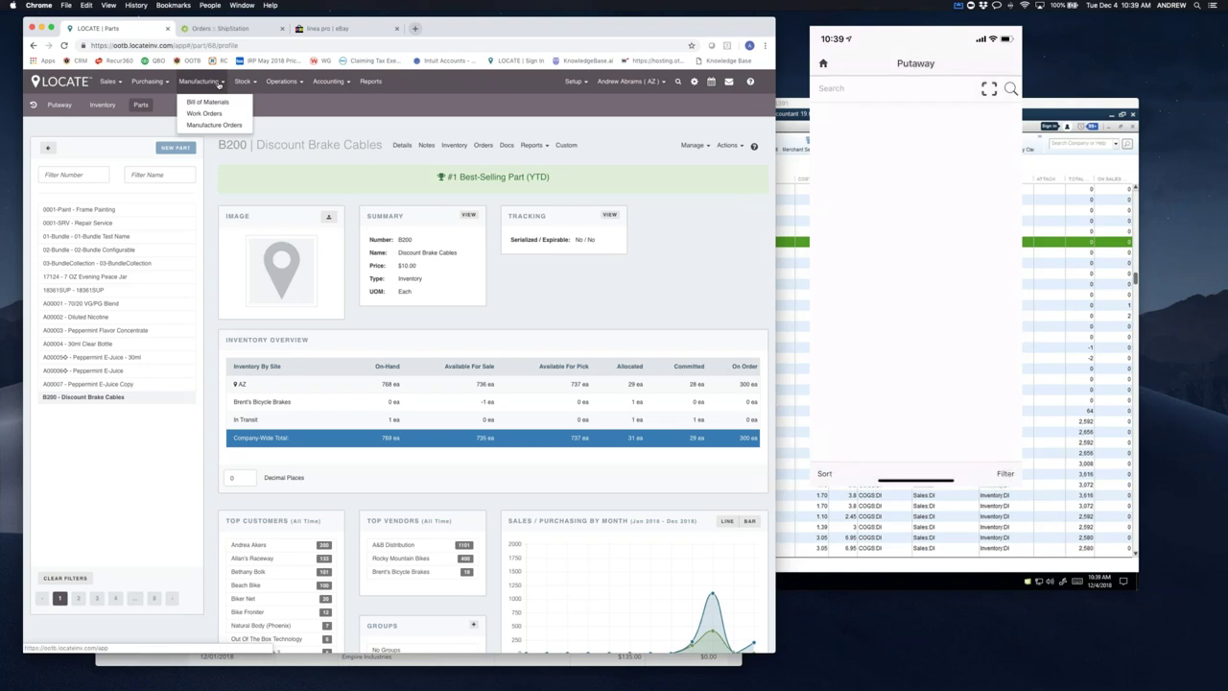
# - View the B200-Service BOM, then BOM-000001 BB2001-Special with its input parts
pyautogui.click(213, 101)
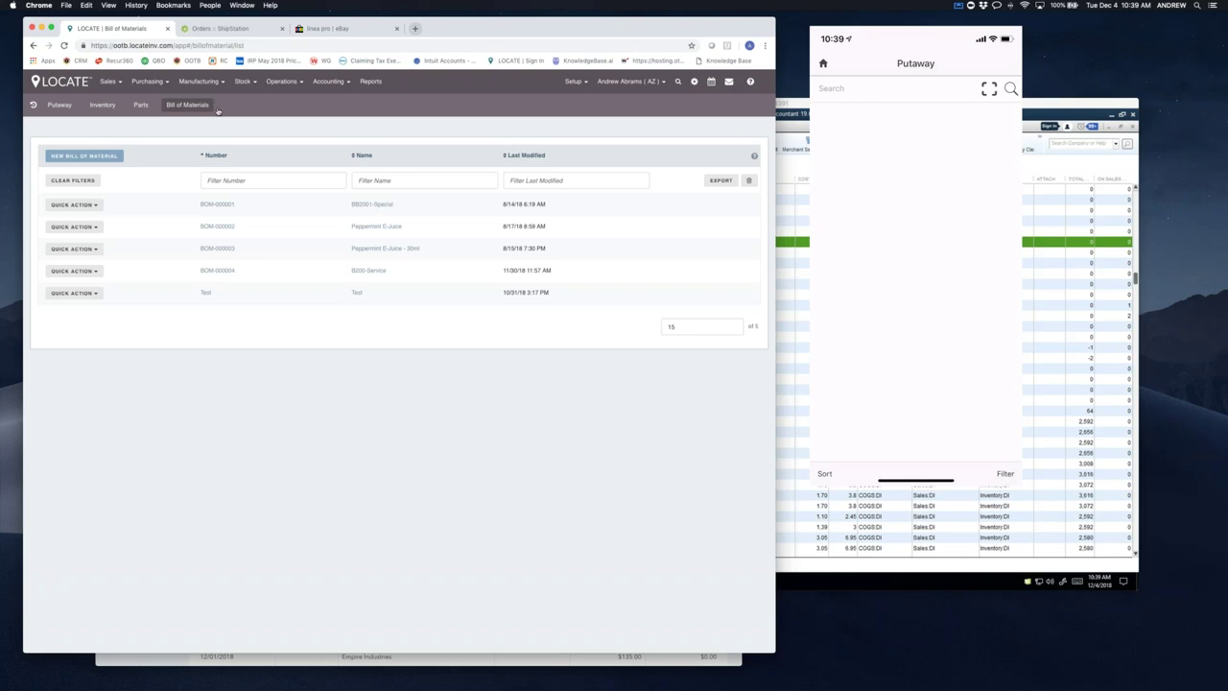
pyautogui.click(217, 271)
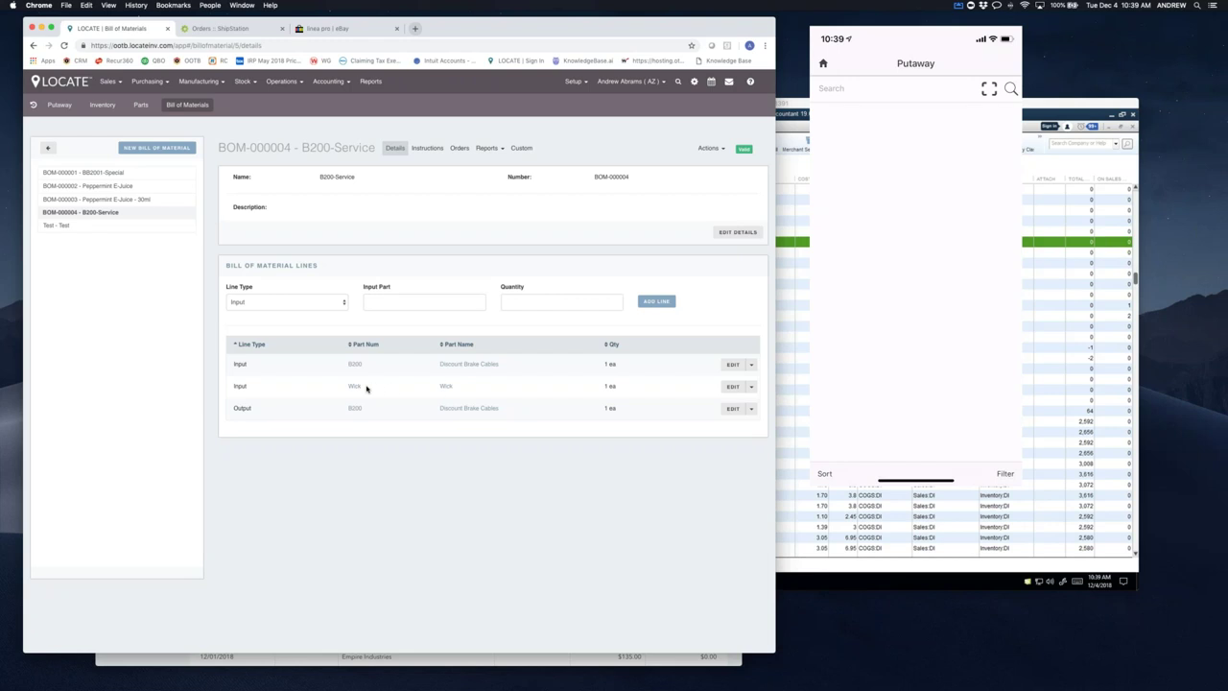
pyautogui.click(105, 173)
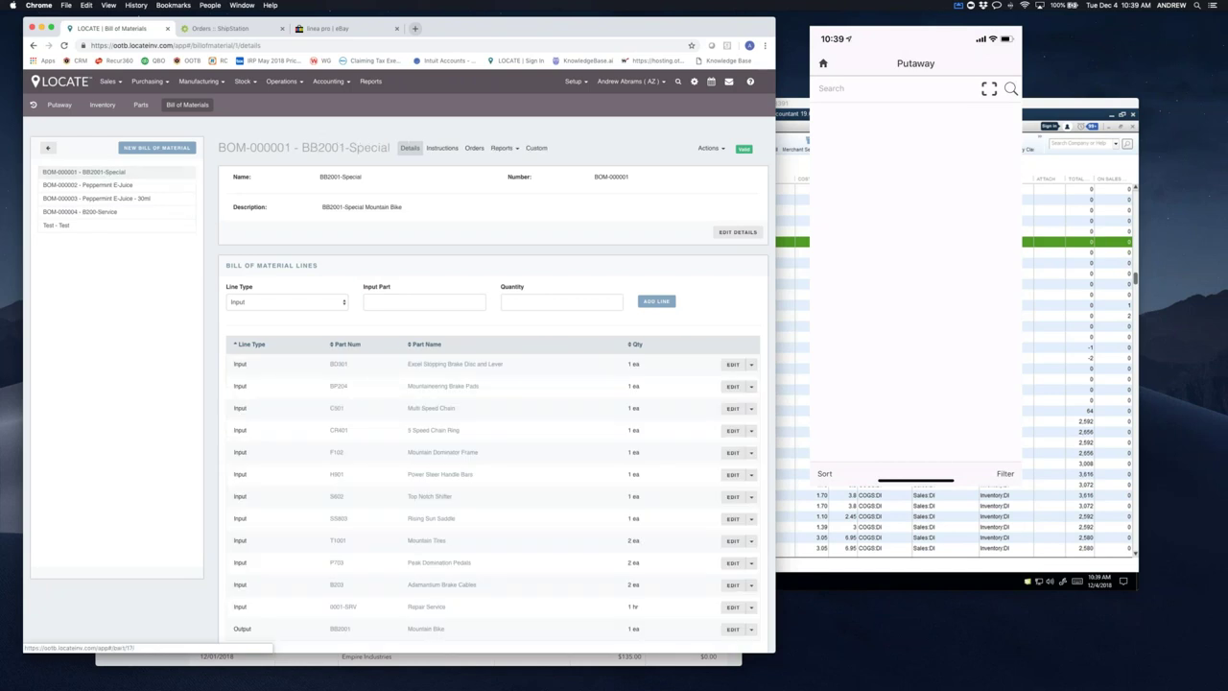
pyautogui.scroll(-1, 400, 362)
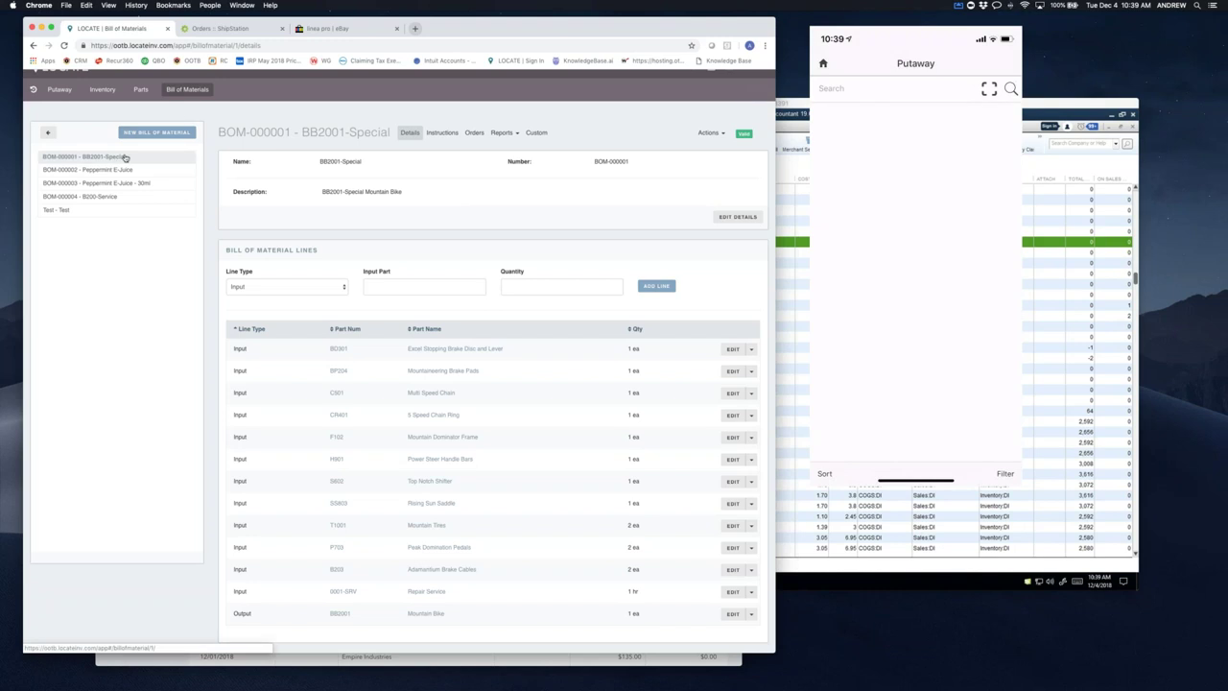
# - Create bill of materials B01234 named 'Bike' with description 'New Bike' and save it
pyautogui.click(148, 139)
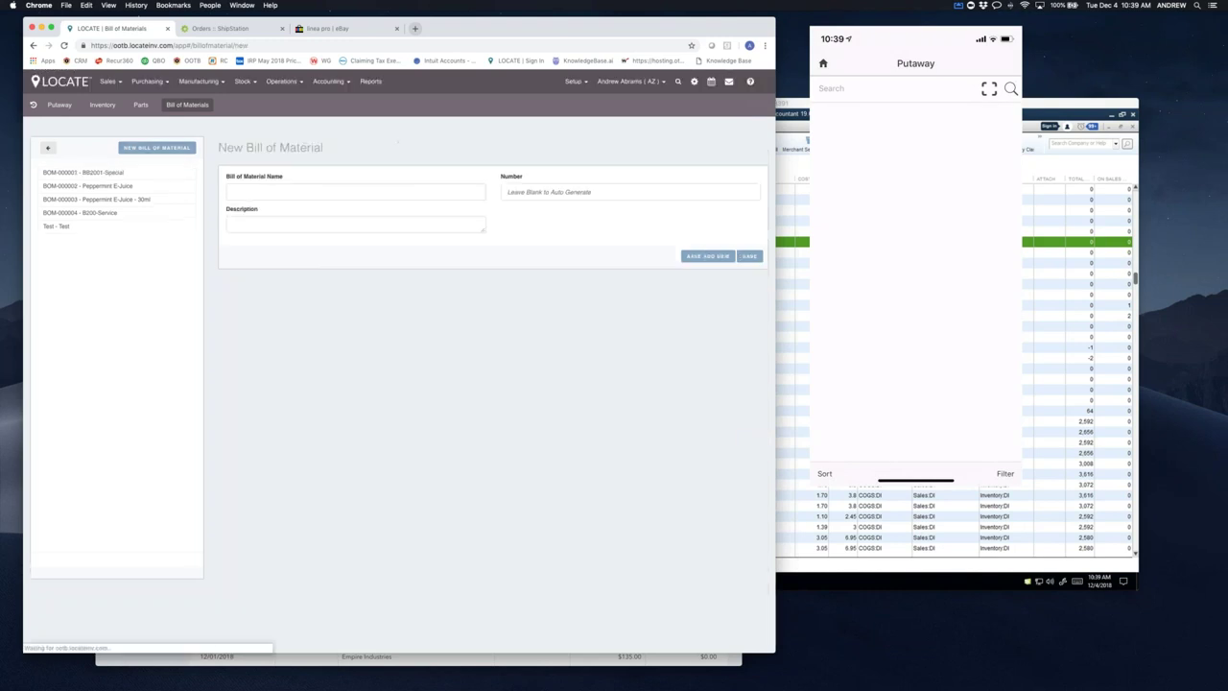
pyautogui.click(266, 192)
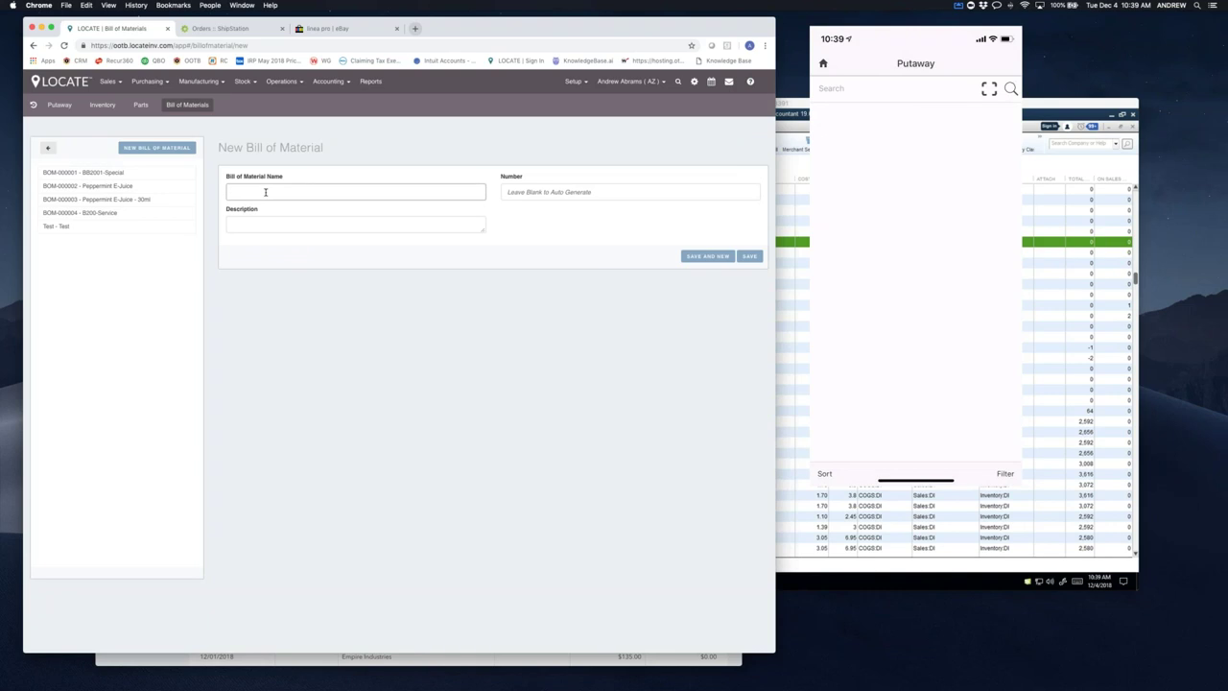
pyautogui.press('Tab')
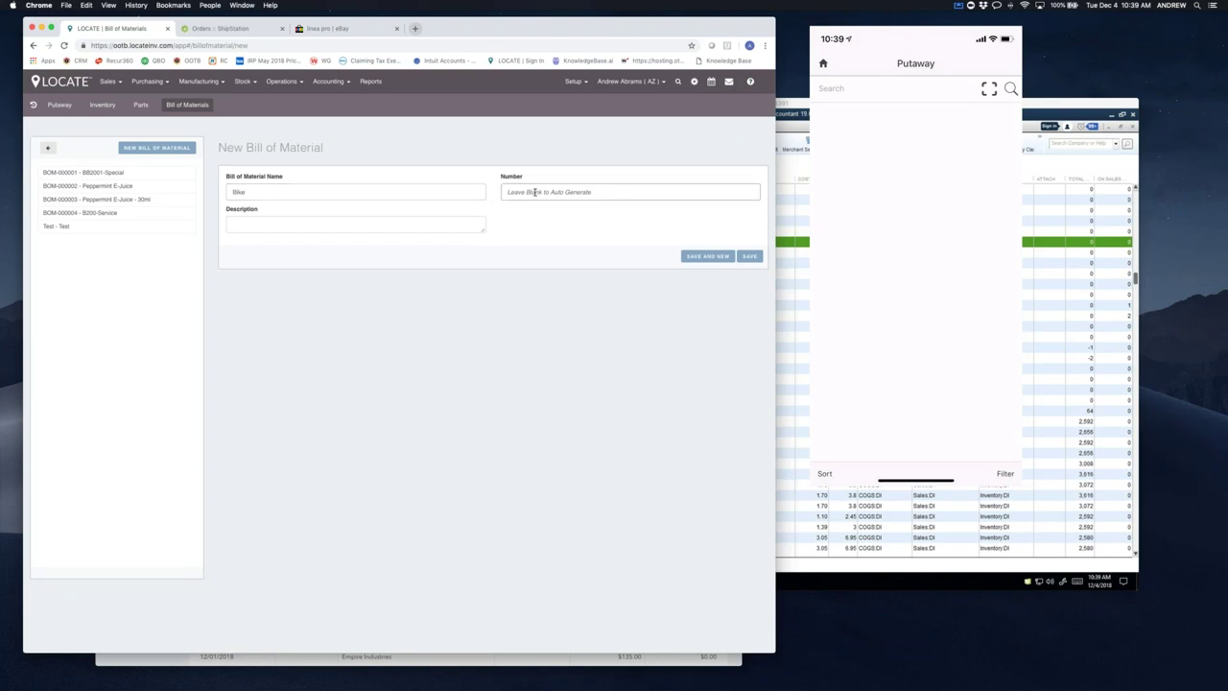
pyautogui.write('B01234')
pyautogui.click(463, 219)
pyautogui.write('New Bike')
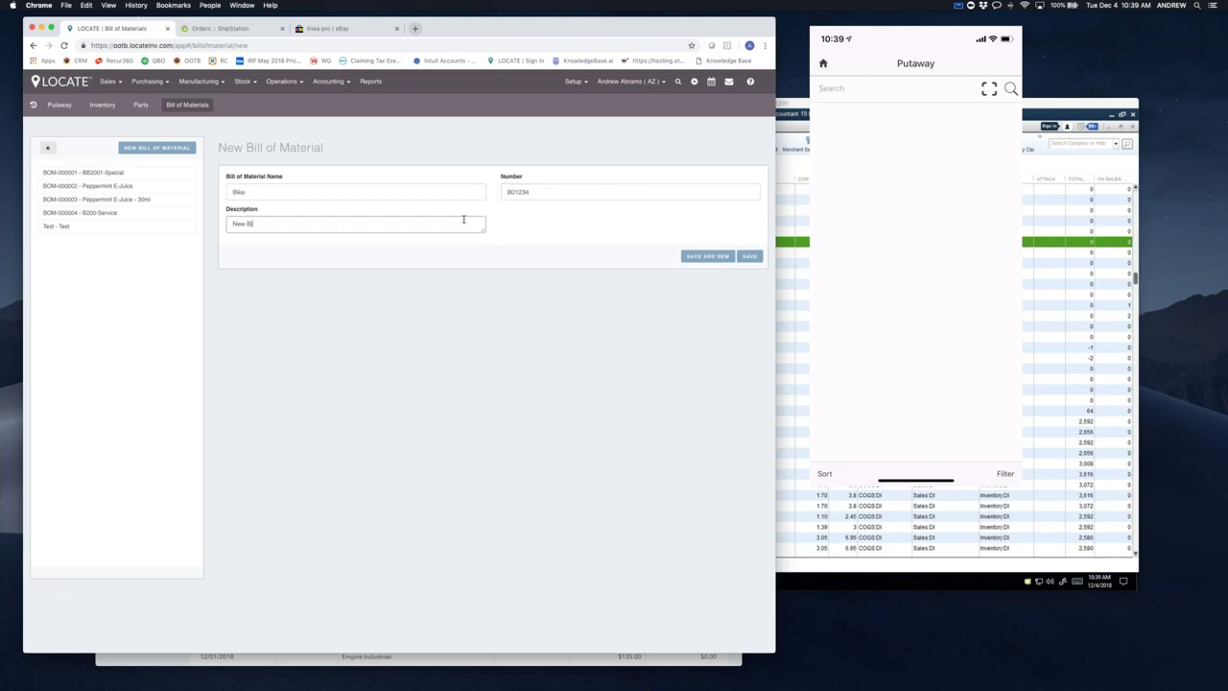
pyautogui.click(746, 260)
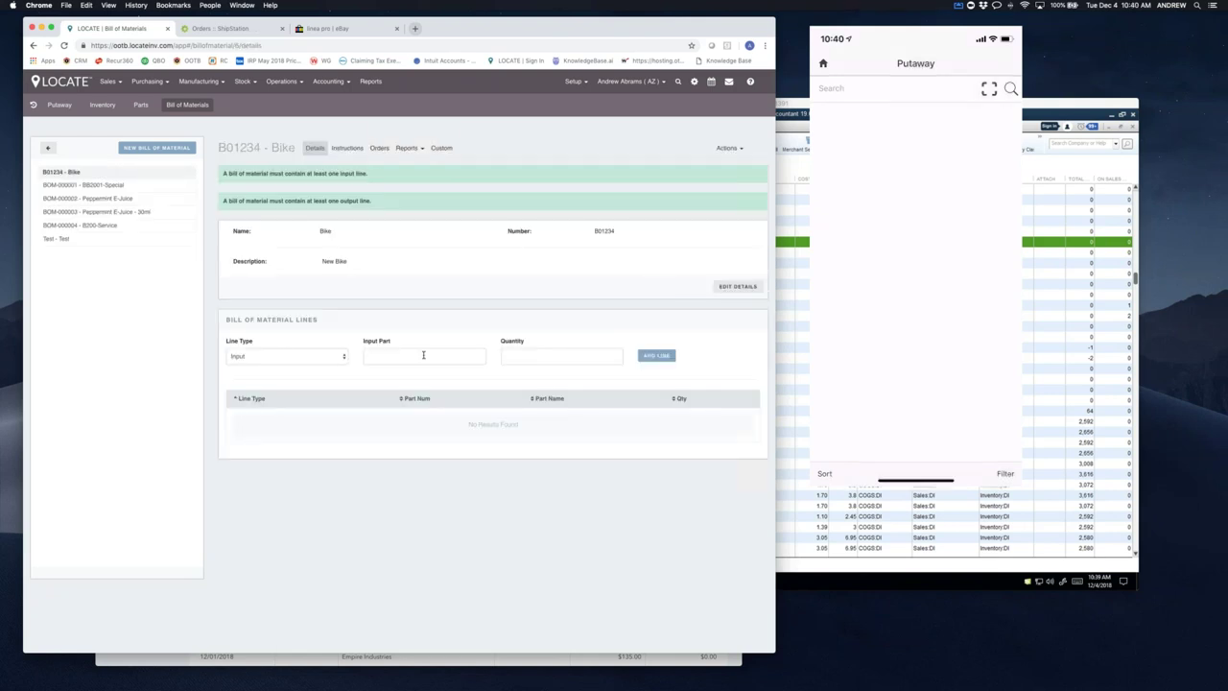
# - Add input lines for 1 Multi Speed Chain and H901 Power Steer Handle Bars
pyautogui.click(367, 358)
pyautogui.write('cha')
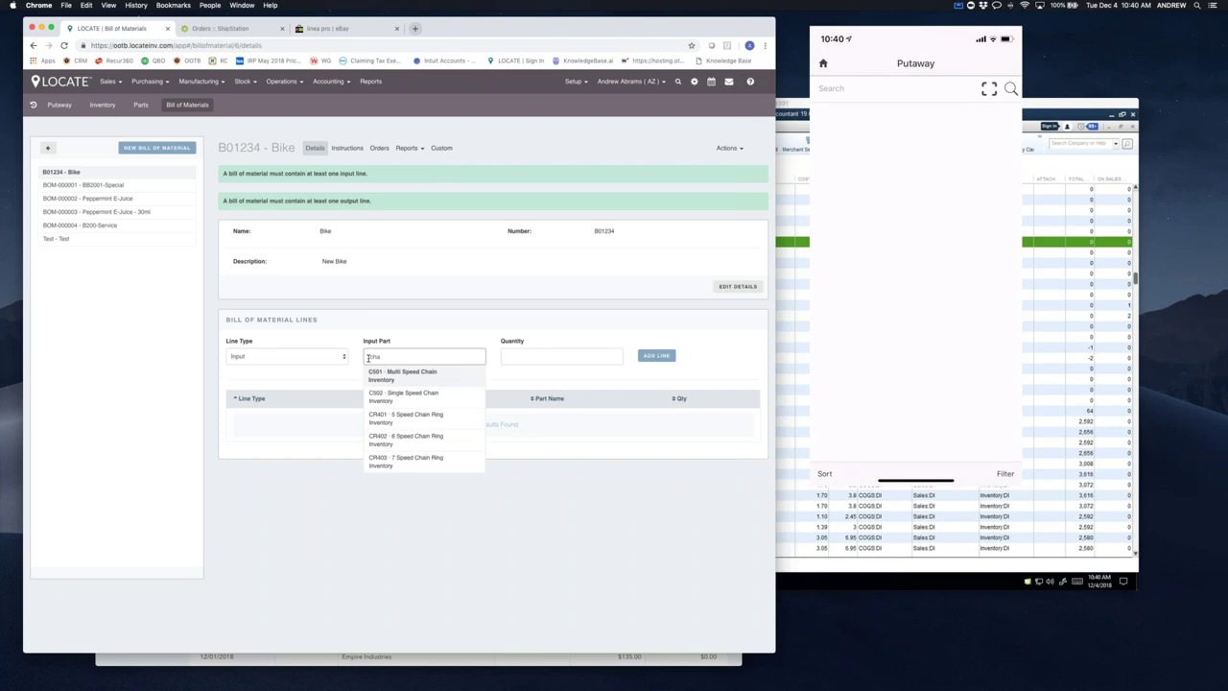
pyautogui.click(401, 378)
pyautogui.click(525, 357)
pyautogui.write('1')
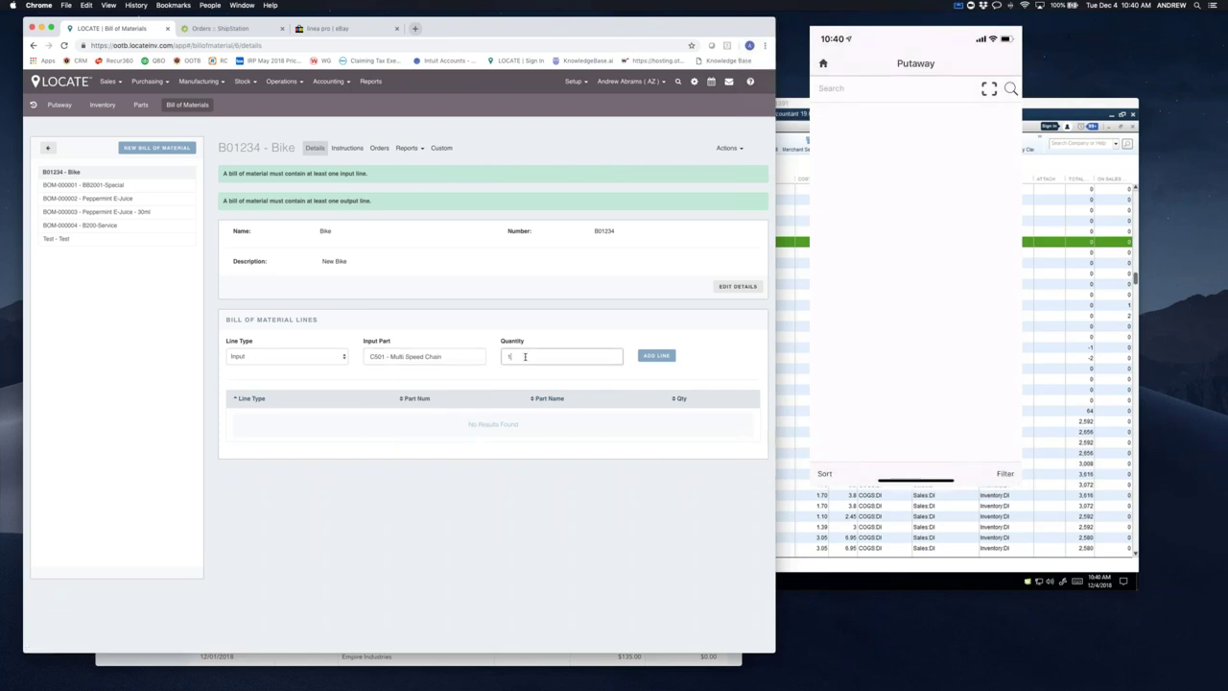
pyautogui.click(656, 355)
pyautogui.click(408, 333)
pyautogui.write('seal')
pyautogui.press('BackSpace')
pyautogui.press('BackSpace')
pyautogui.press('BackSpace')
pyautogui.press('BackSpace')
pyautogui.write('han')
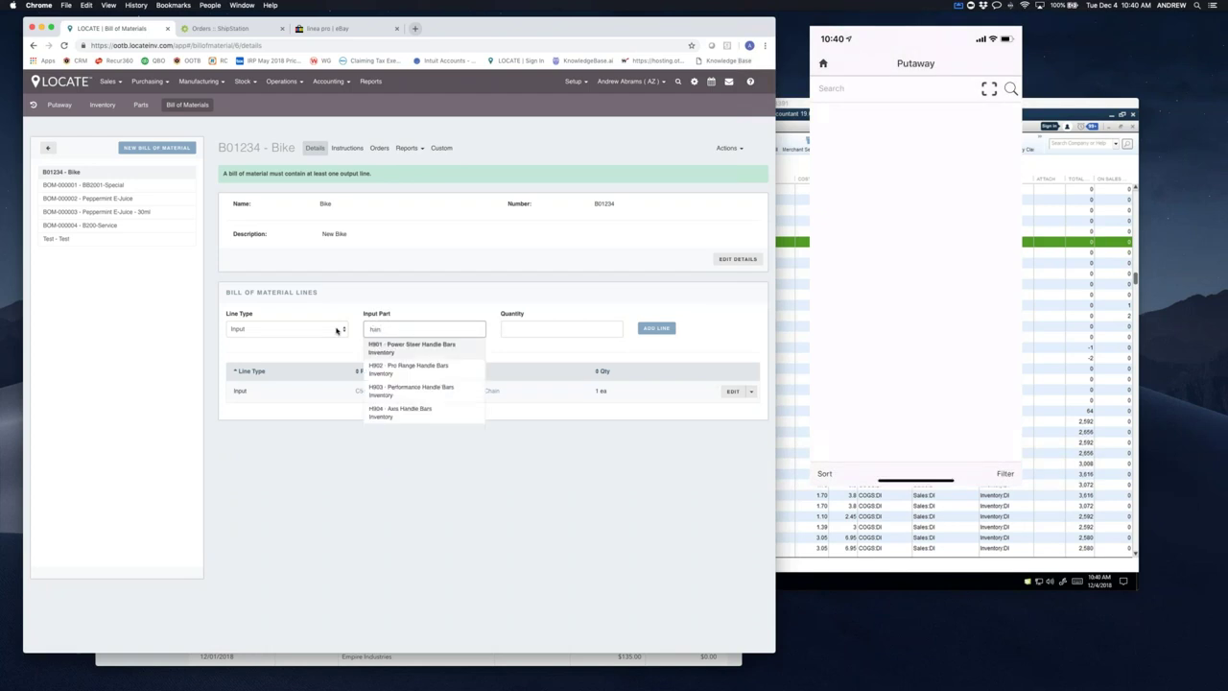
pyautogui.click(394, 348)
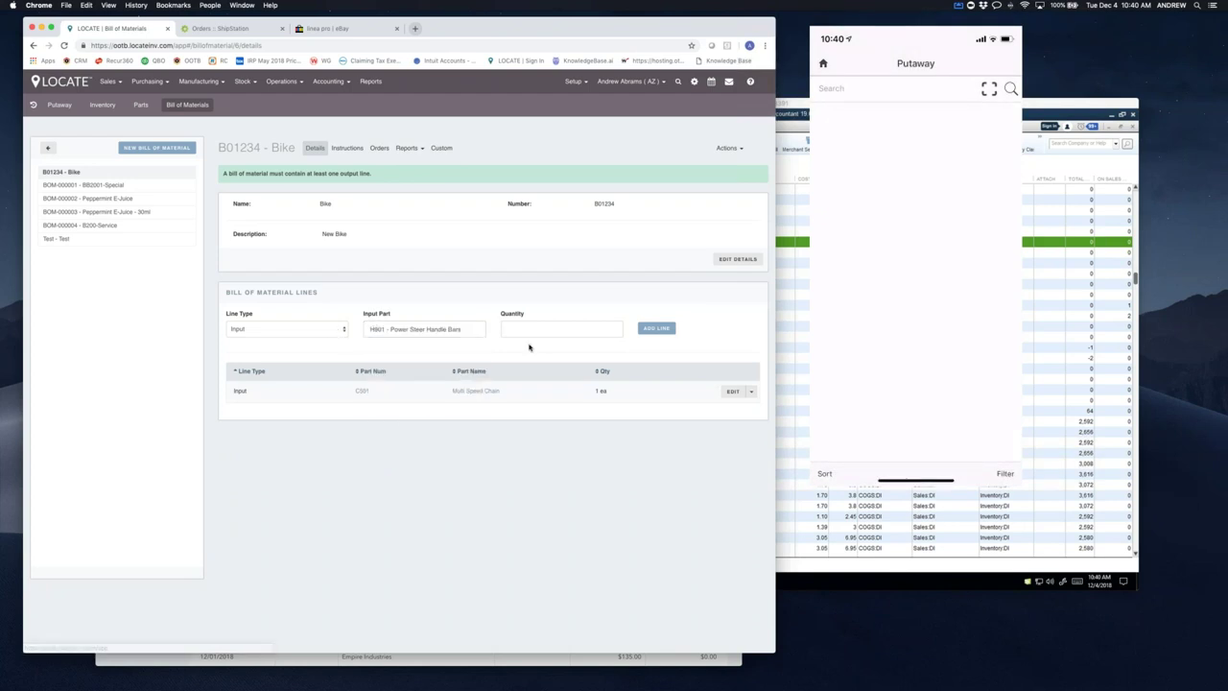
pyautogui.click(656, 328)
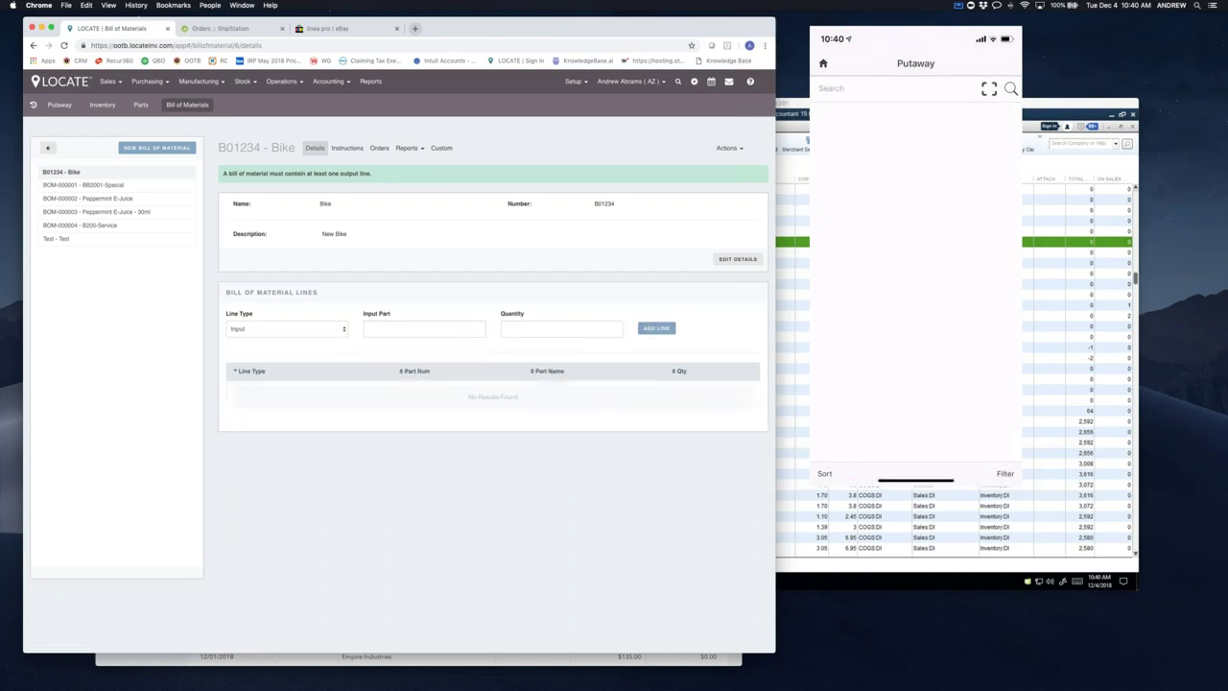
# - Add an input line for 2 T1001 Mountain Tires
pyautogui.click(445, 328)
pyautogui.write('whe')
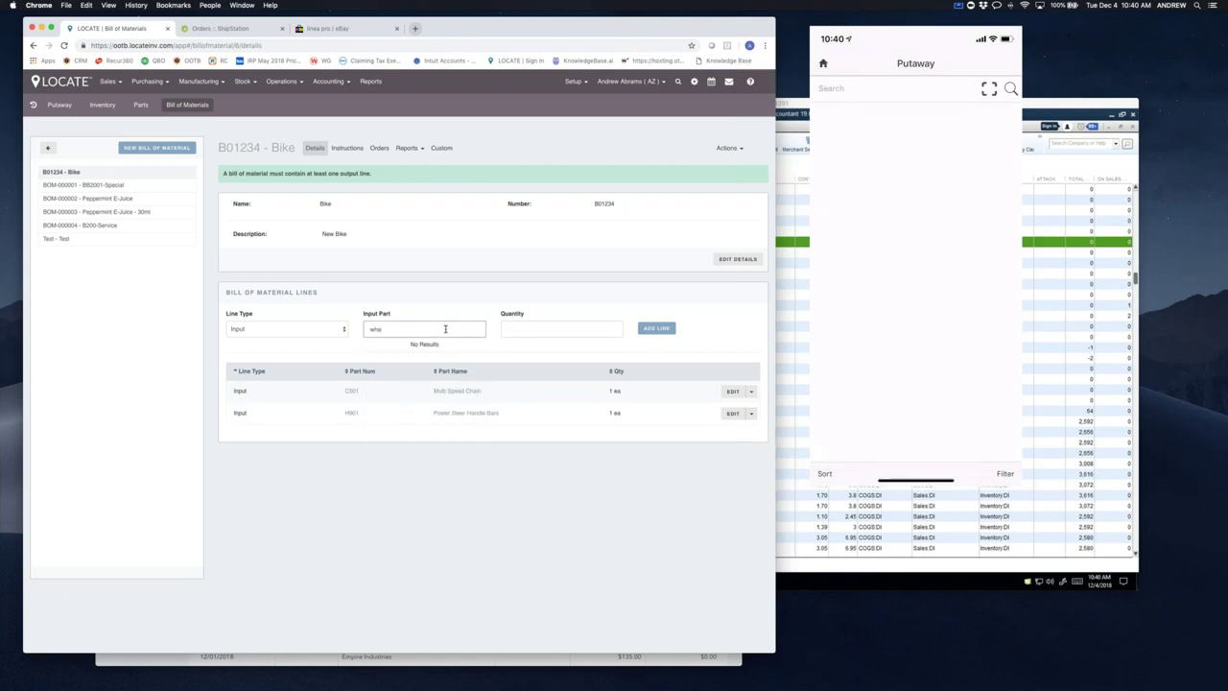
pyautogui.moveTo(438, 328); pyautogui.dragTo(359, 328)
pyautogui.write('tire')
pyautogui.press('Down')
pyautogui.press('Return')
pyautogui.write('2')
pyautogui.click(662, 328)
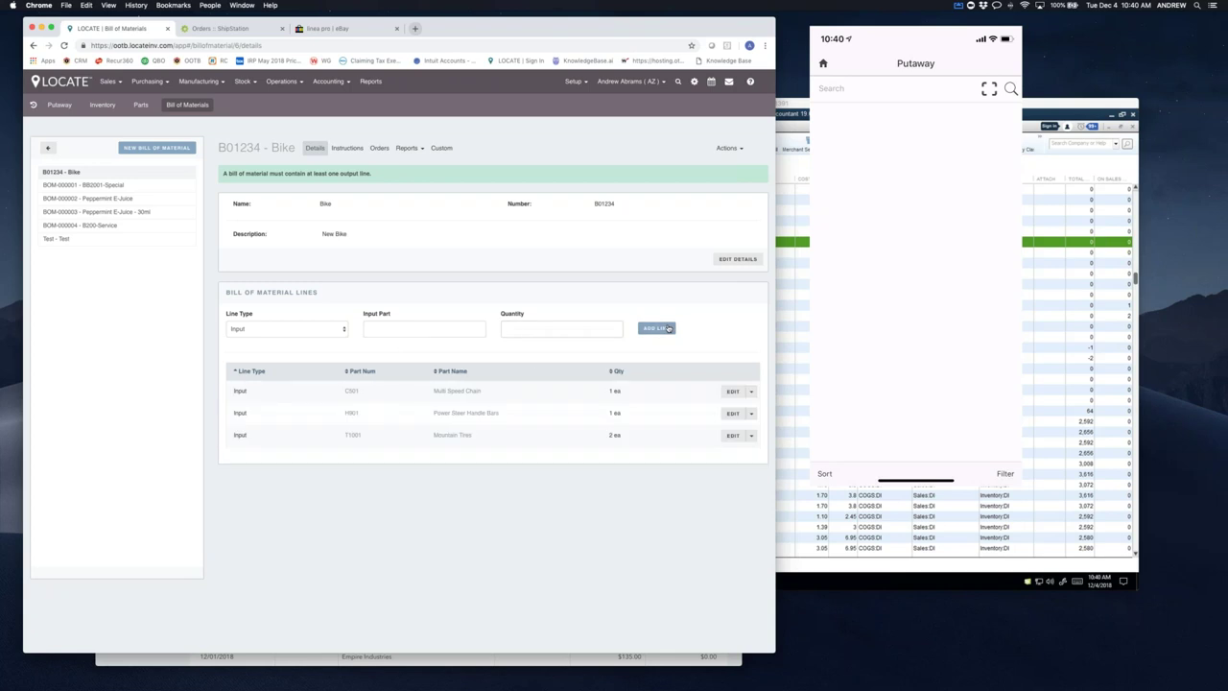
# - Add an Output line for 1 BB2004 Custom Bike to the bill
pyautogui.click(340, 329)
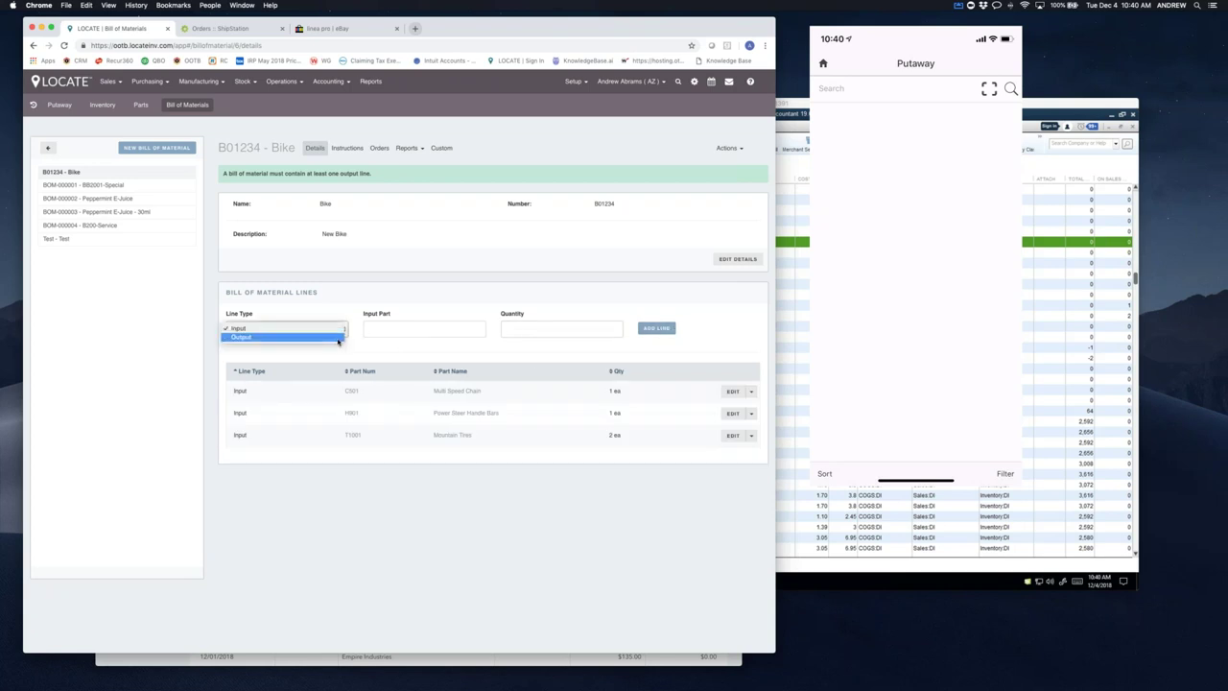
pyautogui.click(336, 339)
pyautogui.click(394, 329)
pyautogui.write('b200')
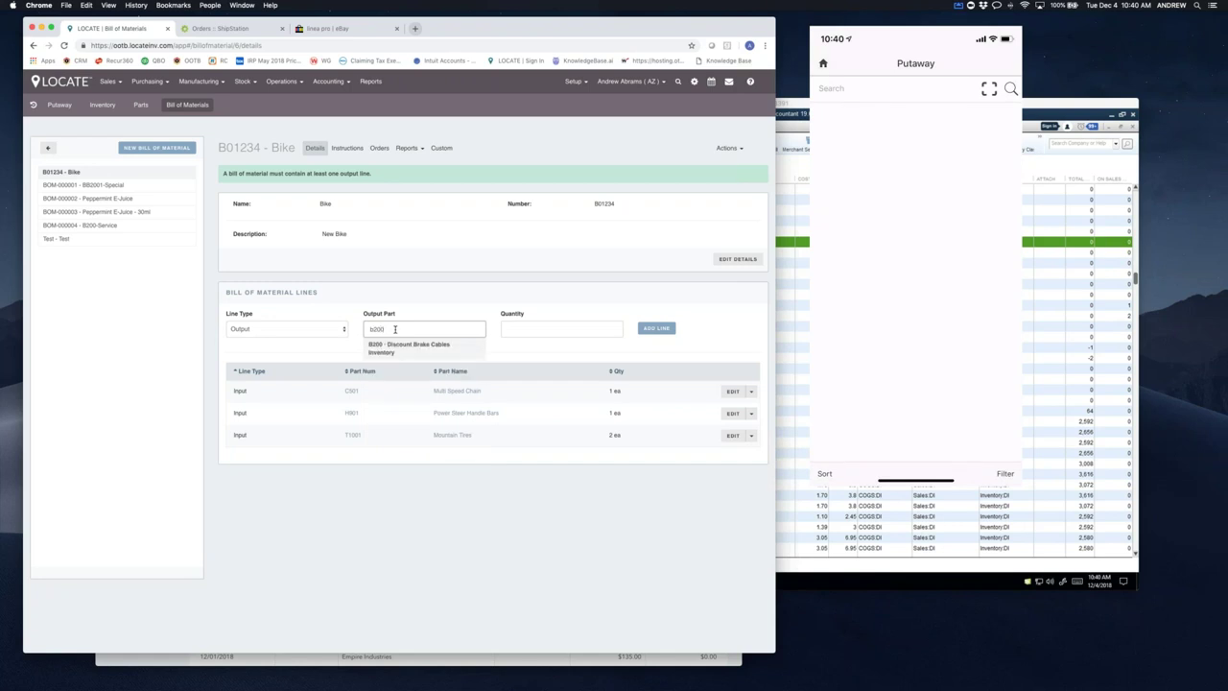
pyautogui.write('21')
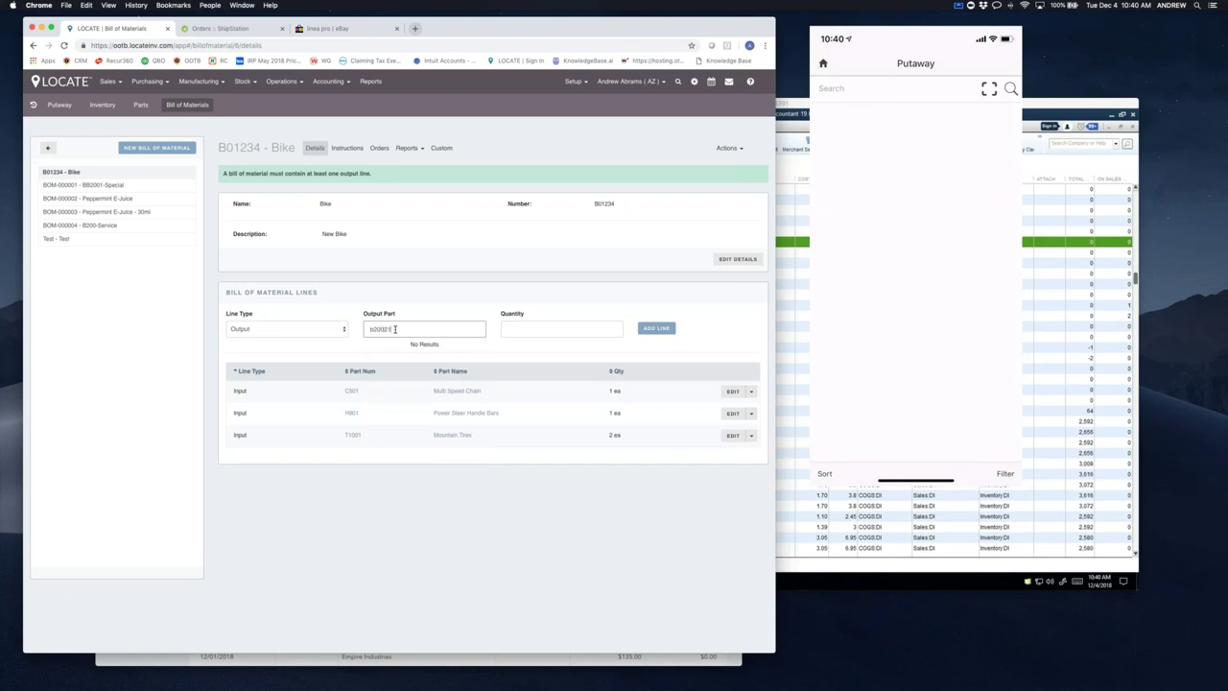
pyautogui.moveTo(456, 329); pyautogui.dragTo(324, 331)
pyautogui.write('b6200')
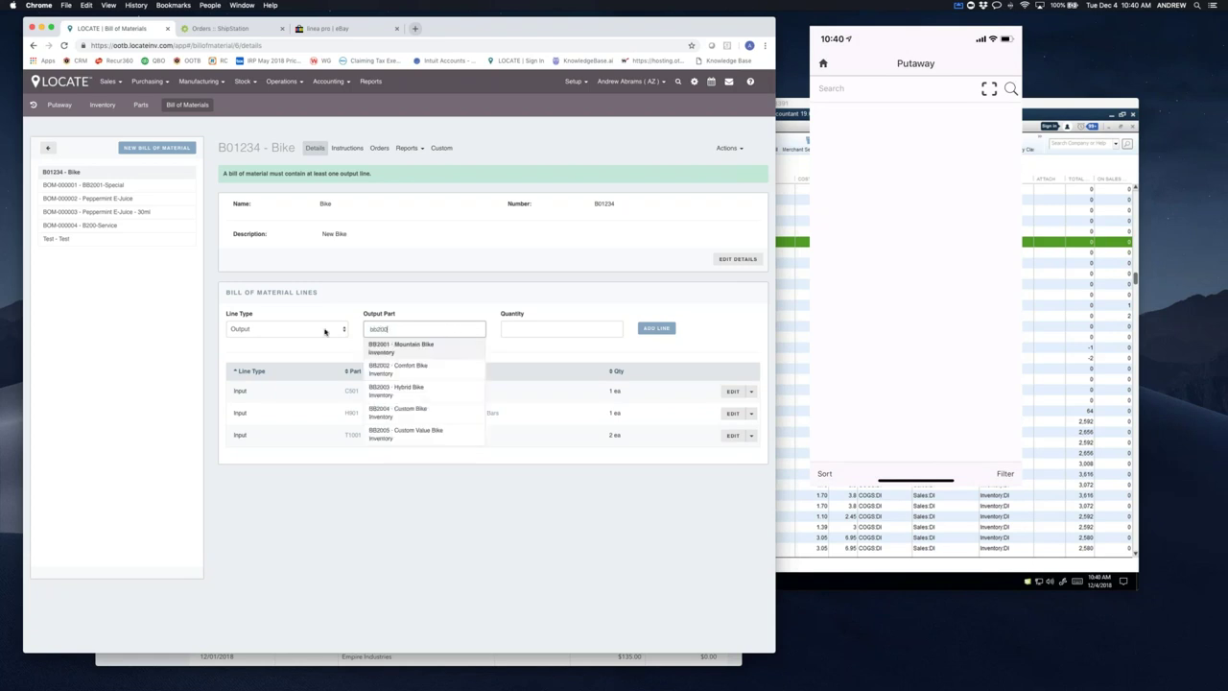
pyautogui.click(406, 412)
pyautogui.click(536, 324)
pyautogui.write('1')
pyautogui.click(656, 328)
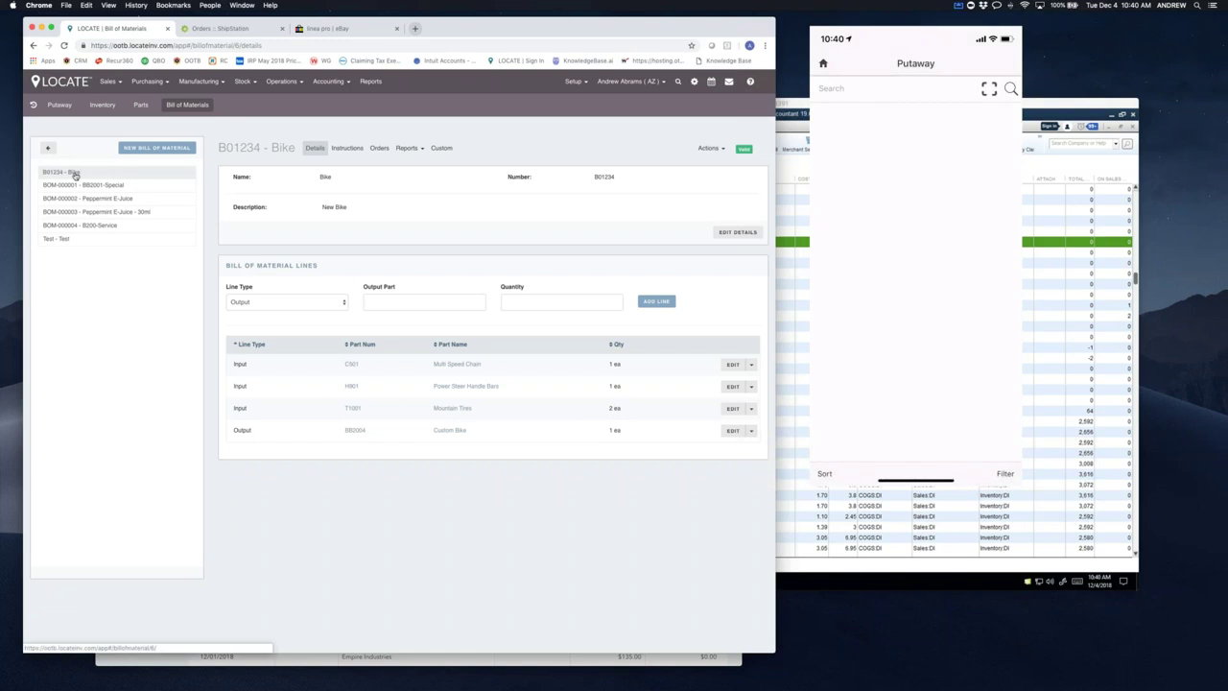
# - Open the BB2004 Custom Bike part's details for editing
pyautogui.click(355, 430)
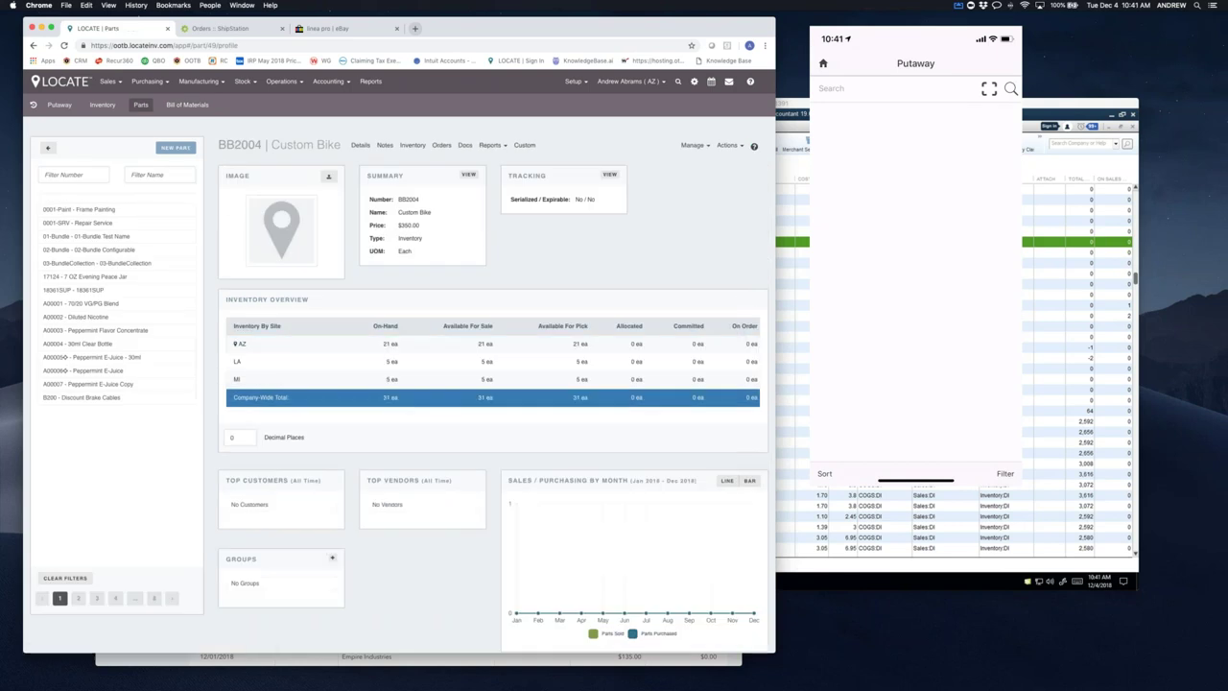
pyautogui.click(360, 146)
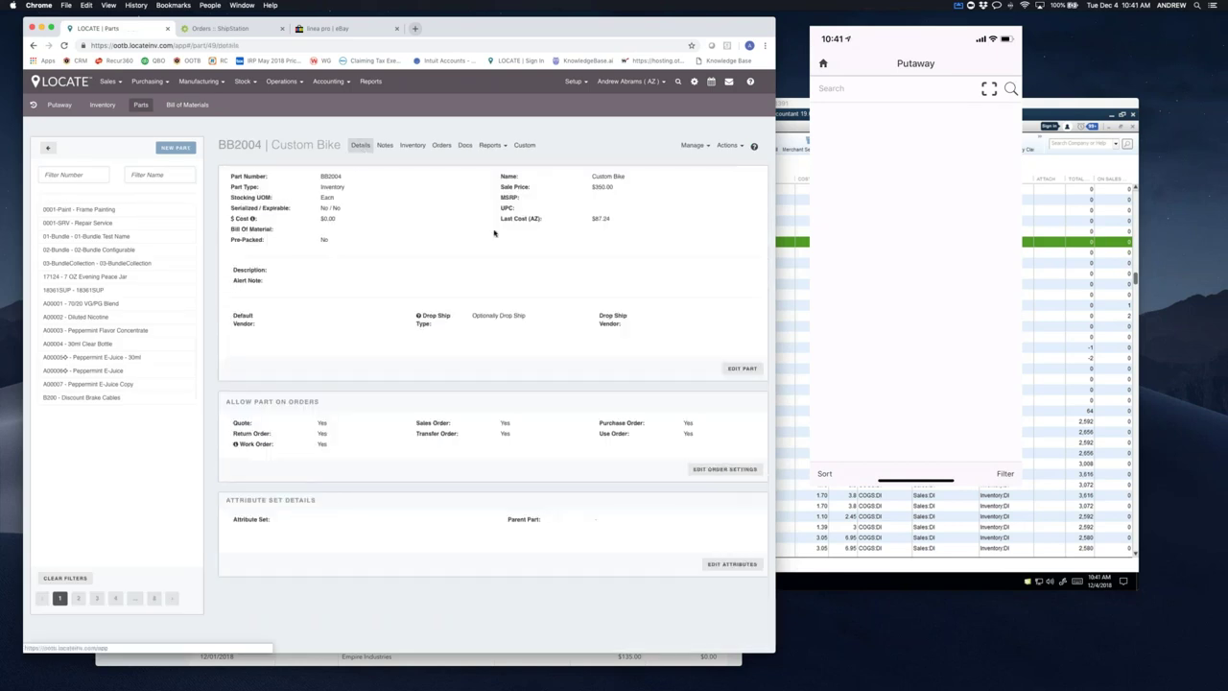
pyautogui.click(735, 369)
# - Link the part to bill of material B01234 - Bike with build type Build Always and save
pyautogui.click(375, 260)
pyautogui.click(362, 277)
pyautogui.click(362, 277)
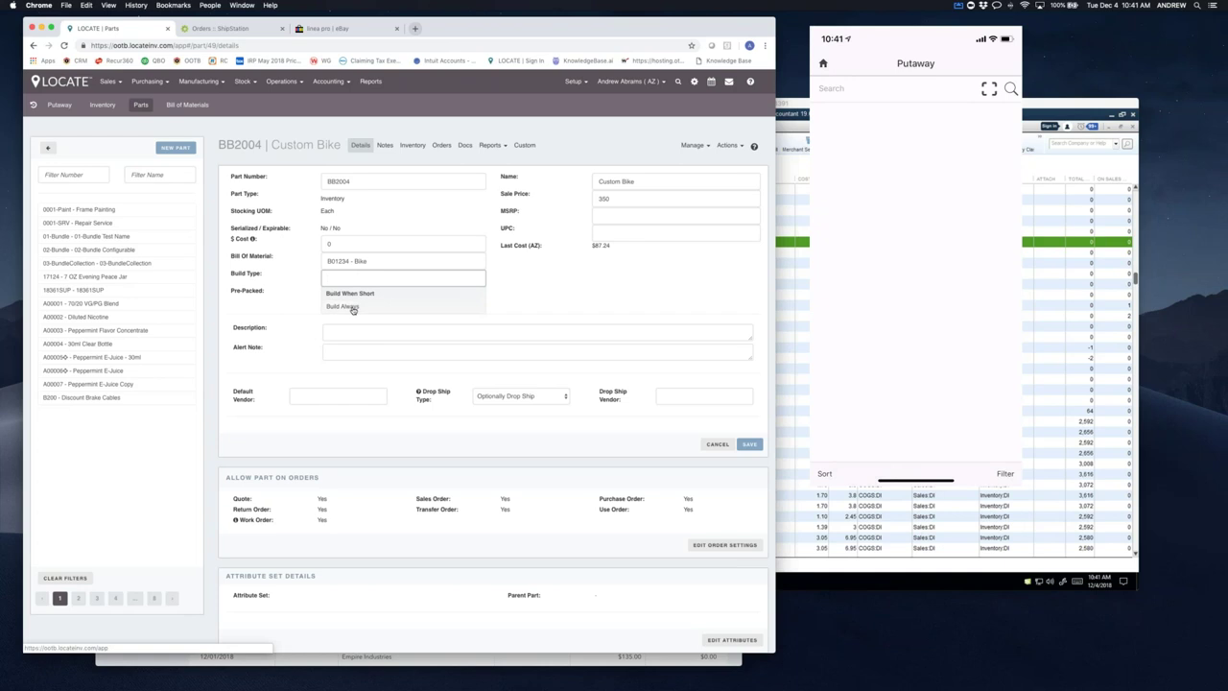
pyautogui.moveTo(427, 261); pyautogui.dragTo(305, 263)
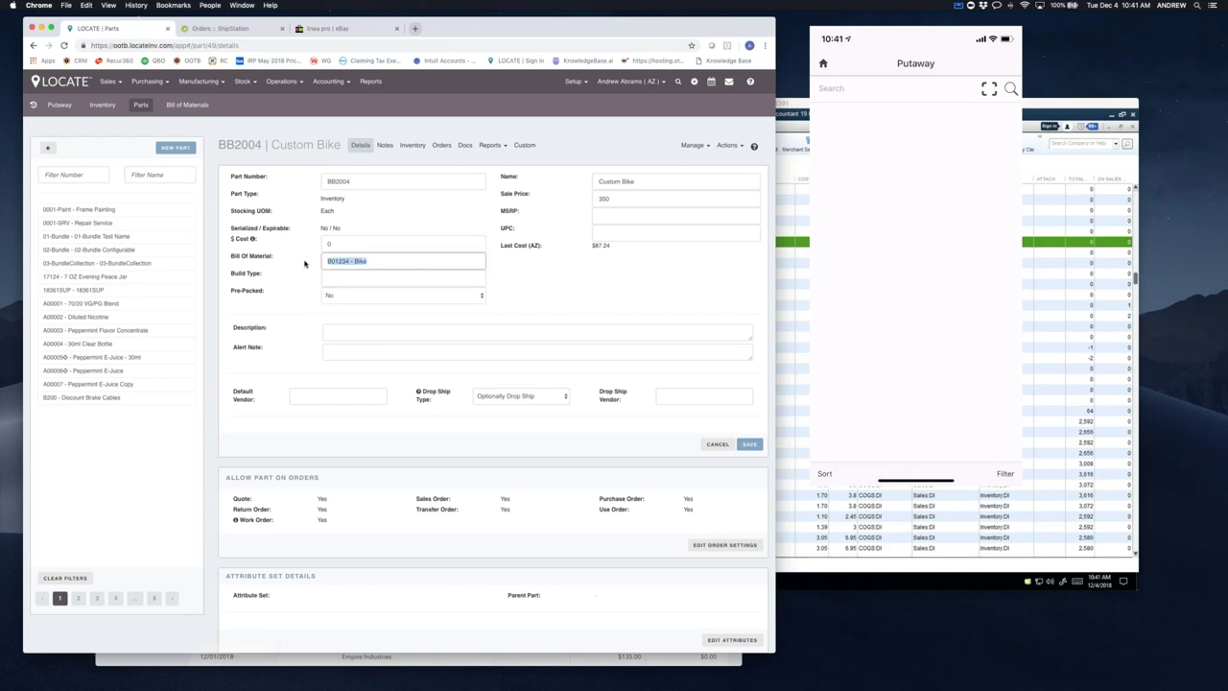
pyautogui.click(392, 277)
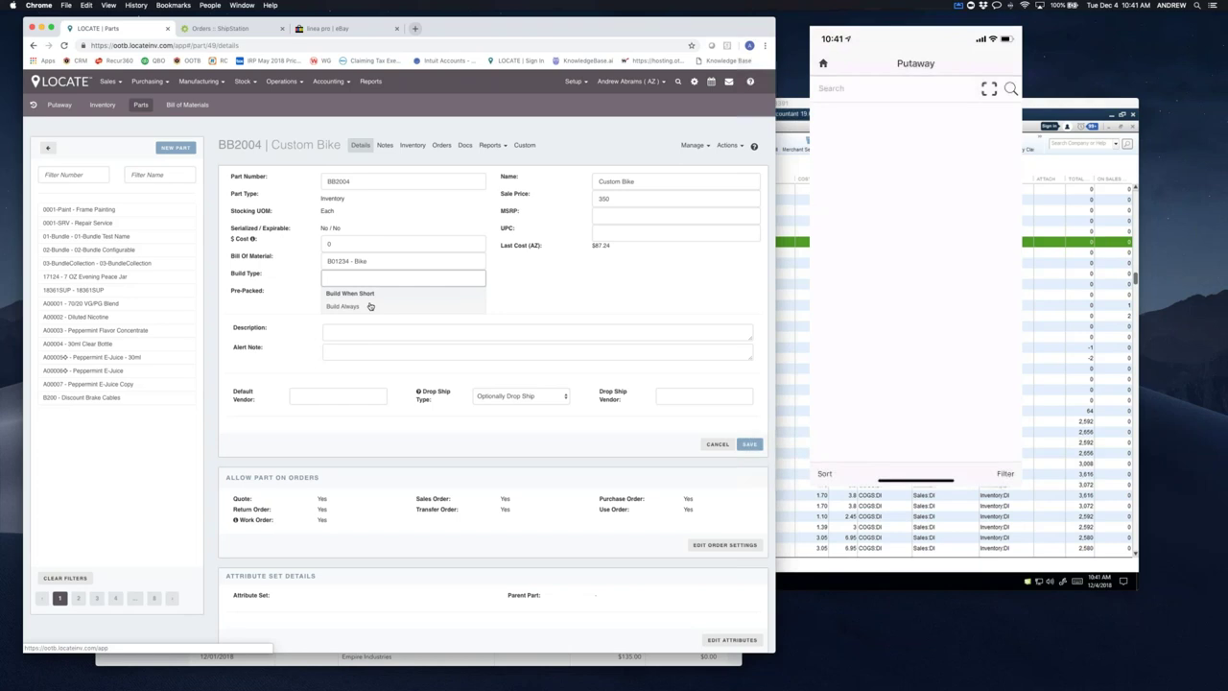
pyautogui.click(370, 306)
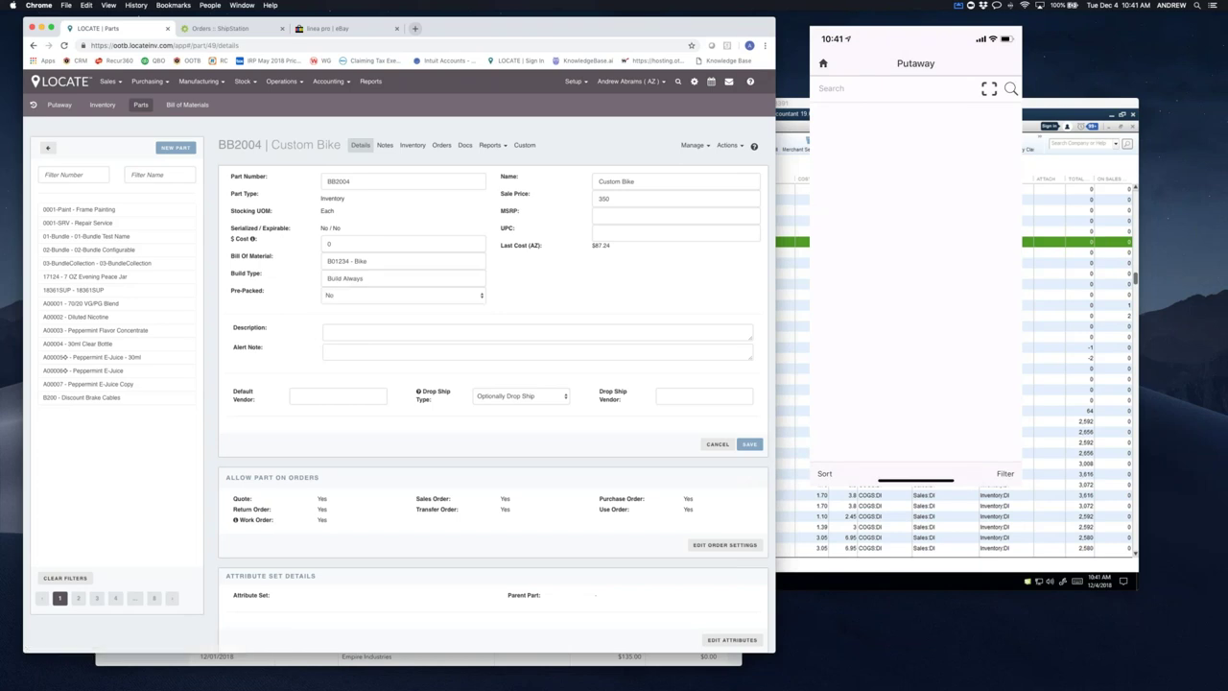
pyautogui.click(755, 448)
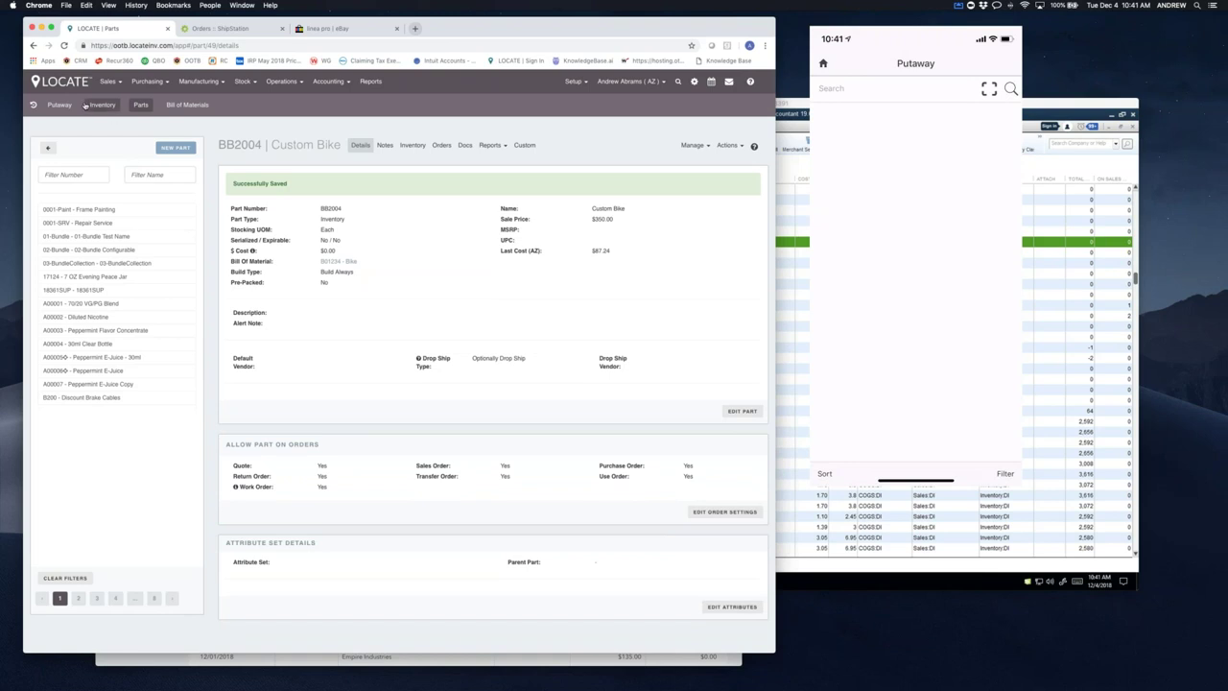
pyautogui.click(108, 81)
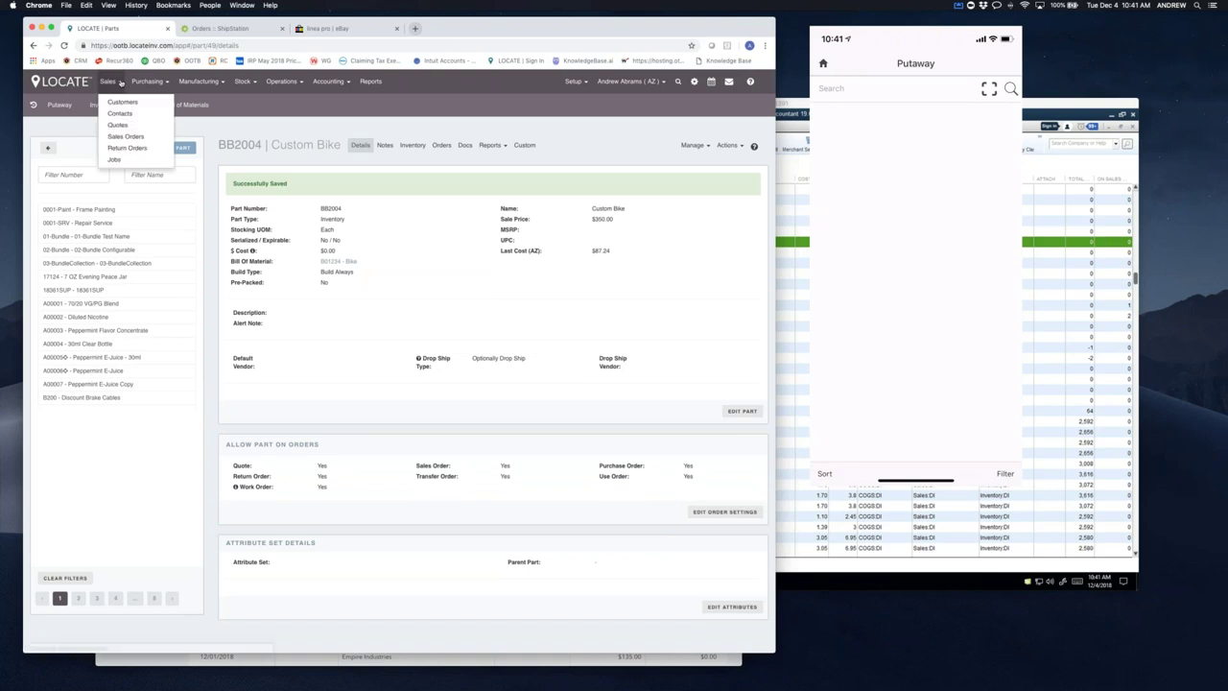
# - Create sales order SO #000060 for the chosen customer, shipping FedEx with FEDEX_GROUND service
pyautogui.click(122, 139)
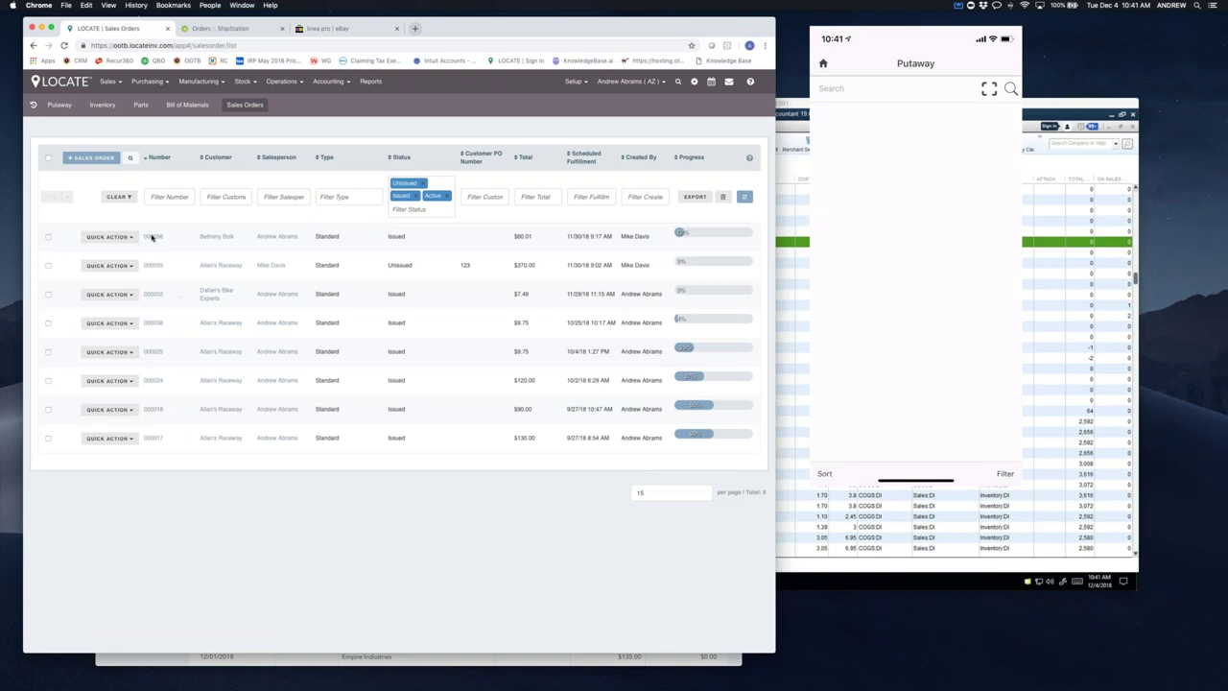
pyautogui.click(110, 159)
pyautogui.scroll(-8, 459, 336)
pyautogui.click(455, 322)
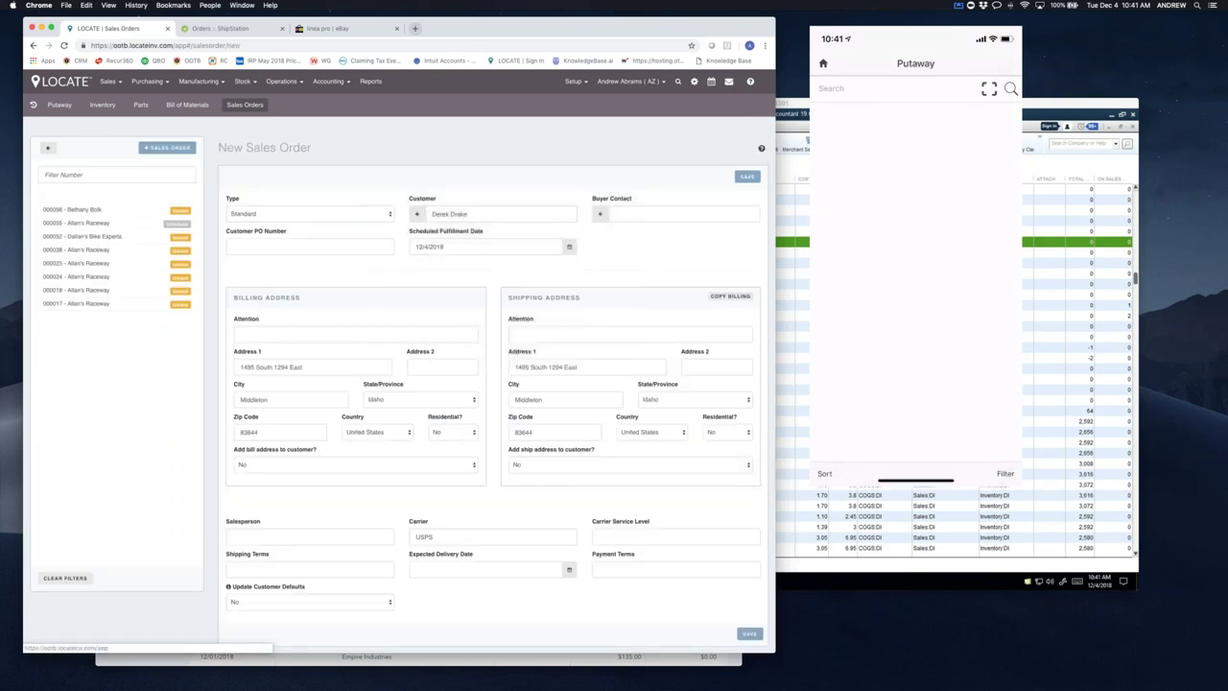
pyautogui.click(477, 536)
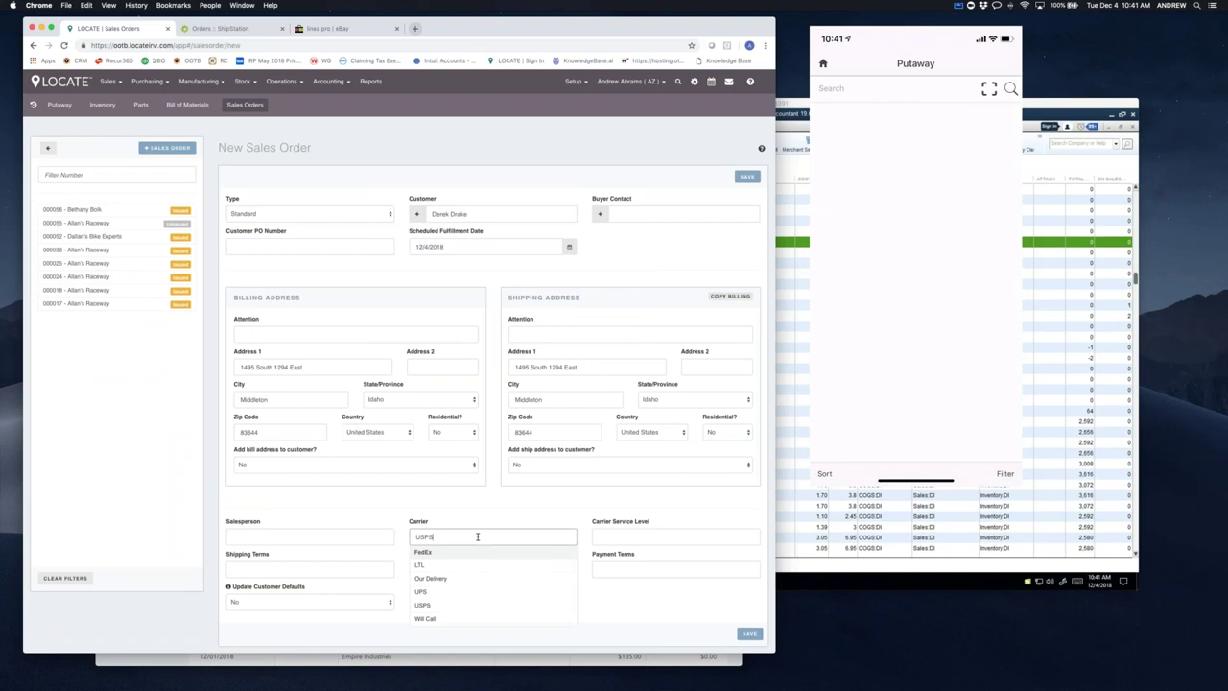
pyautogui.click(521, 551)
pyautogui.click(672, 537)
pyautogui.click(708, 592)
pyautogui.click(750, 634)
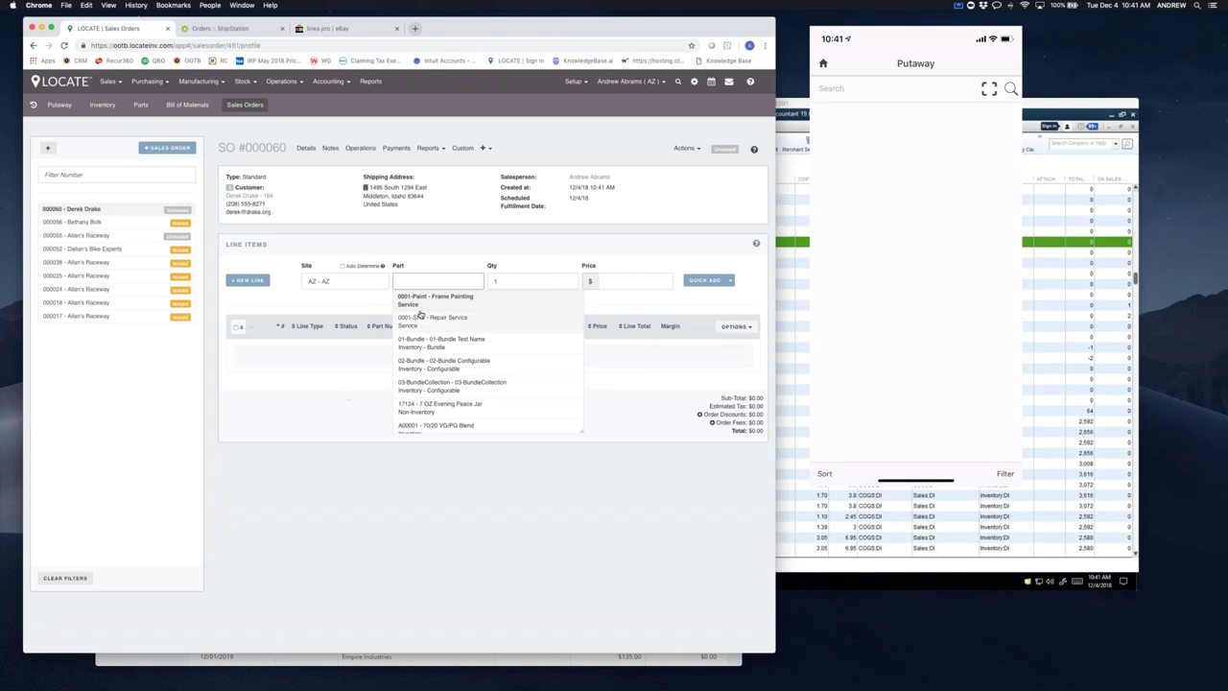
# - Quick-add a BB2004 Custom Bike line to the sales order
pyautogui.write('bb2004')
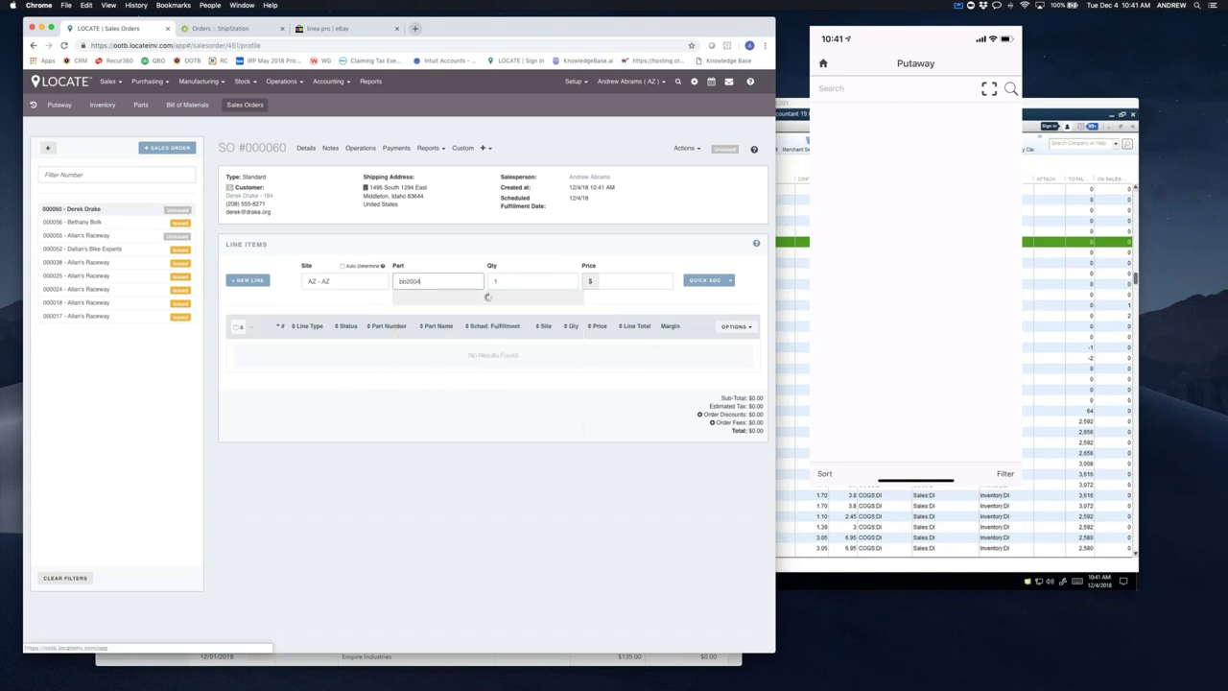
pyautogui.click(425, 300)
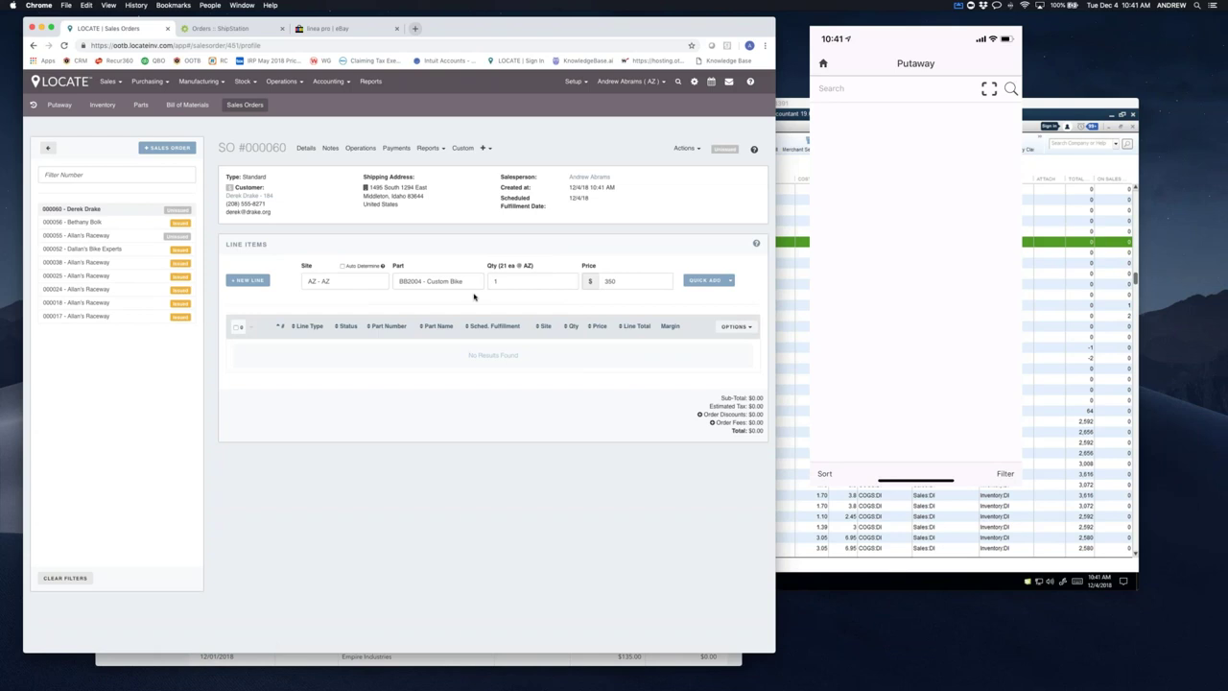
pyautogui.click(705, 280)
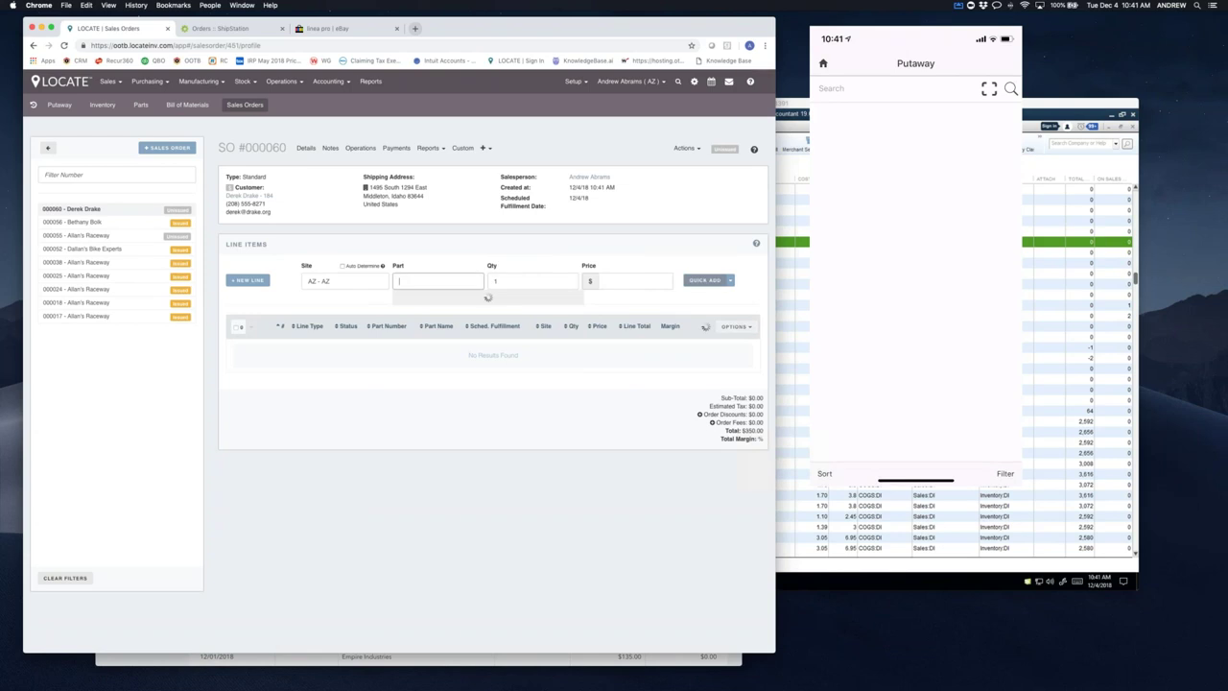
pyautogui.click(657, 379)
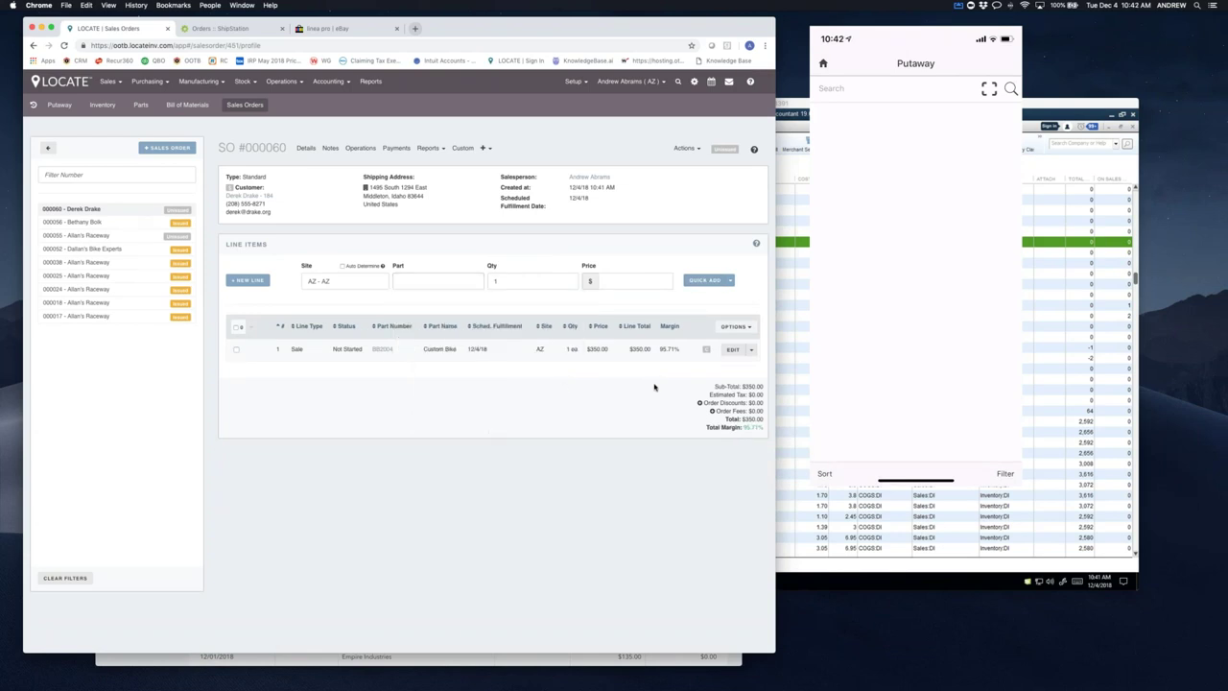
# - Issue the sales order despite the address warning and open work order A000031
pyautogui.click(684, 148)
pyautogui.click(645, 188)
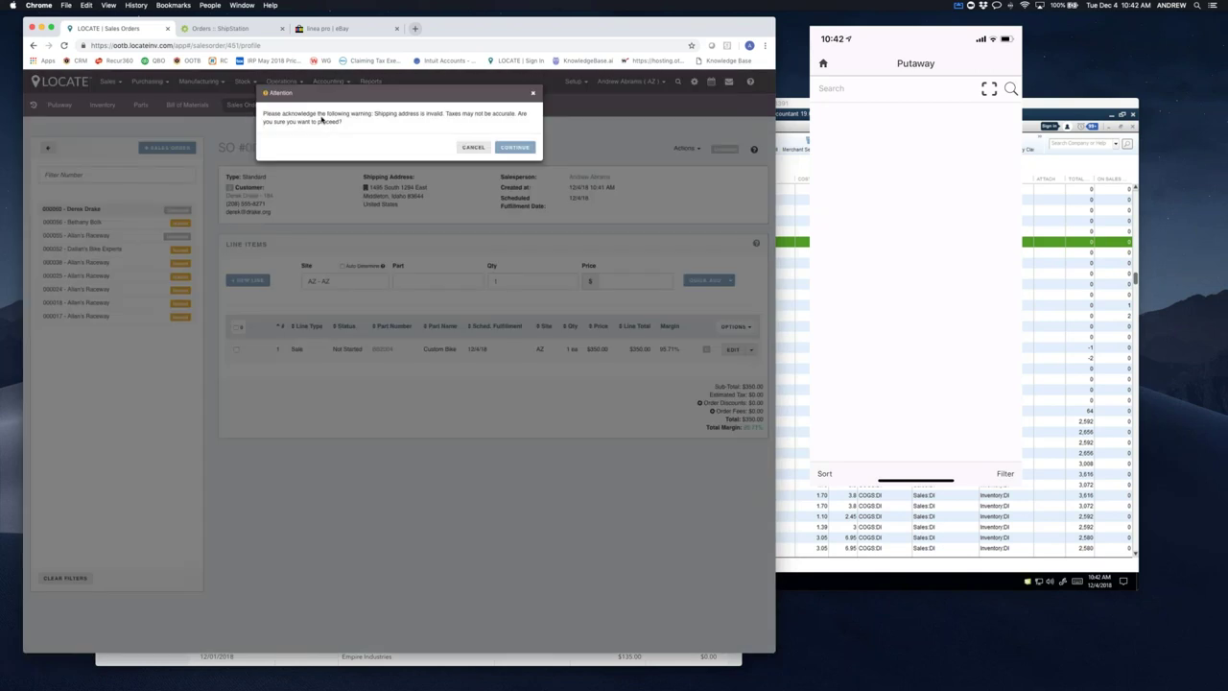
pyautogui.click(515, 147)
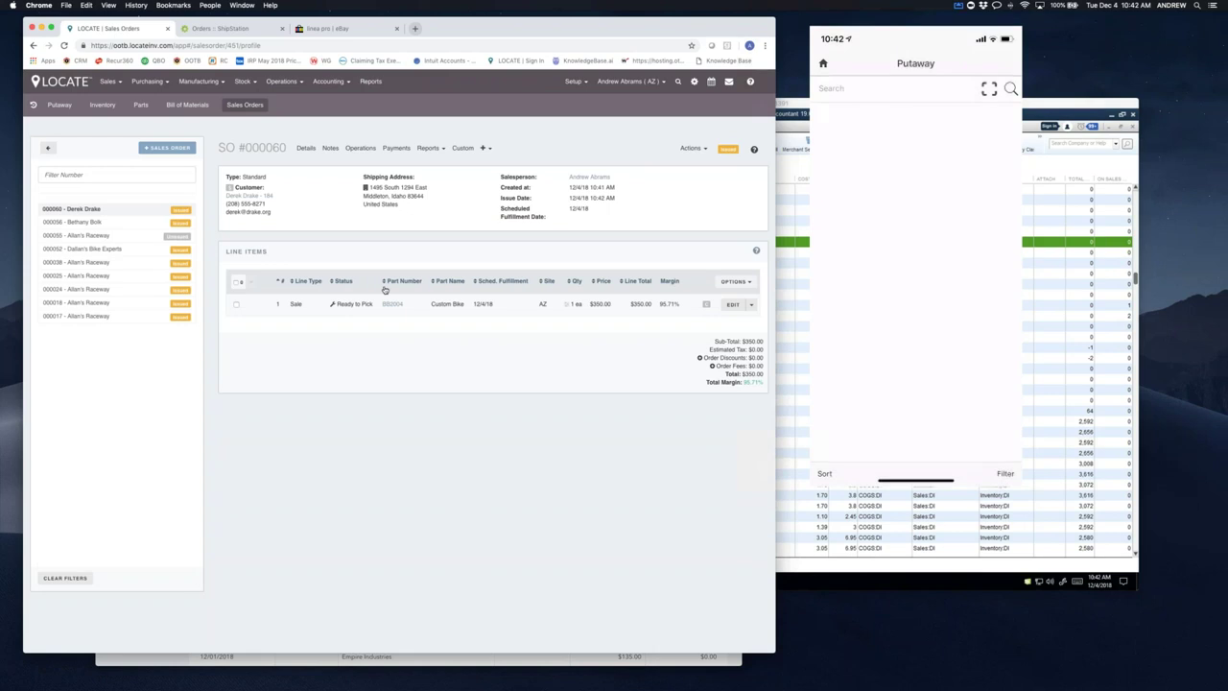
pyautogui.moveTo(332, 307)
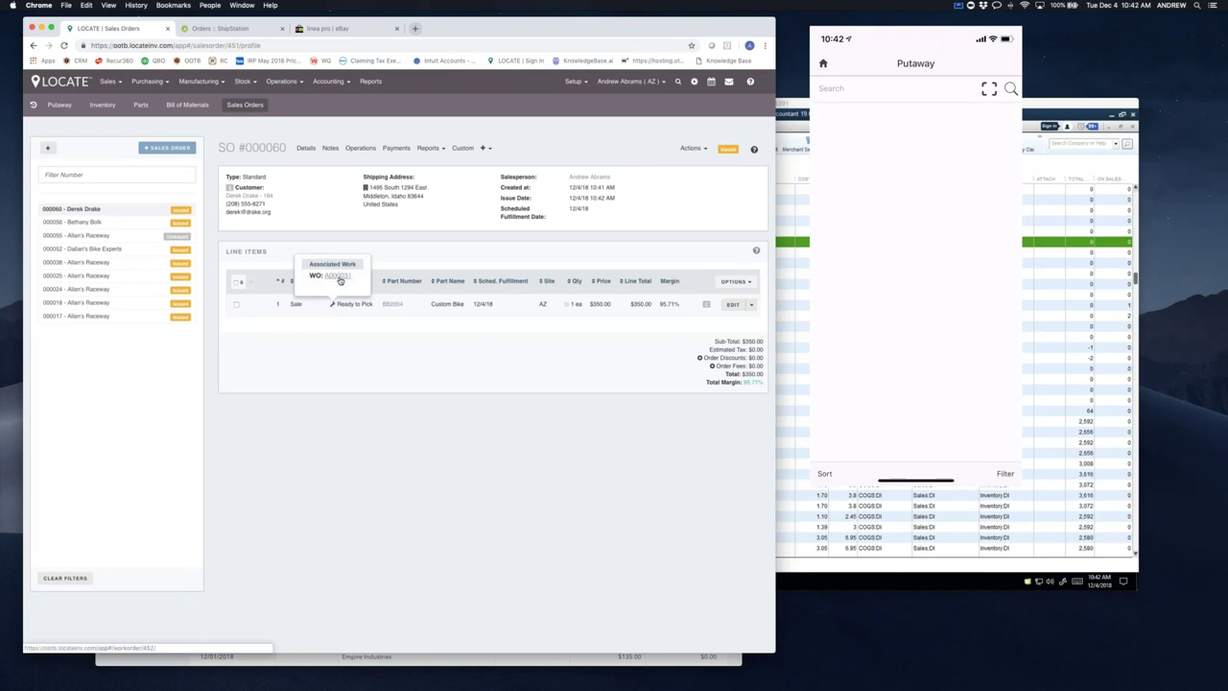
pyautogui.click(339, 278)
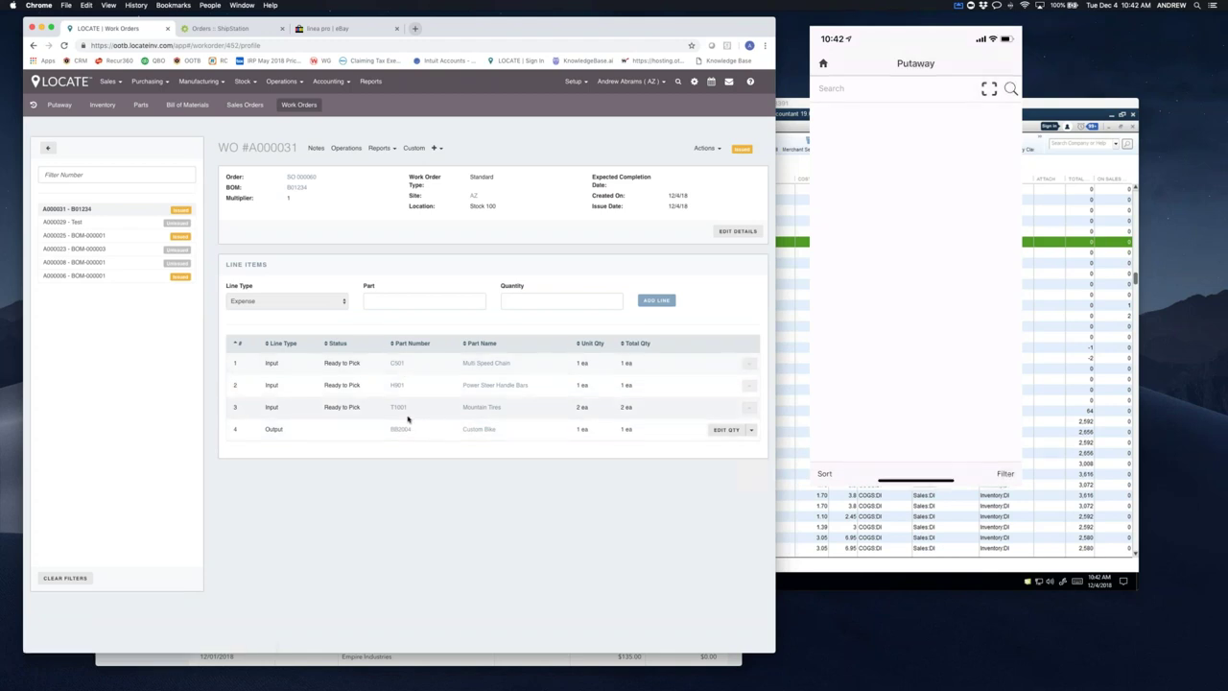
# - Create a pick for work order A000031 and complete Pick #000085 on the phone app
pyautogui.click(704, 153)
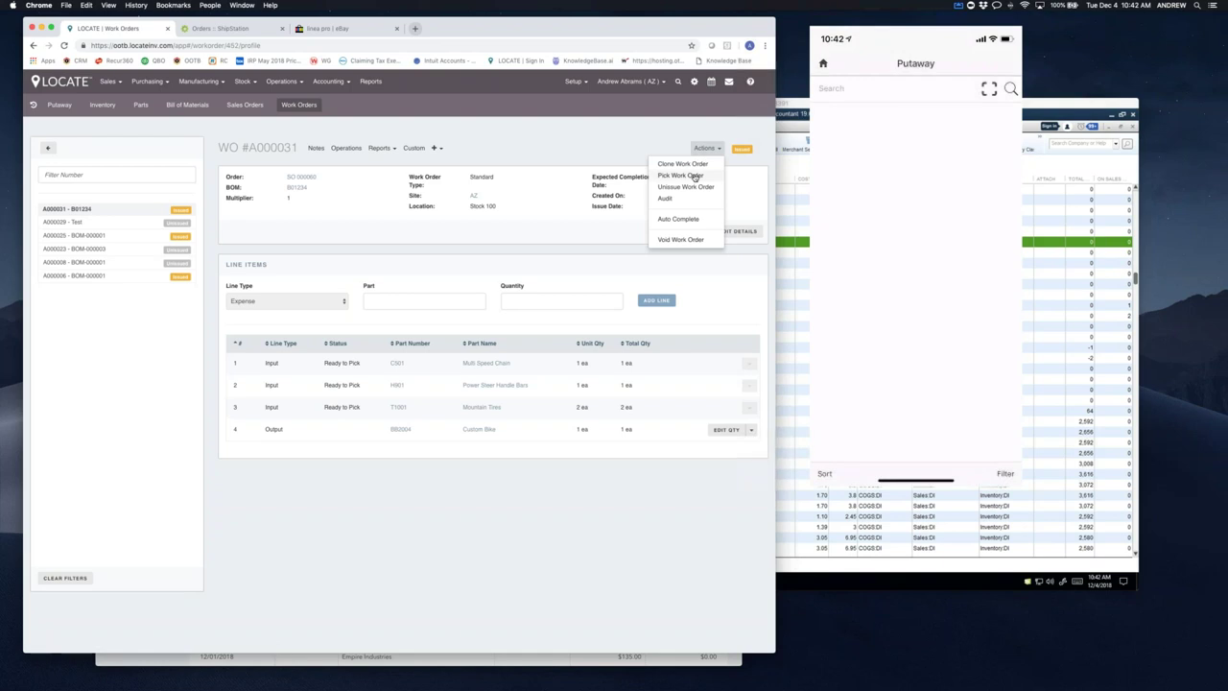
pyautogui.click(695, 177)
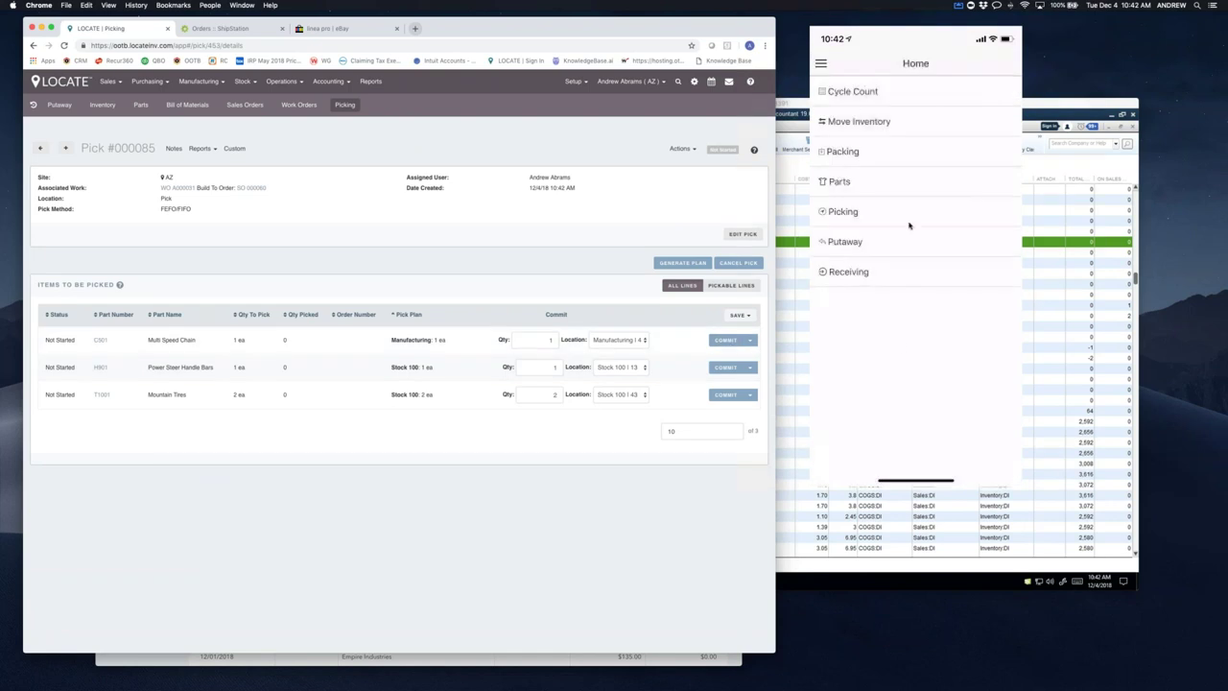
pyautogui.click(909, 223)
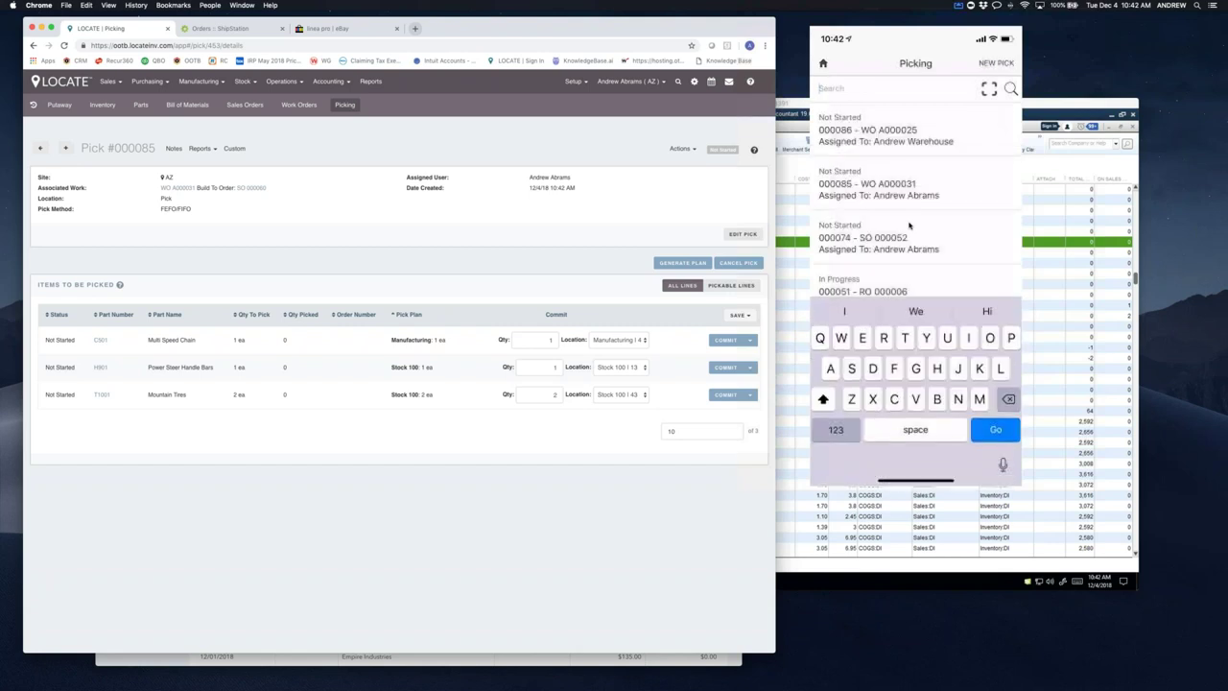
pyautogui.click(298, 104)
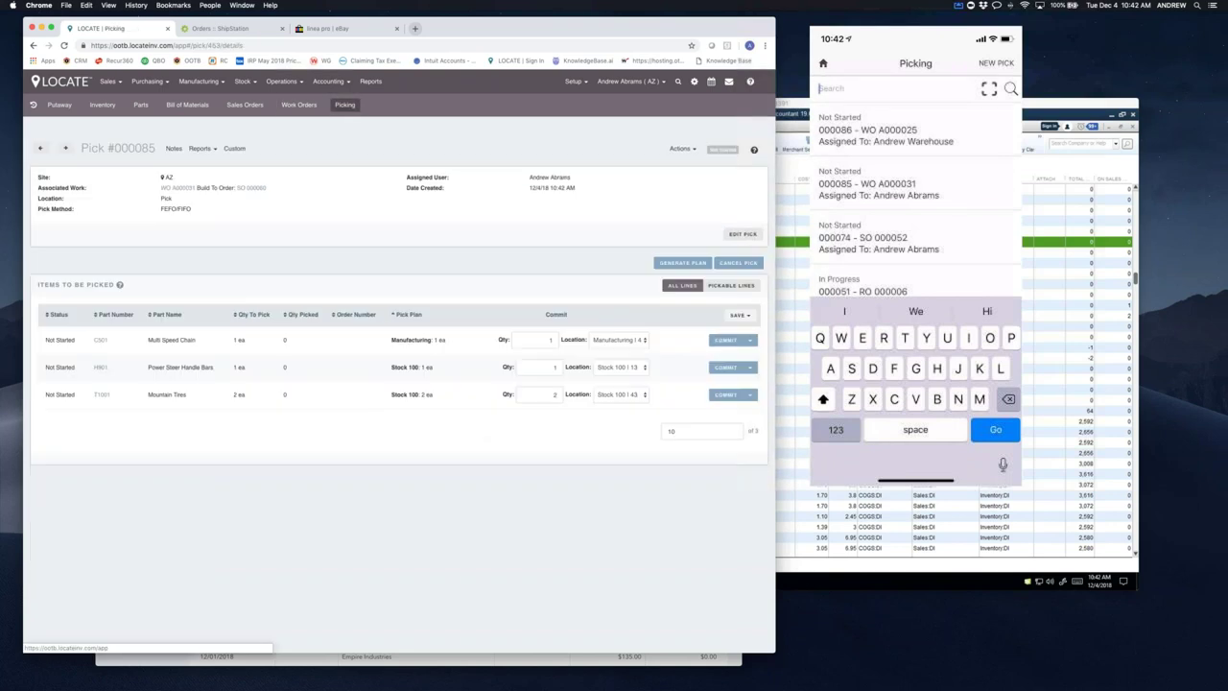
pyautogui.click(929, 193)
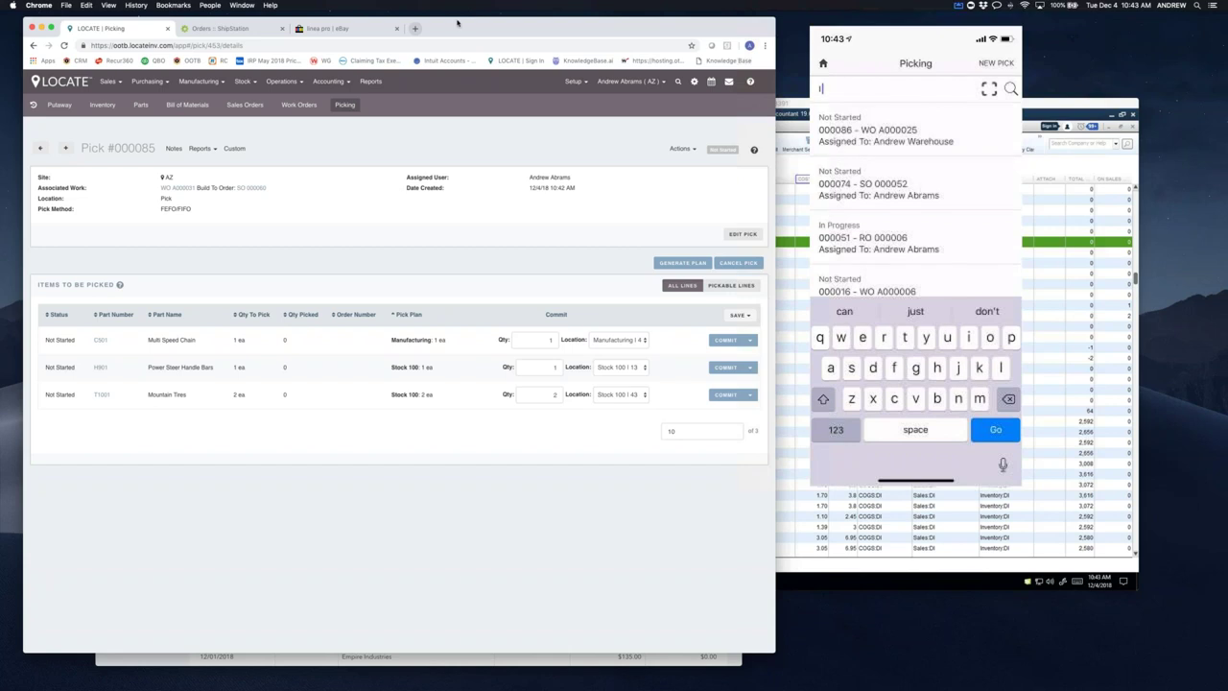
pyautogui.click(60, 82)
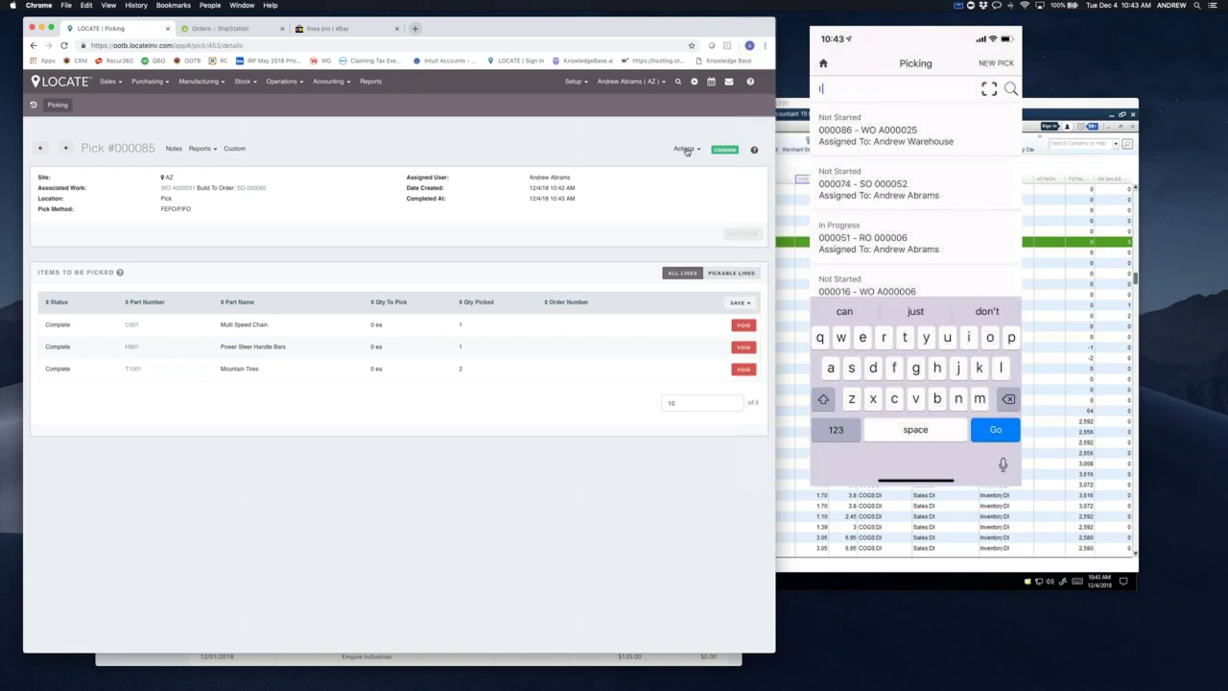
# - Yield work order A000031 from the Work Orders list
pyautogui.moveTo(210, 83)
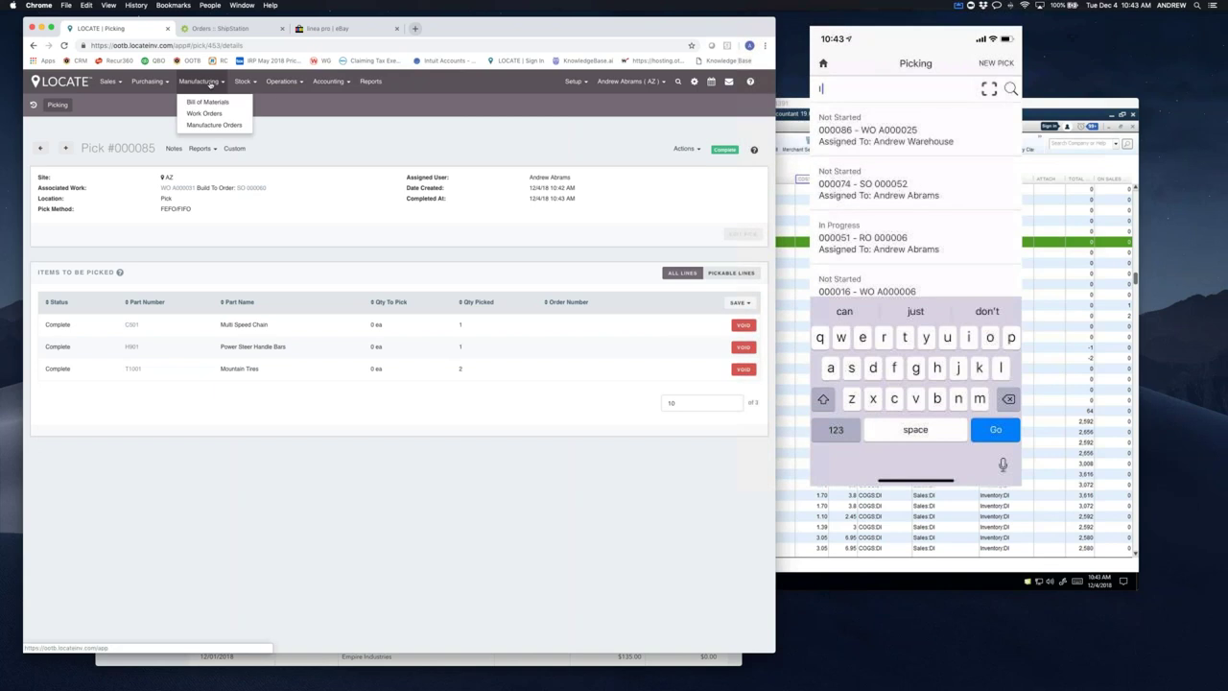
pyautogui.click(208, 113)
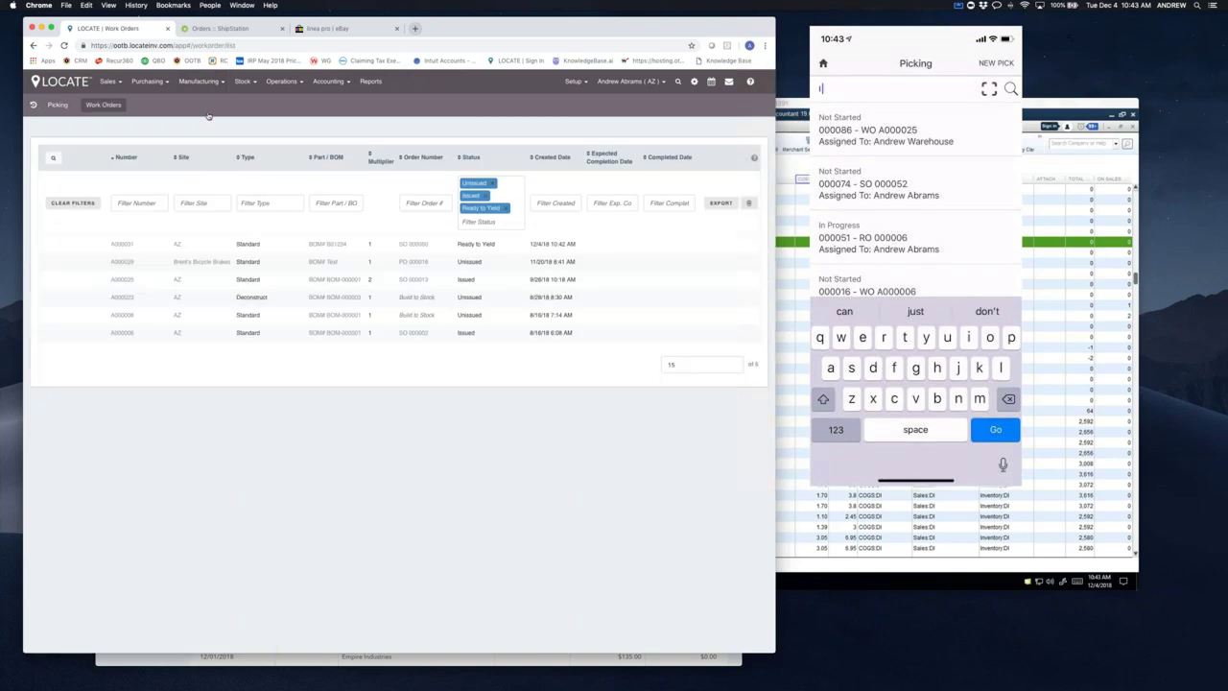
pyautogui.click(125, 245)
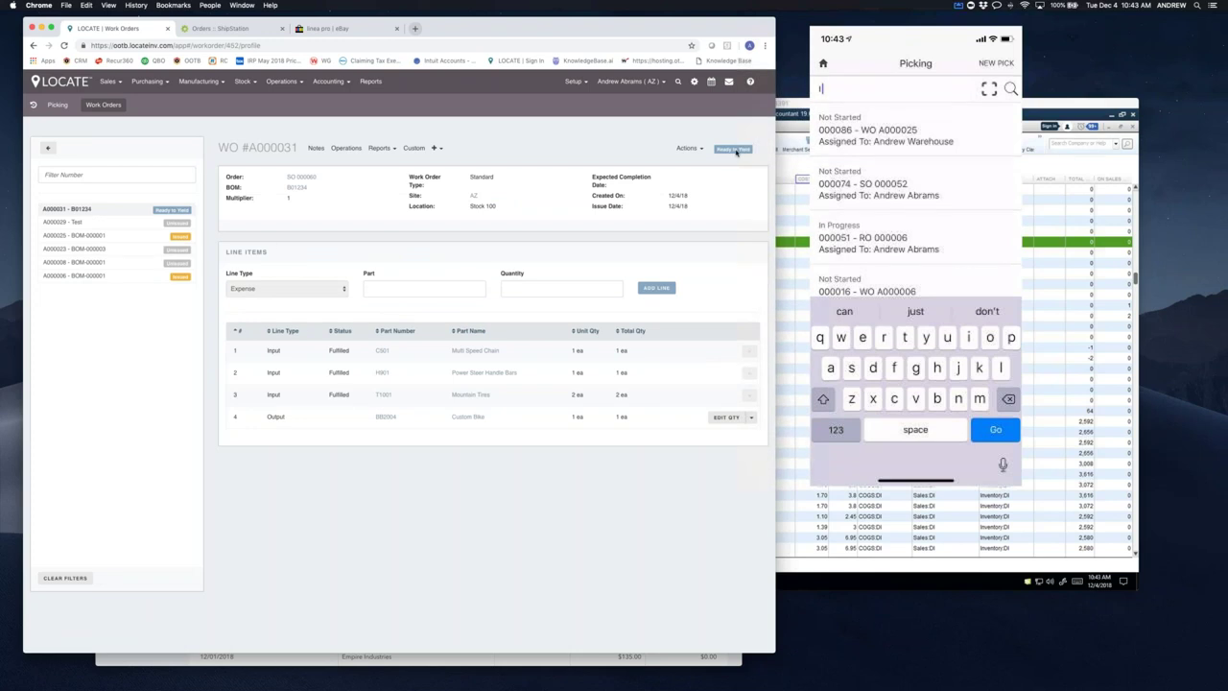
pyautogui.click(690, 149)
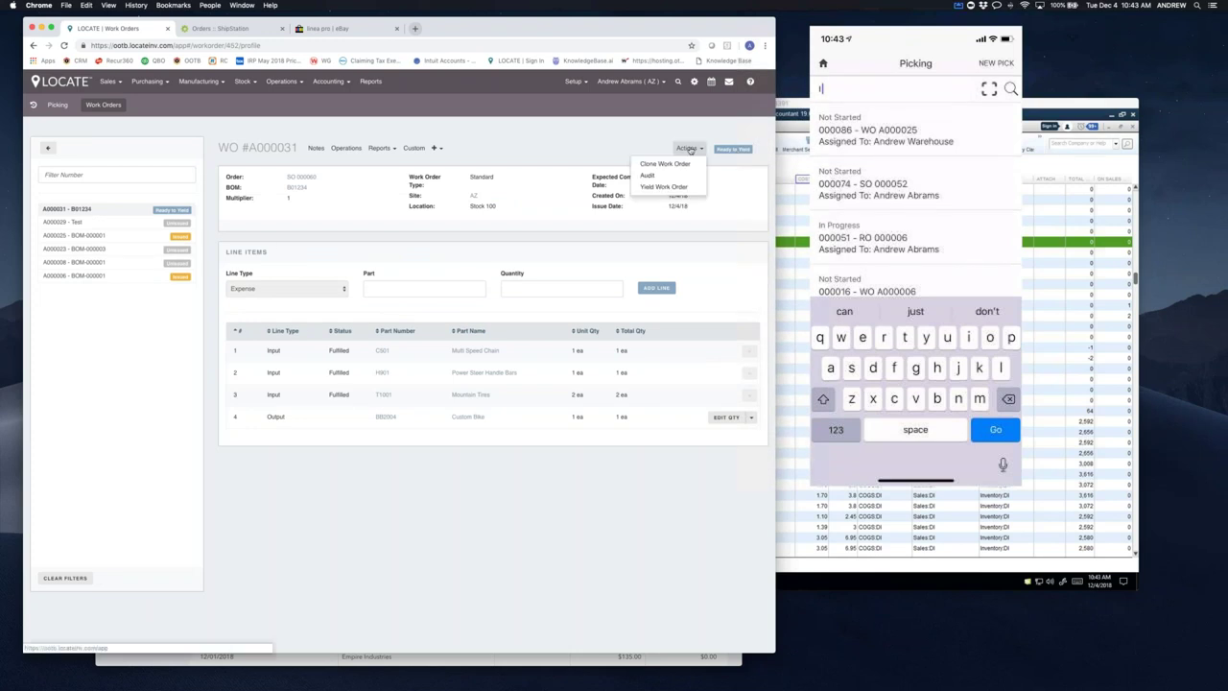
pyautogui.click(664, 186)
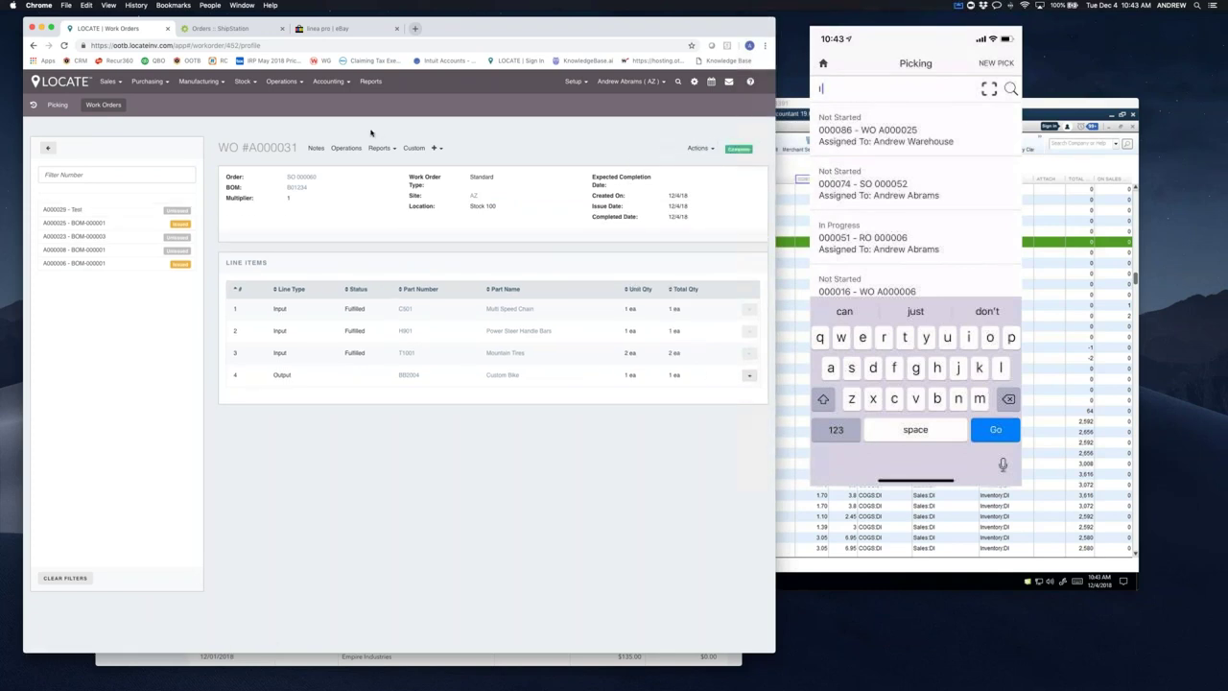
# - Check the putaway list, then show the BB2004 Custom Bike part from the work order
pyautogui.click(282, 81)
pyautogui.click(286, 159)
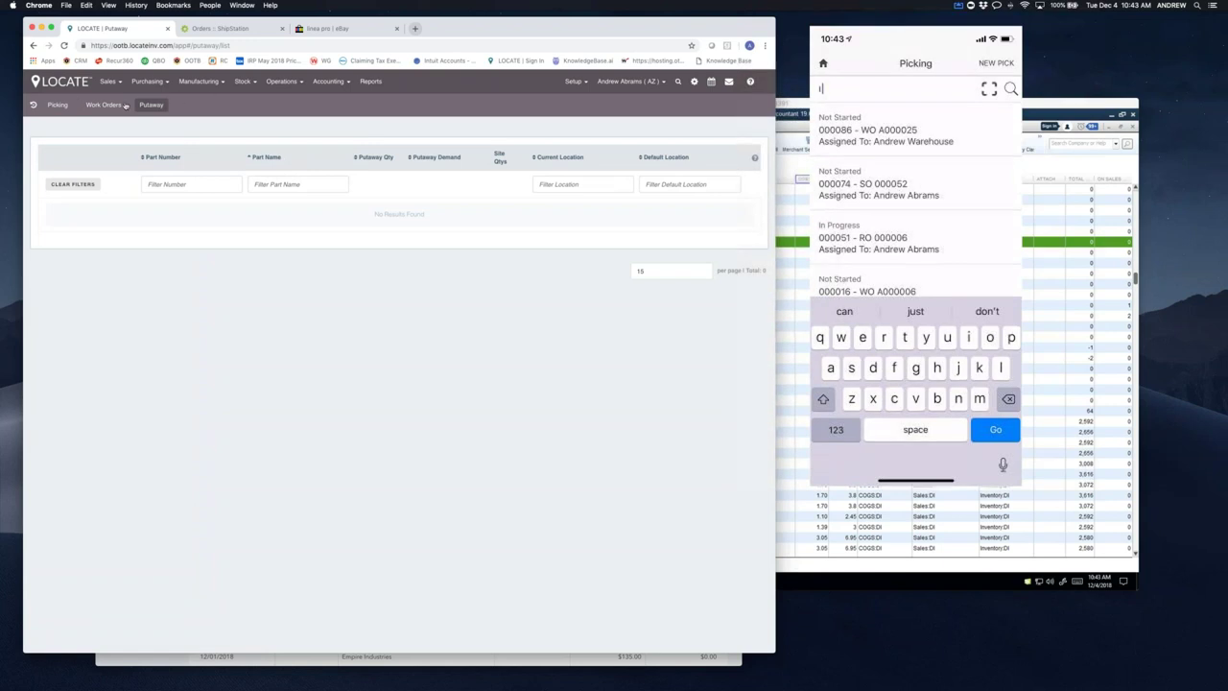
pyautogui.click(122, 104)
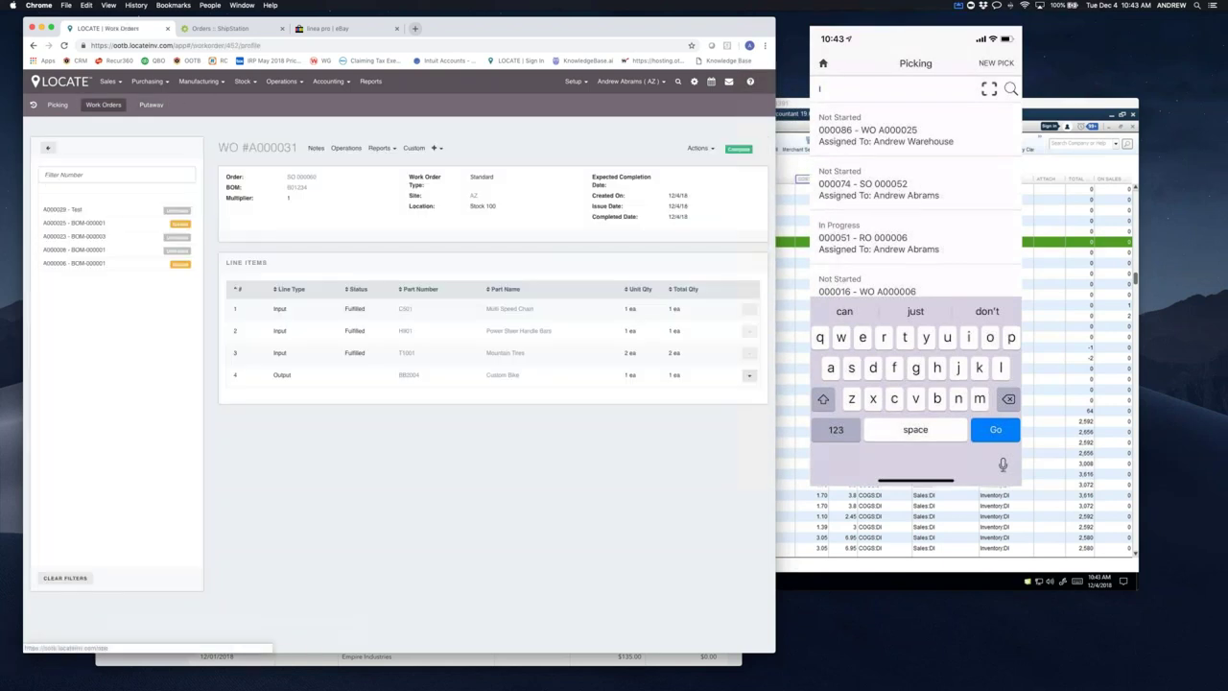
pyautogui.click(405, 375)
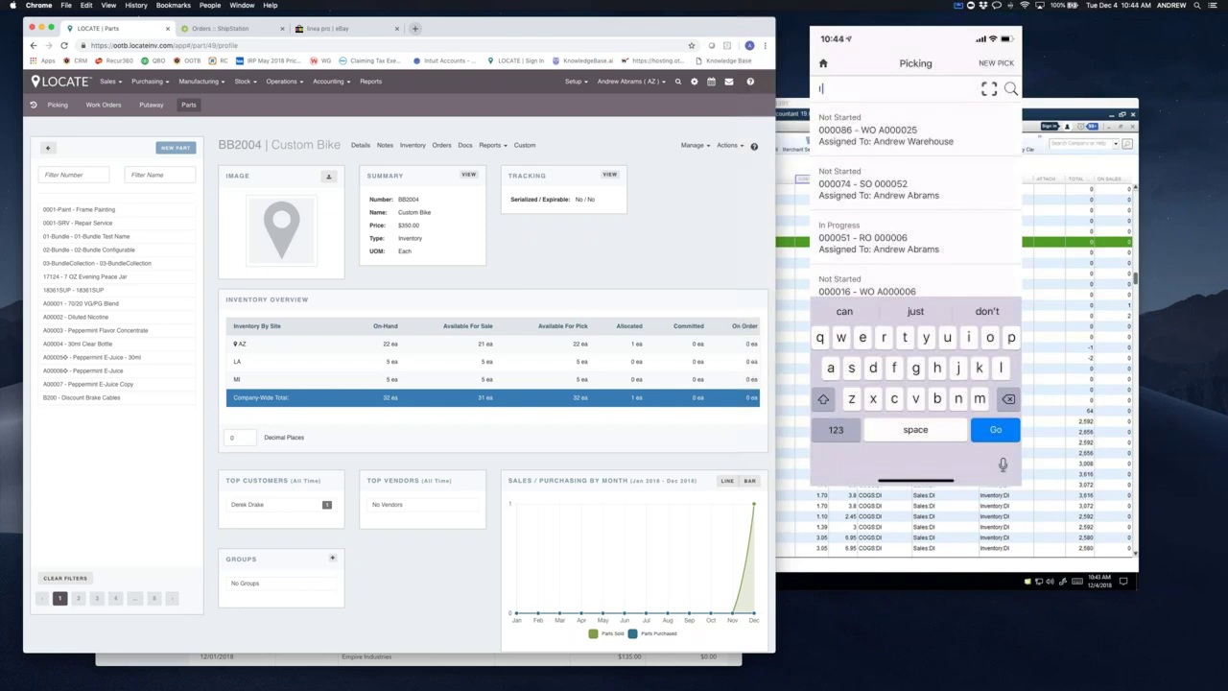
# - Create a pick for SO 000060 on the phone app and bring up the New Shipment list
pyautogui.click(996, 62)
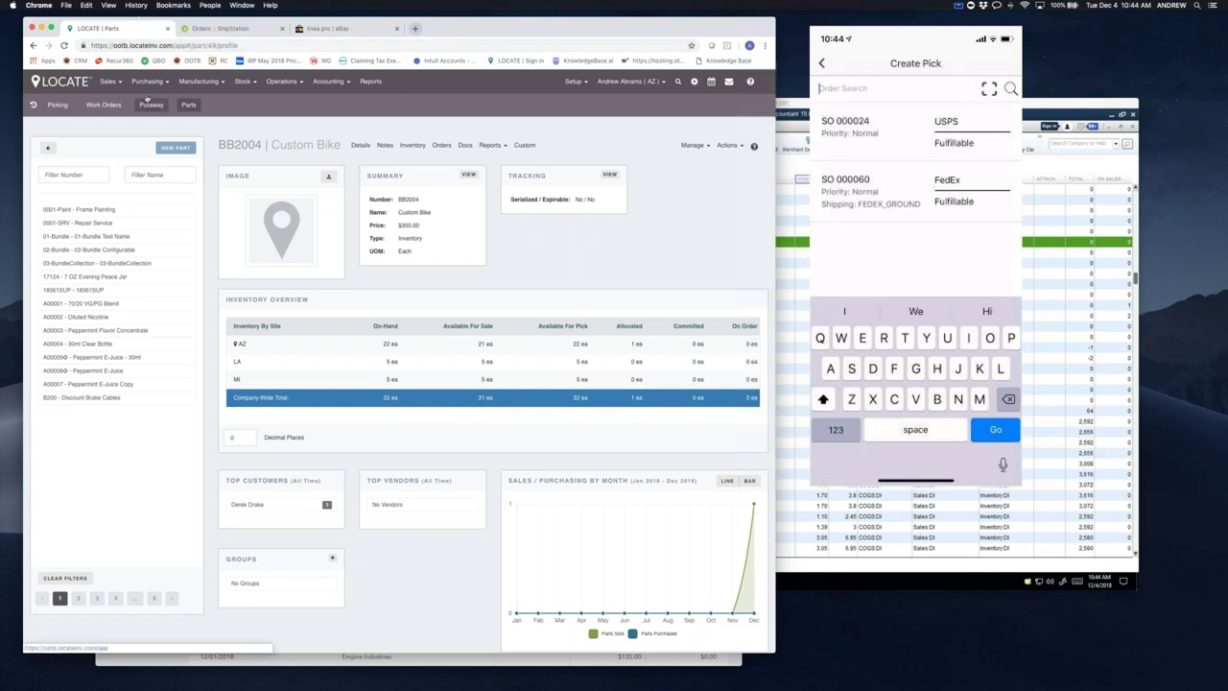
pyautogui.click(246, 504)
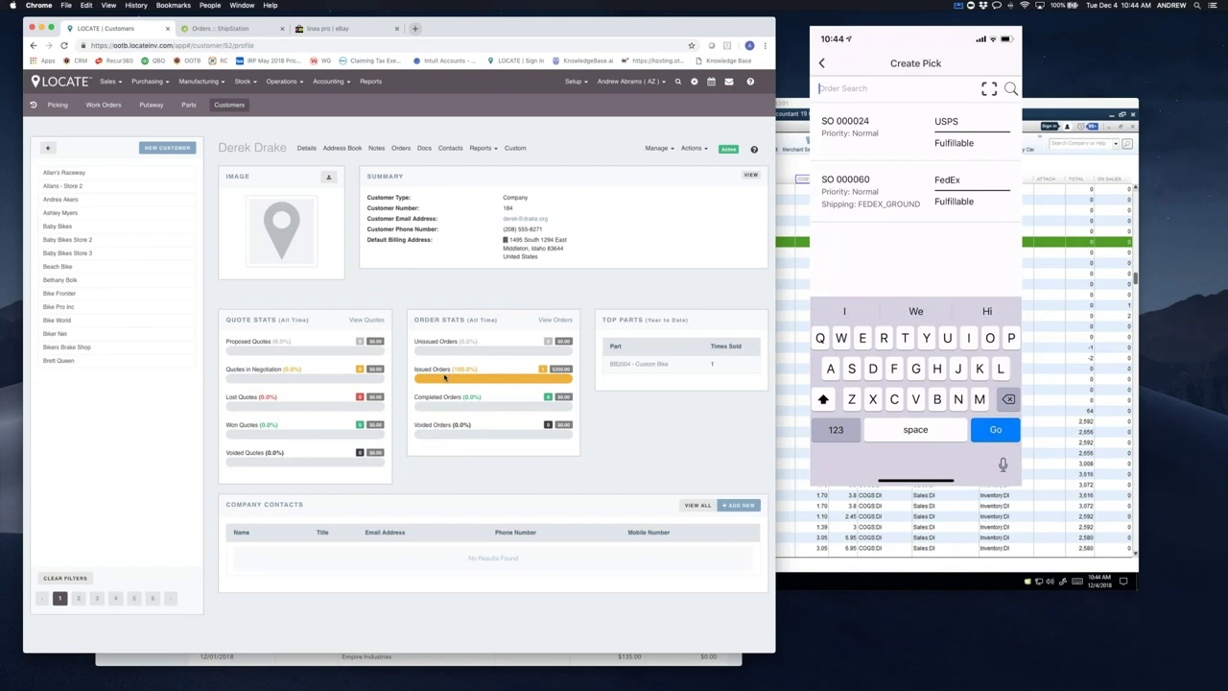
pyautogui.click(403, 149)
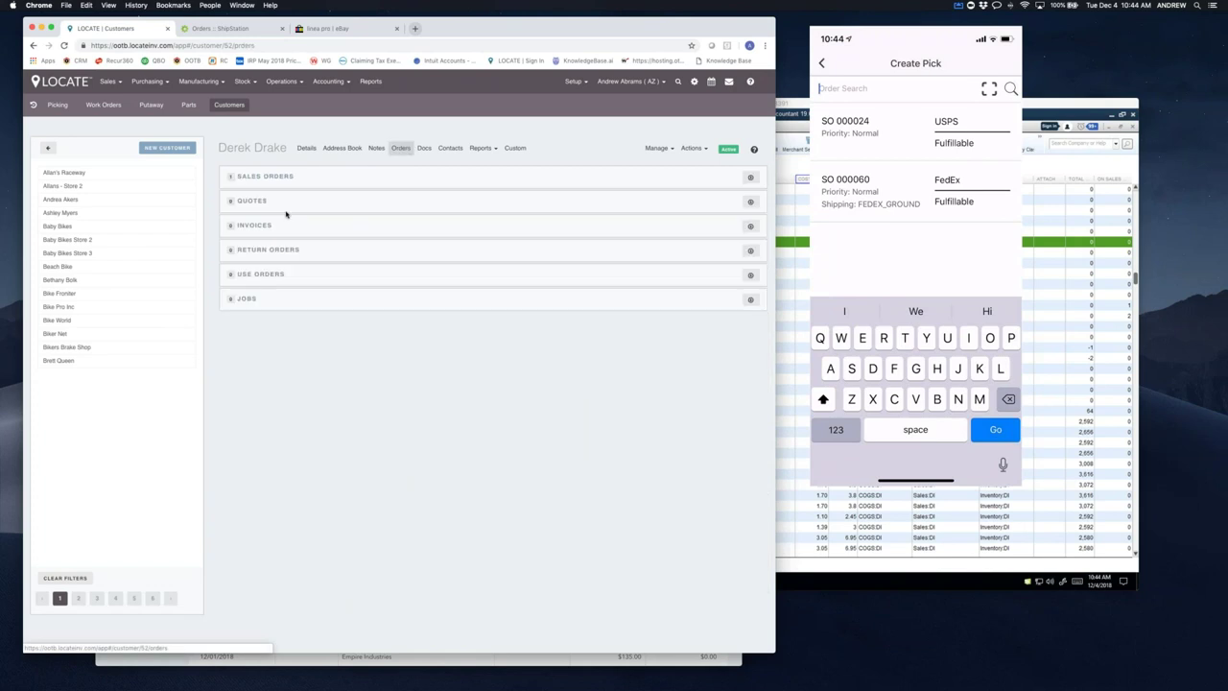
pyautogui.click(232, 179)
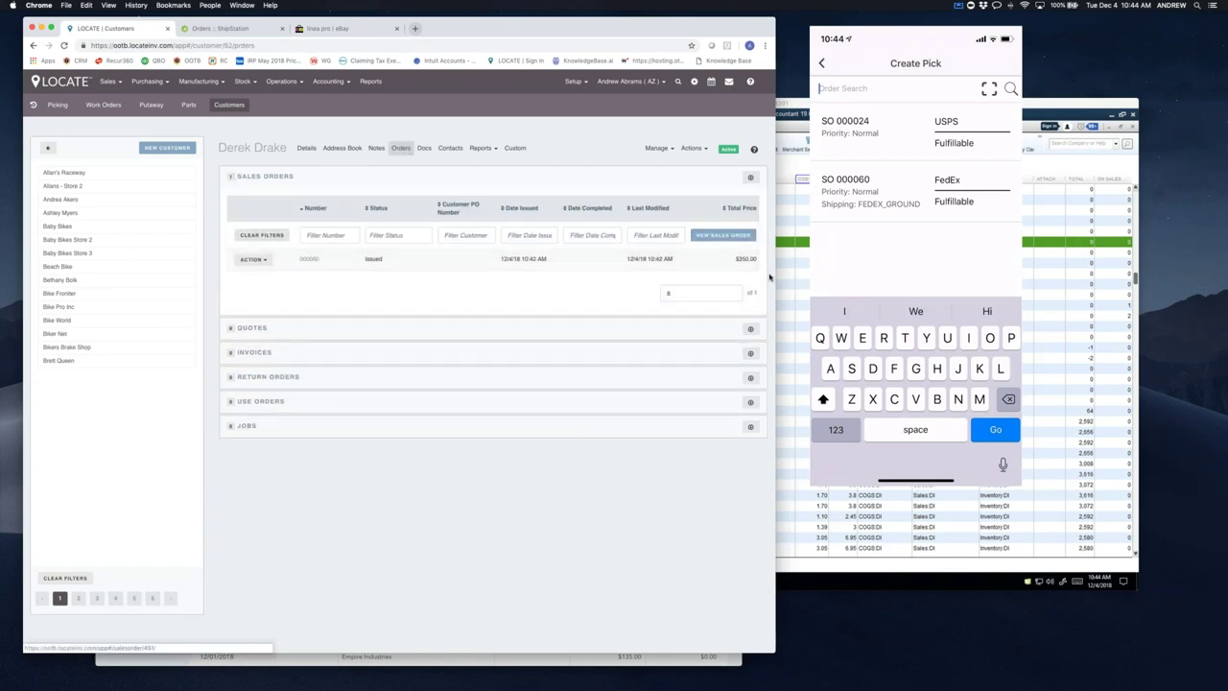
pyautogui.click(879, 192)
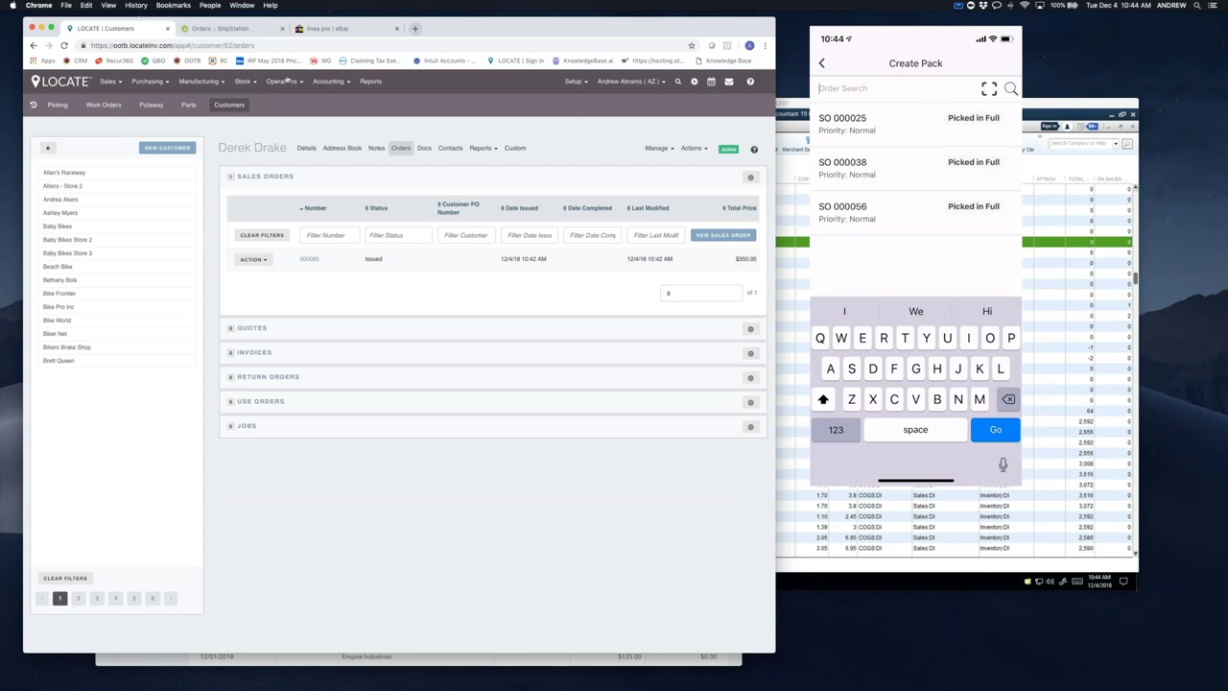
pyautogui.click(286, 81)
pyautogui.click(288, 123)
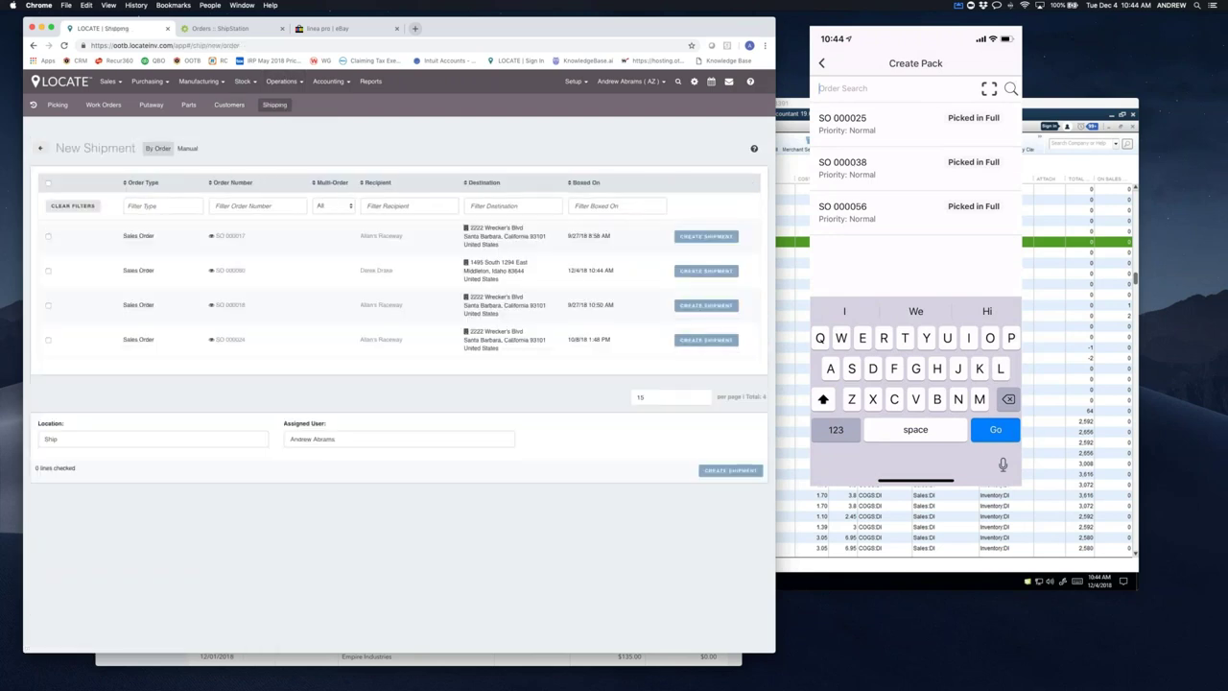
# - Create a shipment for SO 000060 and open it
pyautogui.click(230, 271)
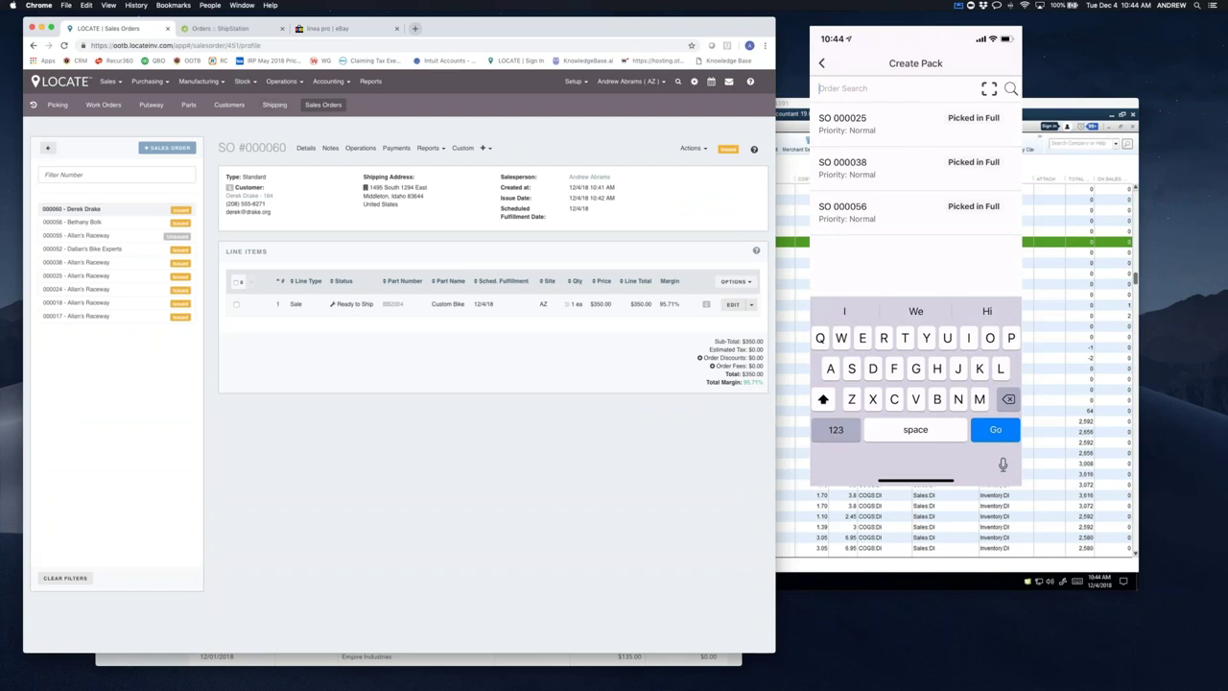
pyautogui.click(281, 111)
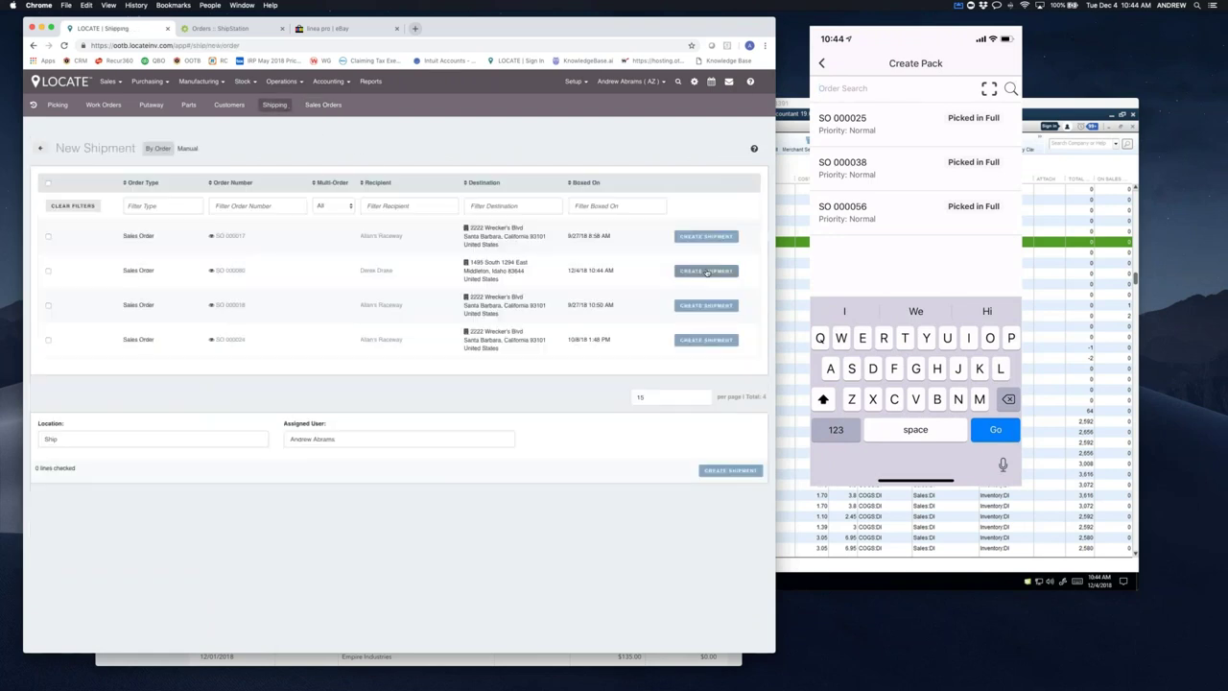
pyautogui.click(707, 271)
pyautogui.click(701, 270)
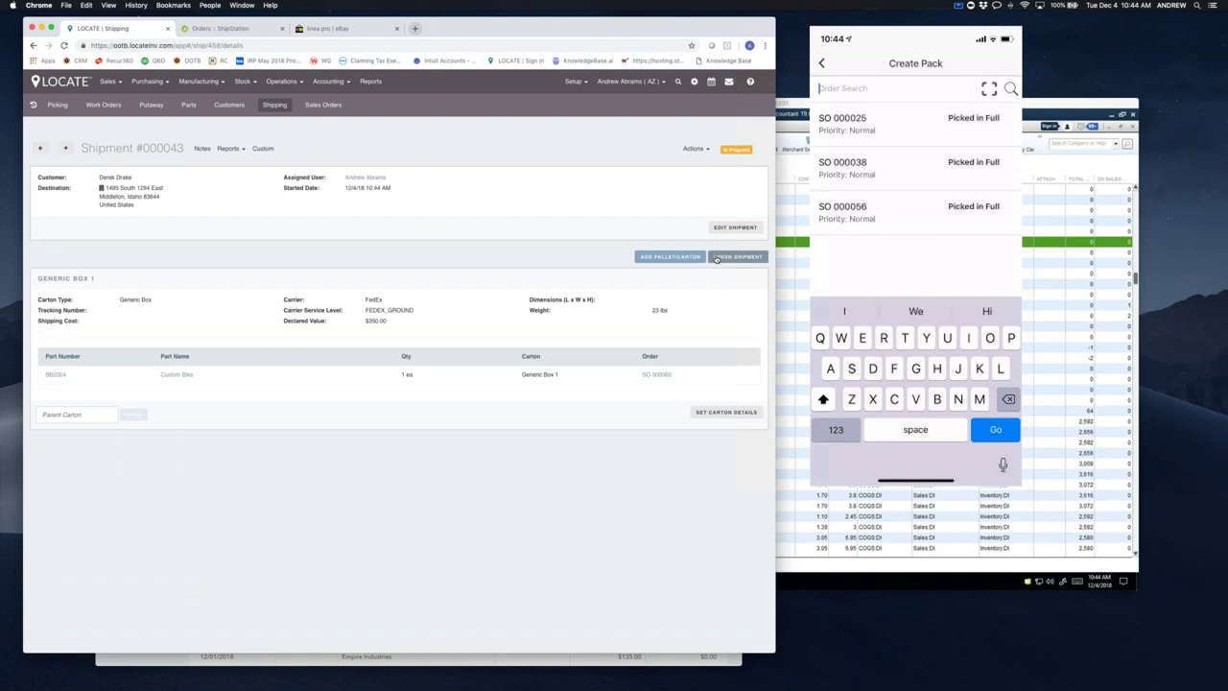
# - Record a tracking number and $50.00 shipping cost on the carton, then finish the shipment
pyautogui.click(724, 411)
pyautogui.click(281, 189)
pyautogui.write('123456')
pyautogui.write('67')
pyautogui.write('8')
pyautogui.click(283, 223)
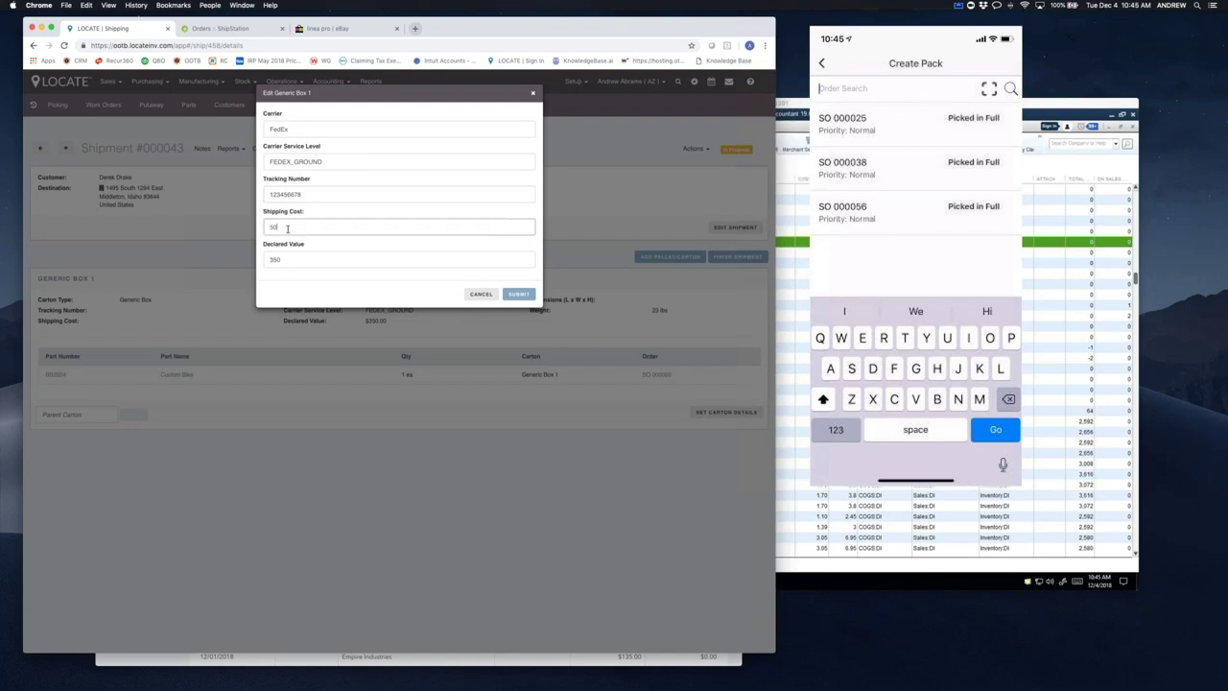
pyautogui.click(518, 294)
pyautogui.click(737, 256)
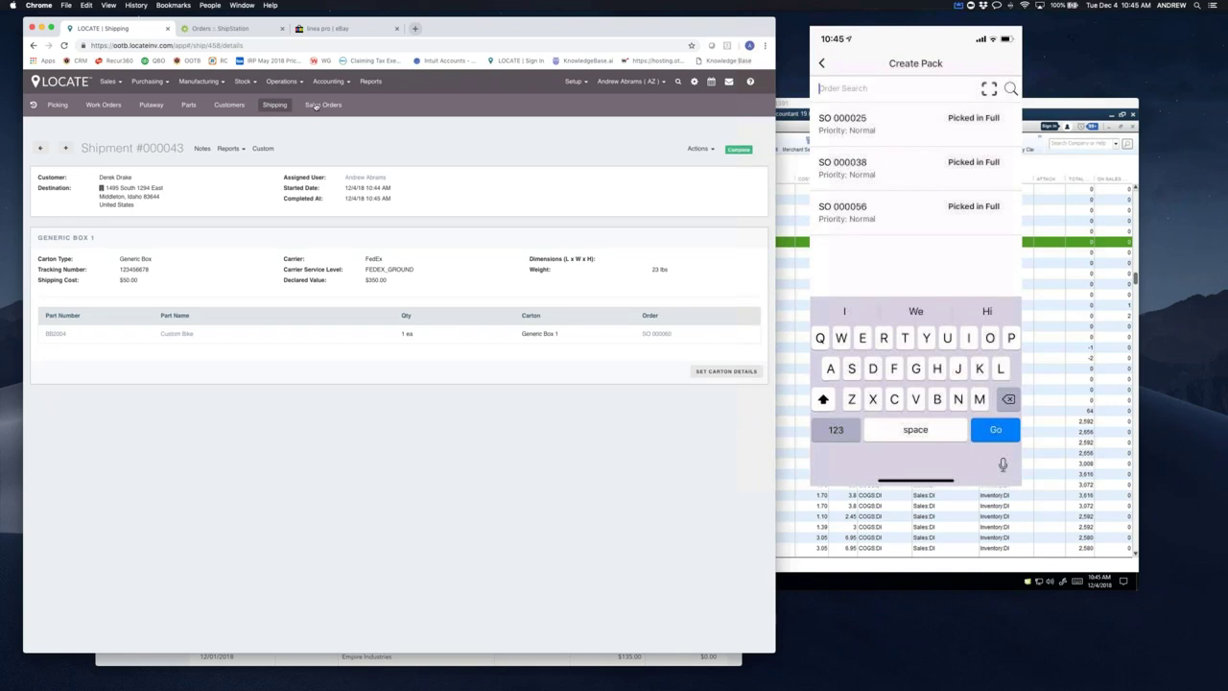
pyautogui.click(282, 81)
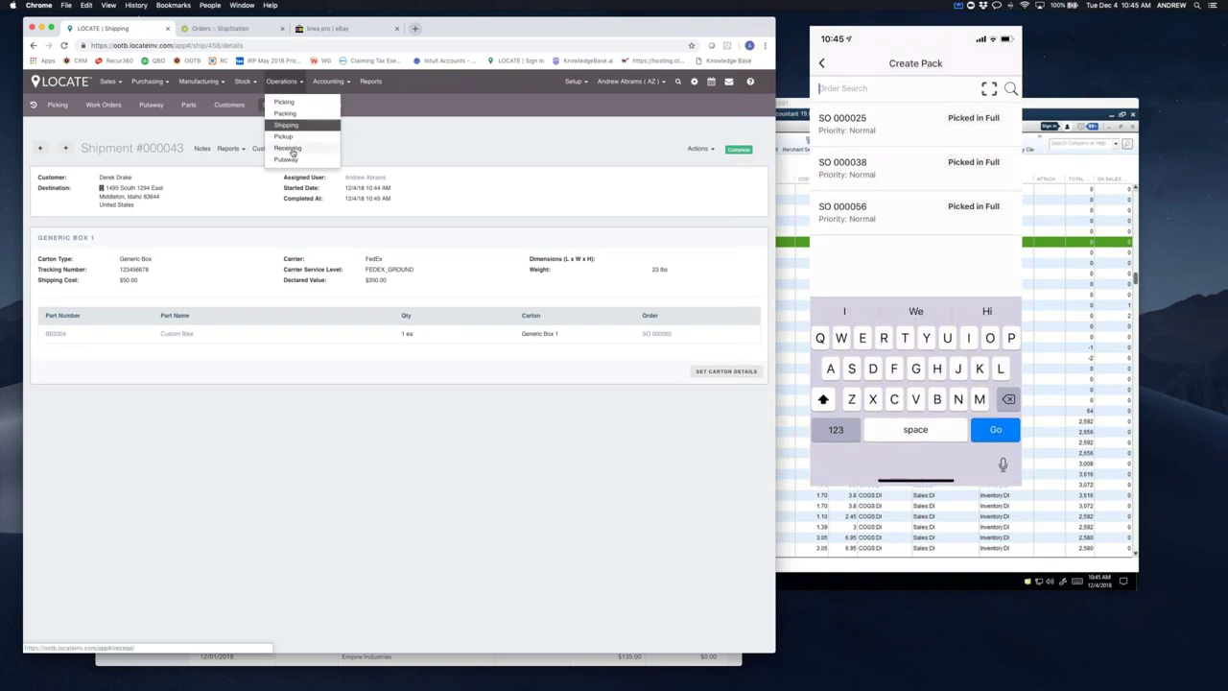
# - Record the FedEx pickup for SO 000060, grouped by carrier
pyautogui.click(284, 136)
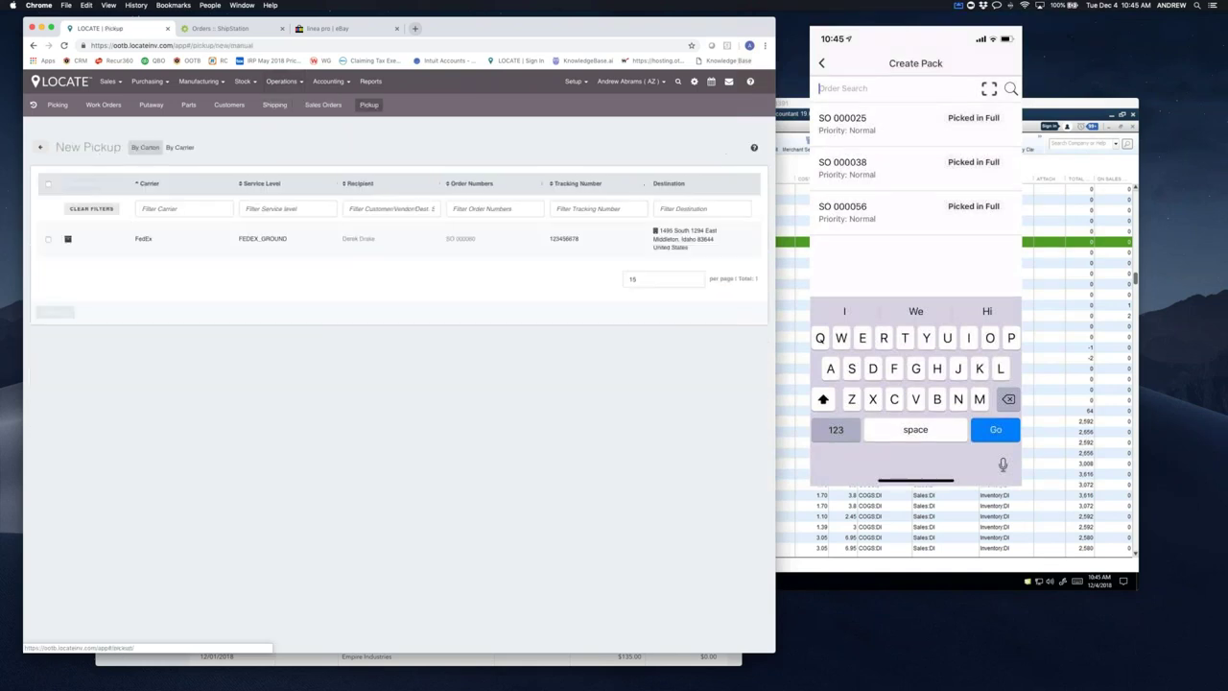
pyautogui.click(180, 148)
pyautogui.click(48, 232)
pyautogui.click(80, 183)
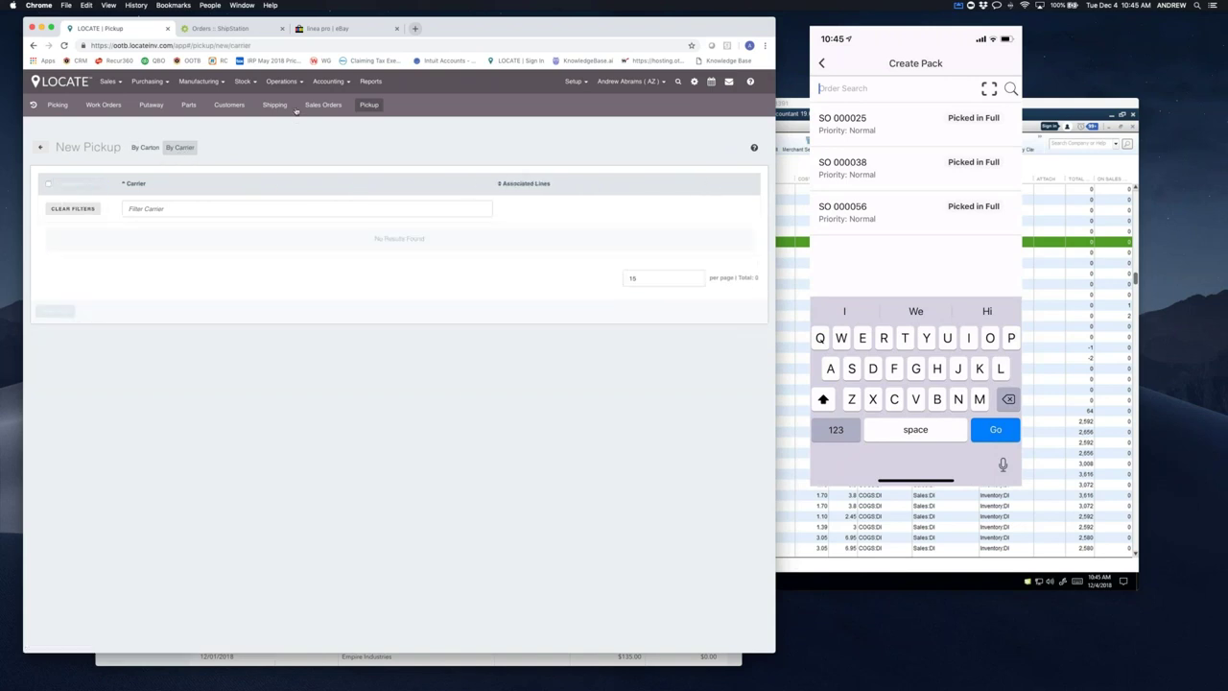
# - Preview invoice 000057 from SO 000060, then return to the Custom Bike part
pyautogui.click(323, 105)
pyautogui.click(360, 148)
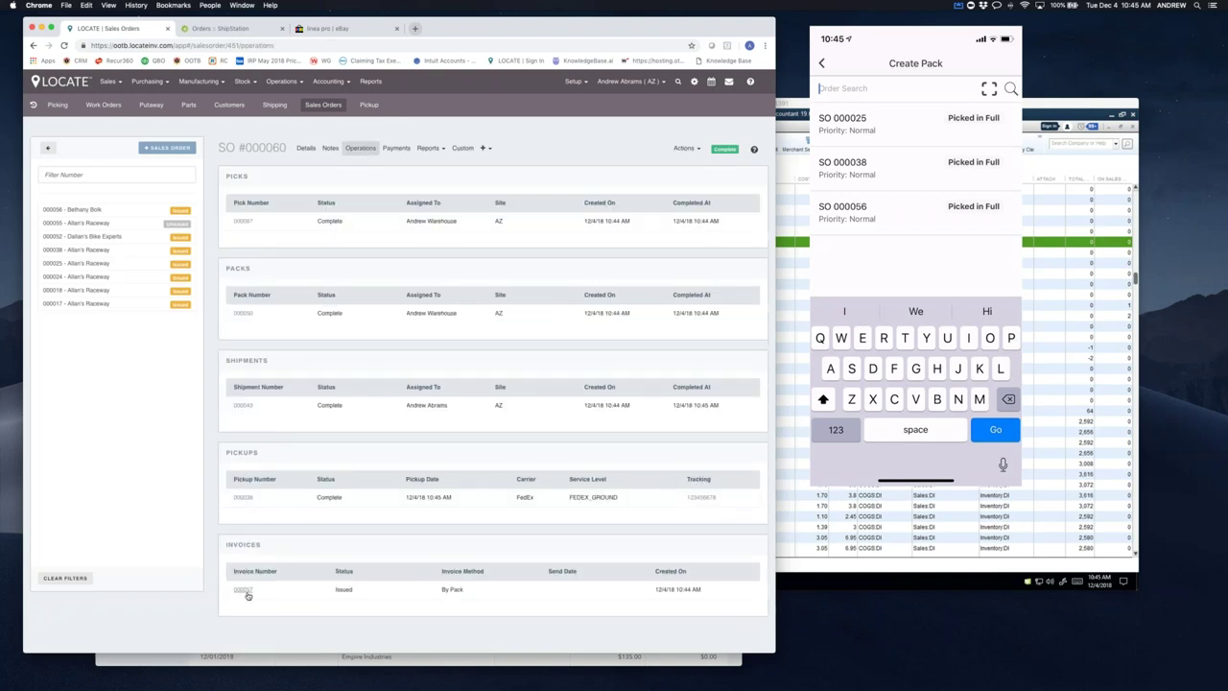
pyautogui.click(242, 590)
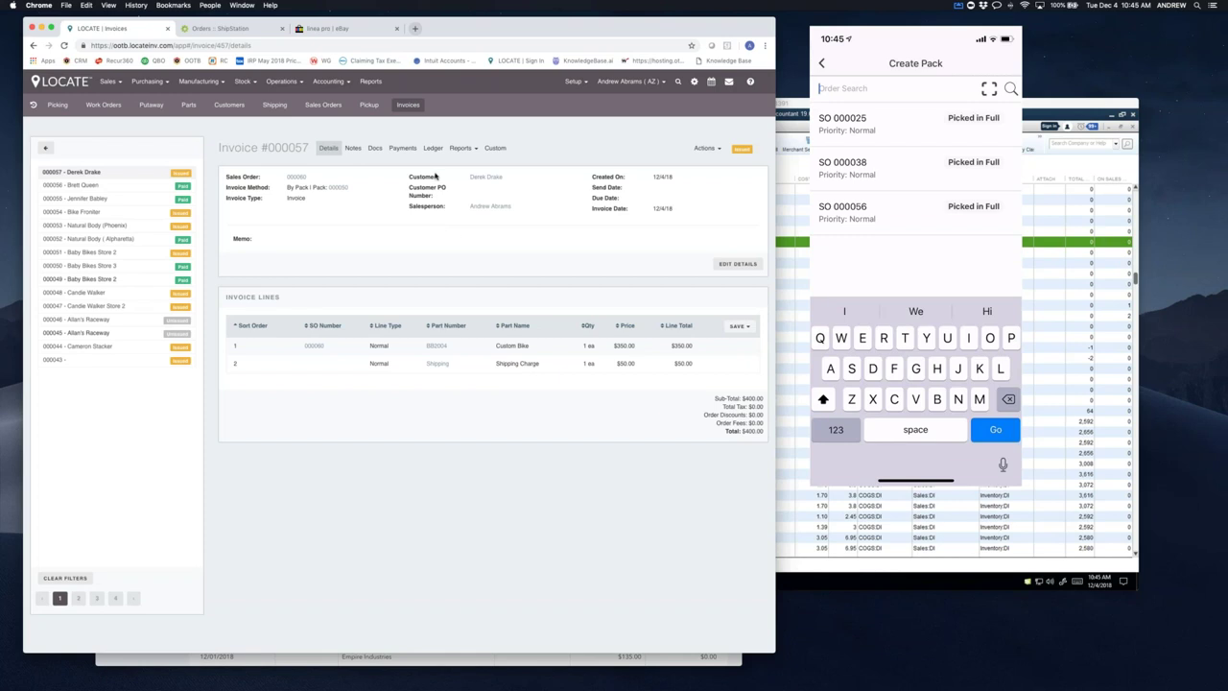
pyautogui.click(465, 148)
pyautogui.click(466, 163)
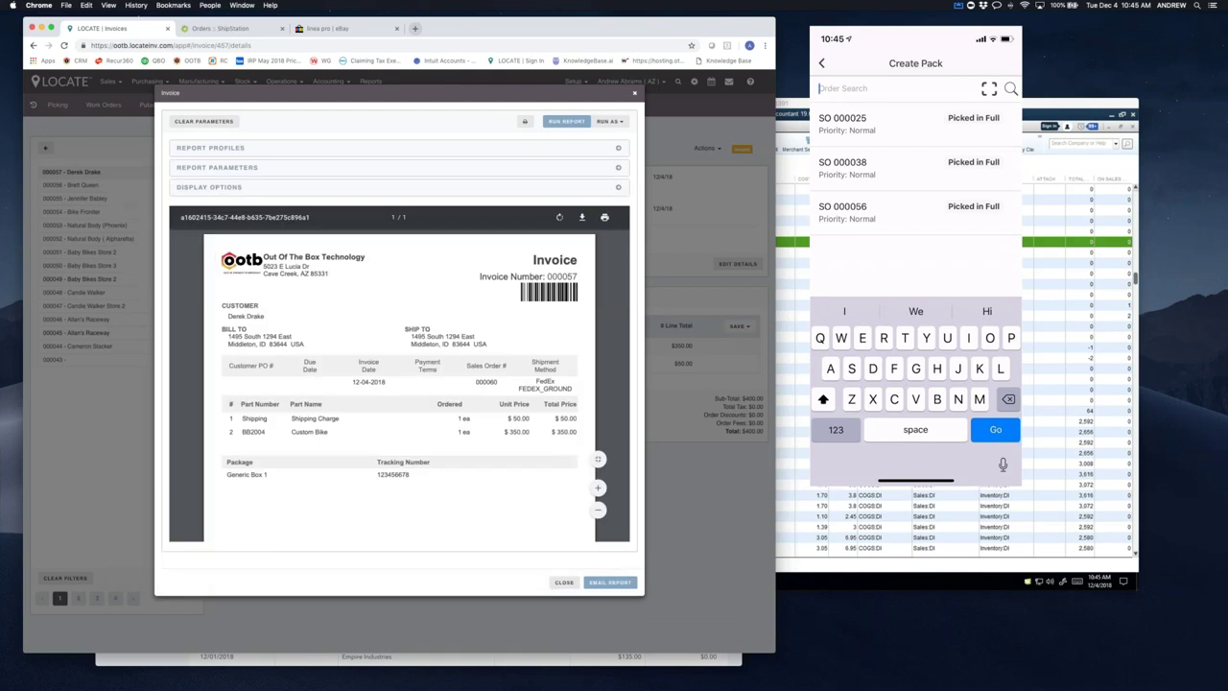
pyautogui.click(563, 582)
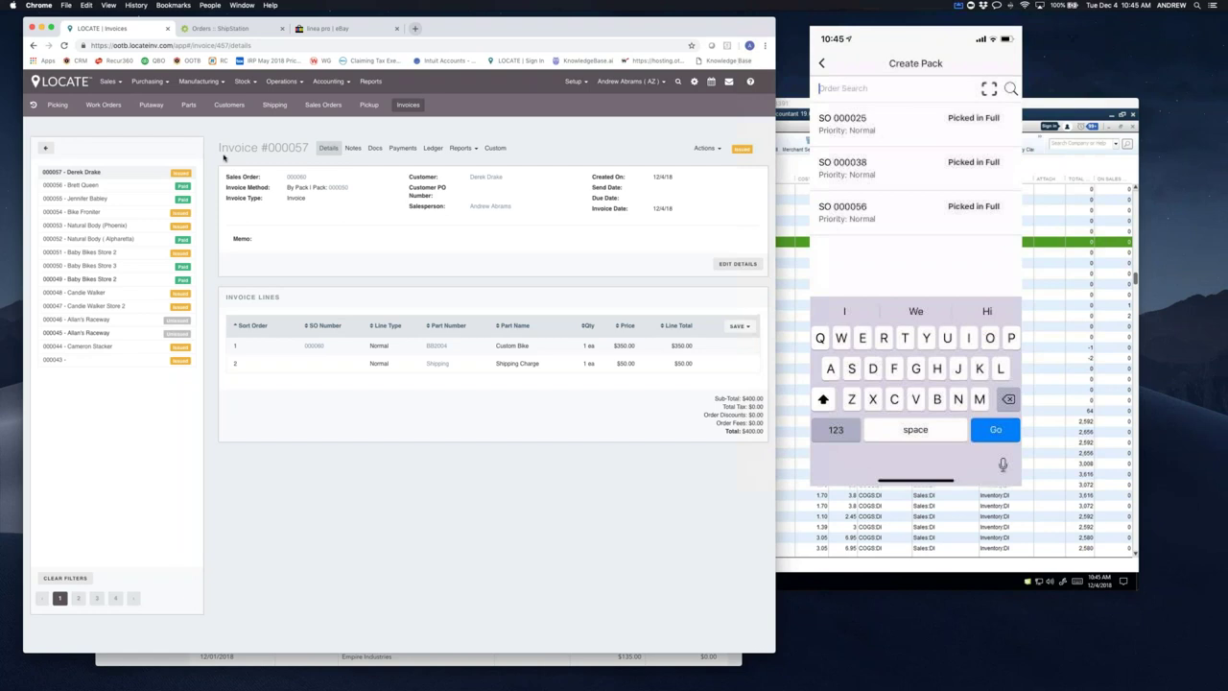
pyautogui.click(189, 106)
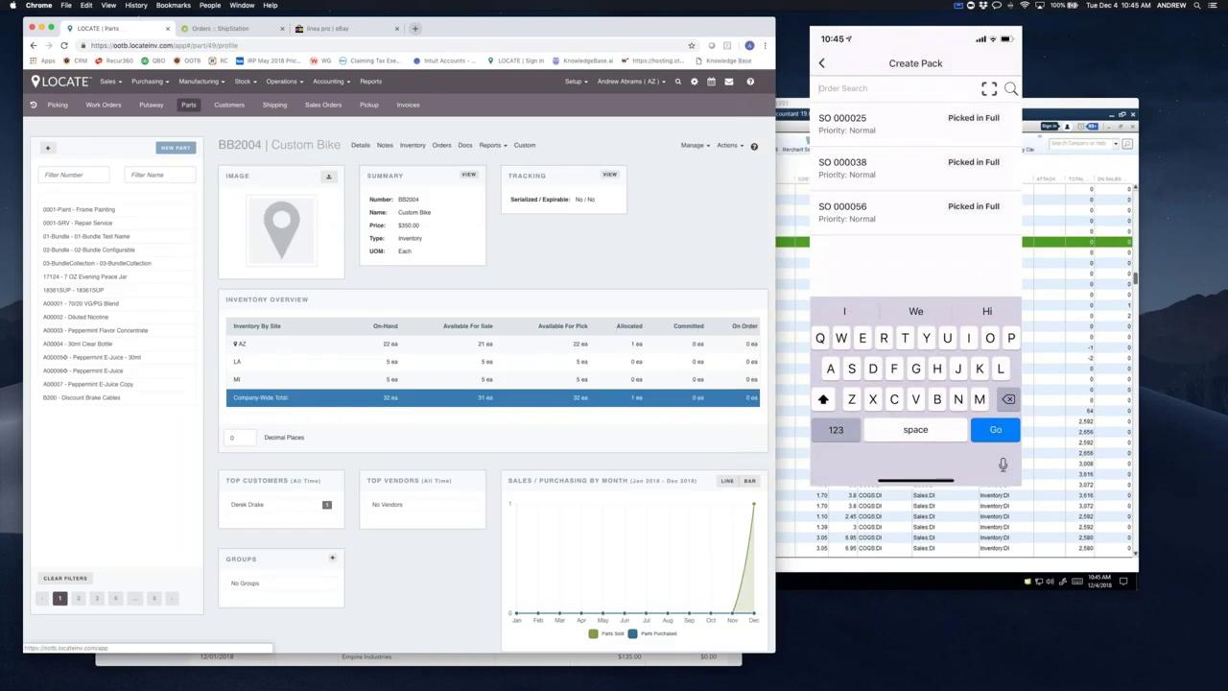
# - Show the BB2004 Custom Bike part's audit log
pyautogui.click(726, 145)
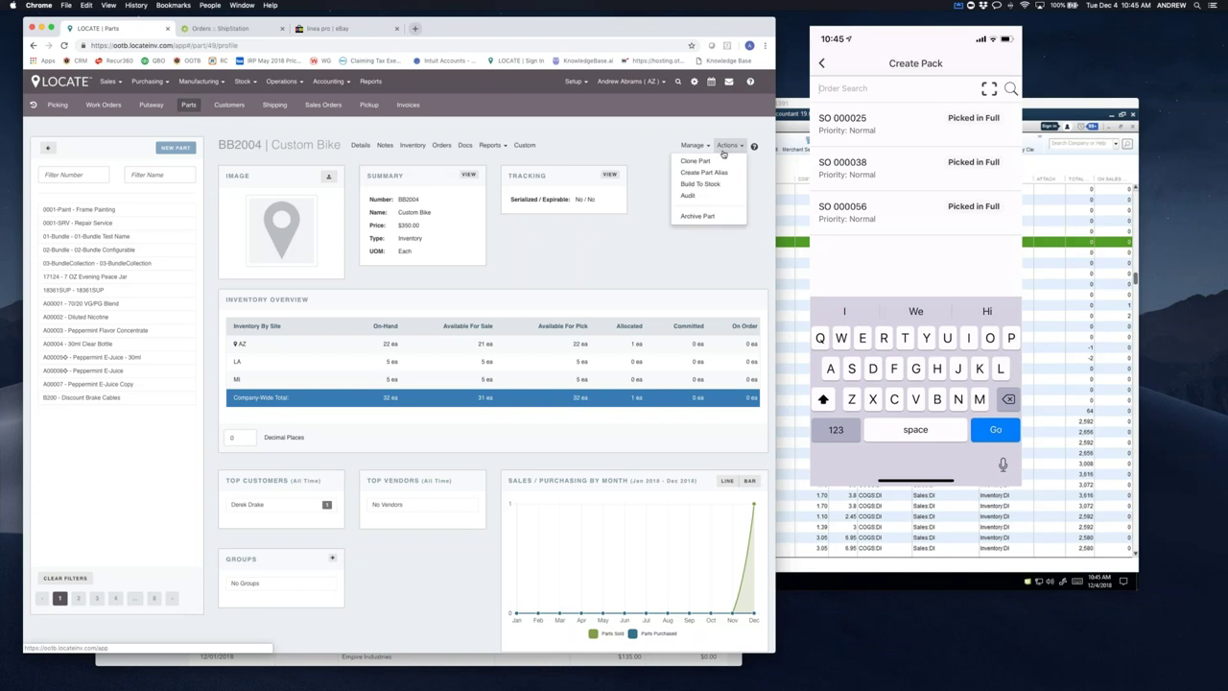
pyautogui.click(689, 194)
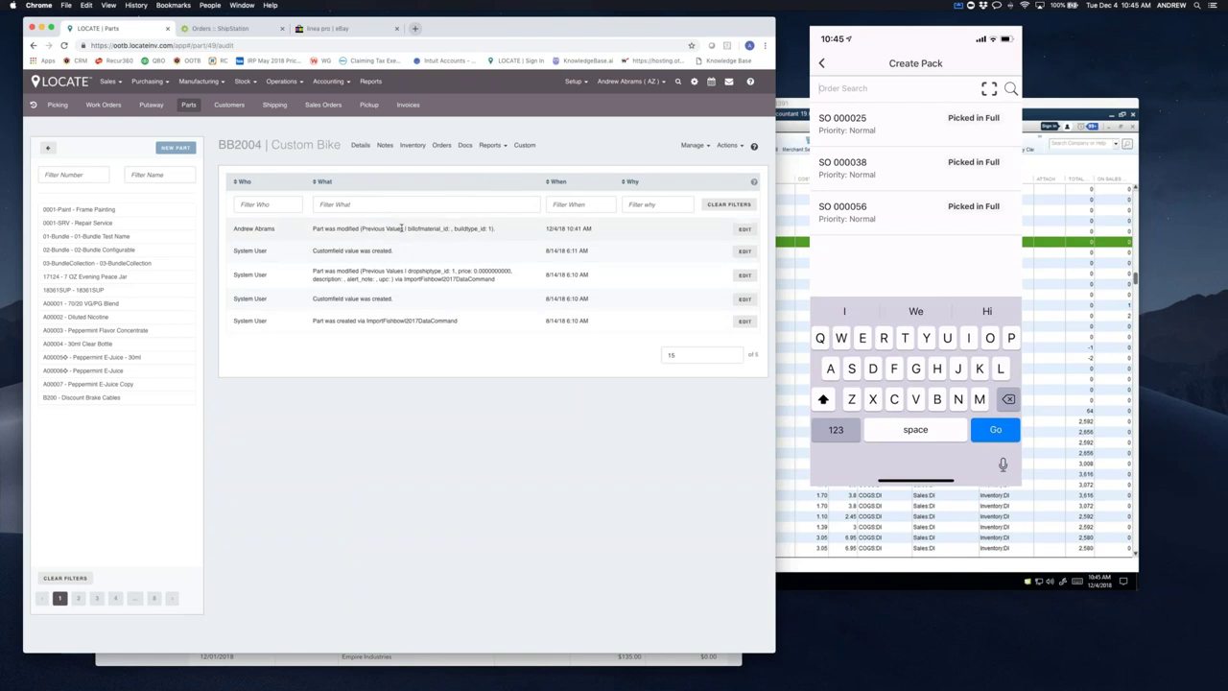
pyautogui.click(496, 147)
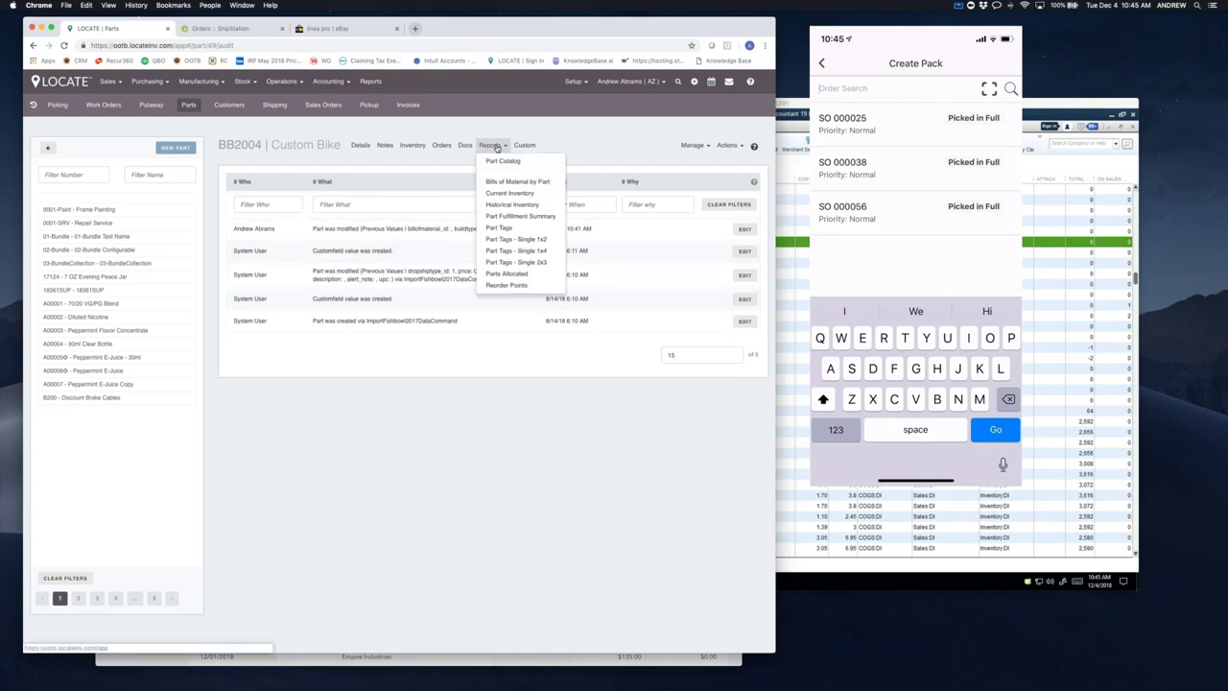
pyautogui.click(534, 216)
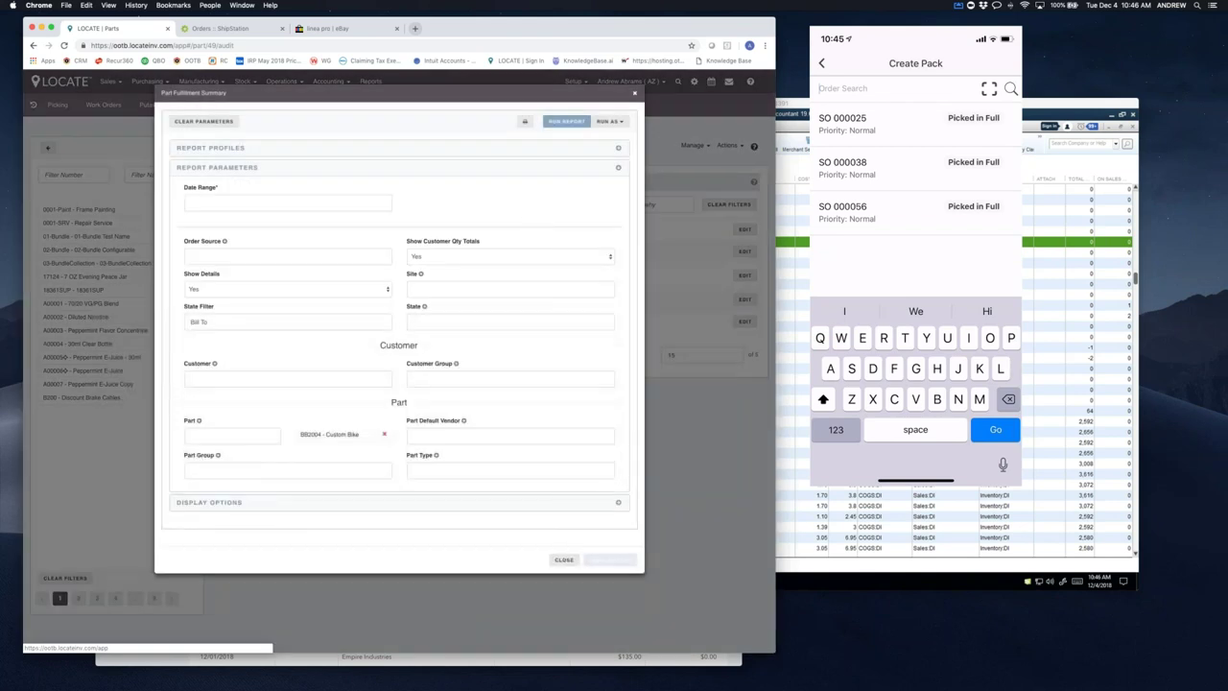
pyautogui.click(356, 203)
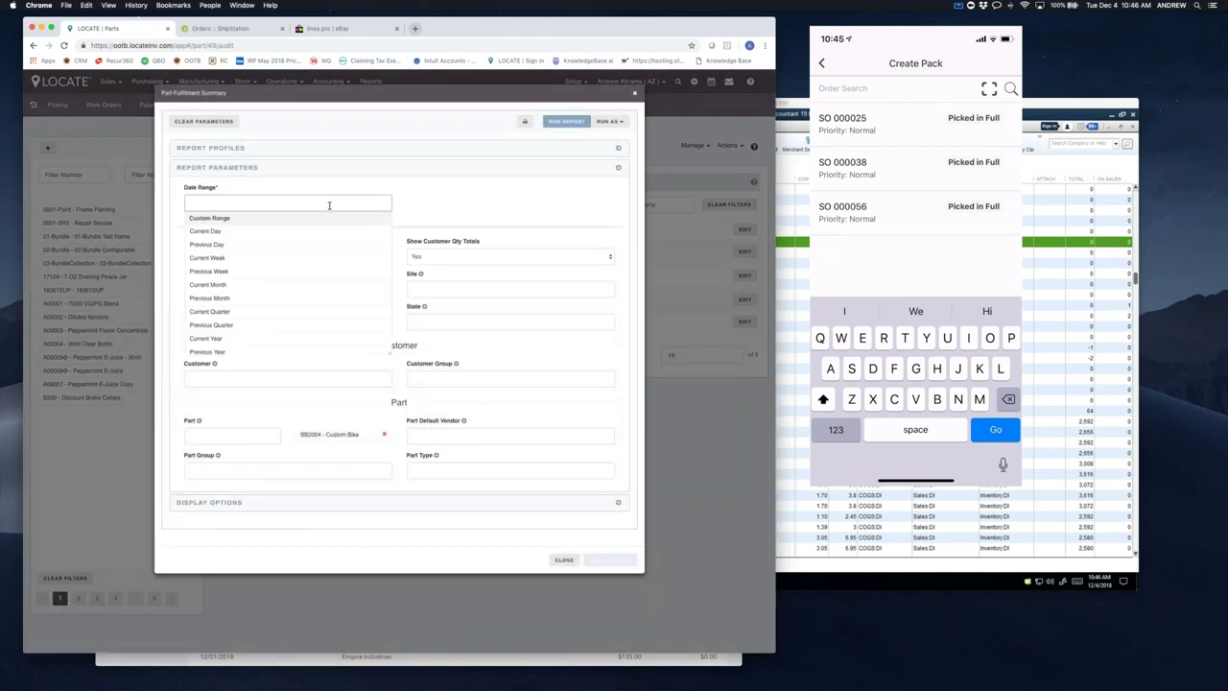
pyautogui.click(209, 285)
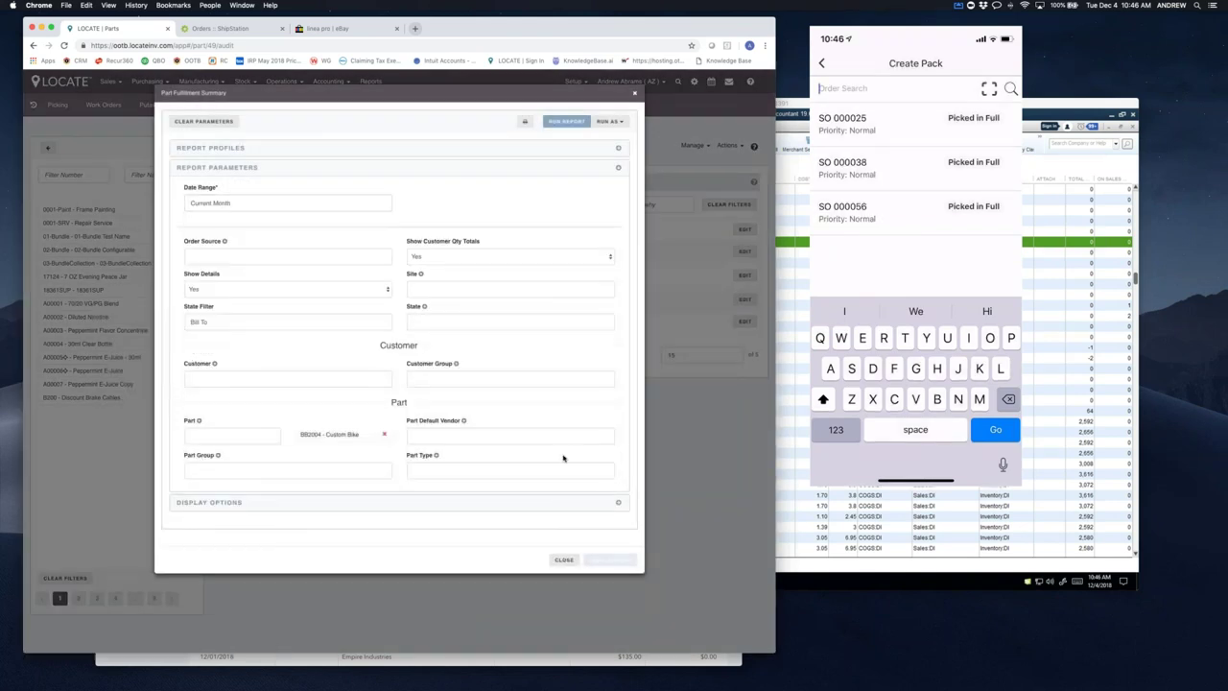
pyautogui.click(293, 256)
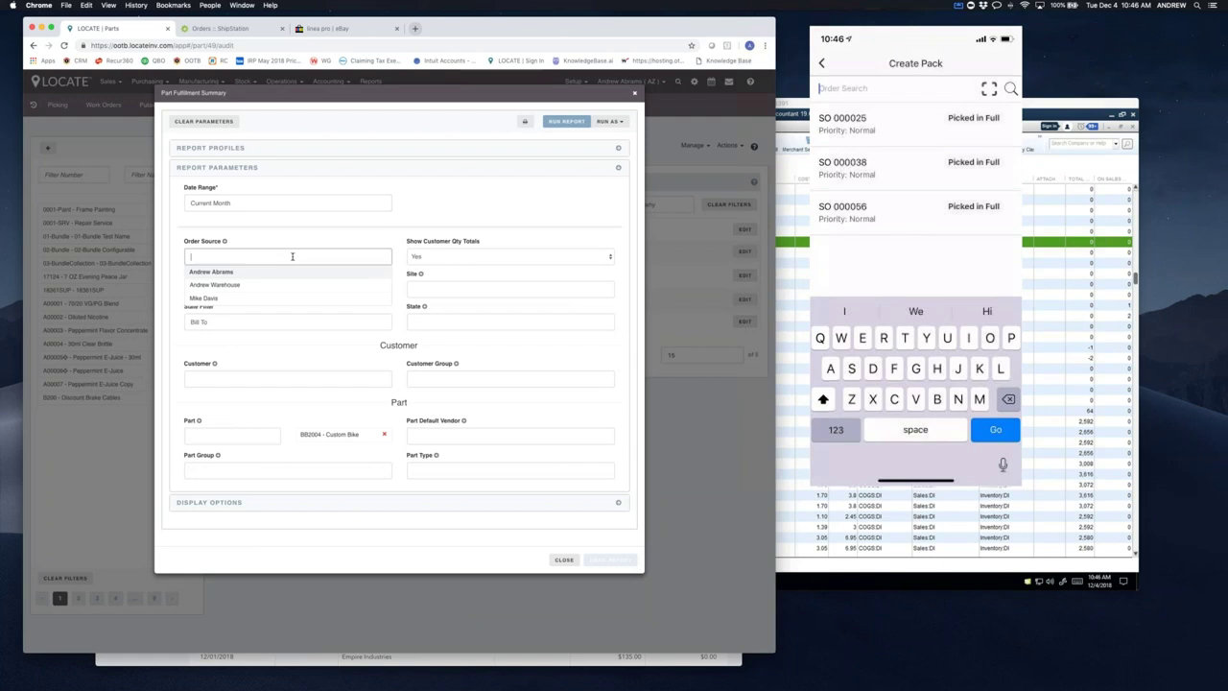
pyautogui.click(260, 273)
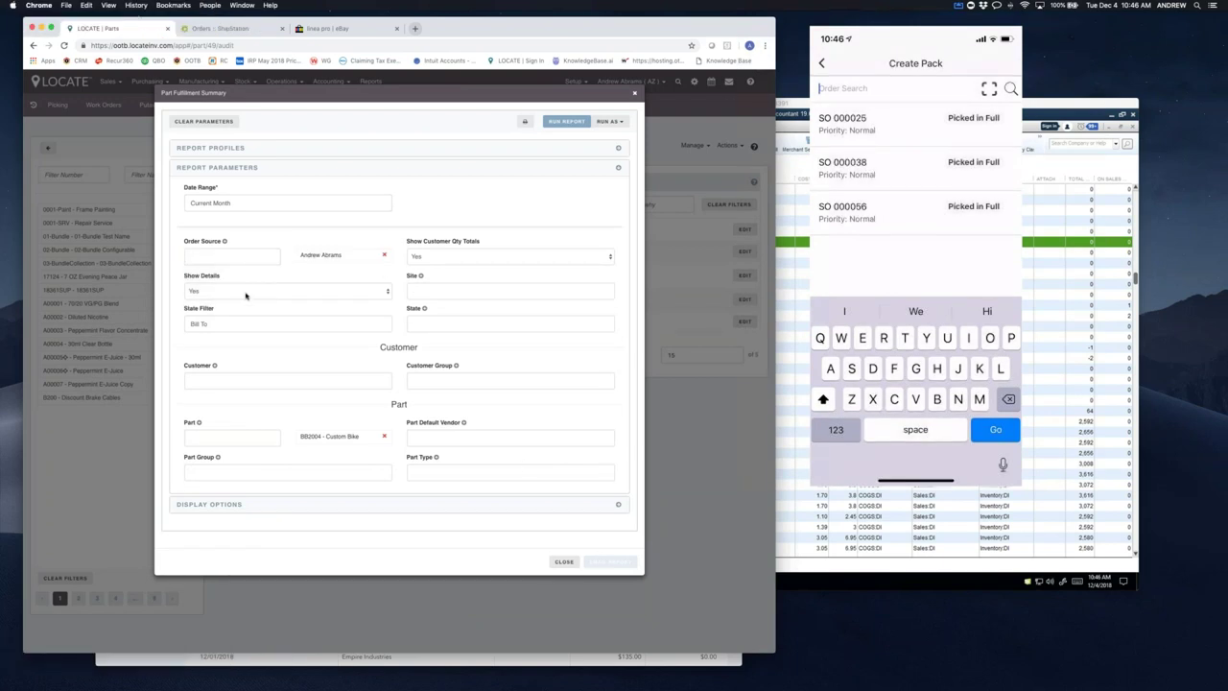
pyautogui.click(383, 254)
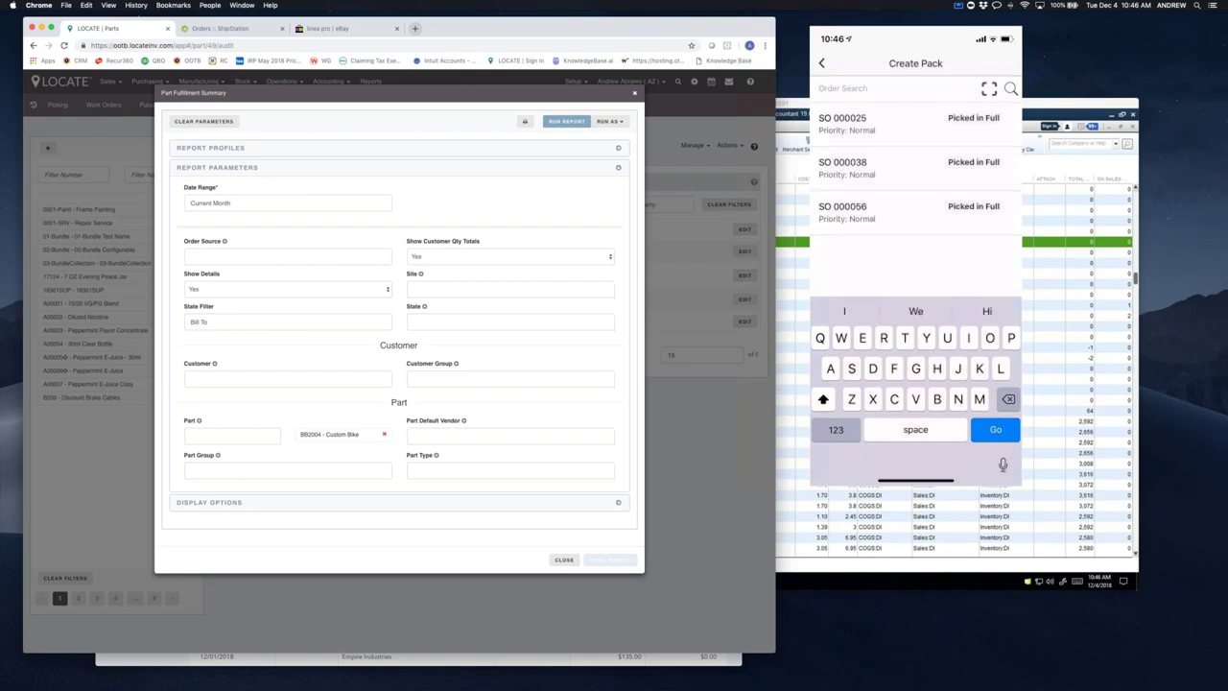
pyautogui.click(558, 123)
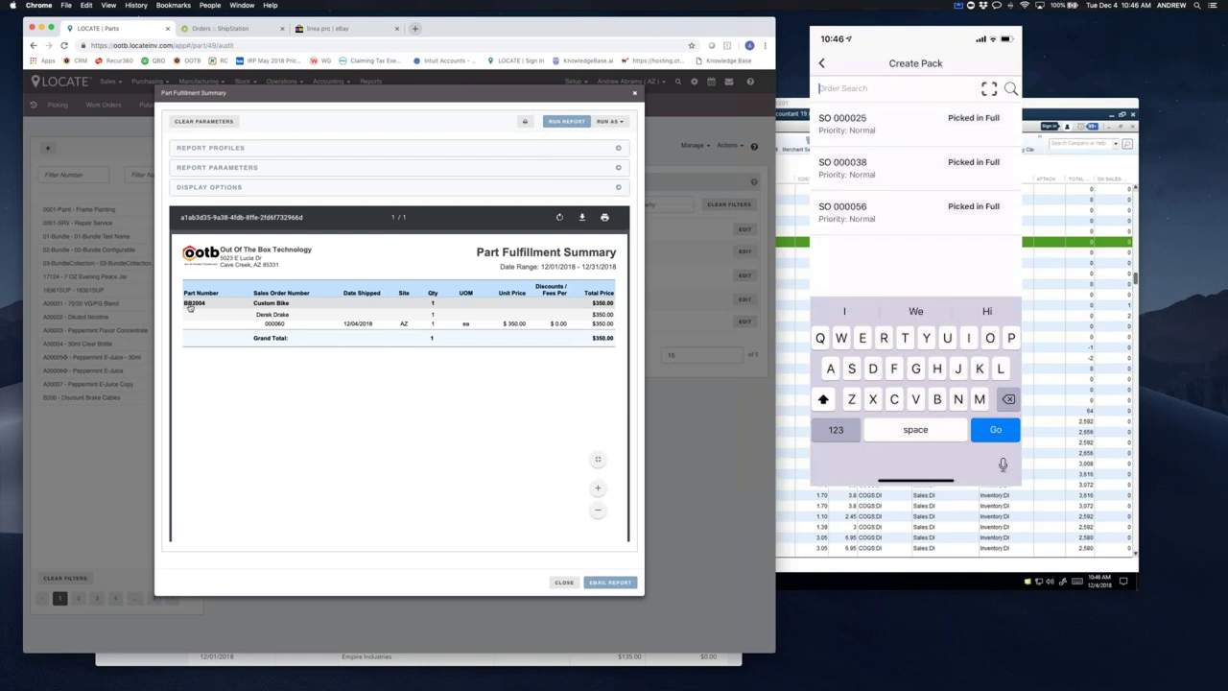
pyautogui.click(565, 583)
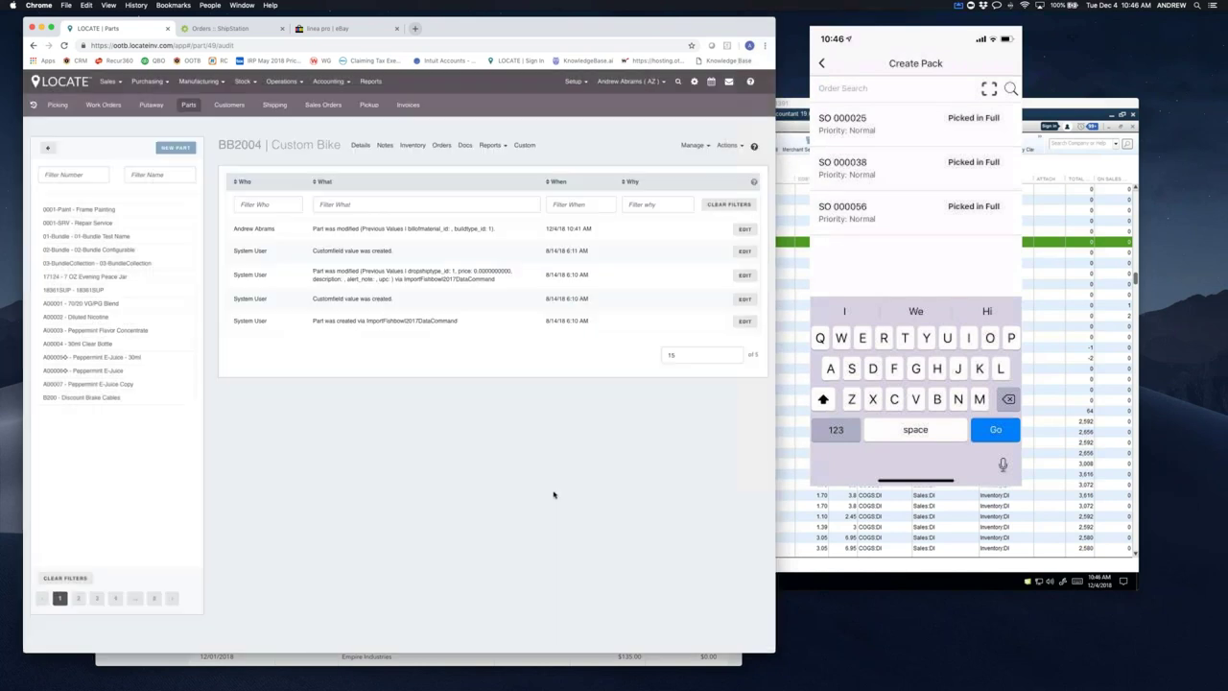
# - Find and open the Sales Order Dashboard by filtering the reports list for 'dash'
pyautogui.click(378, 86)
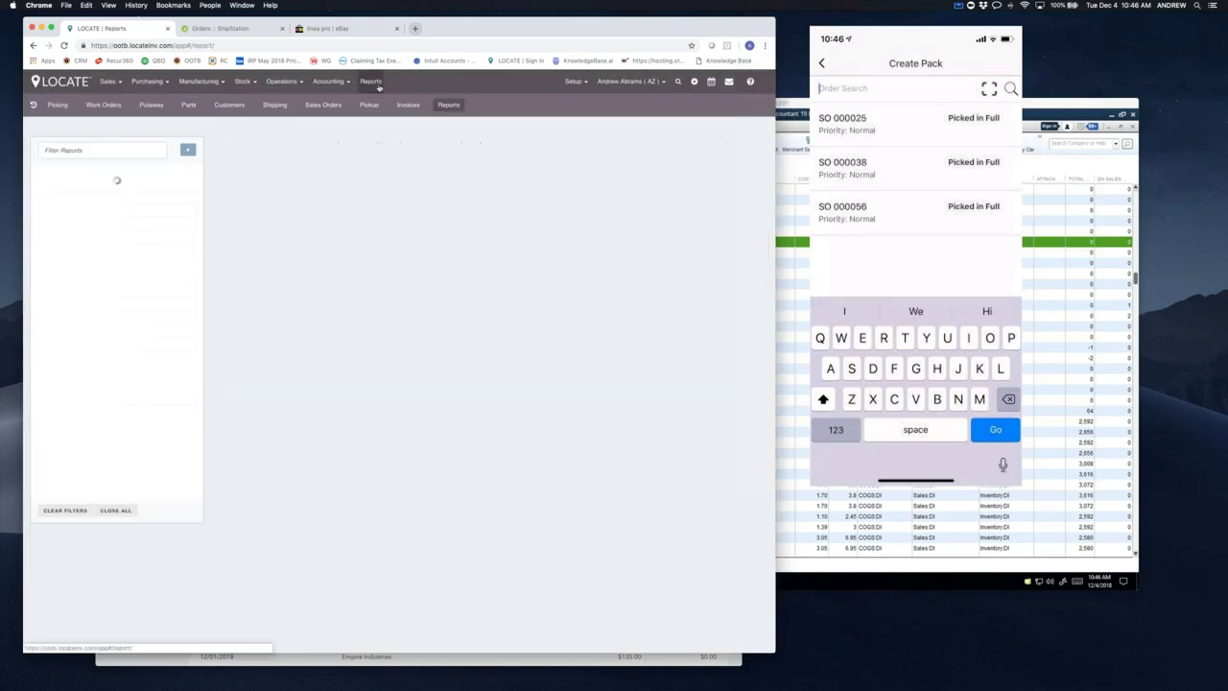
pyautogui.click(70, 150)
pyautogui.write('dash')
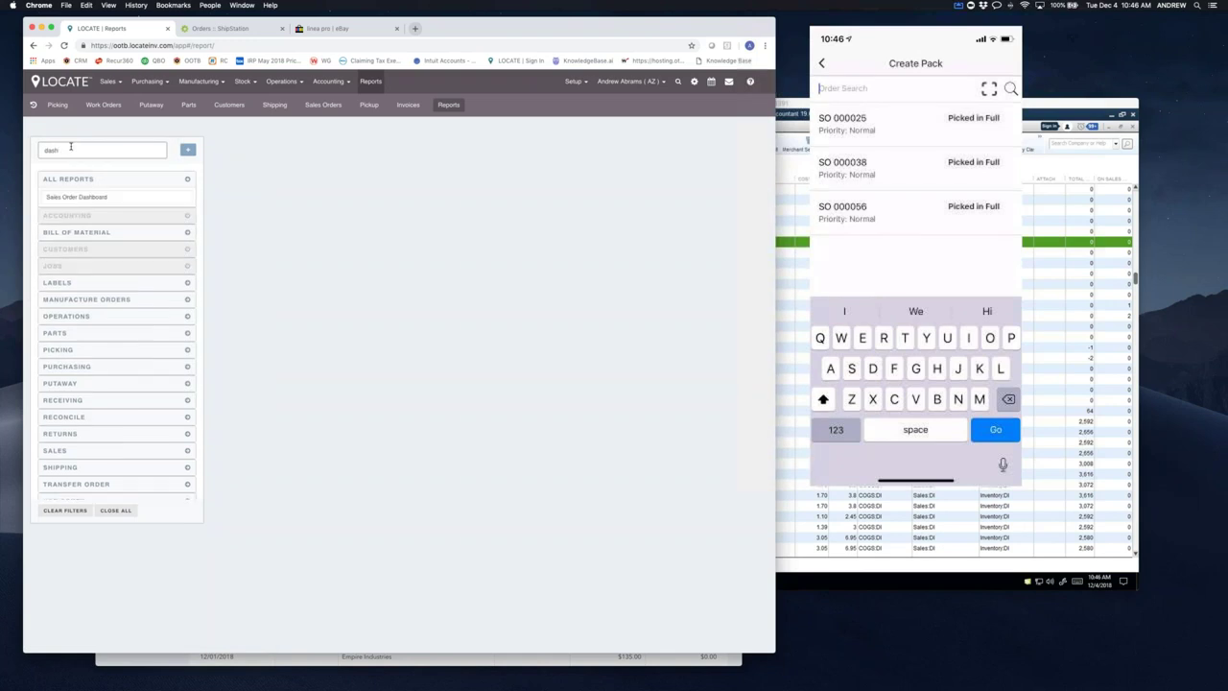
pyautogui.click(72, 197)
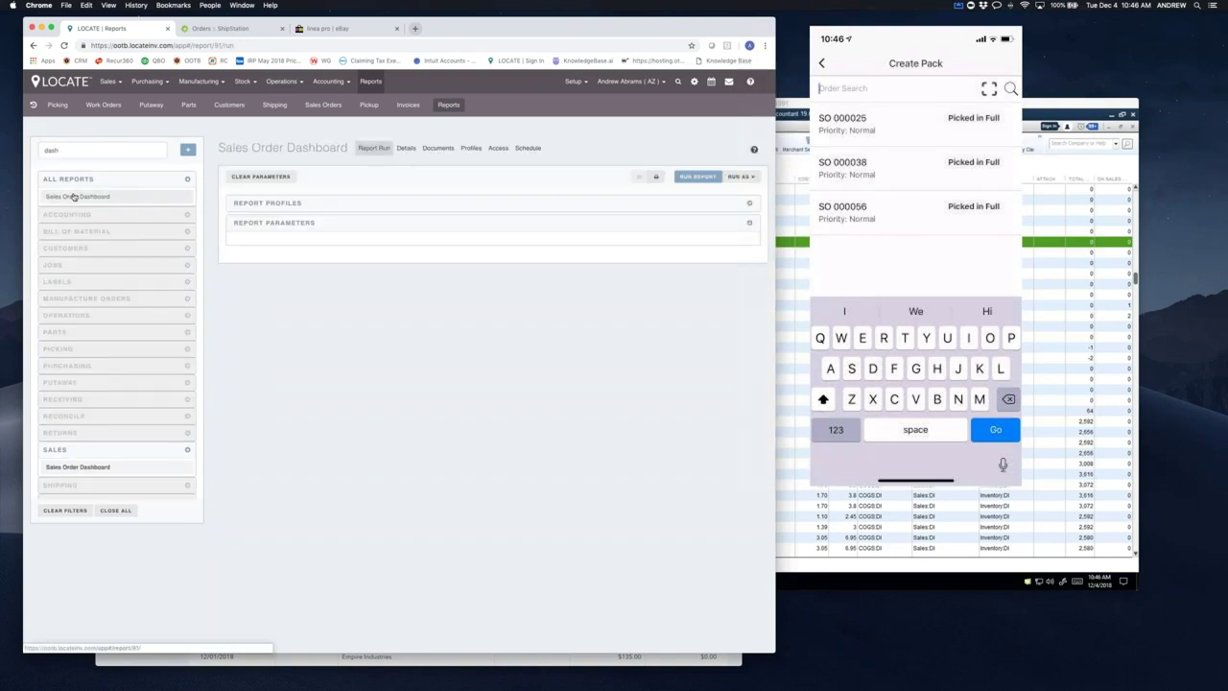
# - Run the dashboard for the Current Week (12/03–12/09/2018) and clear the report filter
pyautogui.click(278, 256)
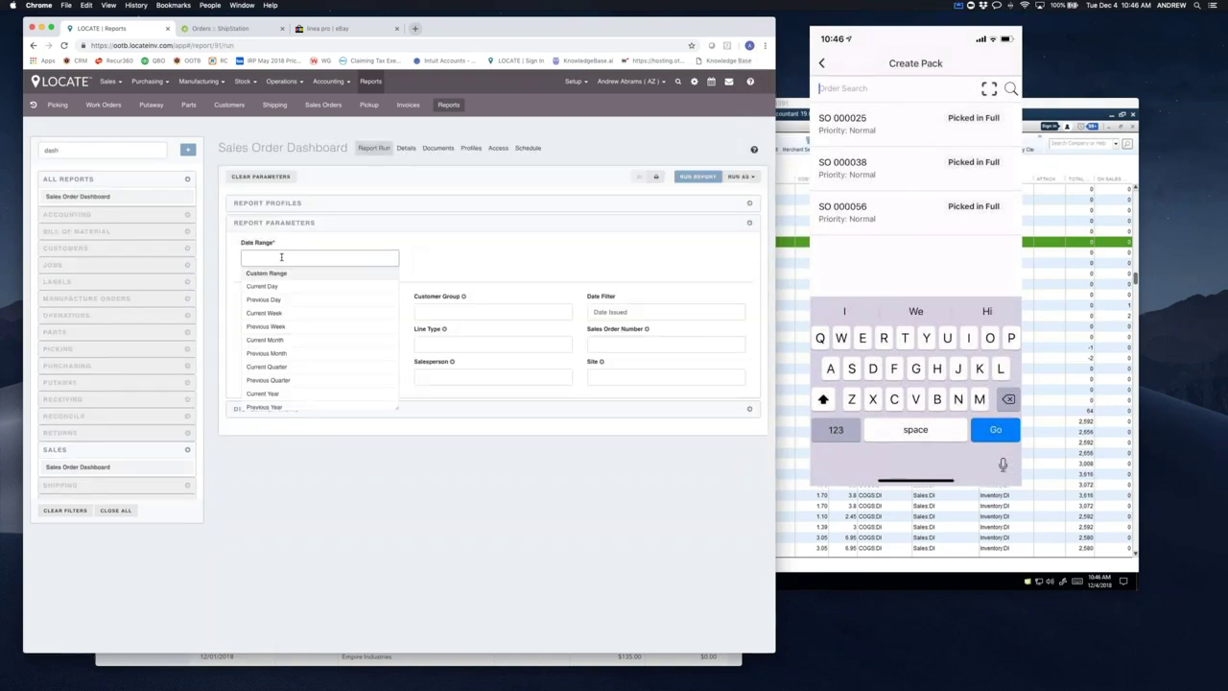
pyautogui.click(265, 313)
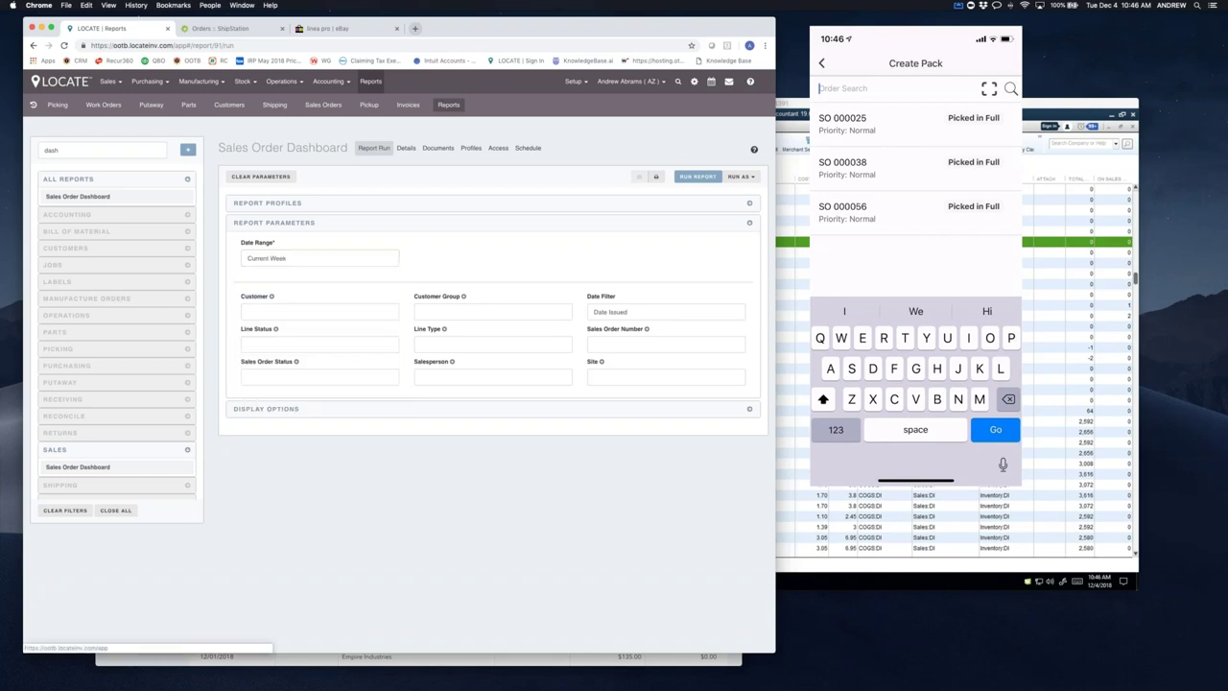
pyautogui.click(697, 177)
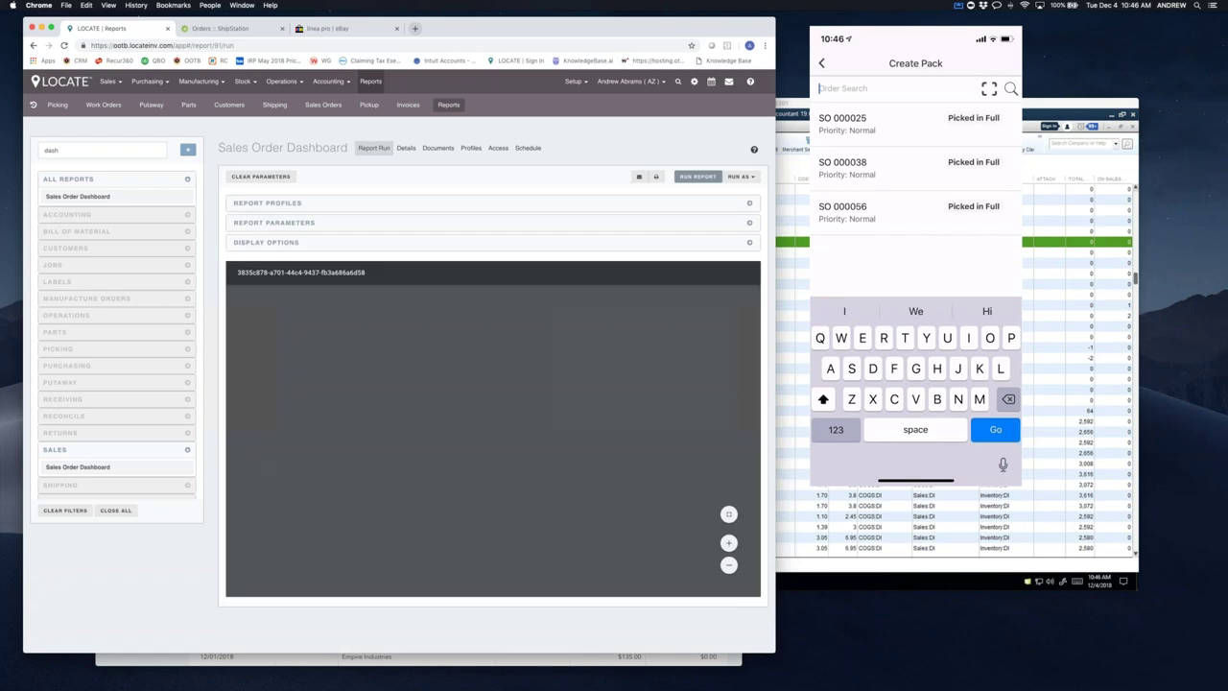
pyautogui.scroll(-1, 506, 458)
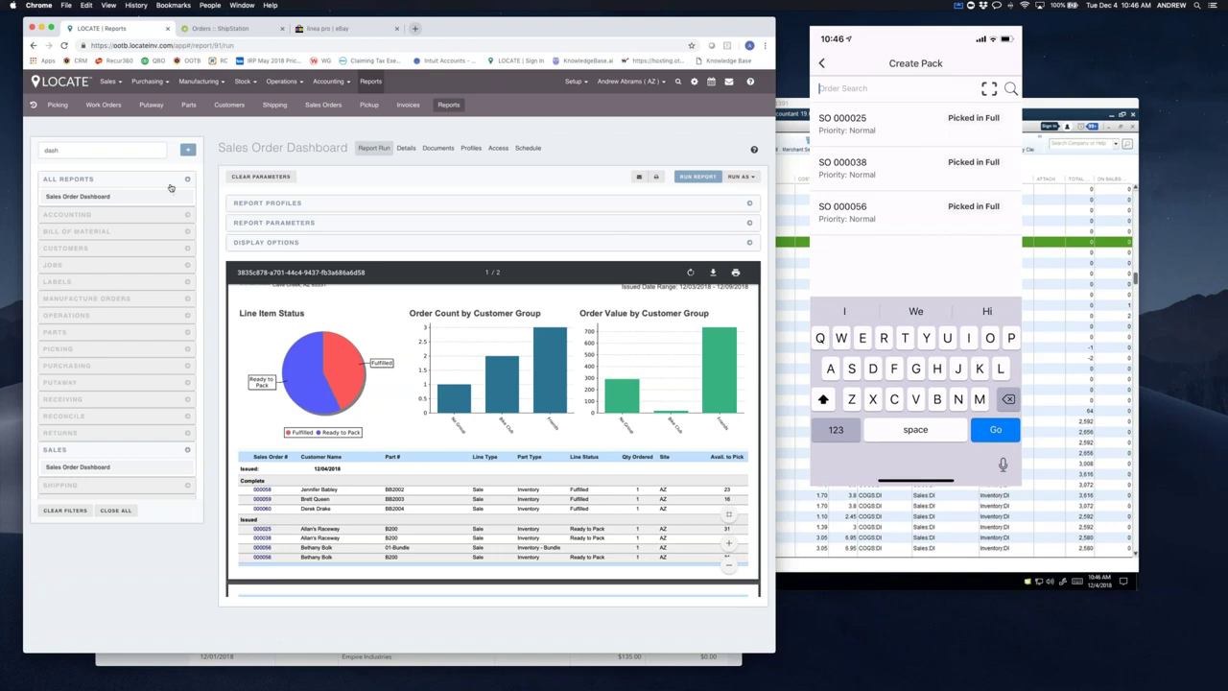
pyautogui.press('BackSpace')
pyautogui.press('BackSpace')
pyautogui.press('BackSpace')
pyautogui.press('BackSpace')
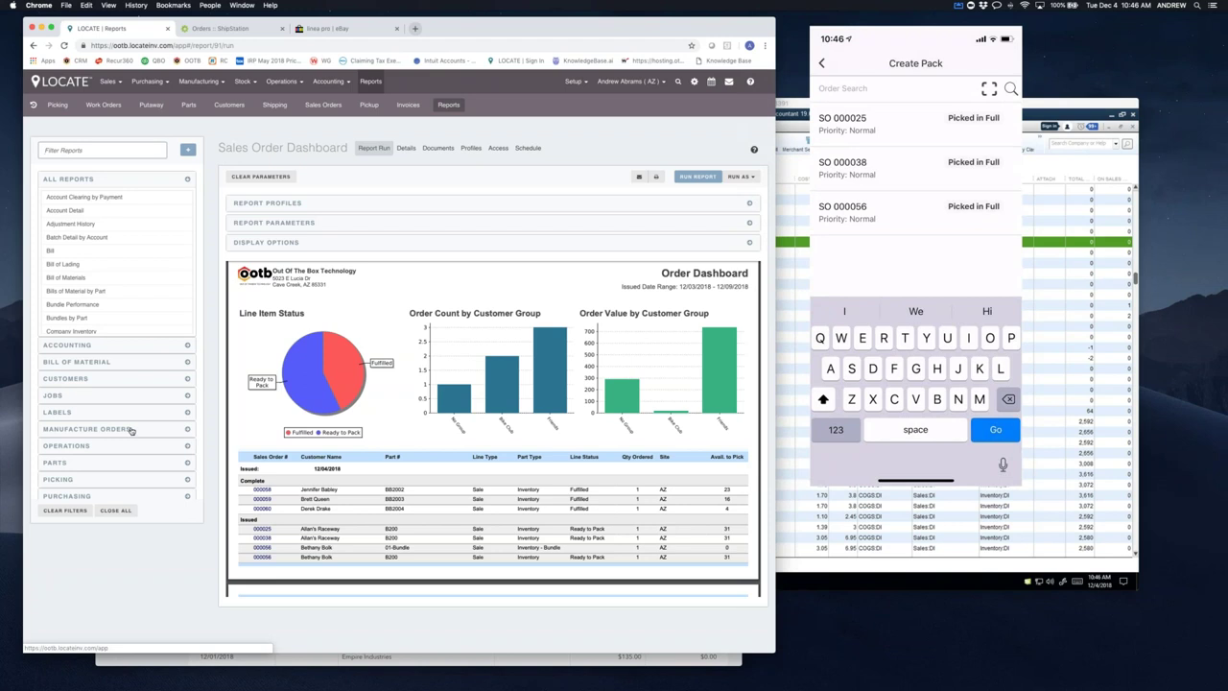
pyautogui.scroll(-2, 132, 432)
# - Run the LOCATE Gross Profit accounting report for the current day
pyautogui.click(189, 308)
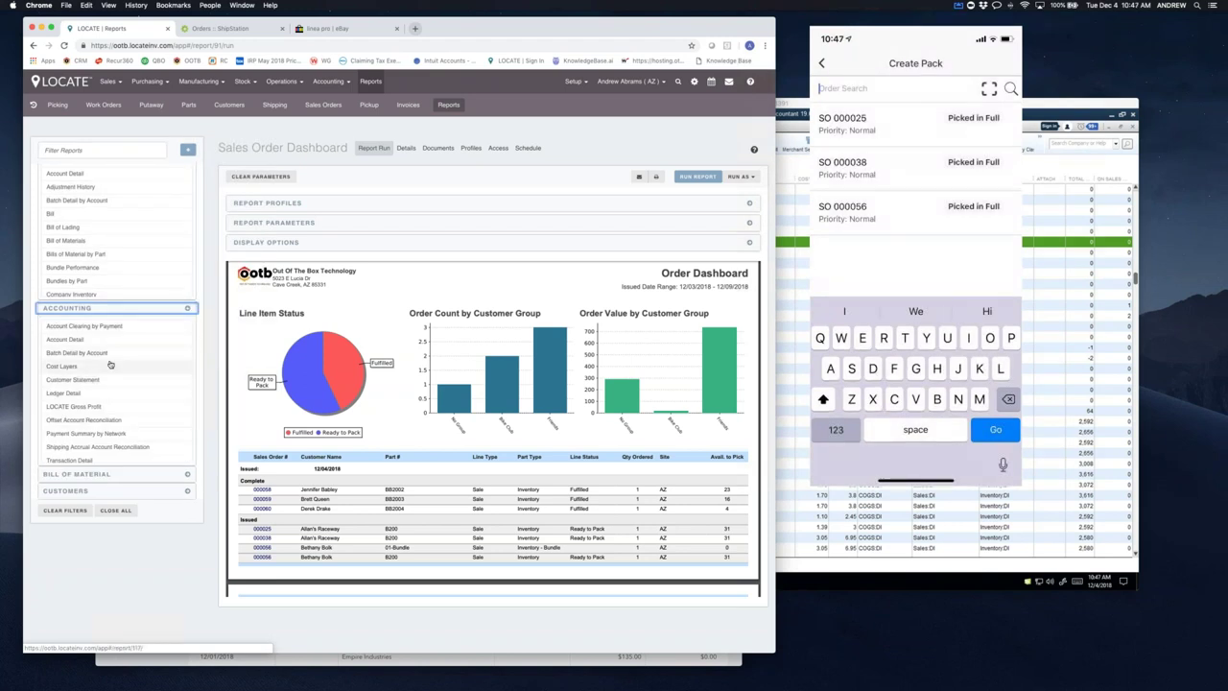
pyautogui.scroll(-2, 93, 363)
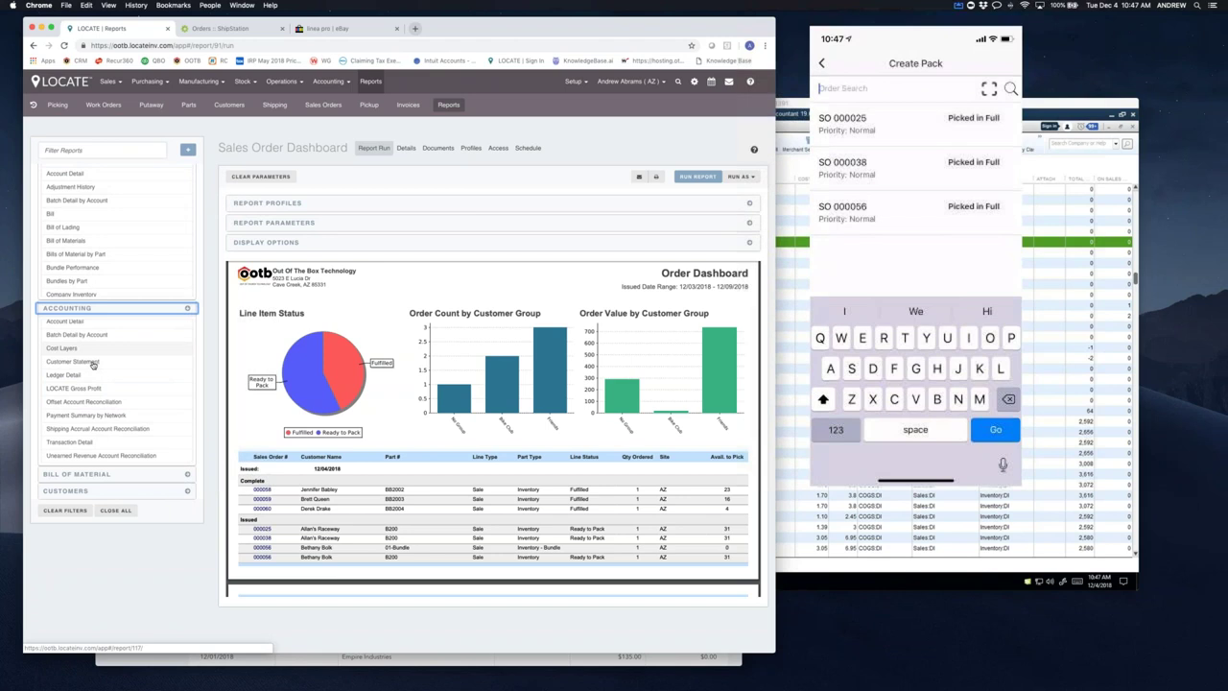
pyautogui.click(93, 388)
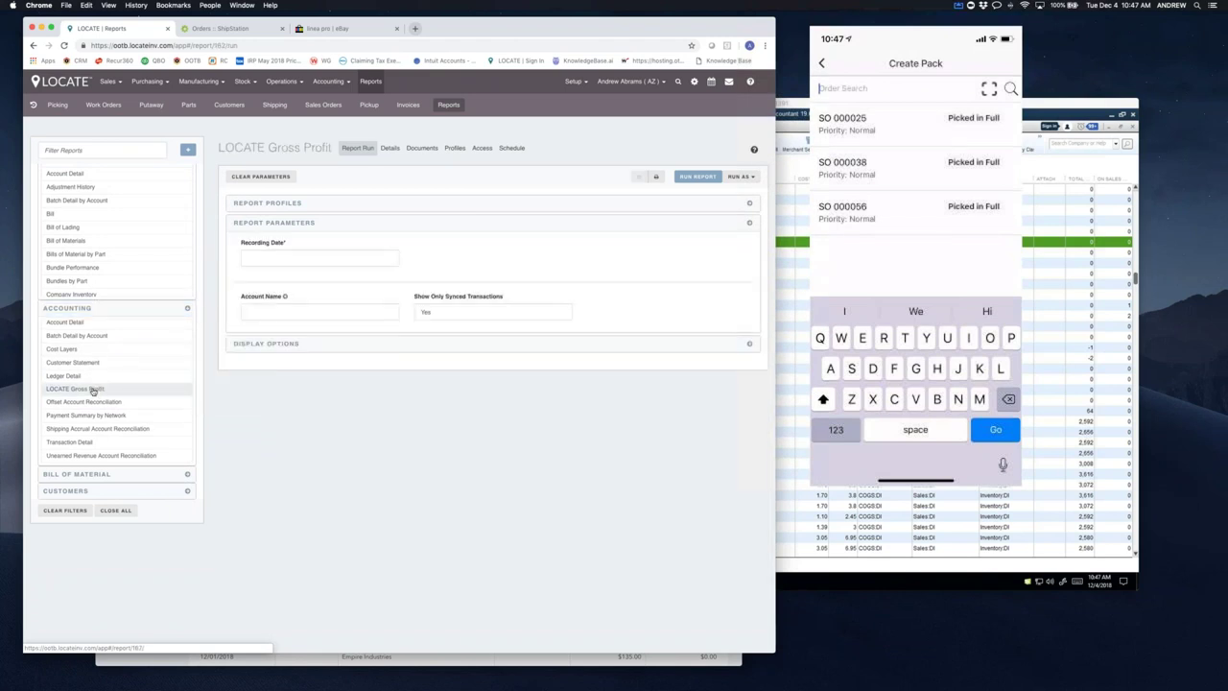
pyautogui.click(278, 259)
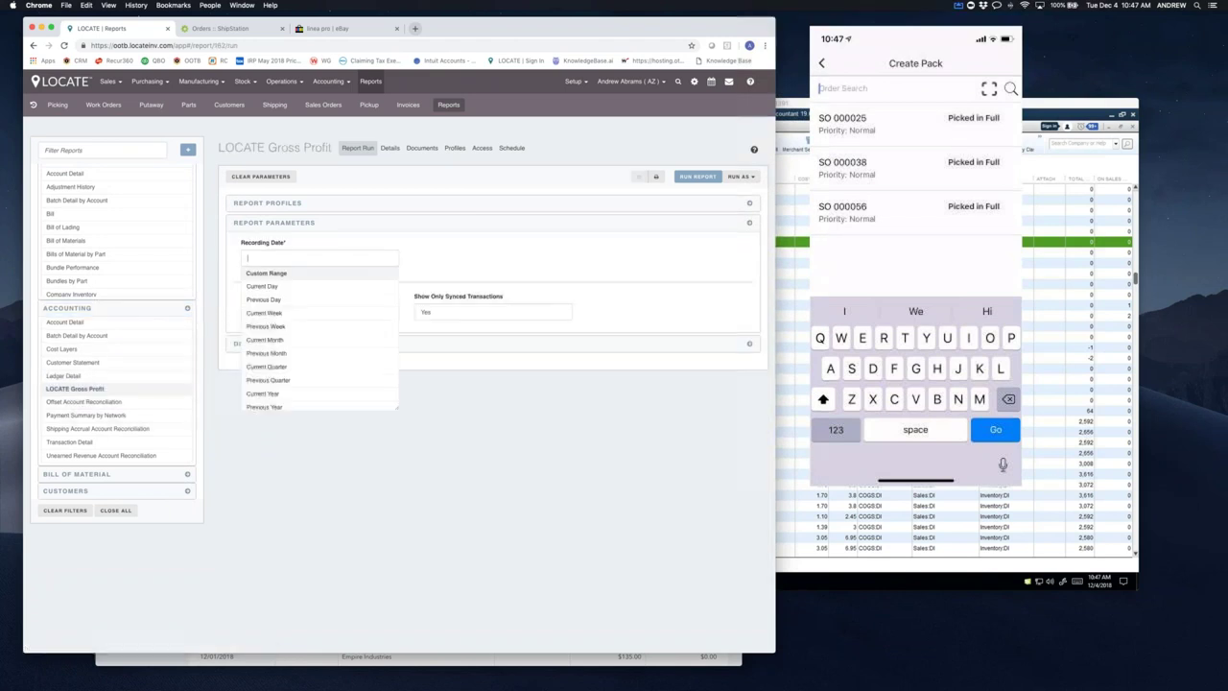
pyautogui.click(276, 286)
pyautogui.click(698, 176)
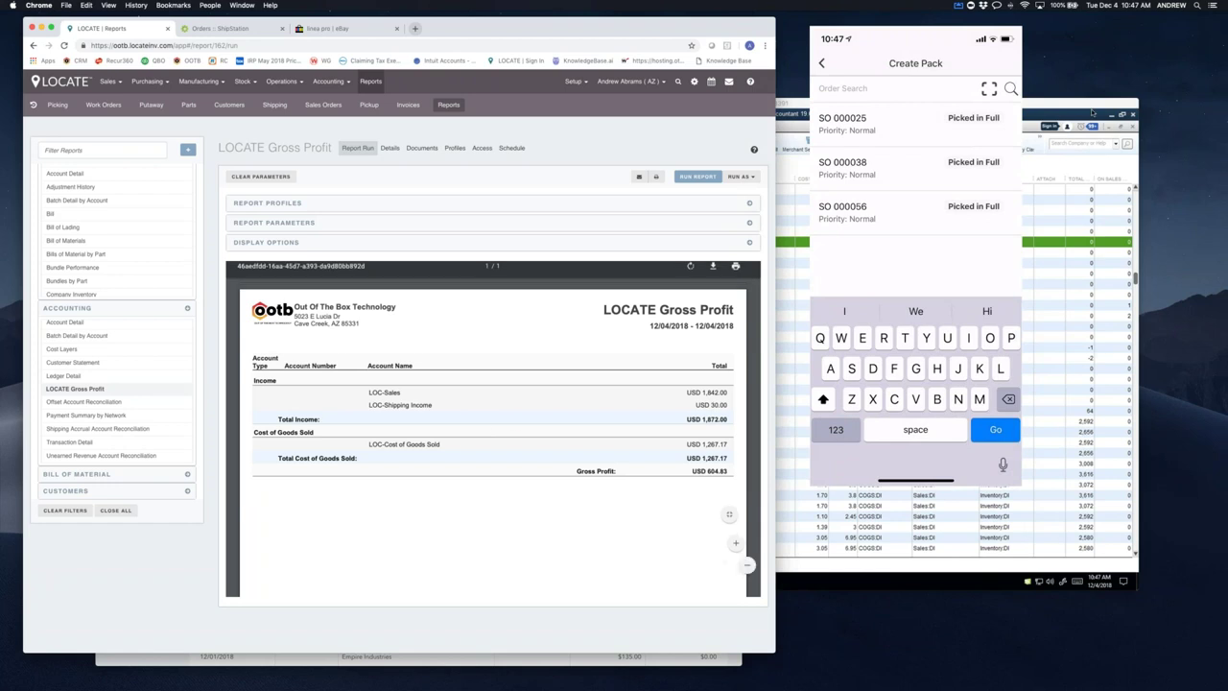
# - Show the Accounting Ledger, then bring up QuickBooks Web Connector in the remote session
pyautogui.click(330, 83)
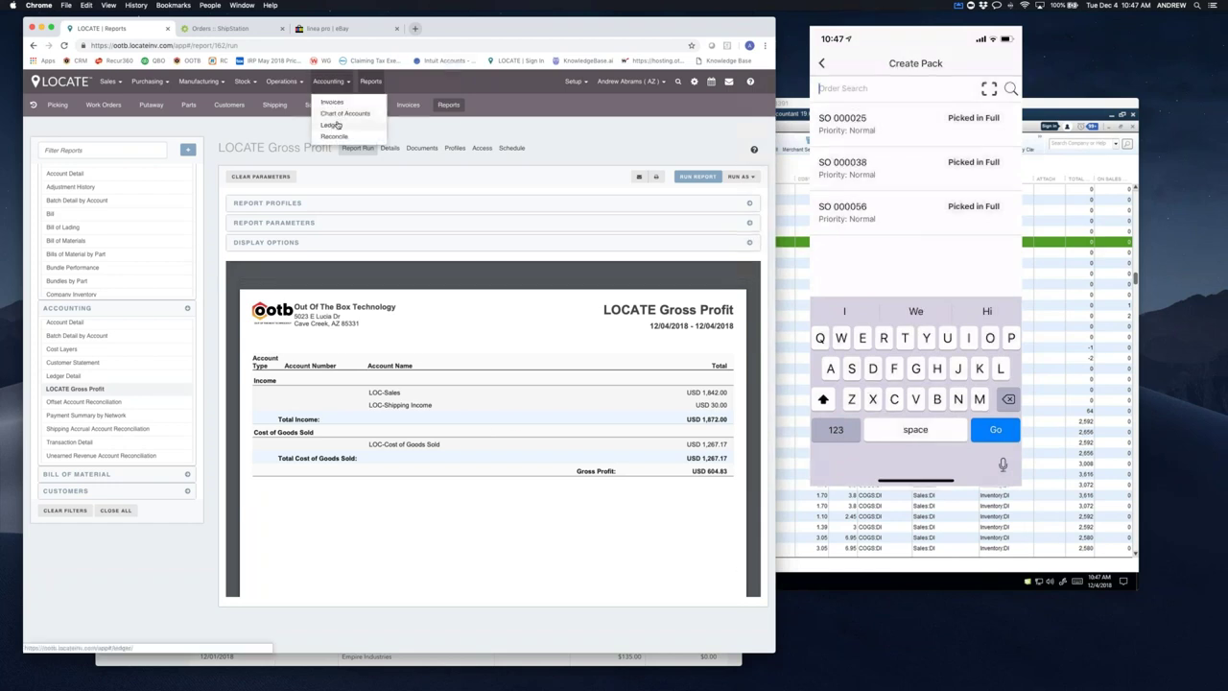
pyautogui.click(330, 124)
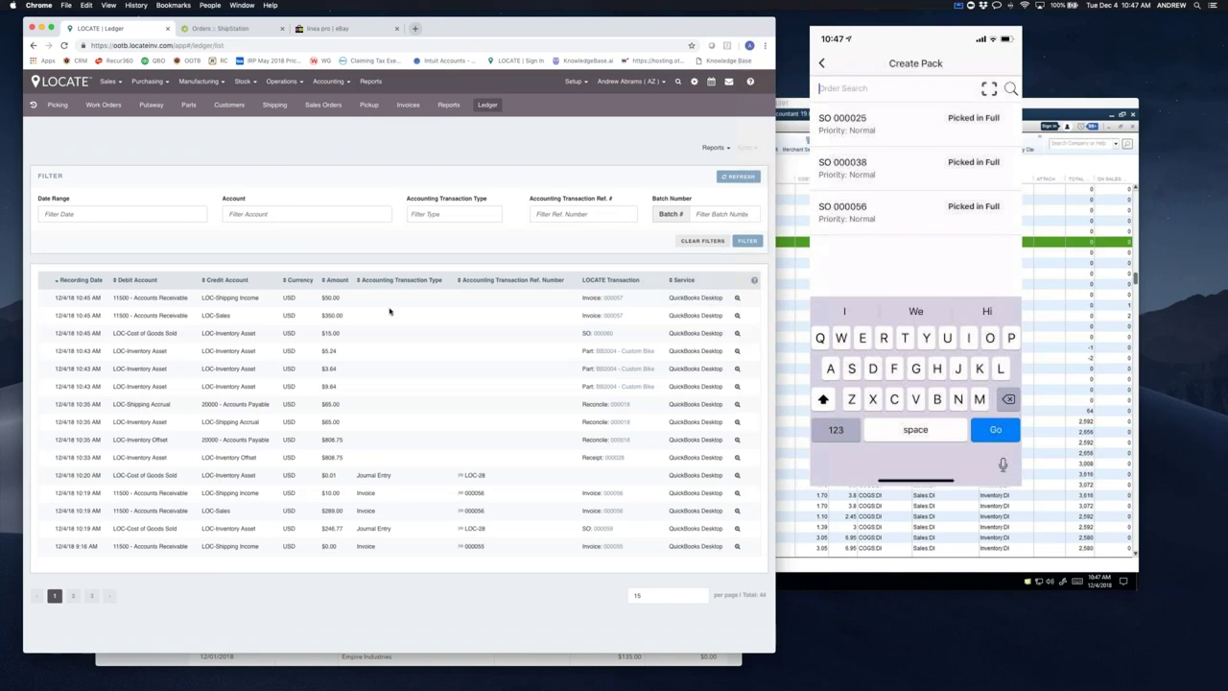
pyautogui.click(1050, 111)
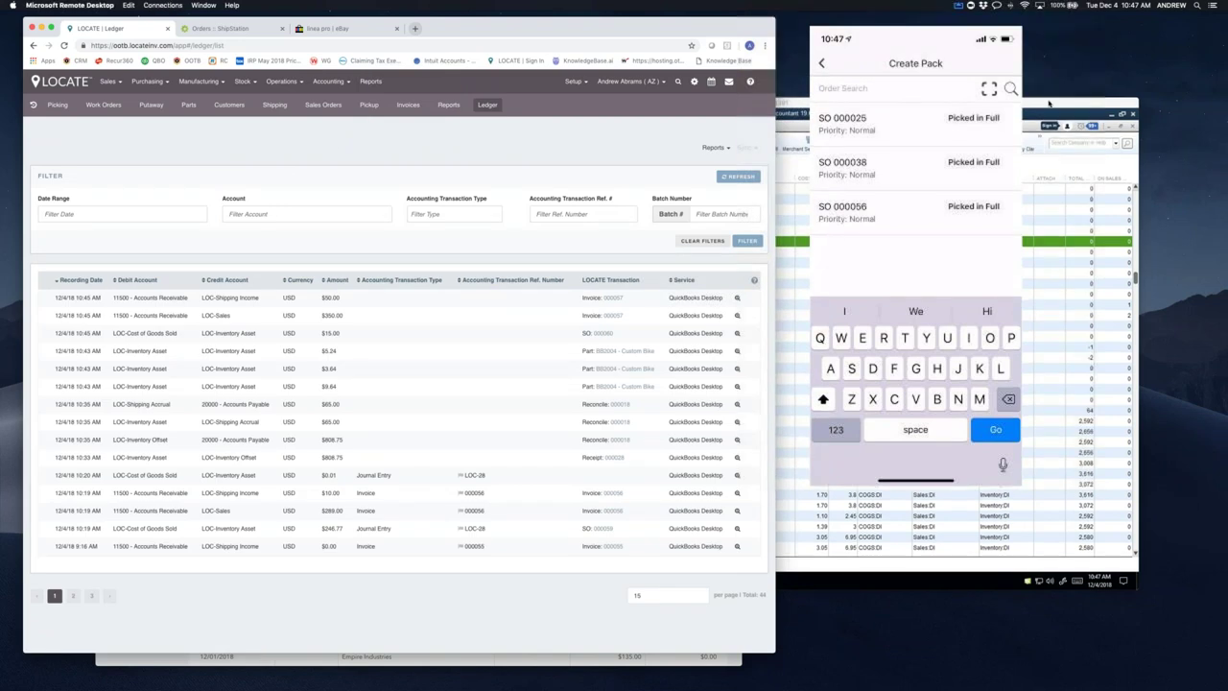
pyautogui.click(536, 582)
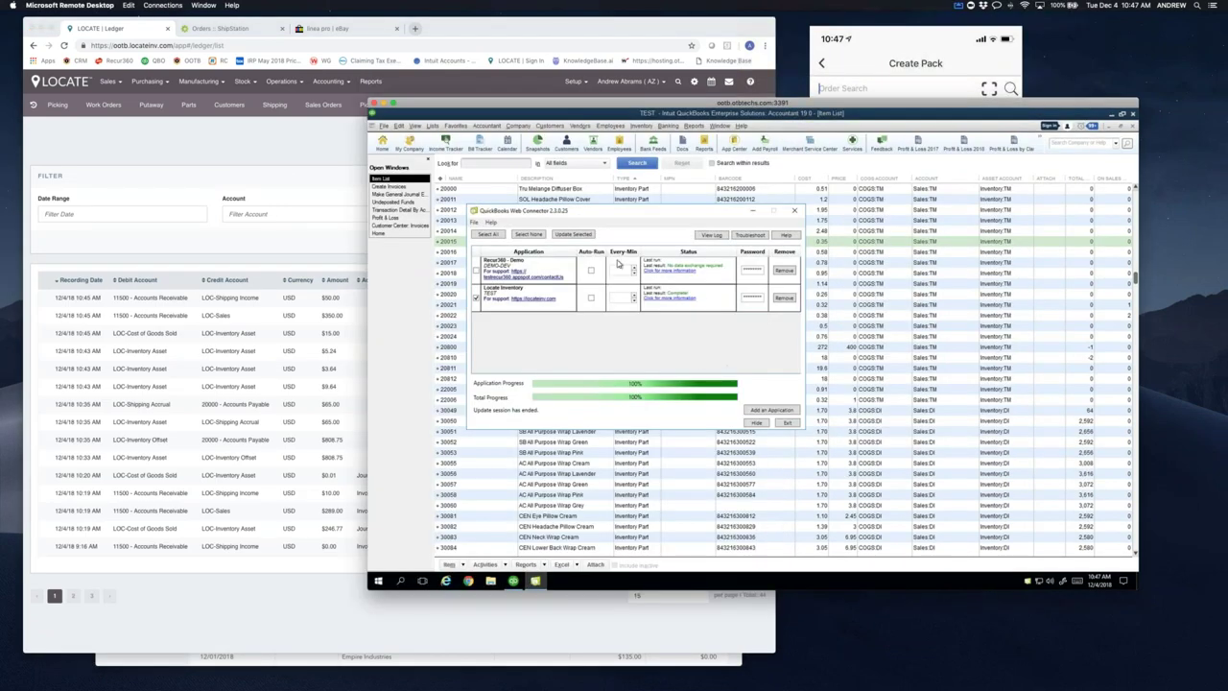
# - Run the Web Connector update for LOCATE and bring up journal entry LOC-27 in QuickBooks
pyautogui.click(581, 236)
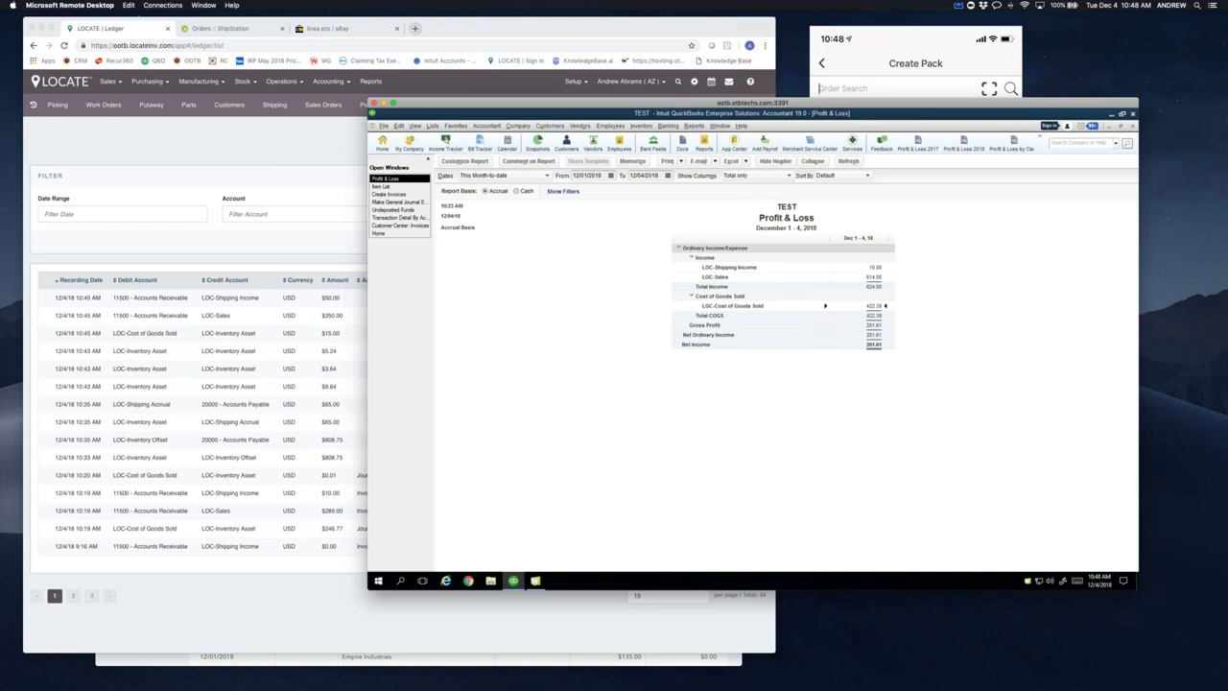
pyautogui.hotkey('ctrl', 'Tab')
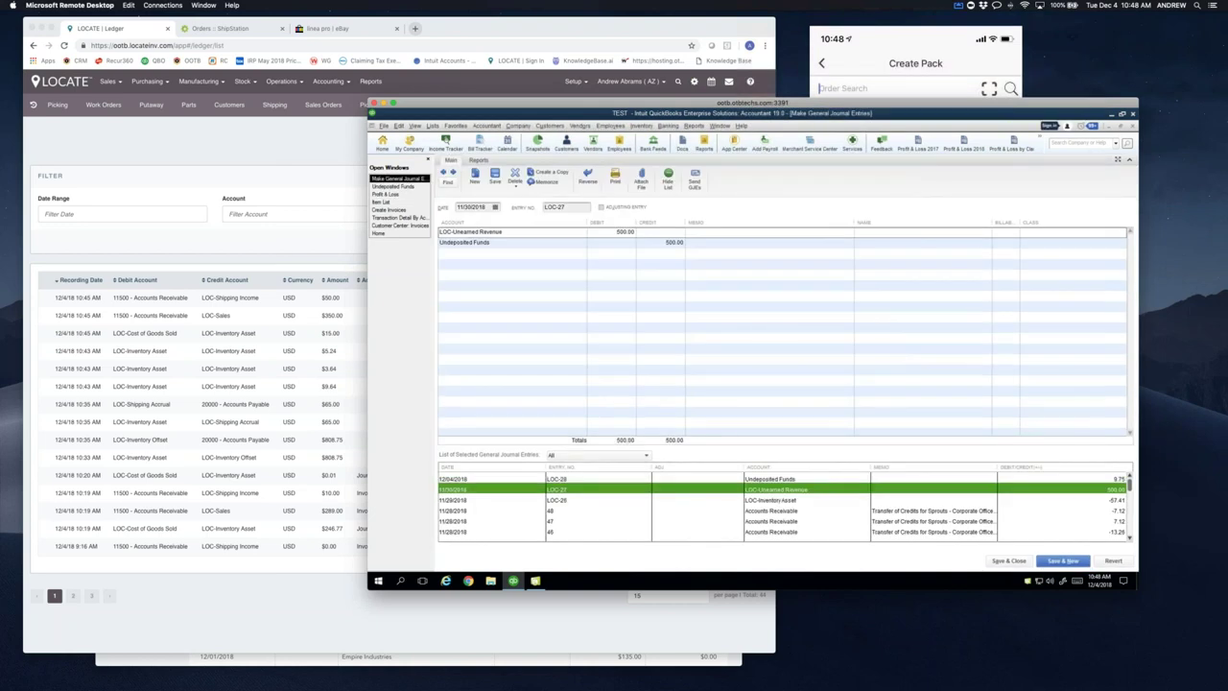
# - Close journal entry LOC-27, refresh Profit & Loss (net income 586.61), and return to LOCATE's Ledger
pyautogui.press('Escape')
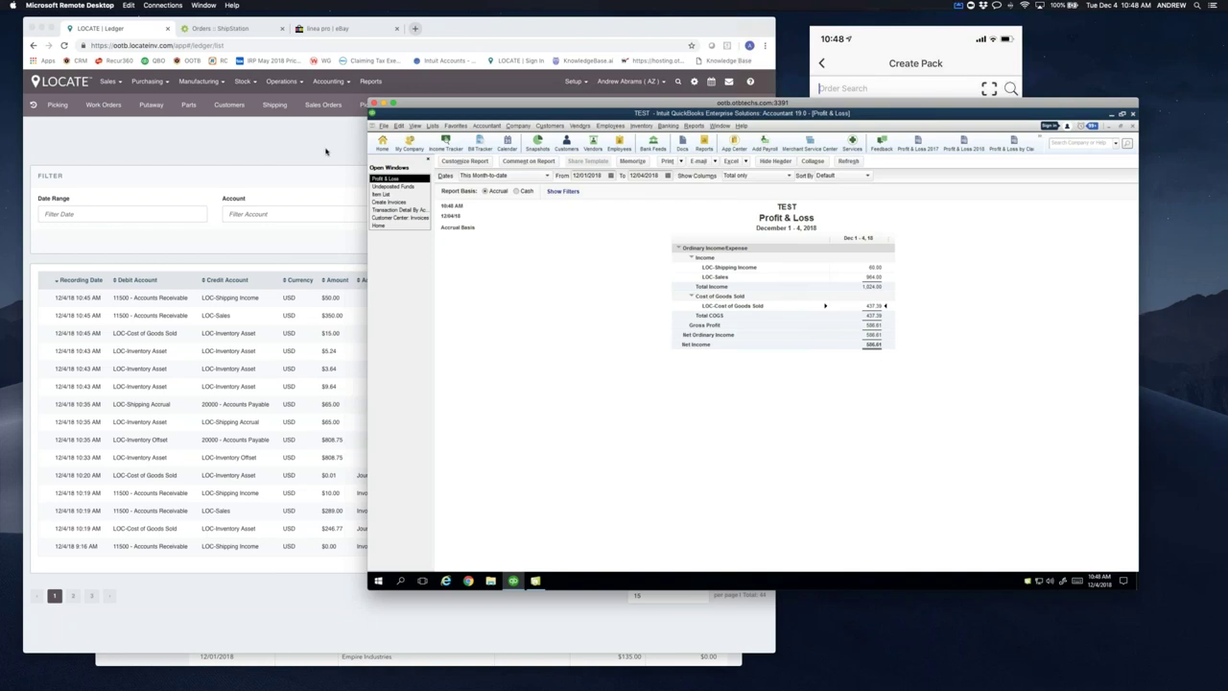
pyautogui.click(316, 147)
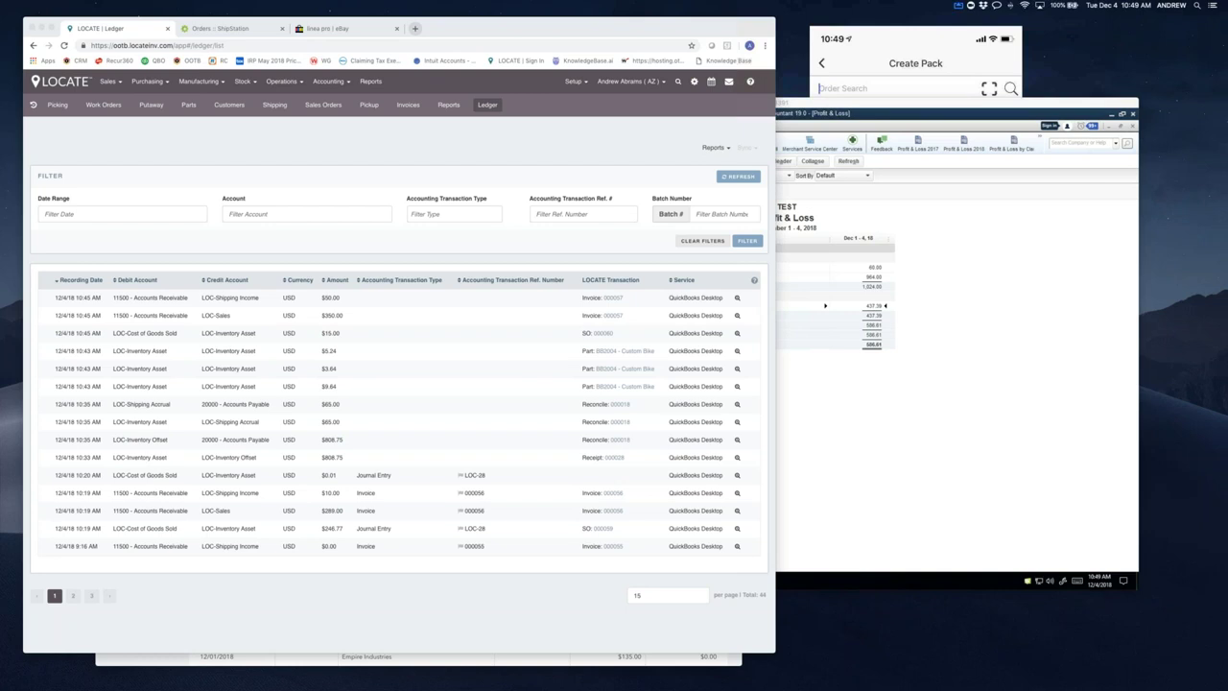
# - Go to Setup > Services and view the ShipStation service's settings
pyautogui.click(625, 152)
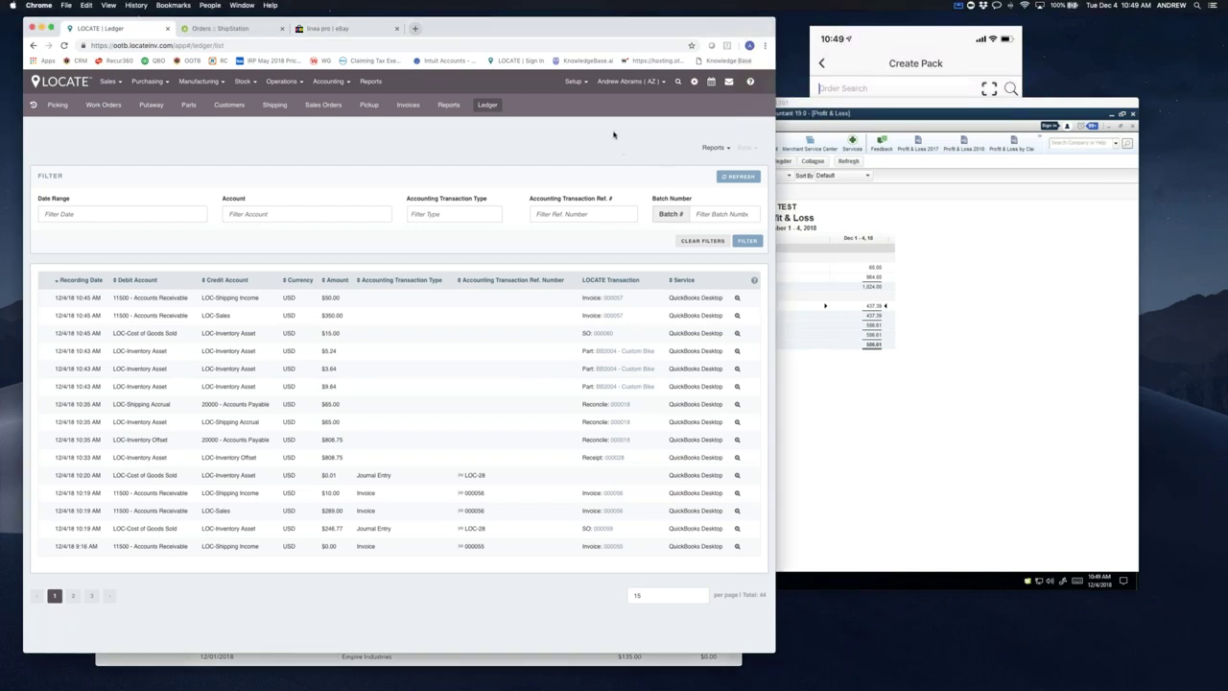
pyautogui.click(575, 83)
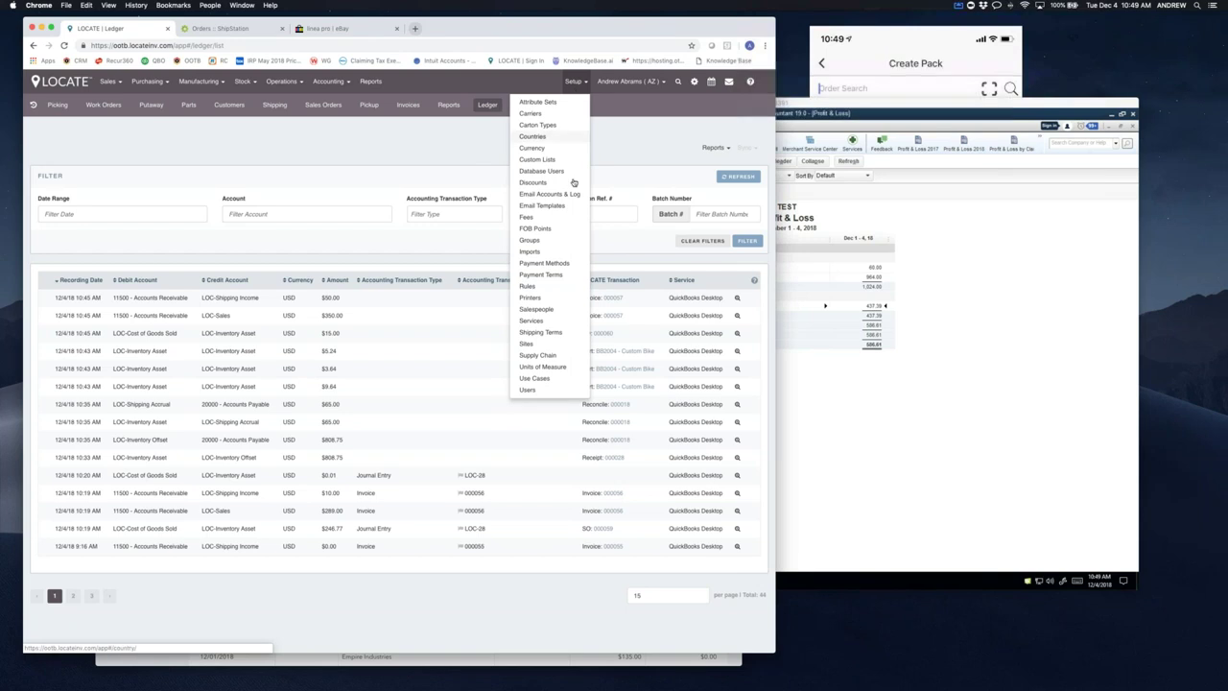
pyautogui.click(533, 321)
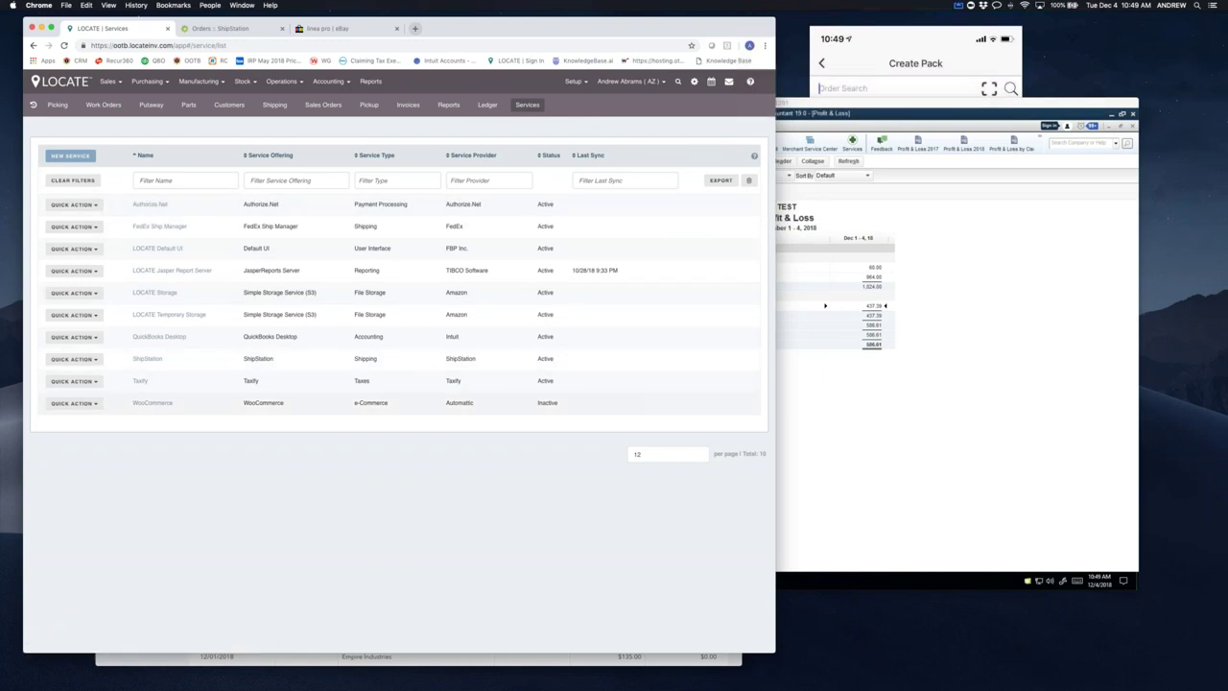
pyautogui.click(148, 359)
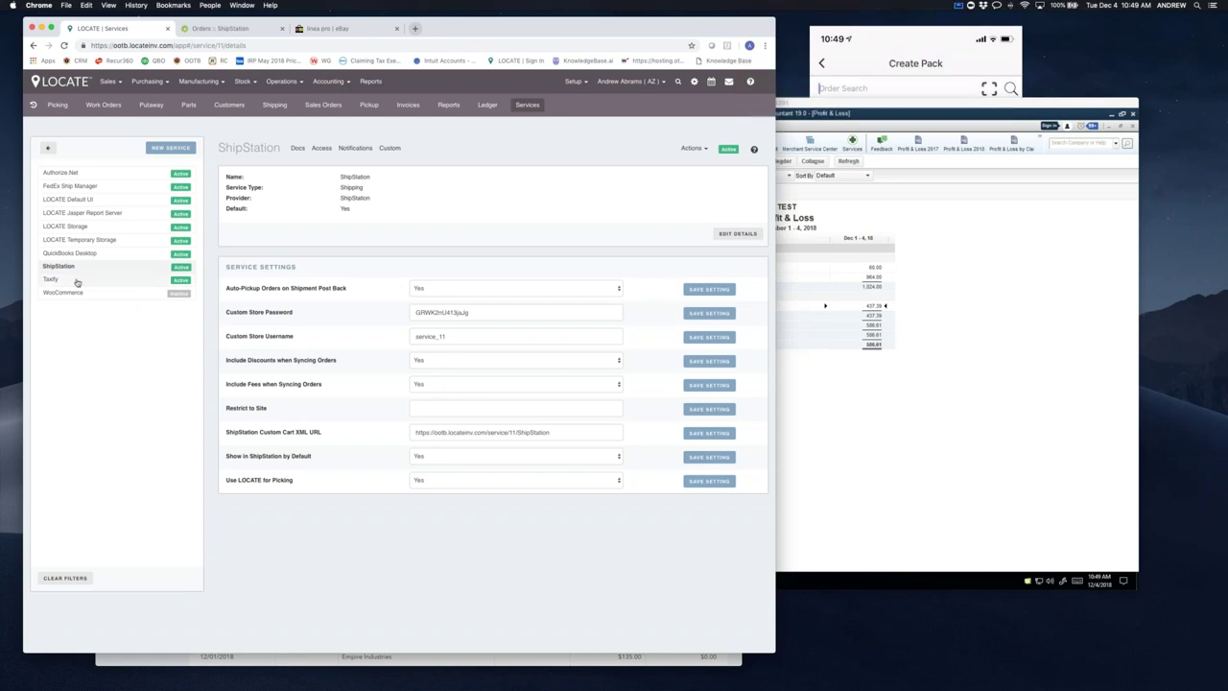
# - Review the WooCommerce service's settings, then start a blank New Service form
pyautogui.click(60, 297)
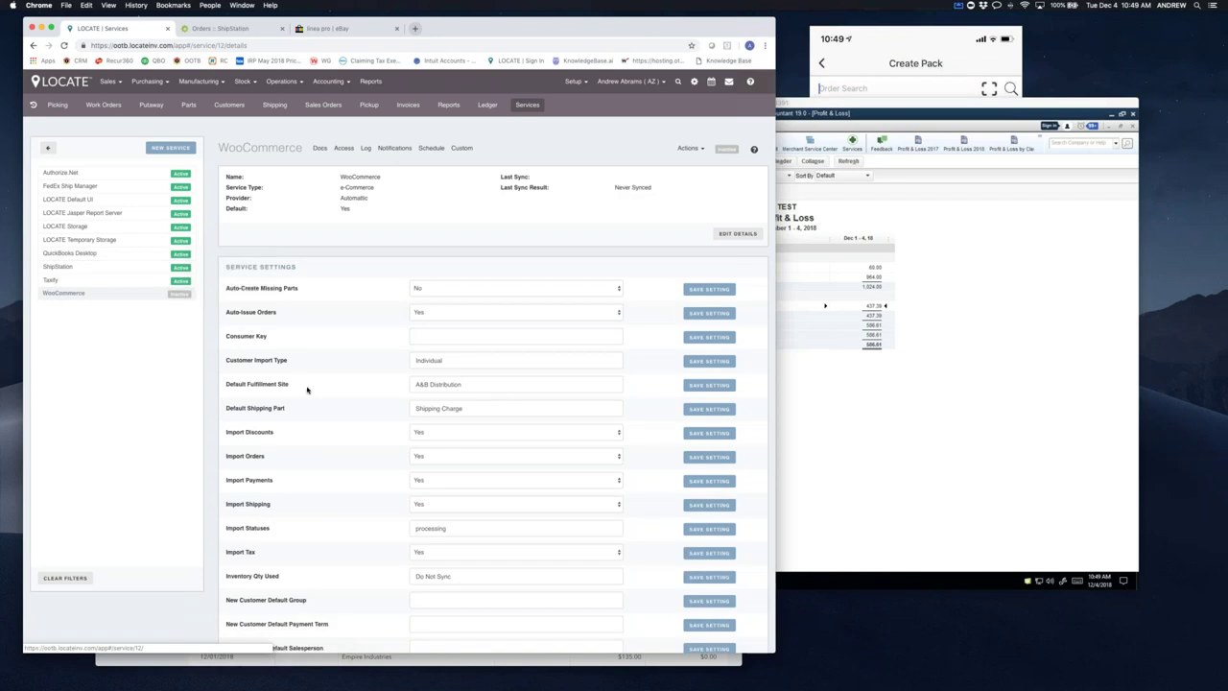
pyautogui.scroll(-3, 307, 389)
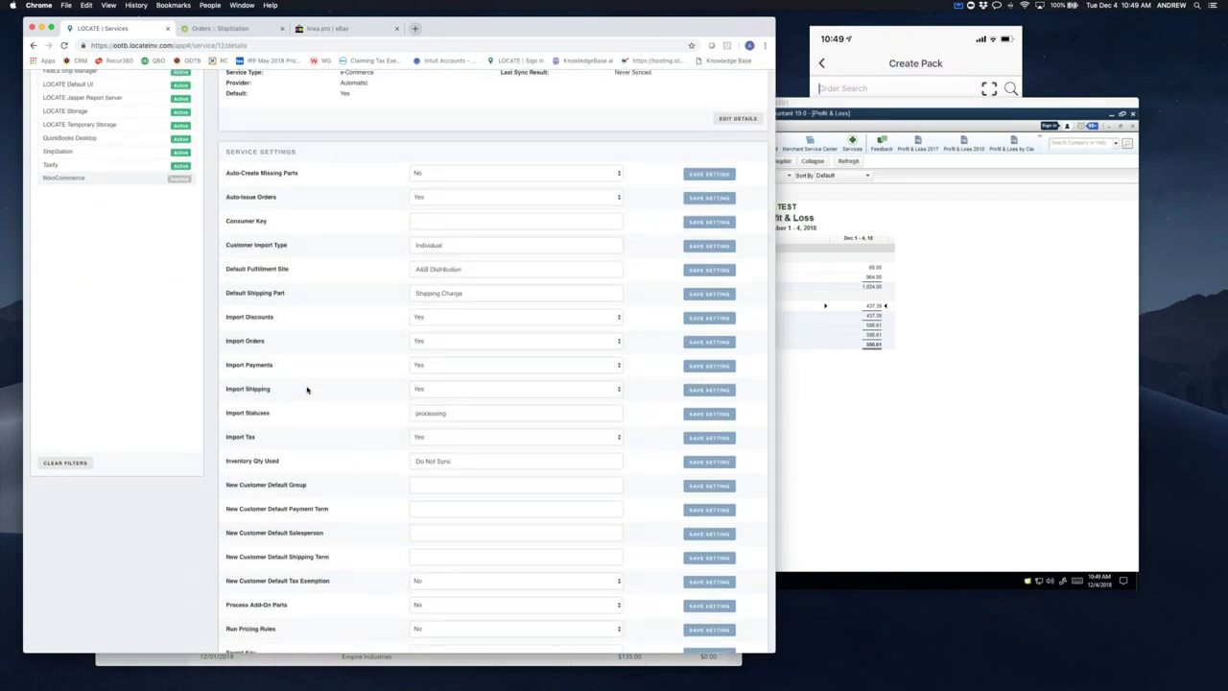
pyautogui.scroll(-5, 307, 389)
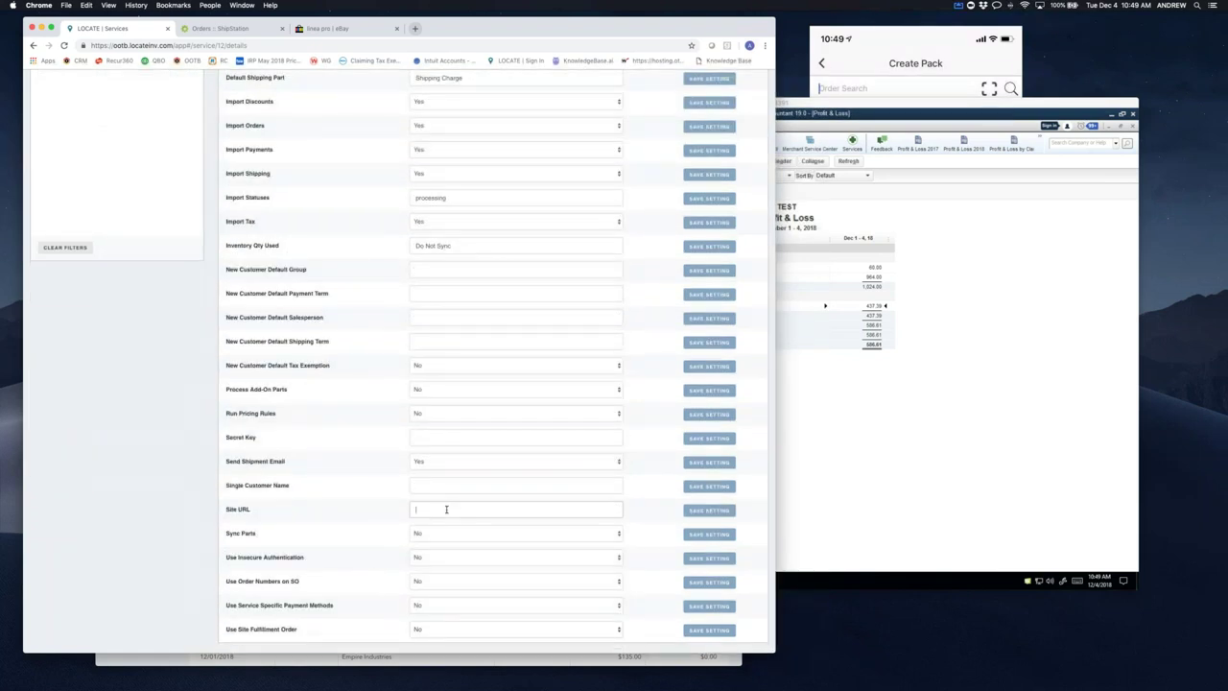
pyautogui.scroll(7, 446, 509)
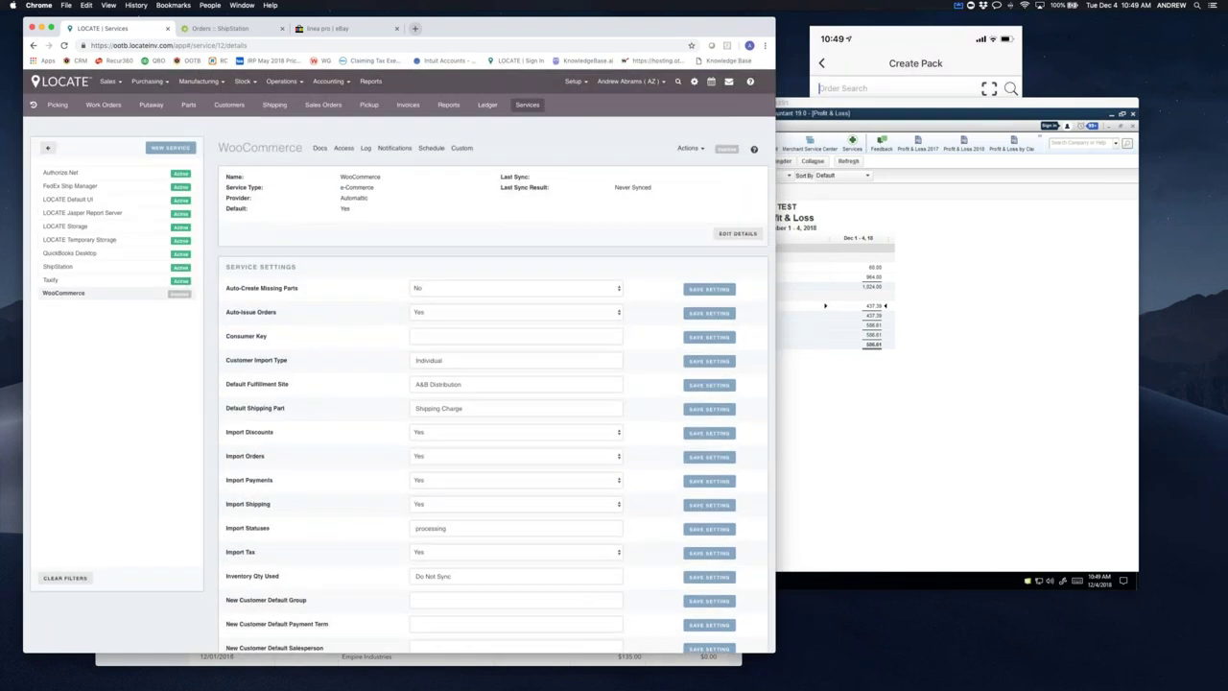
pyautogui.click(153, 150)
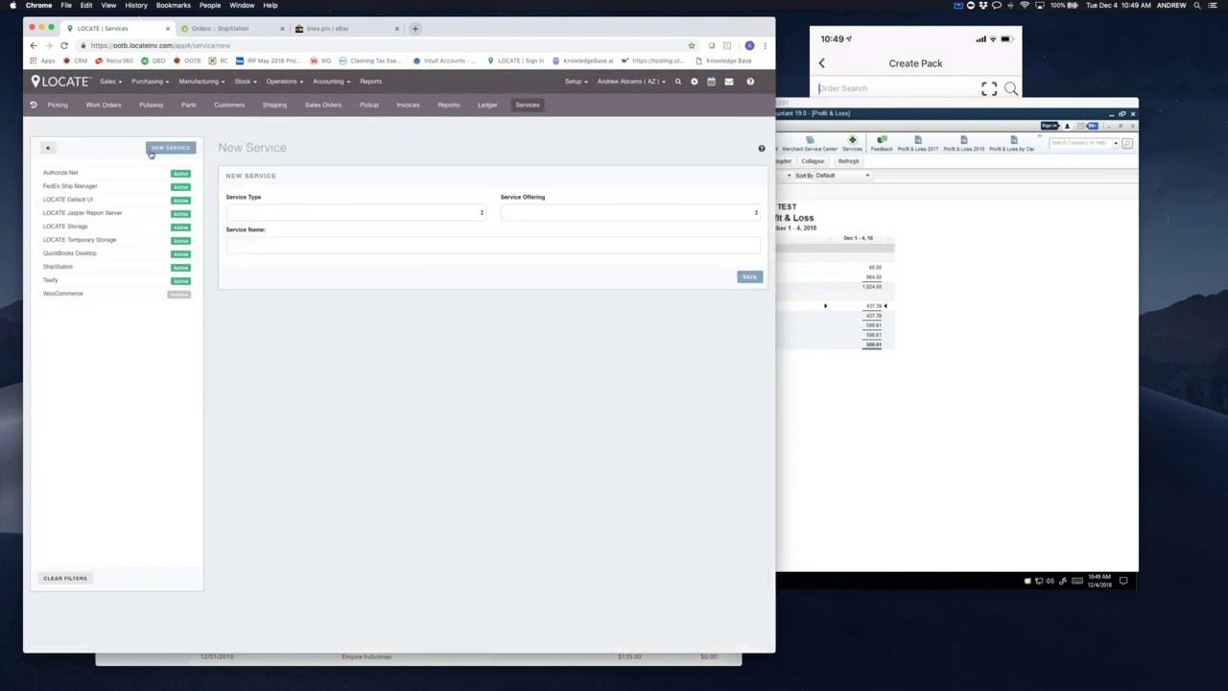
# - Create an e-Commerce service with offering Amazon FBA (Beta), named 'AMazon'
pyautogui.click(280, 213)
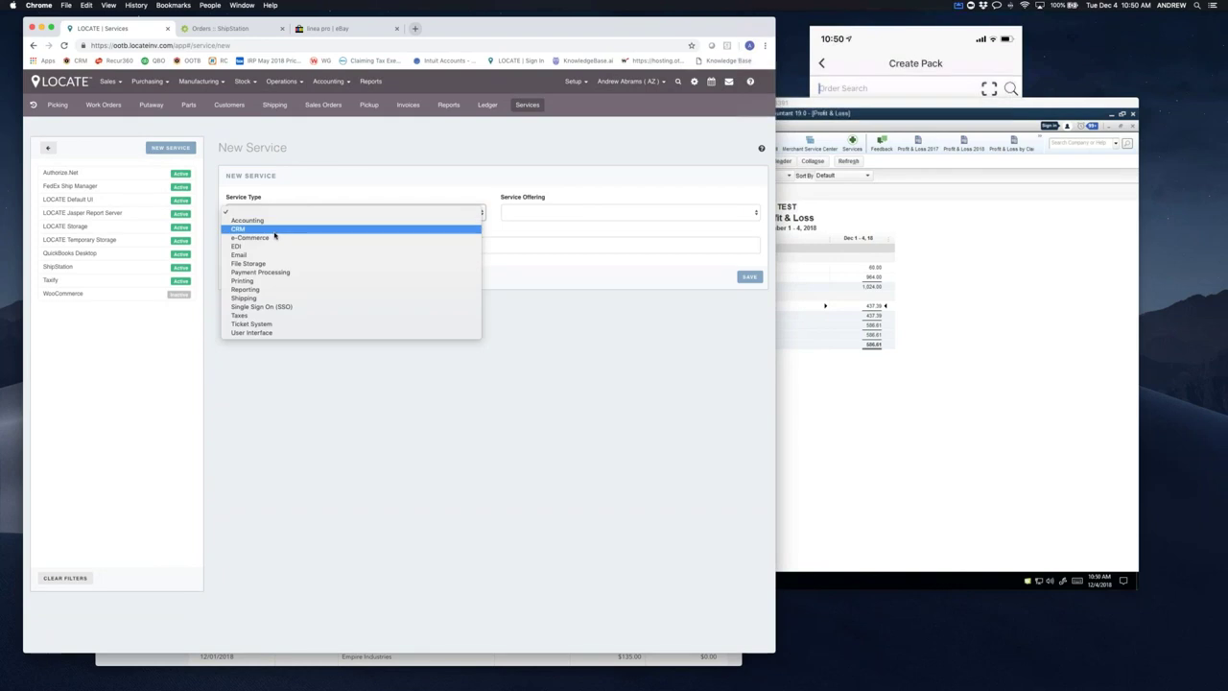
pyautogui.click(275, 237)
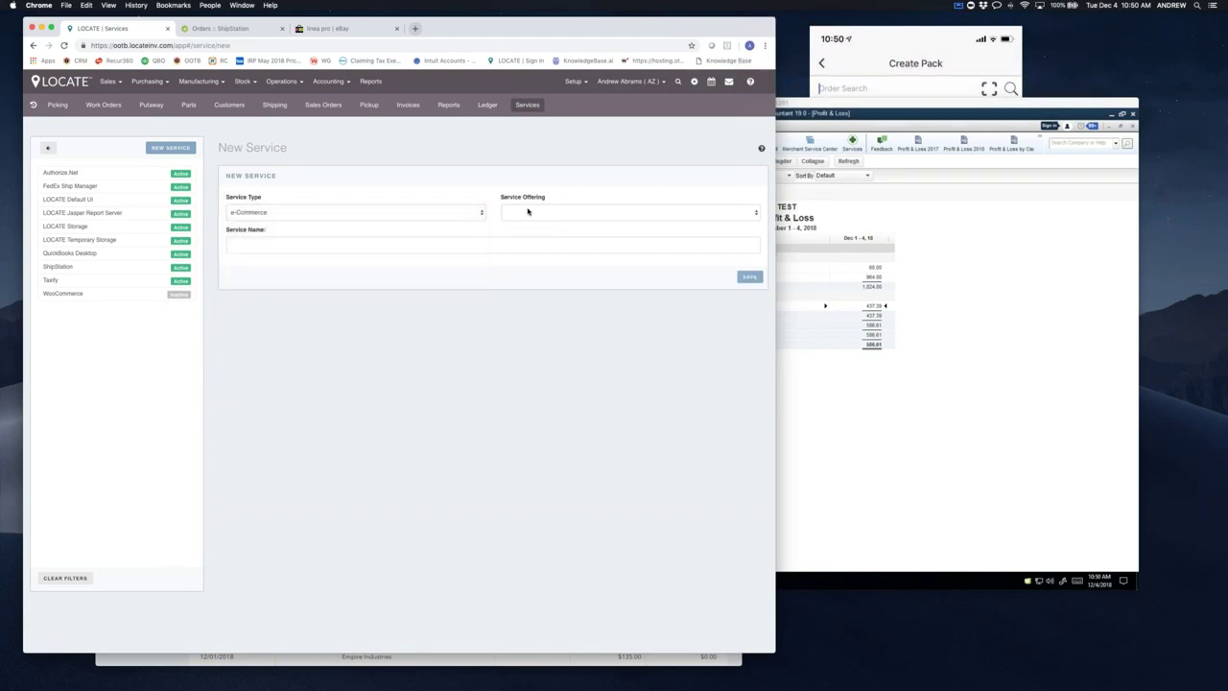
pyautogui.click(527, 213)
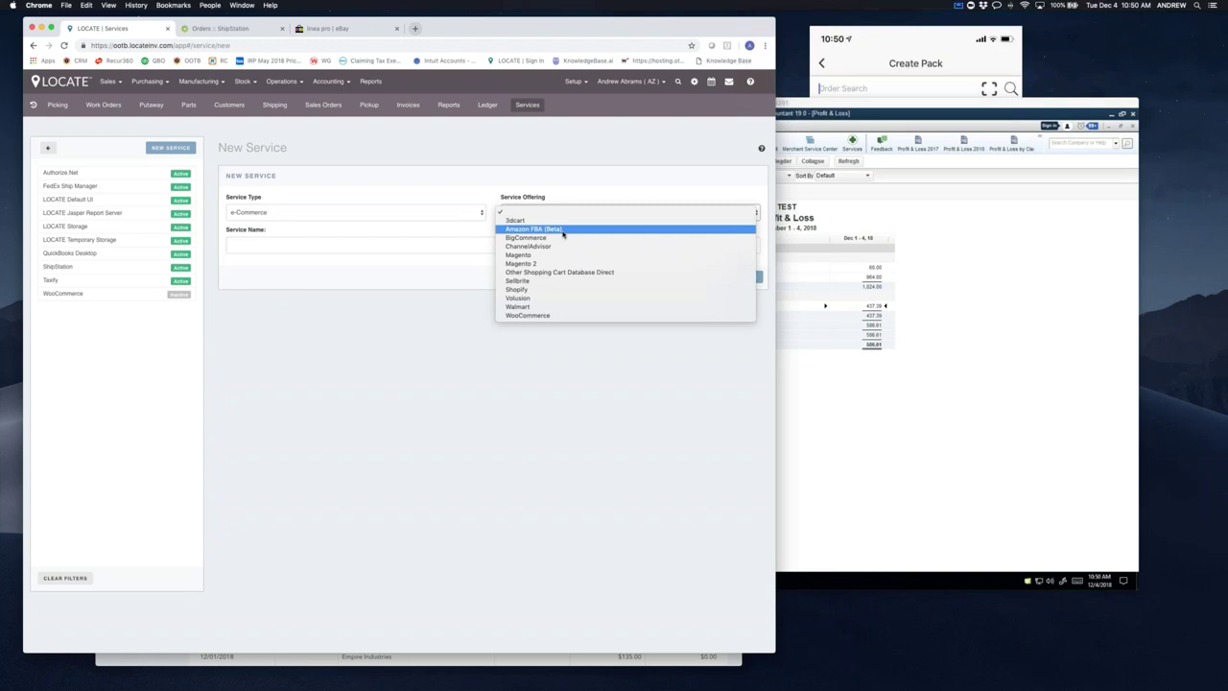
pyautogui.click(563, 232)
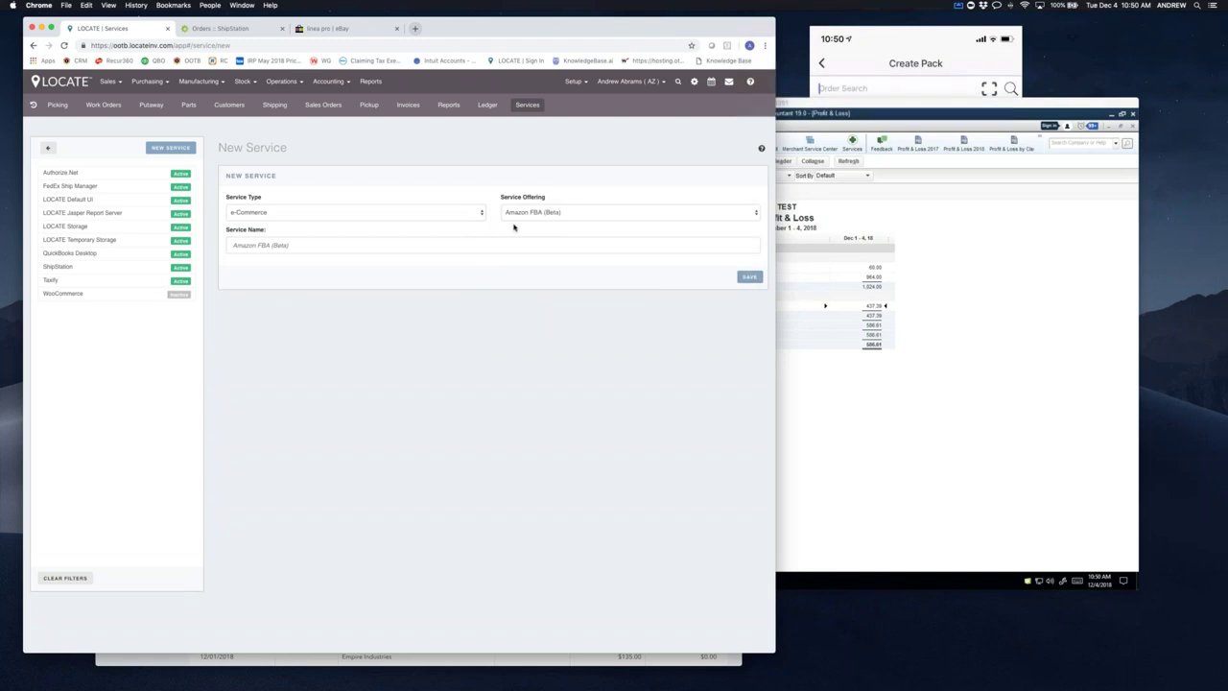
pyautogui.click(486, 241)
pyautogui.write('AMazon')
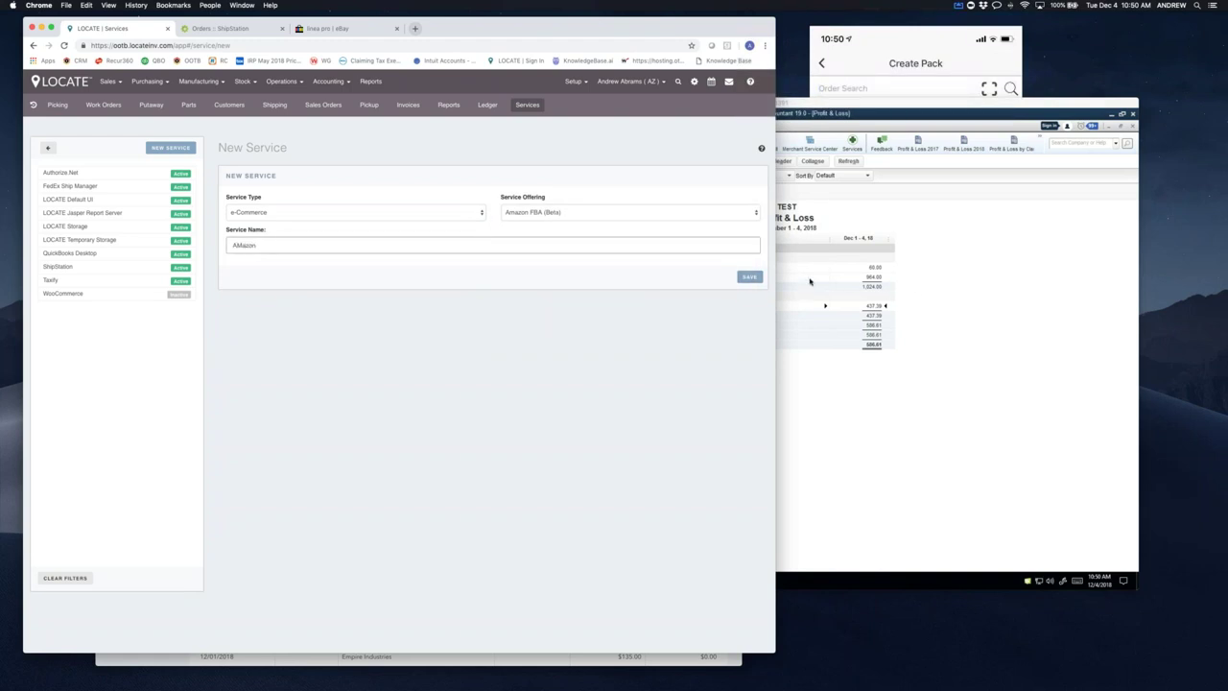
pyautogui.press('Return')
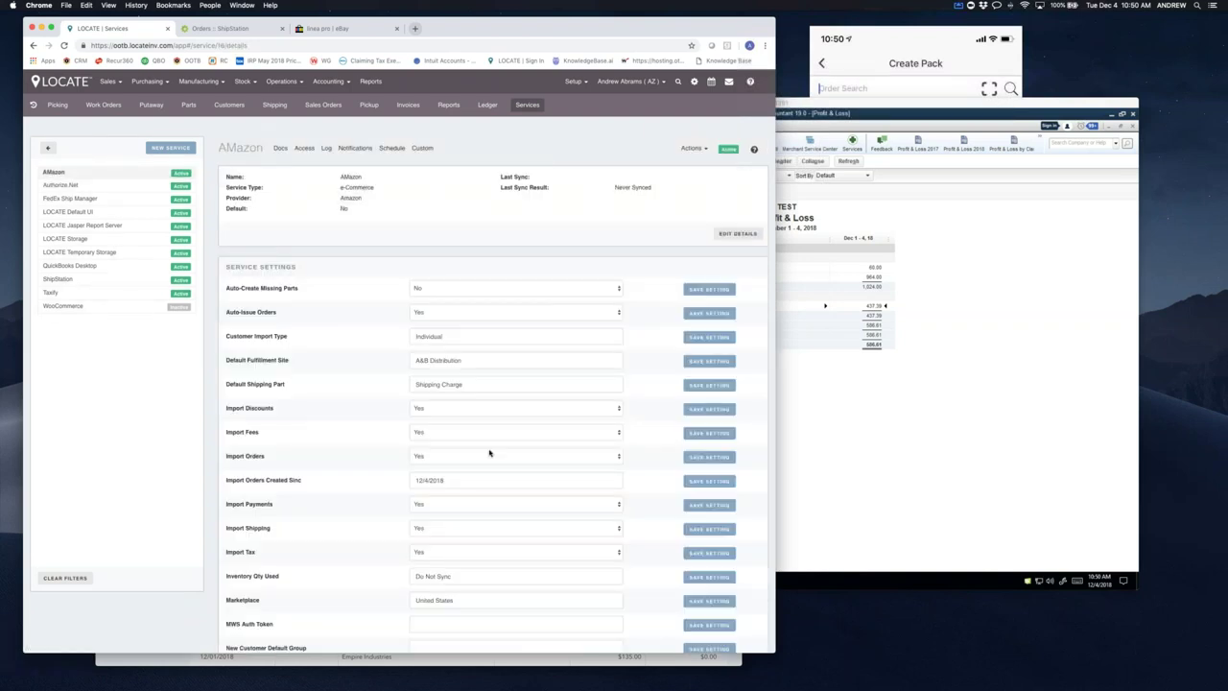
# - Run a sync for the new Amazon service, which fails
pyautogui.scroll(-5, 490, 453)
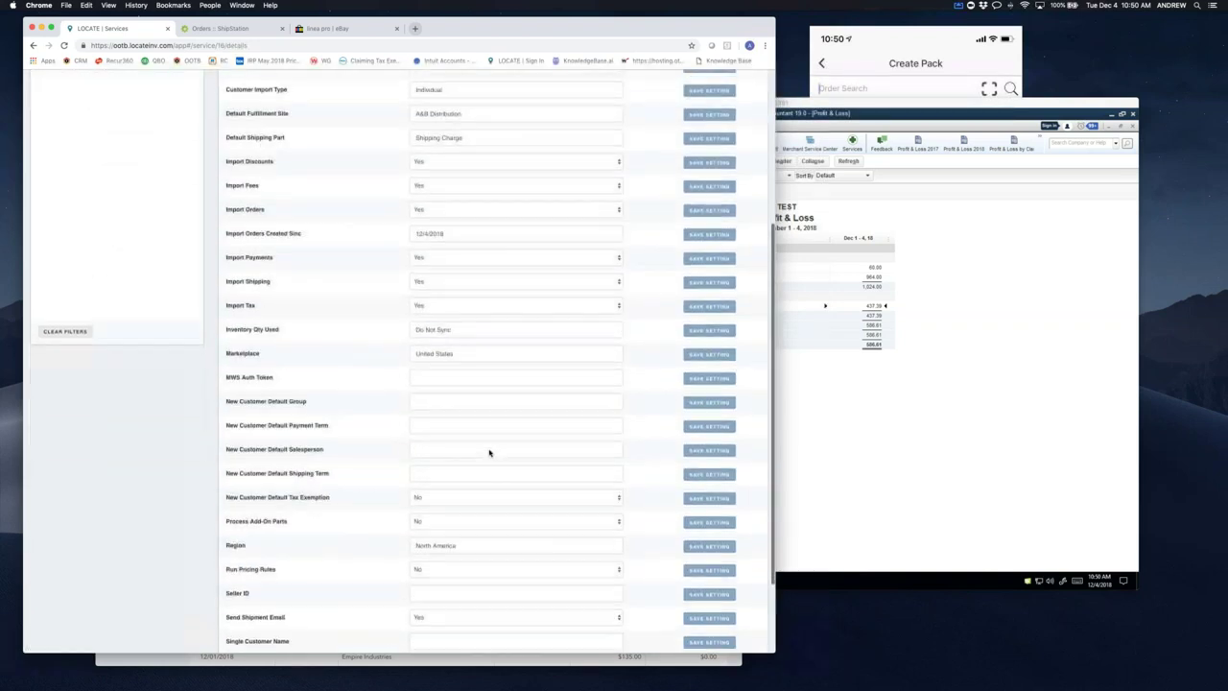
pyautogui.scroll(-1, 489, 453)
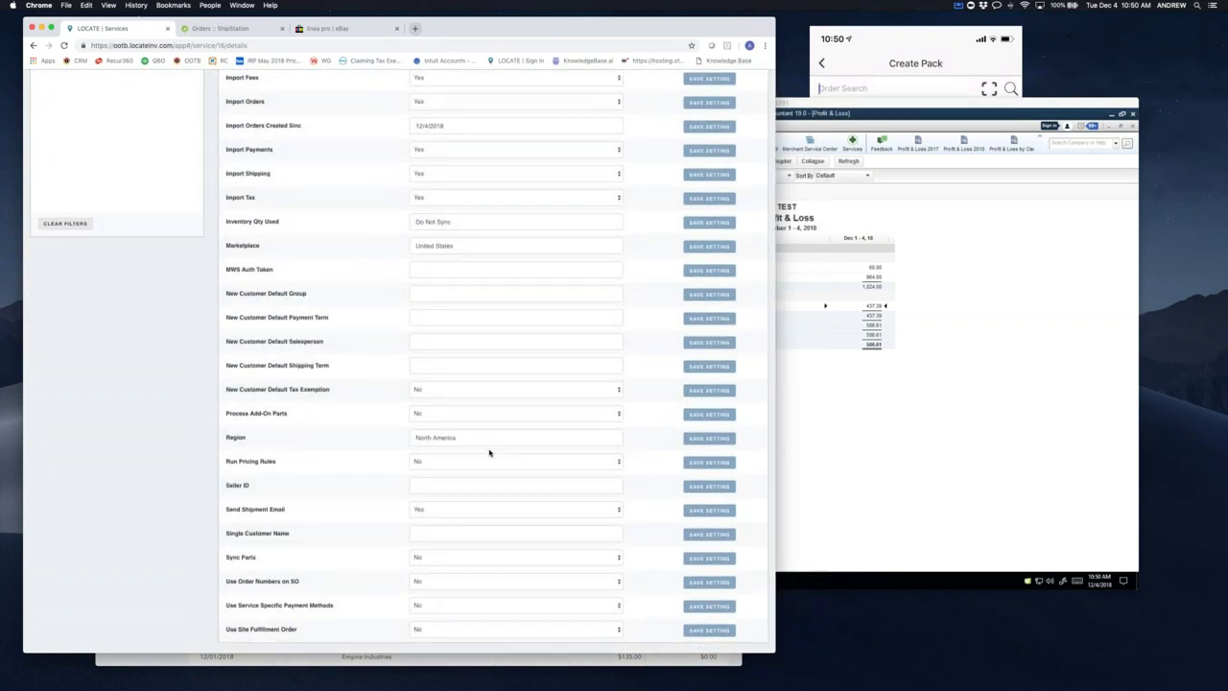
pyautogui.scroll(6, 489, 453)
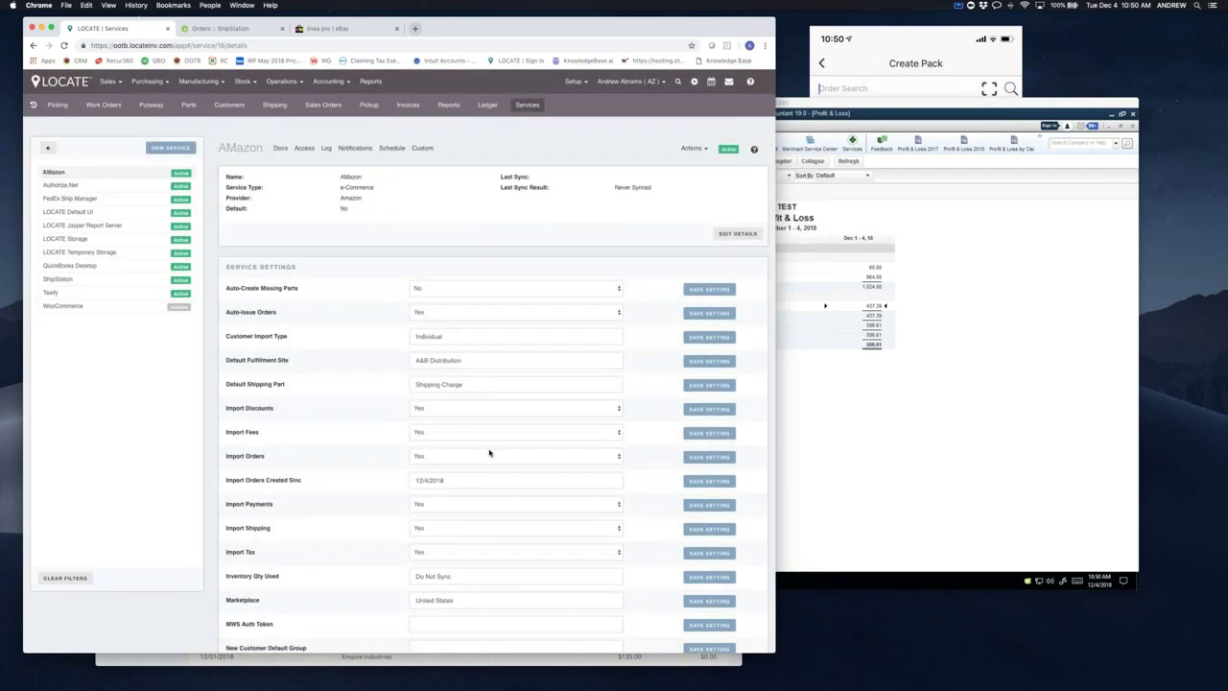
pyautogui.click(691, 150)
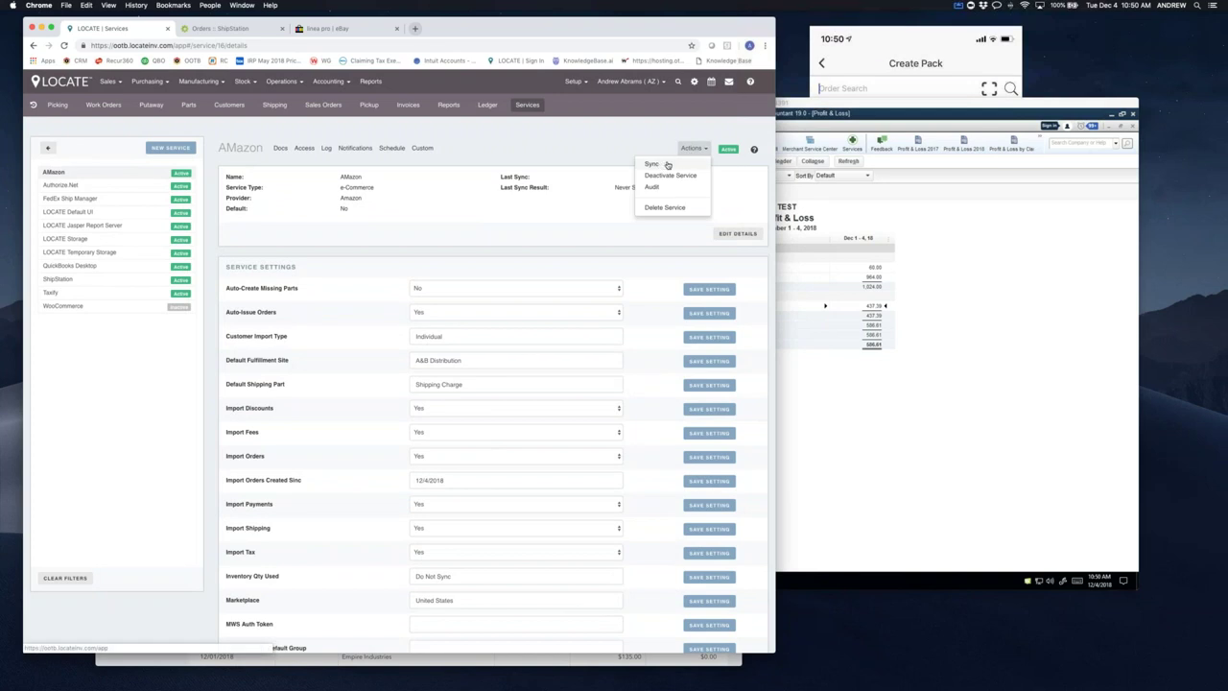
pyautogui.click(667, 165)
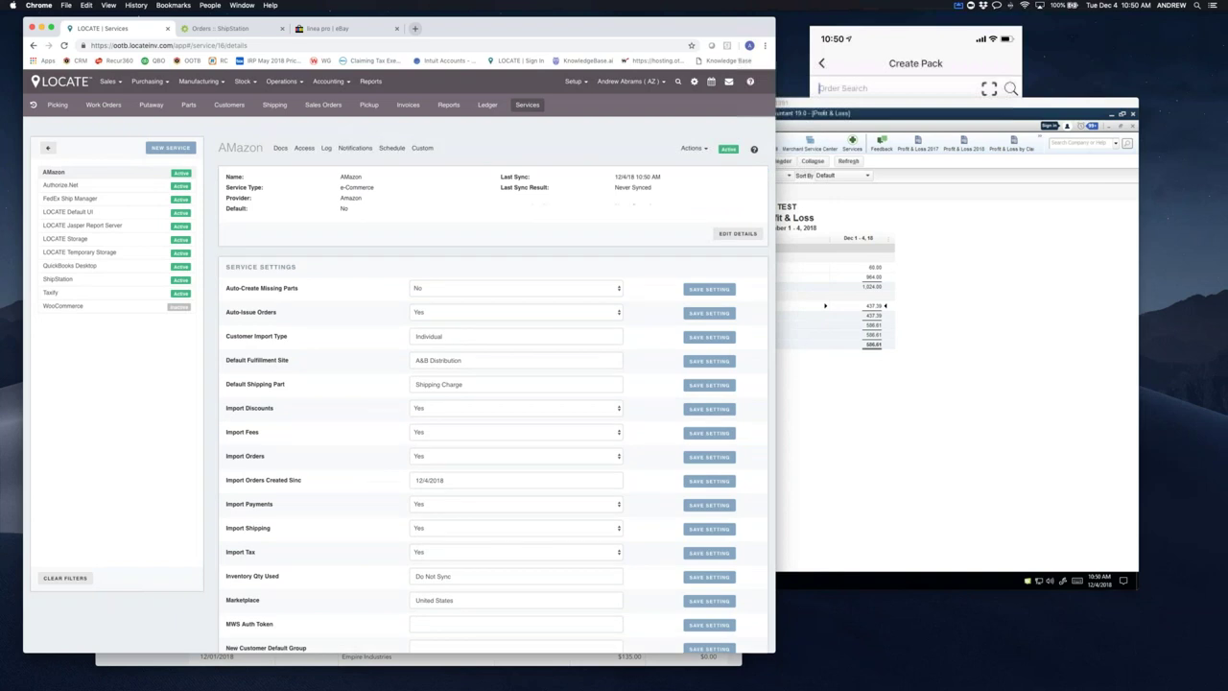
# - Start filling the MWS Auth Token setting, then open the Amazon service's sync schedule
pyautogui.scroll(-1, 400, 362)
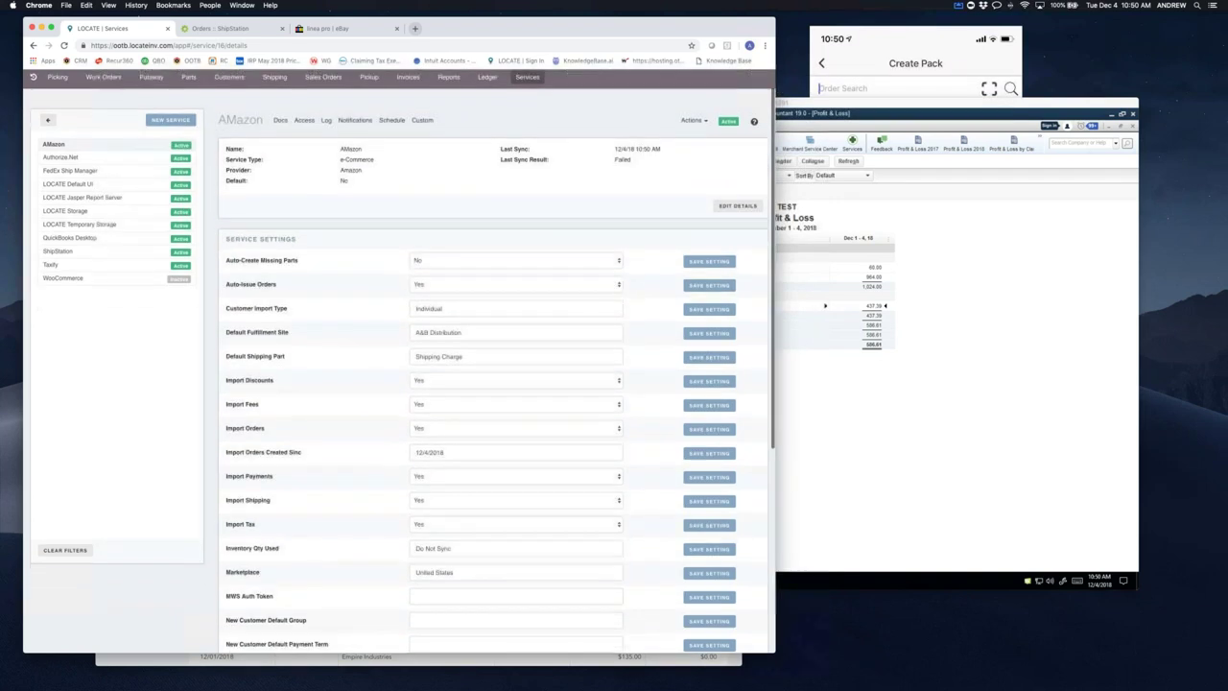
pyautogui.scroll(-1, 401, 362)
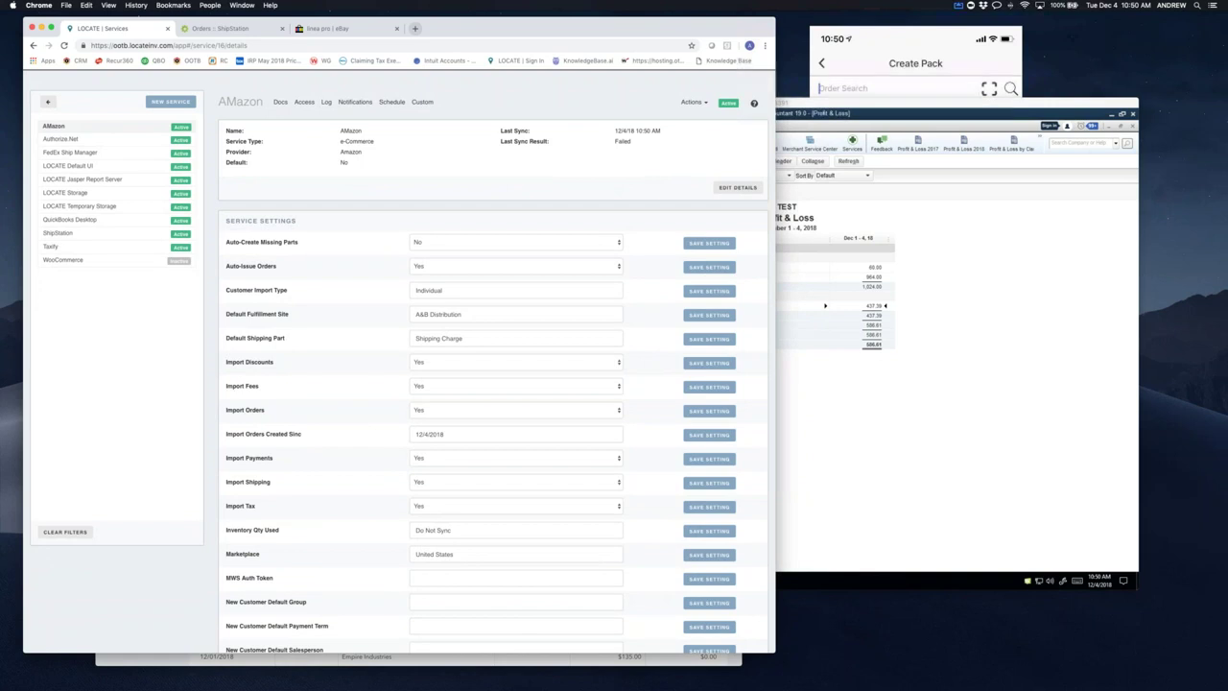
pyautogui.scroll(-5, 446, 423)
pyautogui.click(446, 423)
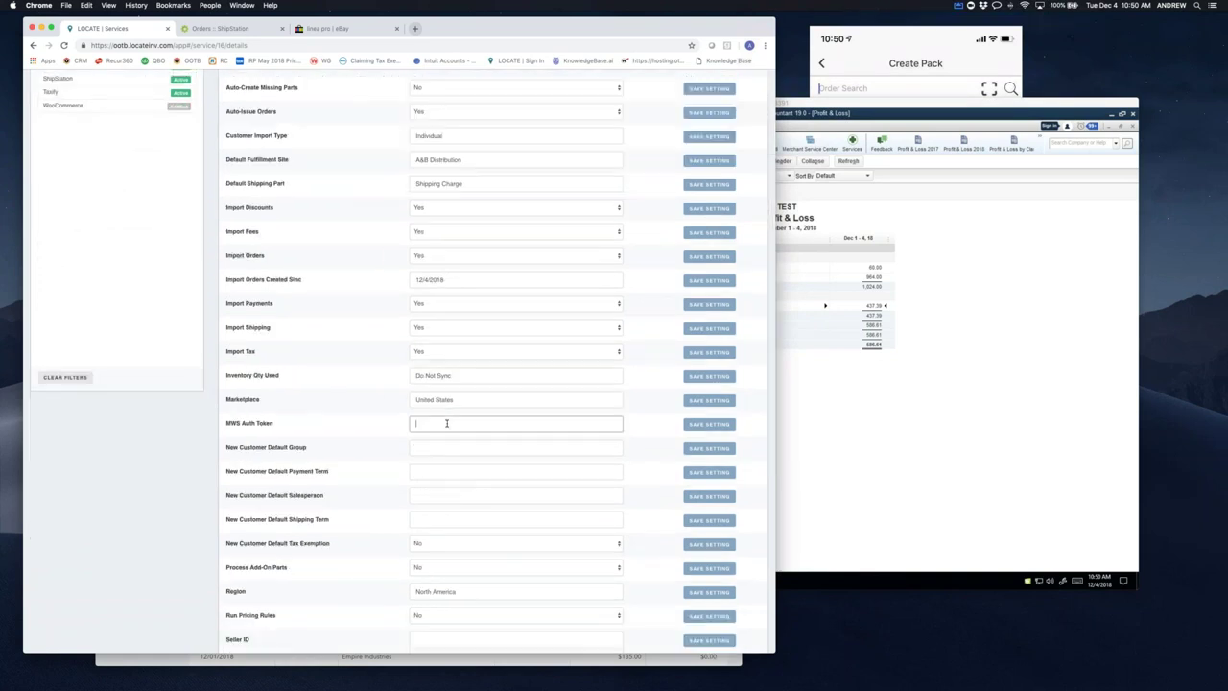
pyautogui.click(446, 497)
pyautogui.click(387, 474)
pyautogui.scroll(7, 387, 474)
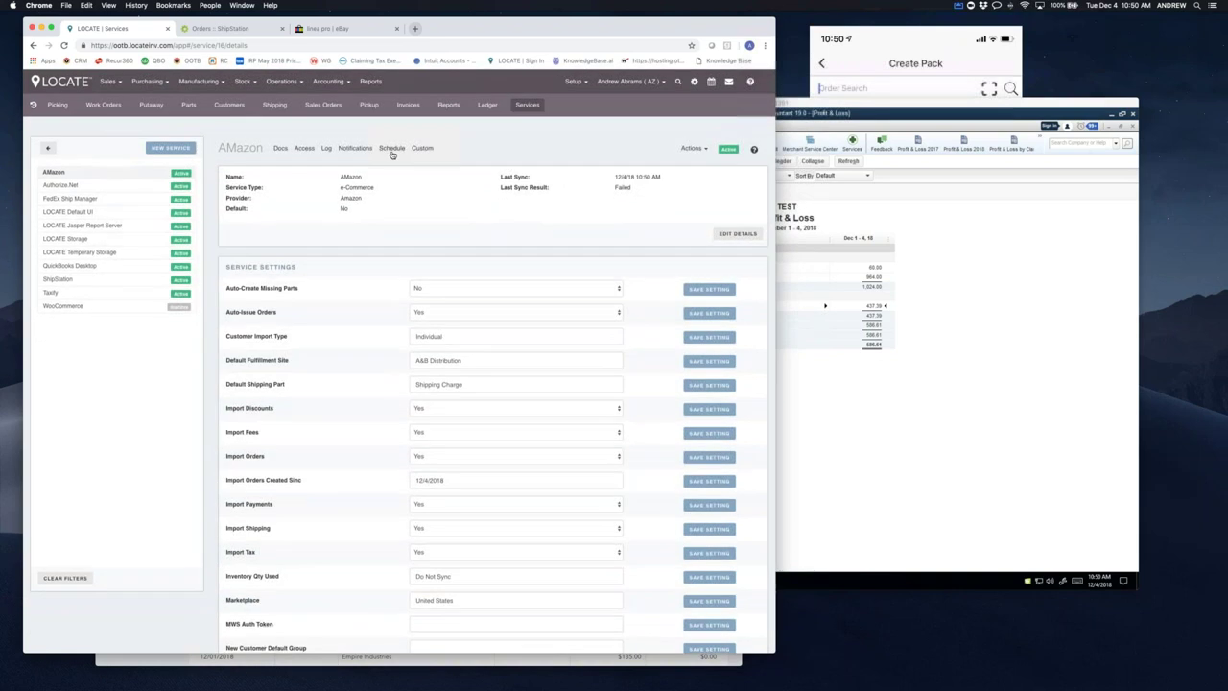
pyautogui.click(392, 150)
pyautogui.click(721, 177)
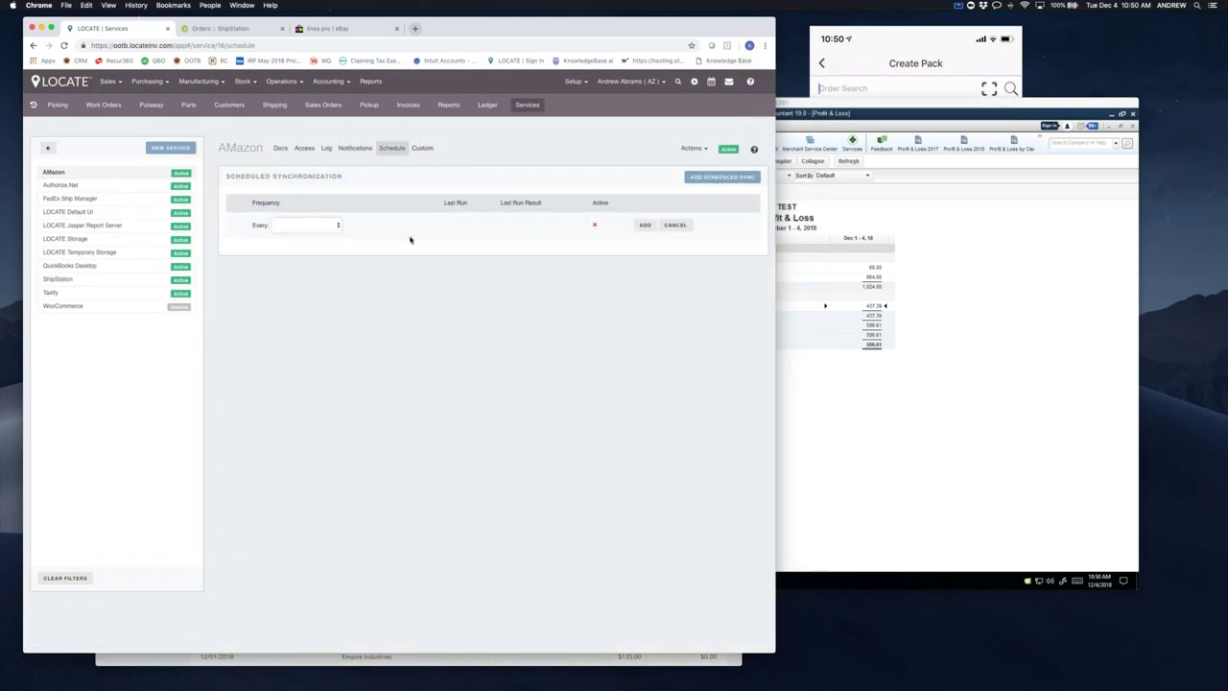
pyautogui.click(338, 226)
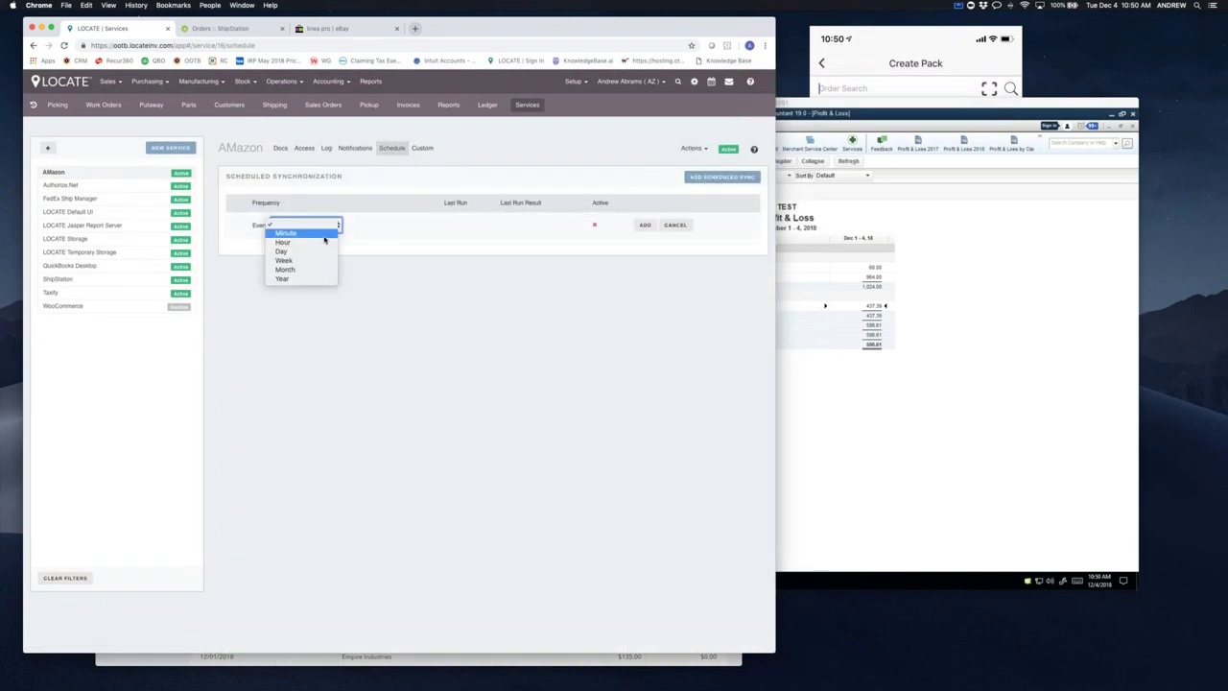
pyautogui.click(324, 241)
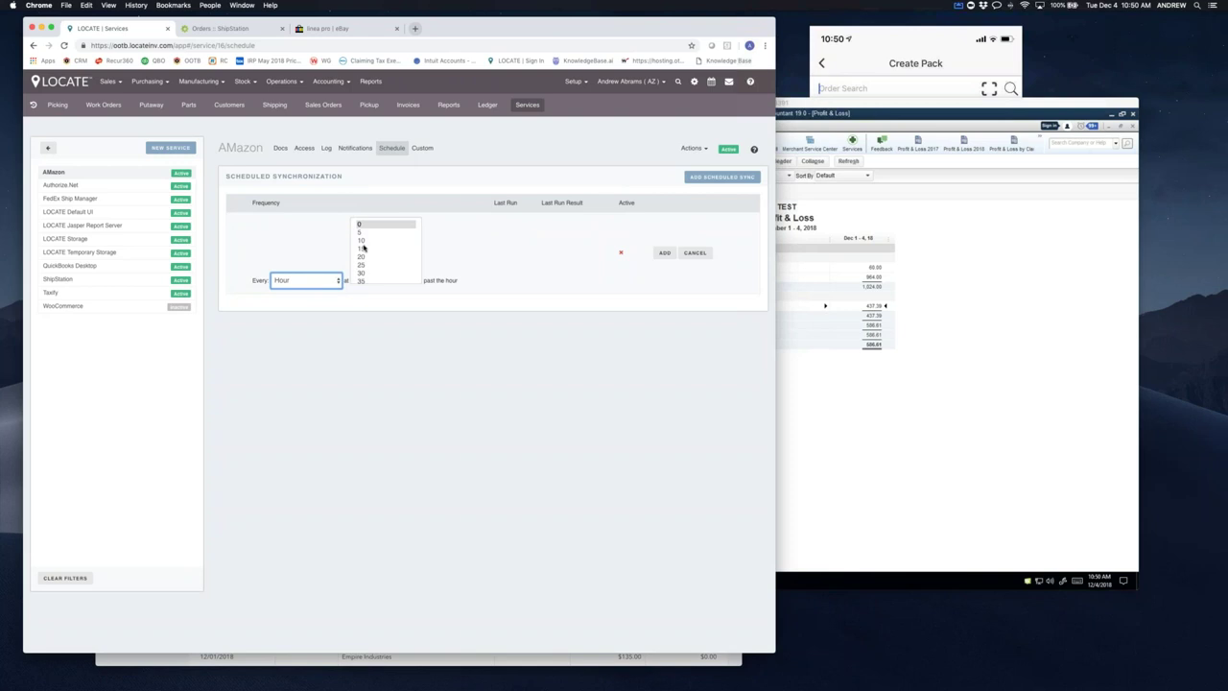
pyautogui.click(365, 248)
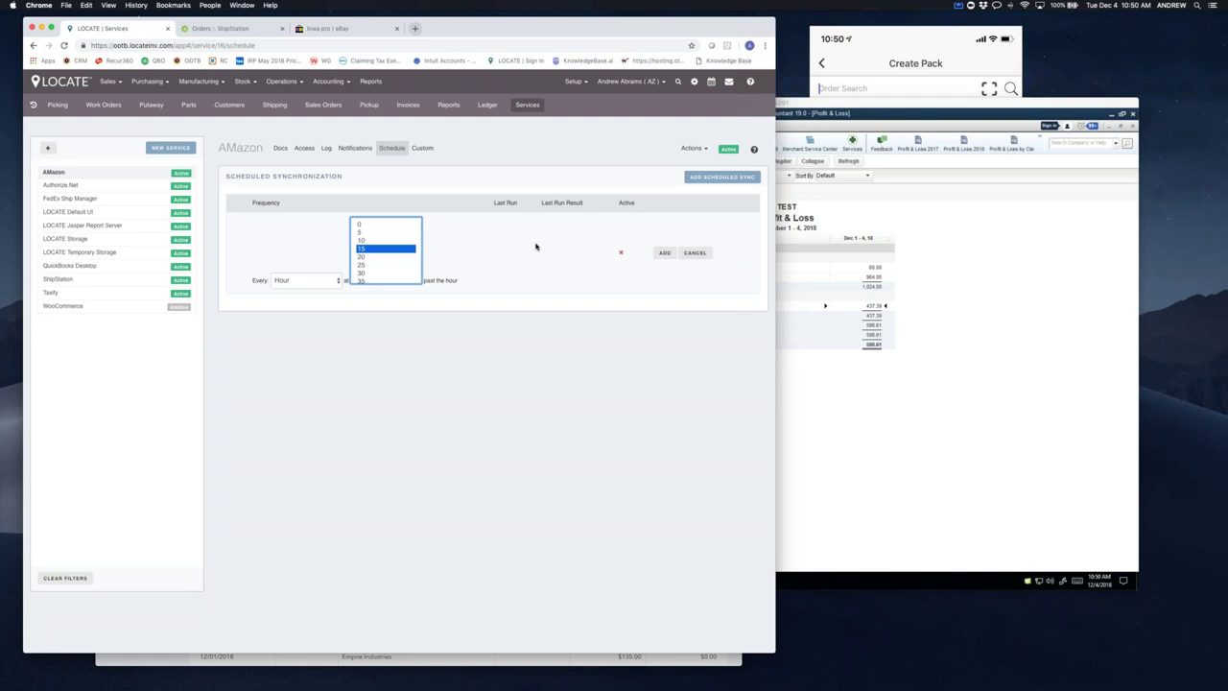
pyautogui.click(316, 279)
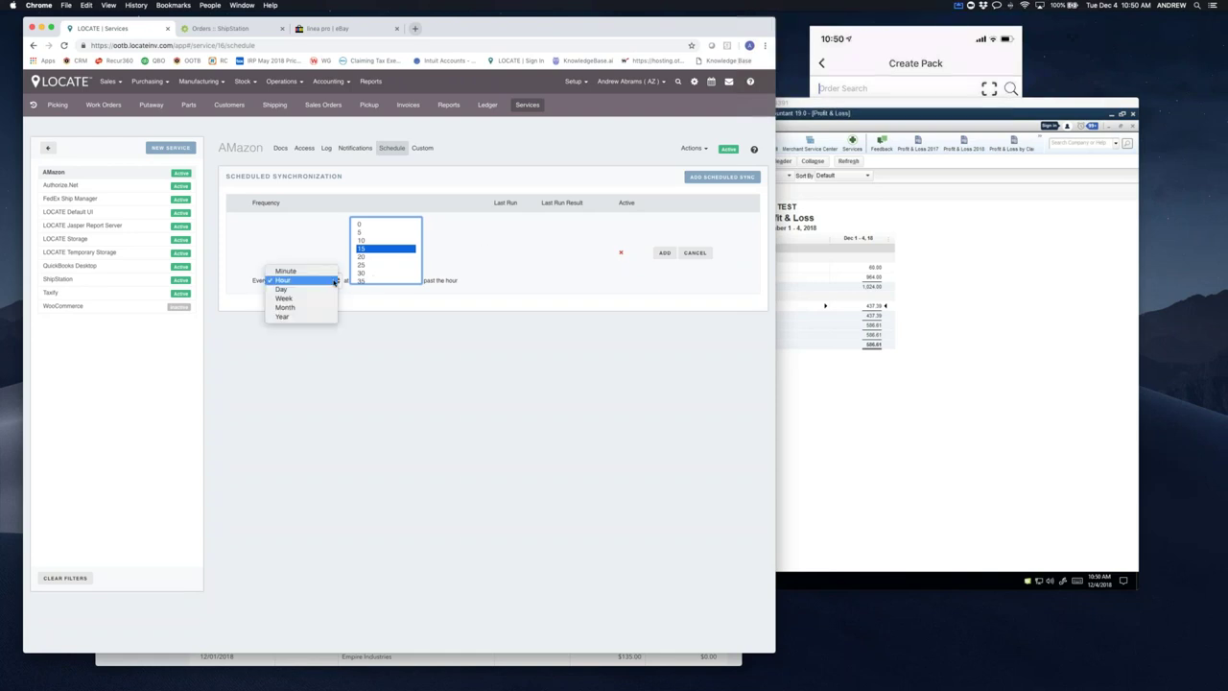
pyautogui.click(316, 271)
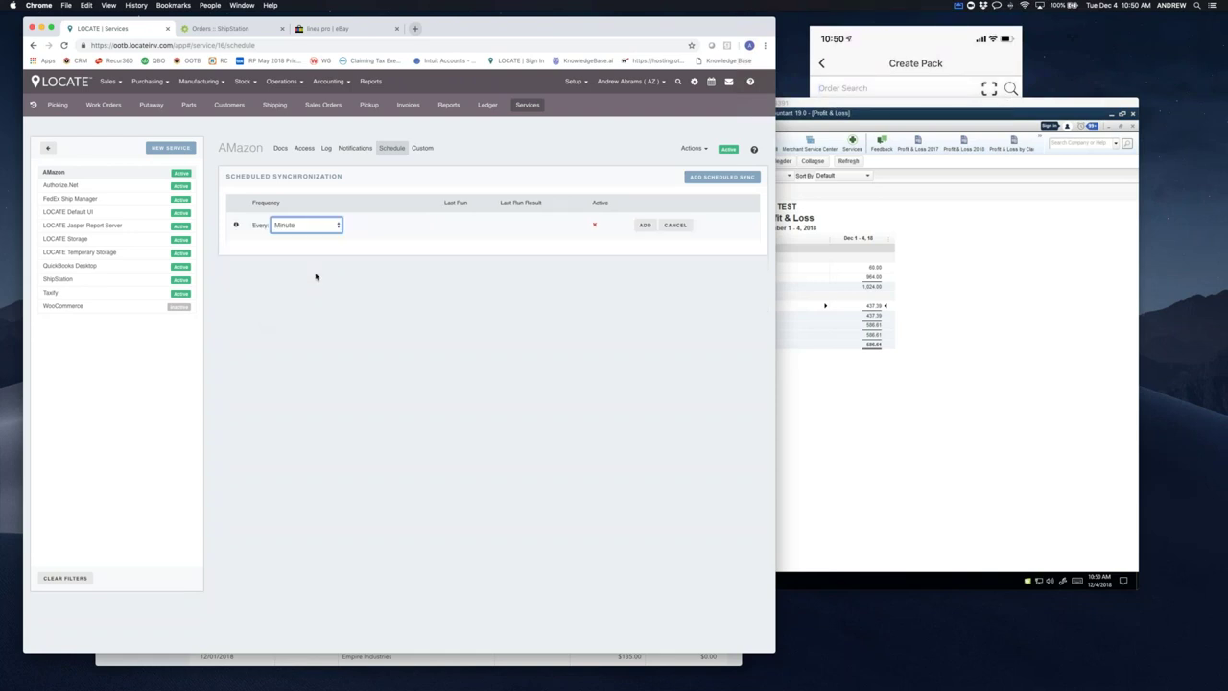
pyautogui.click(334, 226)
pyautogui.click(377, 229)
pyautogui.click(248, 146)
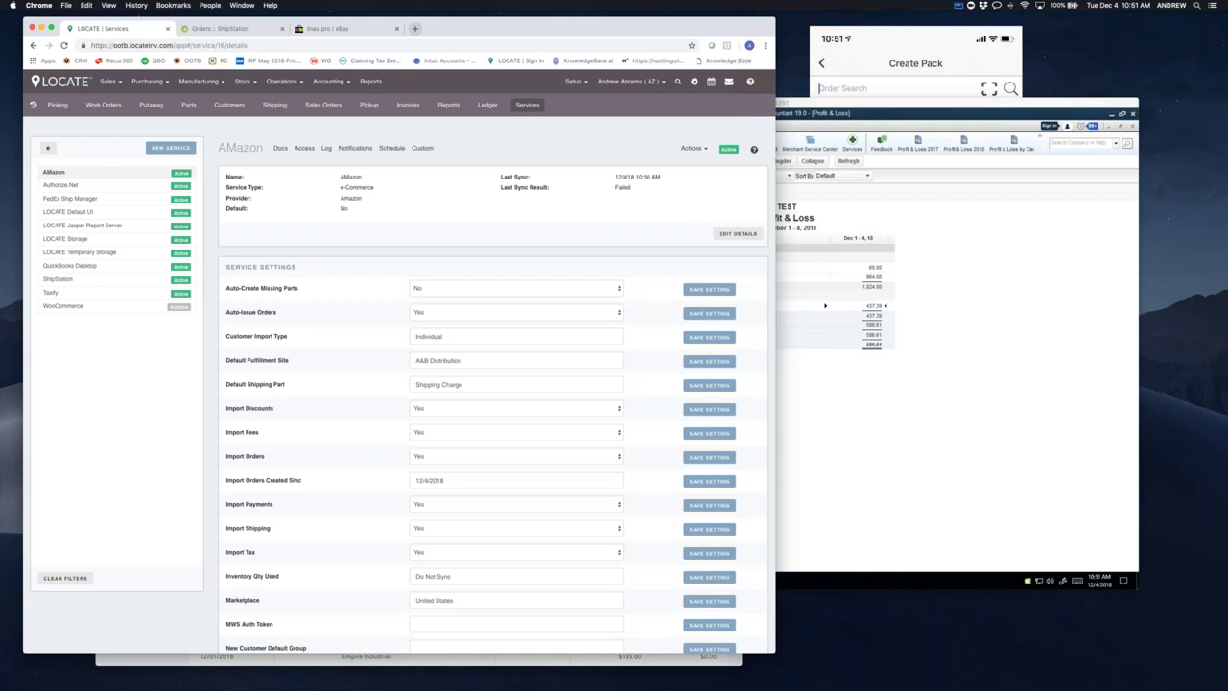
# - Add another service with type e-Commerce and offering Amazon FBA (Beta), and save it
pyautogui.click(165, 150)
pyautogui.click(267, 214)
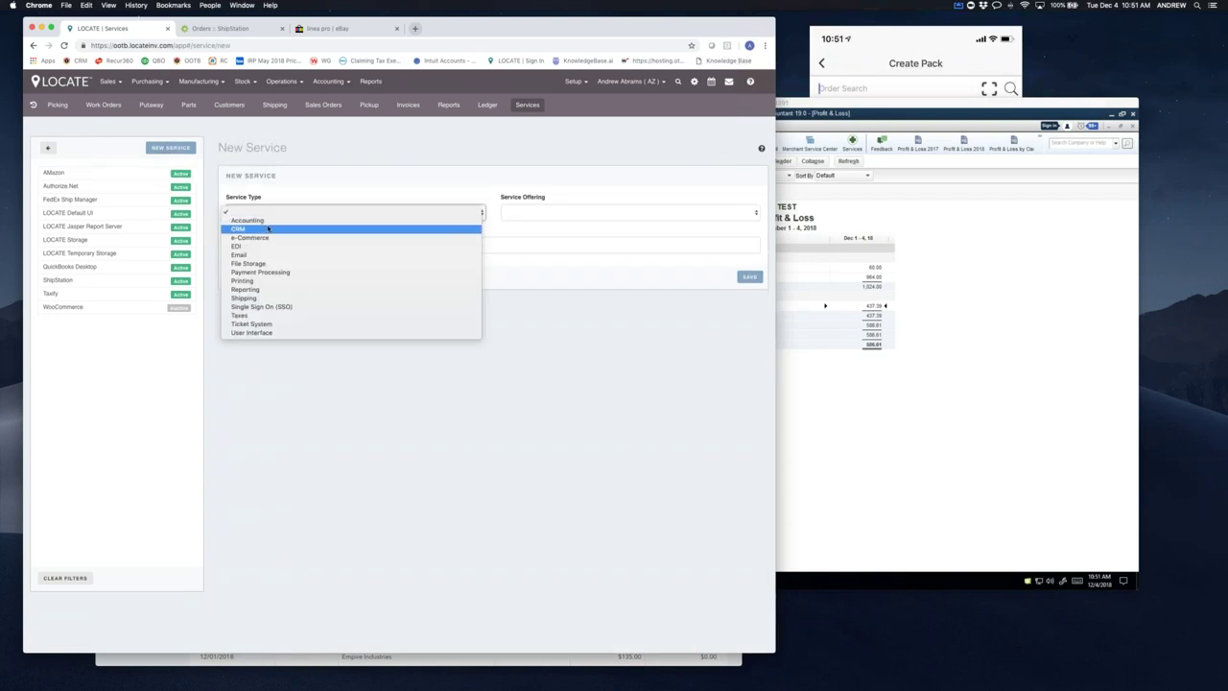
pyautogui.click(247, 228)
pyautogui.click(513, 213)
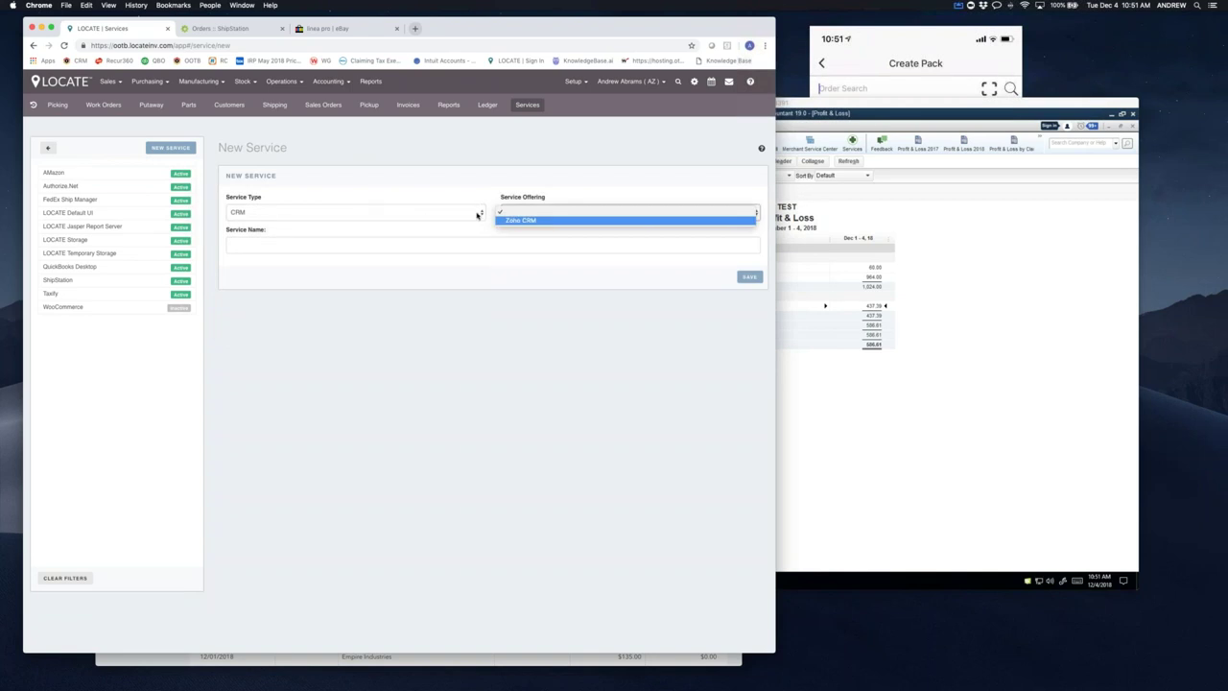
pyautogui.click(379, 204)
pyautogui.click(356, 211)
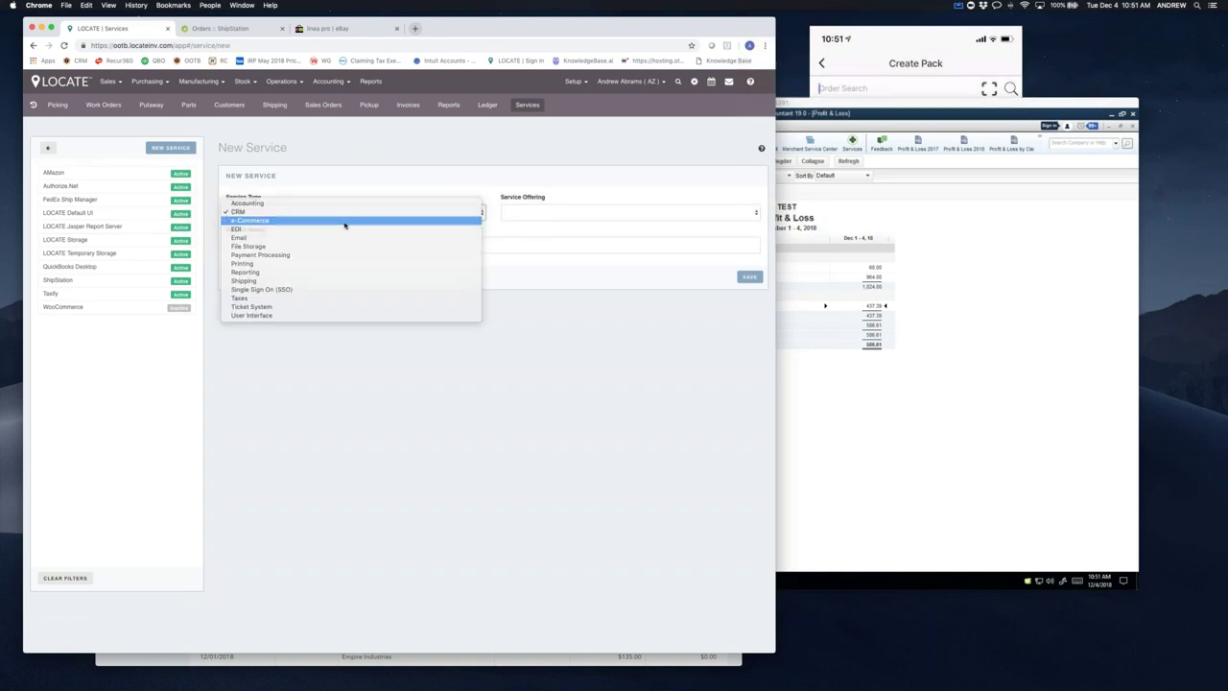
pyautogui.click(344, 226)
pyautogui.click(545, 215)
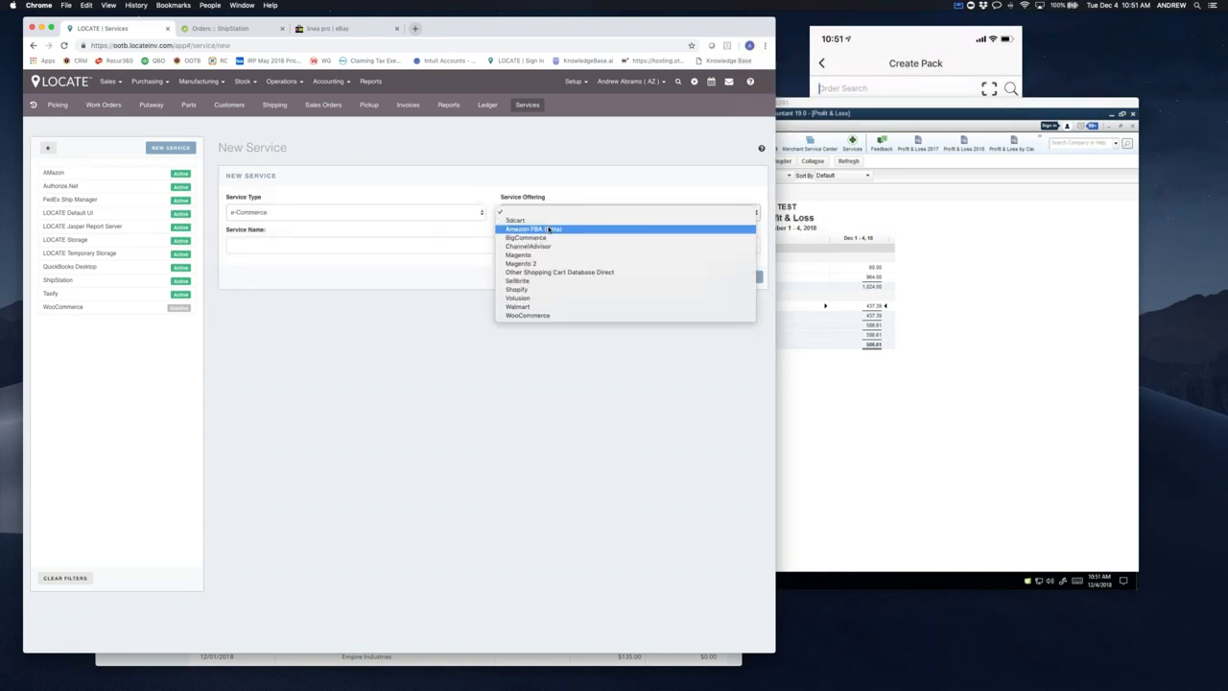
pyautogui.click(550, 229)
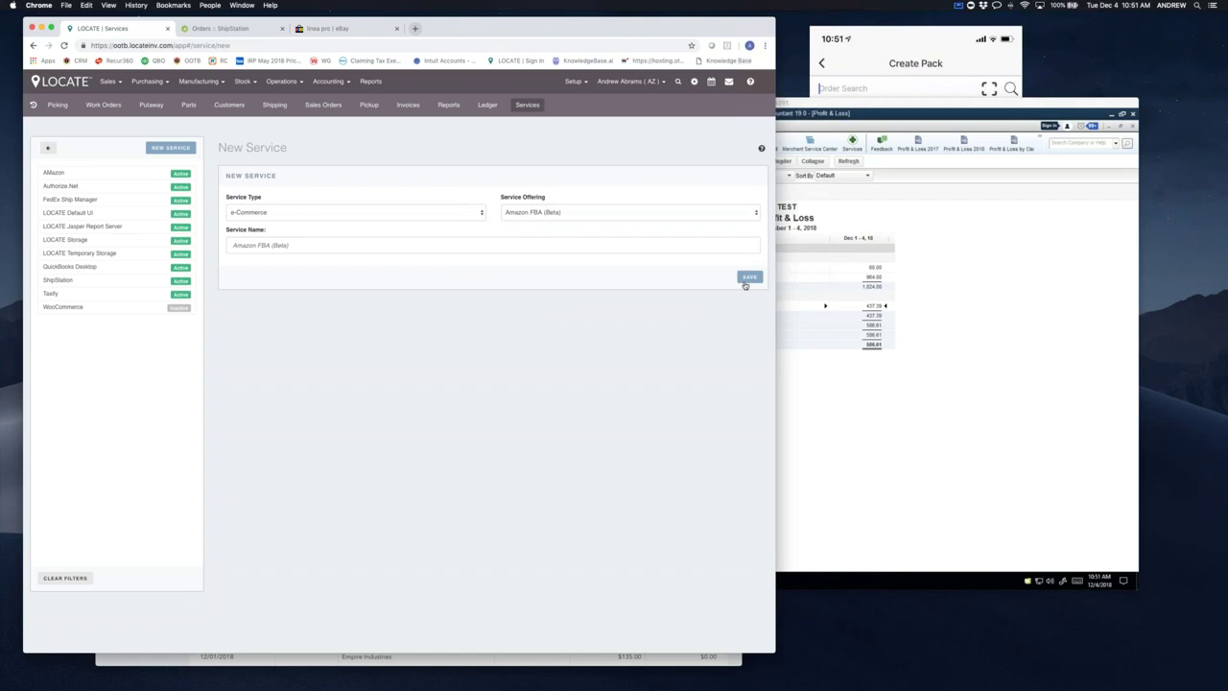
pyautogui.click(746, 280)
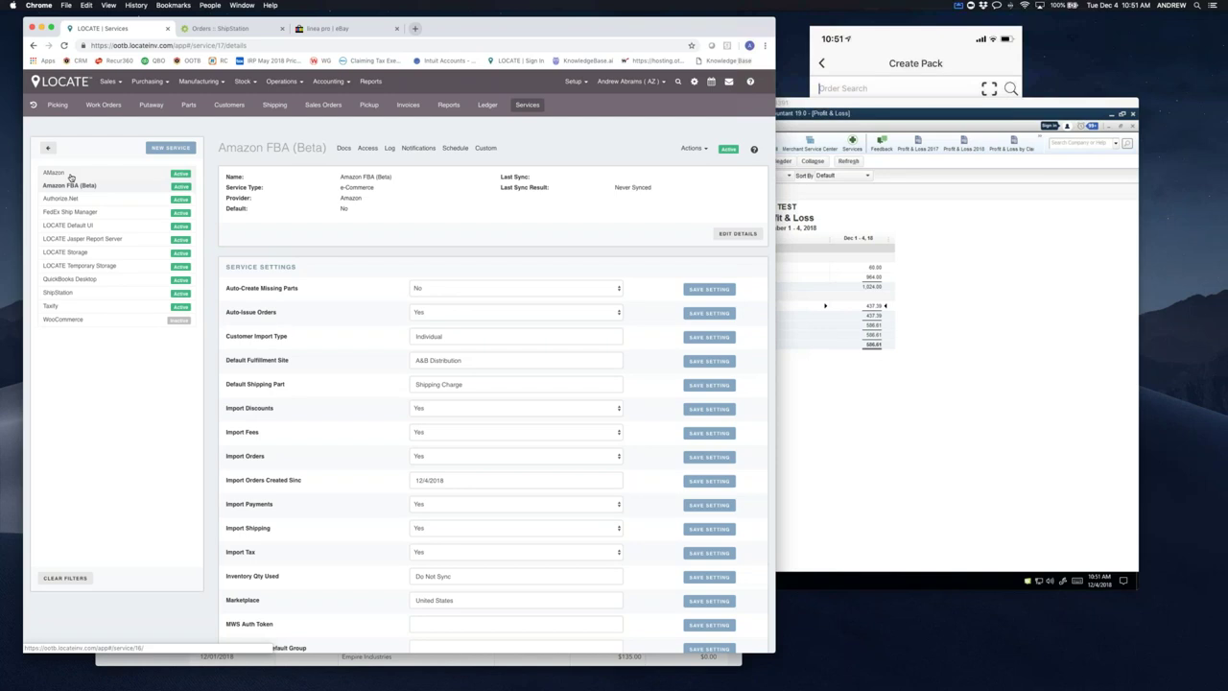
# - Save a new Shopify e-Commerce service and try connecting it, which asks for the Store URL
pyautogui.click(173, 150)
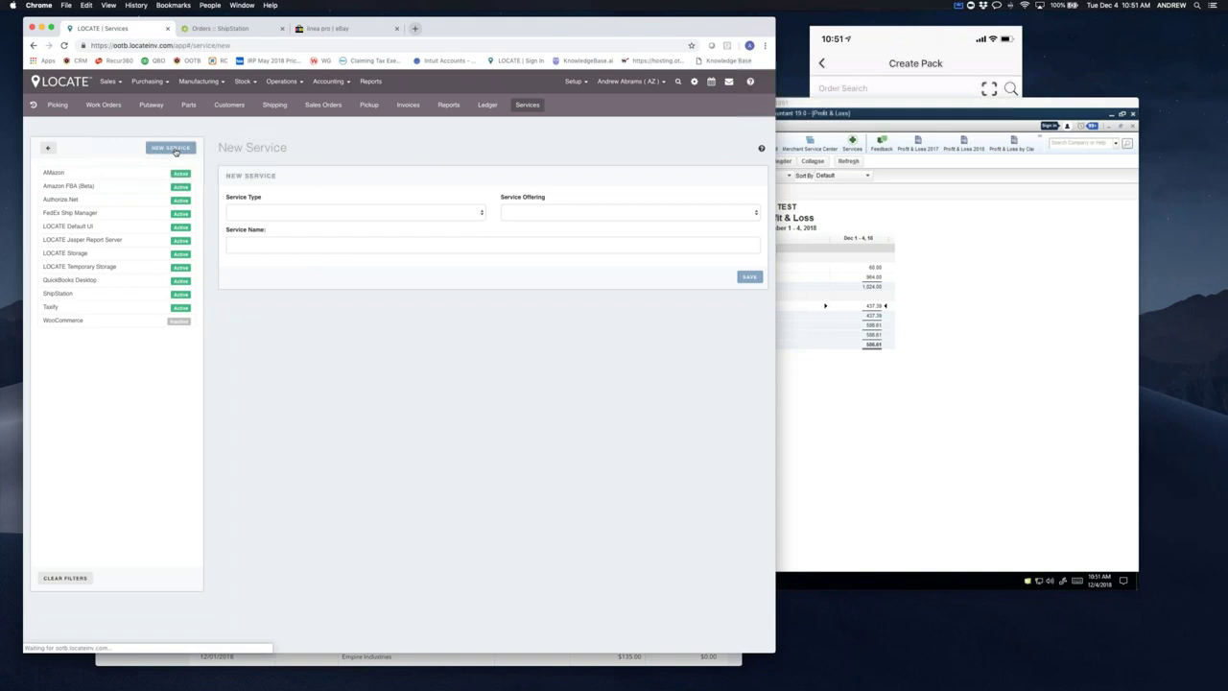
pyautogui.click(305, 209)
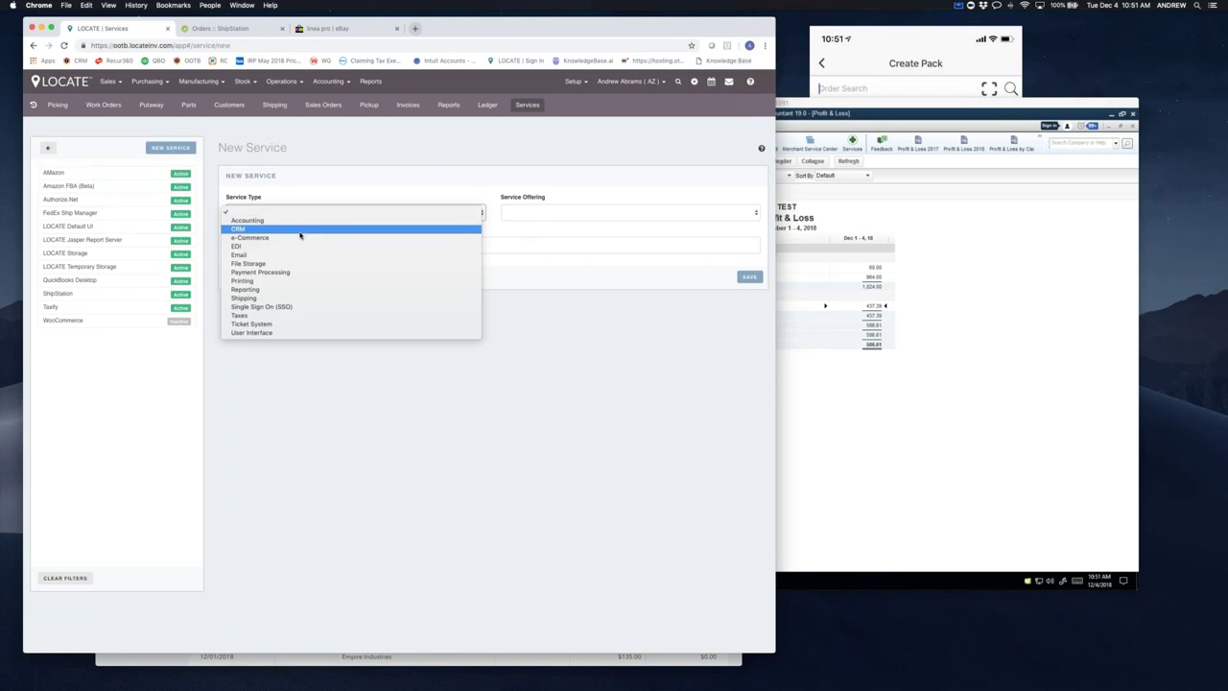
pyautogui.click(299, 237)
pyautogui.click(514, 211)
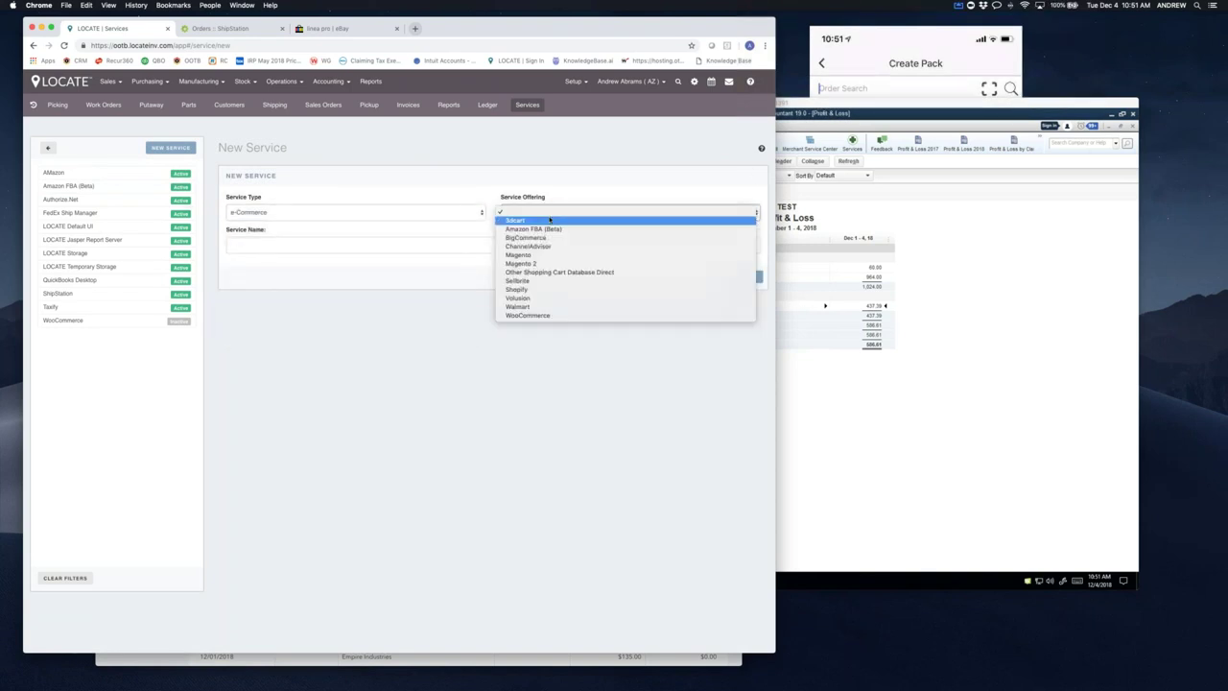
pyautogui.click(545, 289)
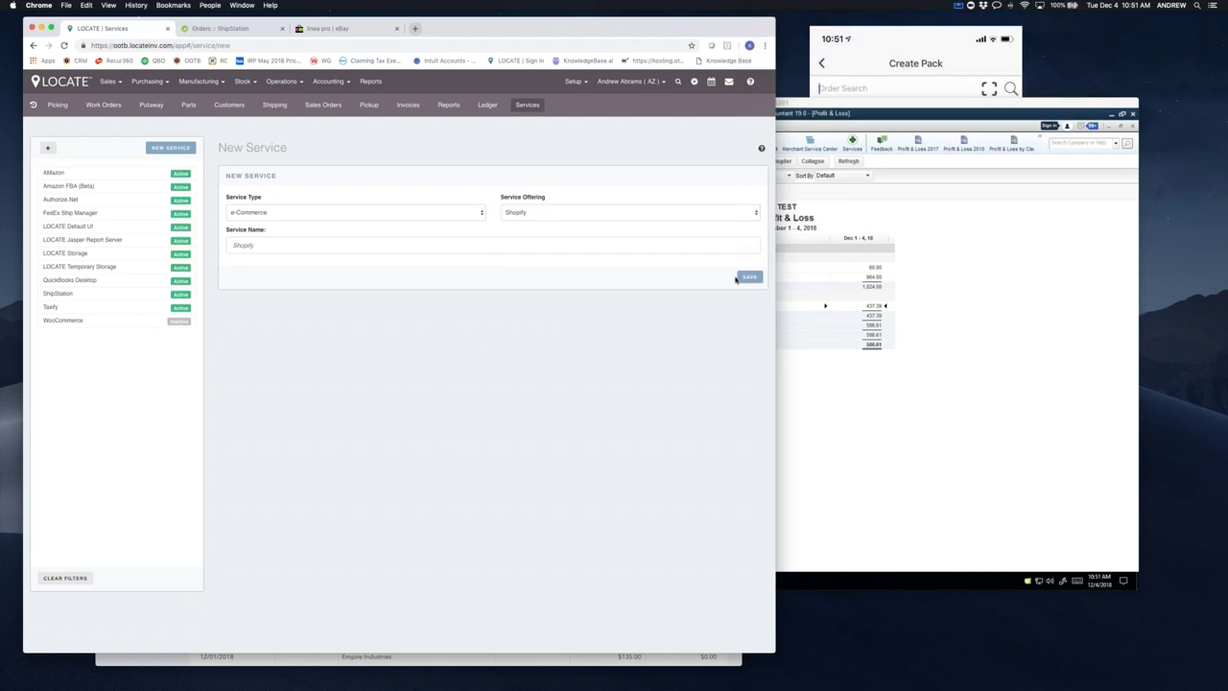
pyautogui.click(747, 278)
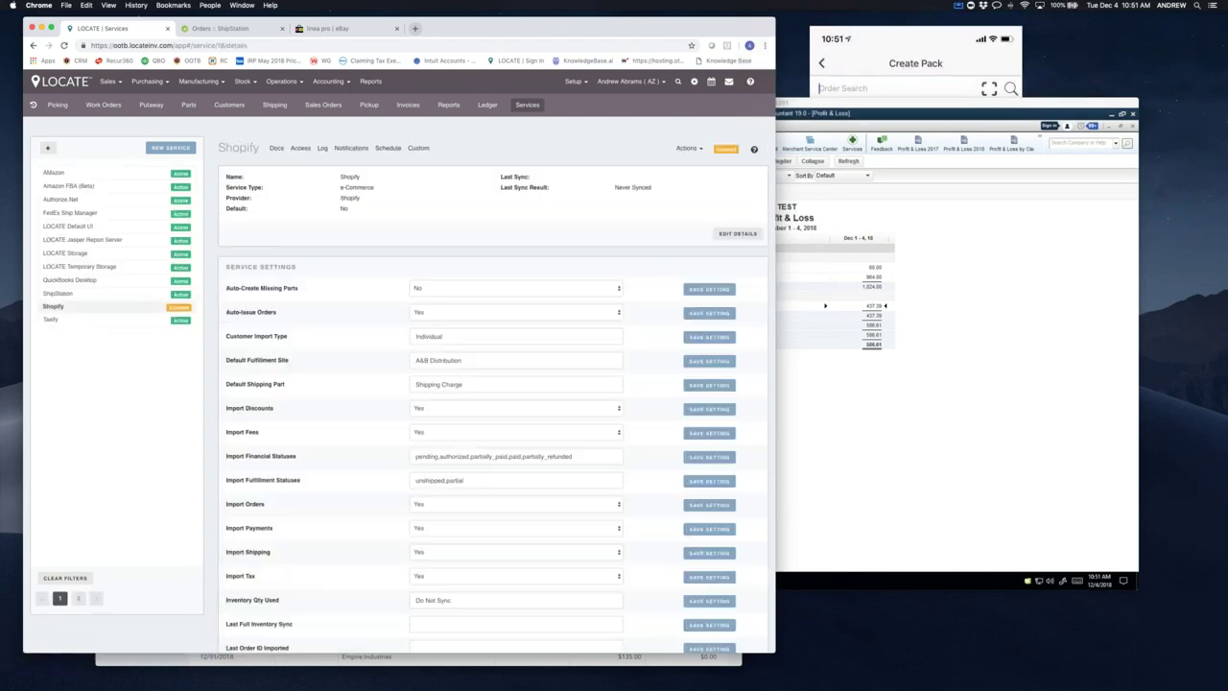
pyautogui.click(686, 149)
pyautogui.click(666, 164)
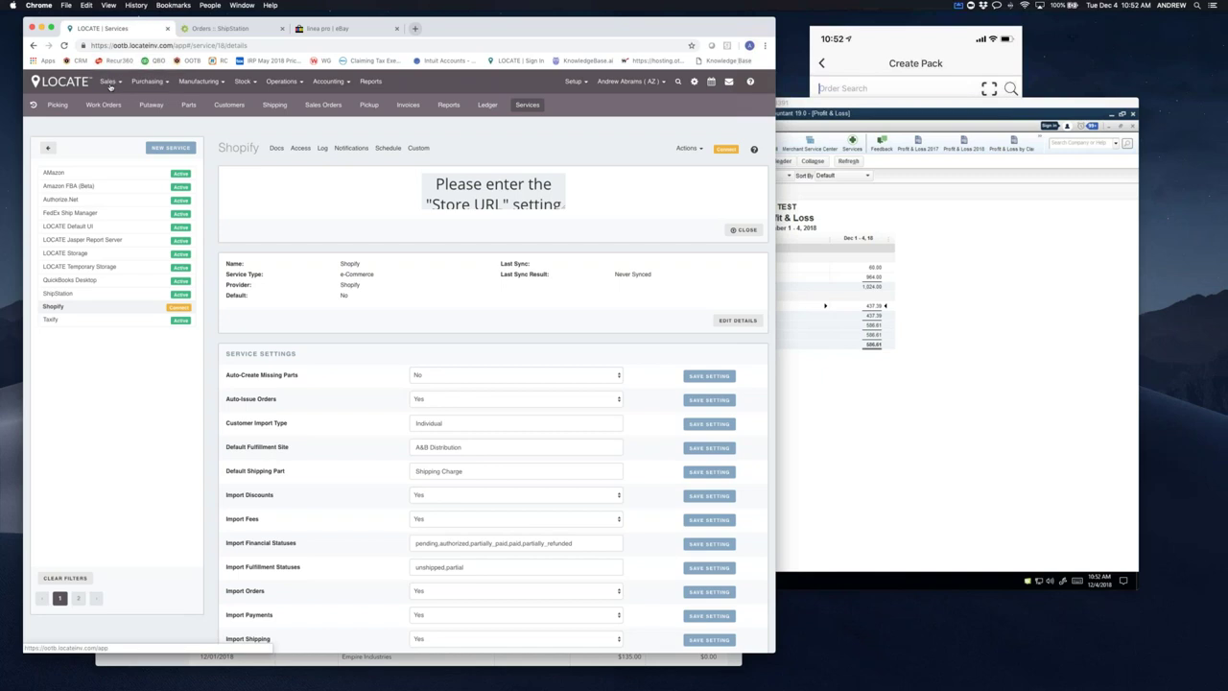
# - Review the Shopify settings, leaving Use Order Numbers on SO at No
pyautogui.scroll(-8, 322, 380)
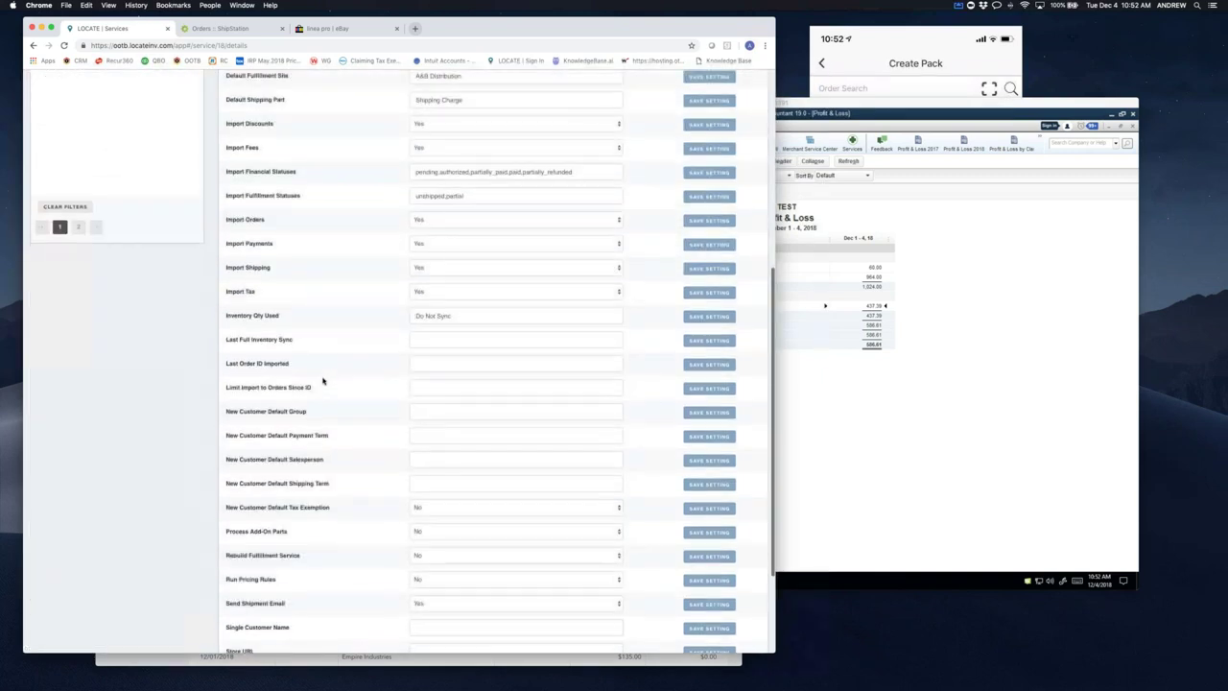
pyautogui.scroll(8, 323, 380)
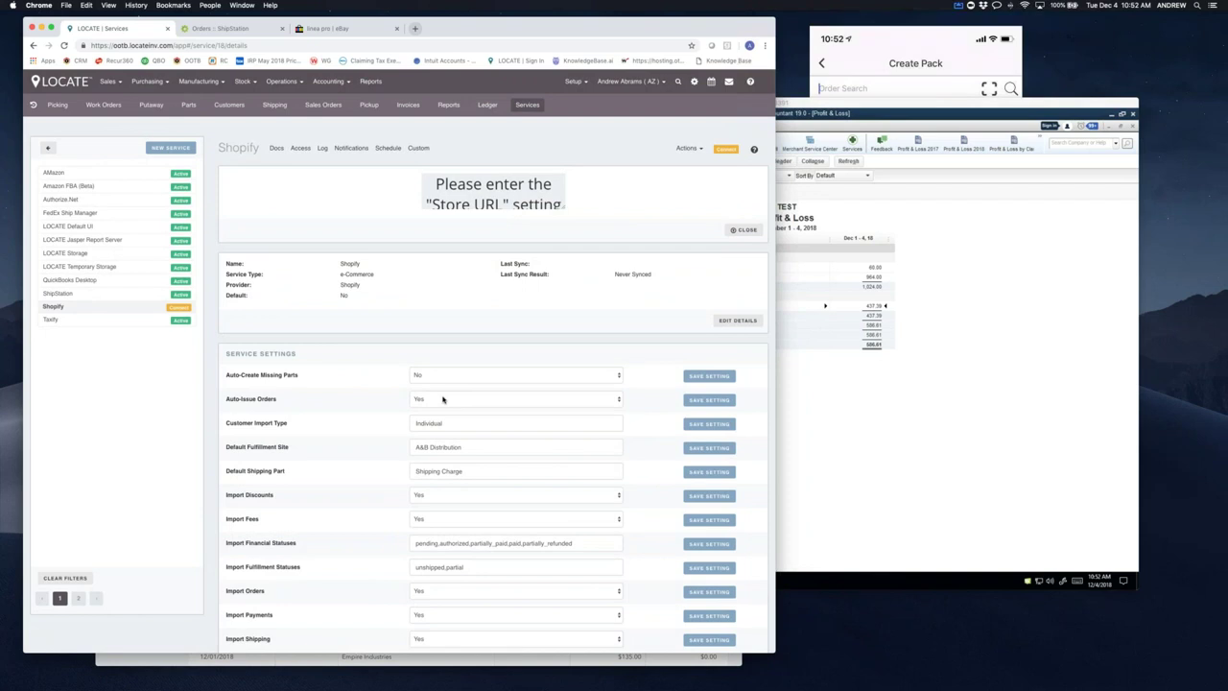
pyautogui.scroll(-10, 442, 399)
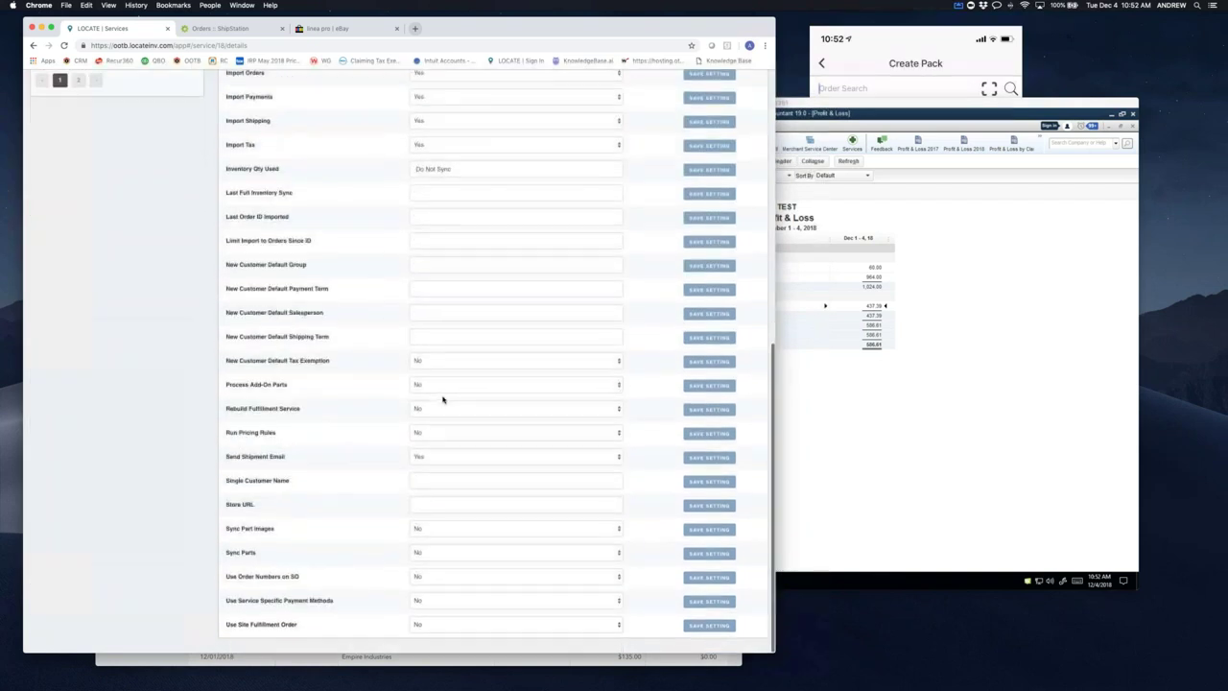
pyautogui.click(444, 582)
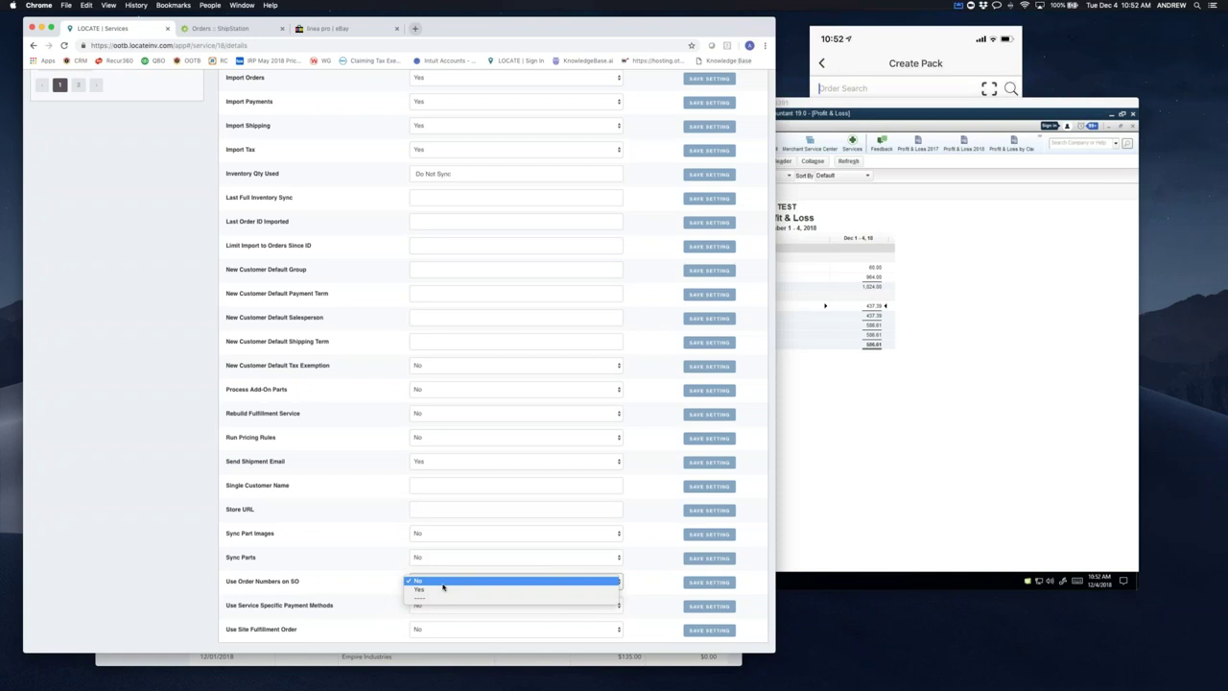
pyautogui.click(372, 585)
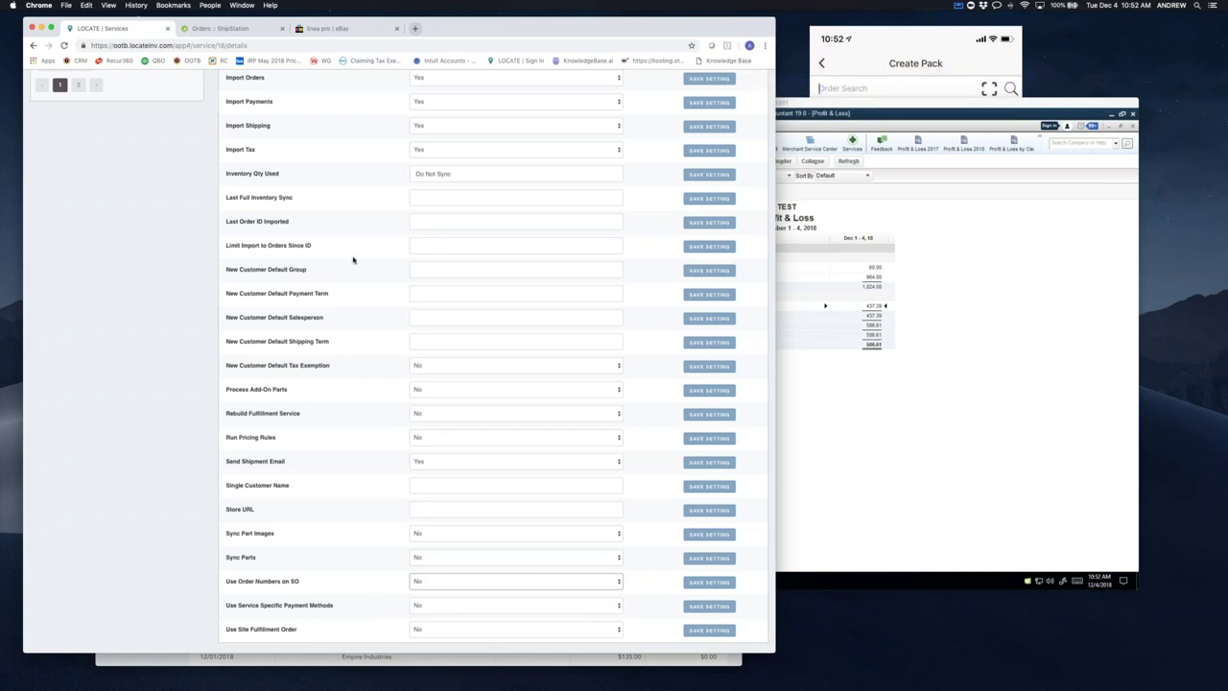
# - Go to Sales > Sales Orders to list the 8 active orders
pyautogui.scroll(10, 366, 379)
pyautogui.click(108, 85)
pyautogui.click(116, 138)
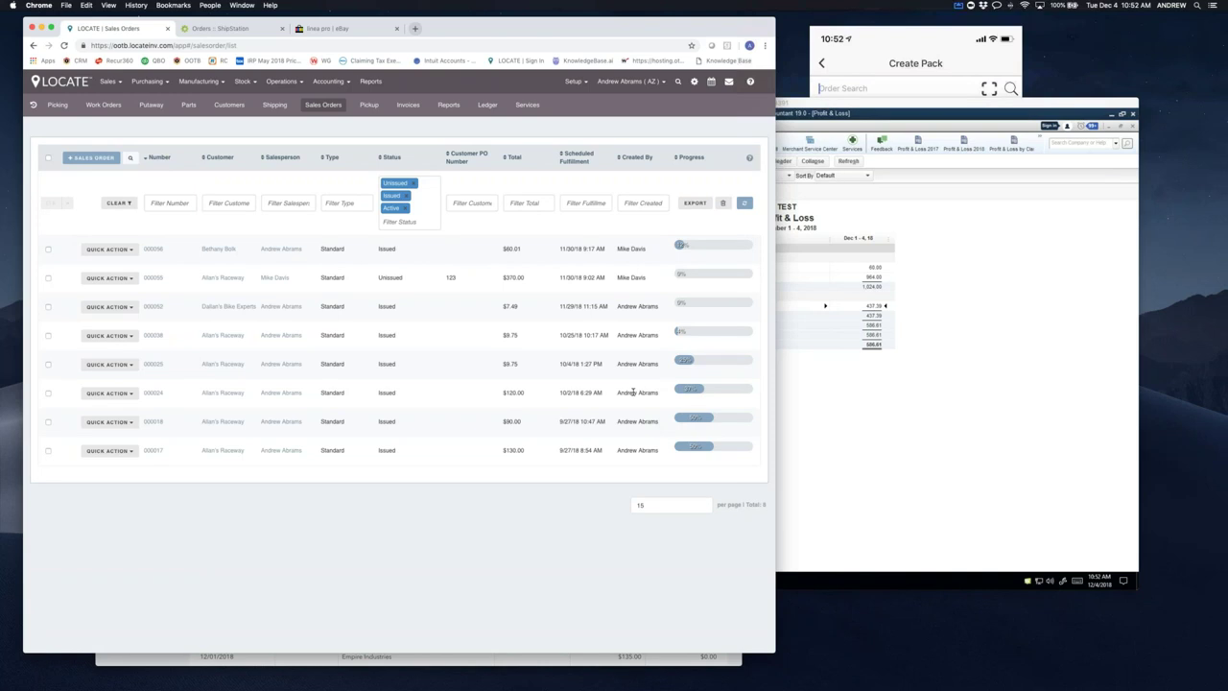
# - Switch to the ShipStation Orders browser tab showing Awaiting Payment orders
pyautogui.click(235, 33)
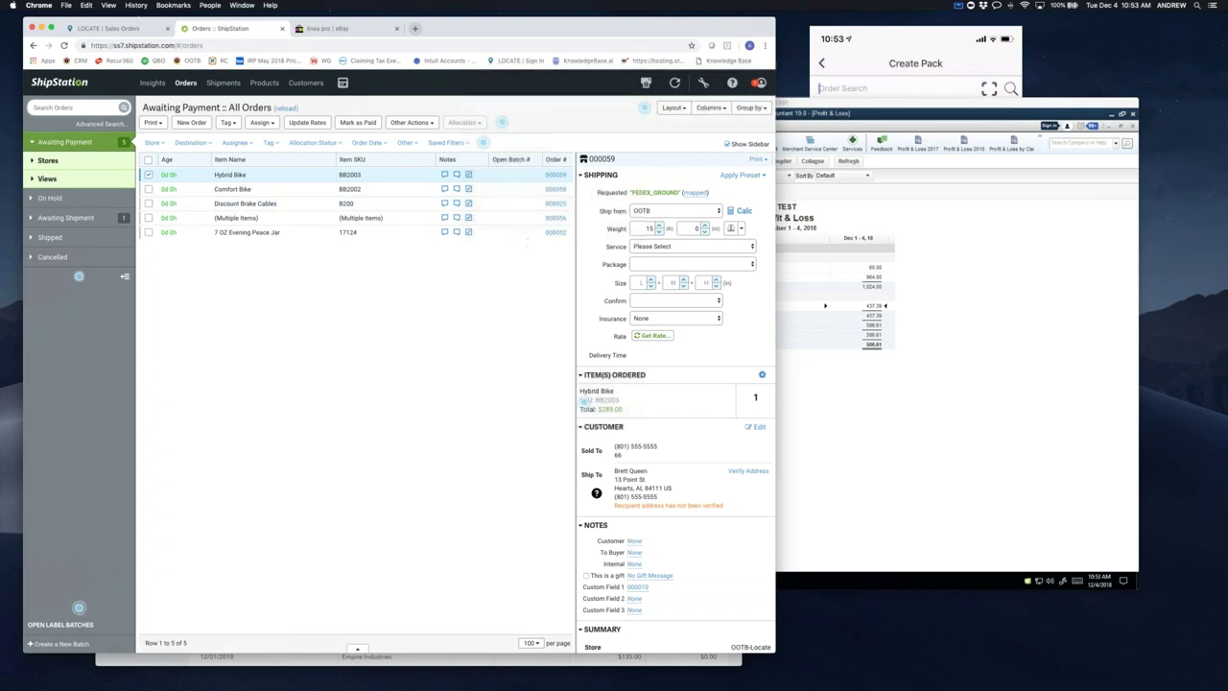
# - Leave ShipStation's awaiting-payment orders and return to the LOCATE Sales Orders list
pyautogui.click(113, 29)
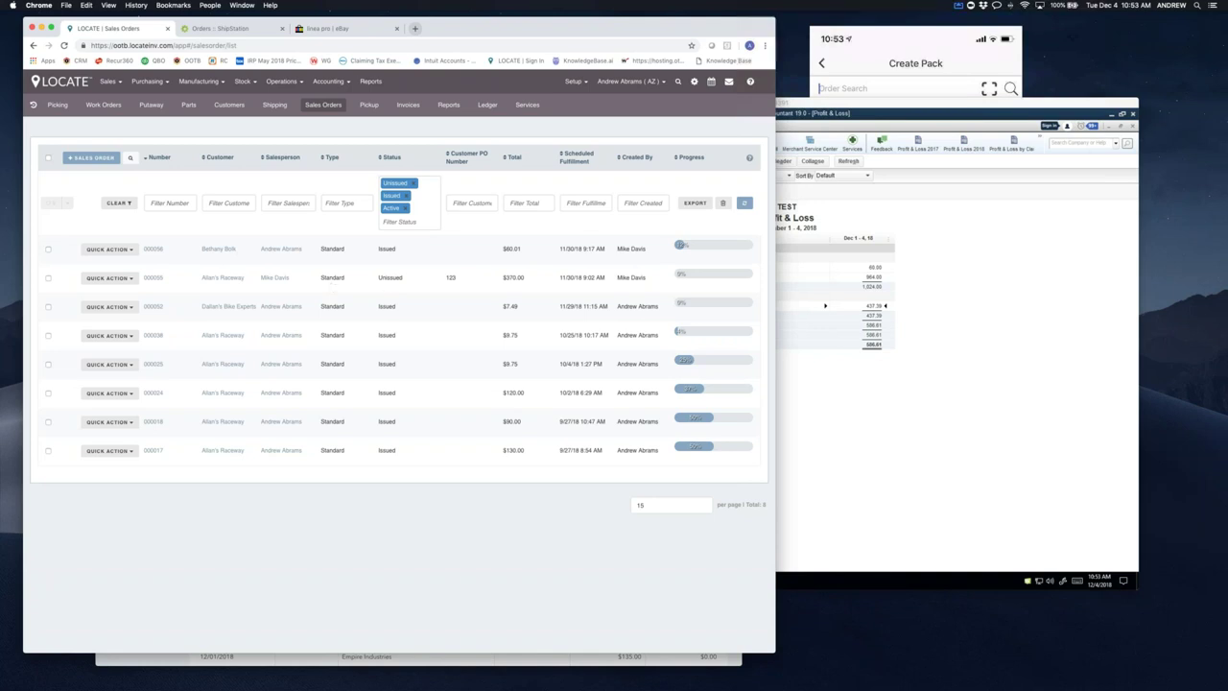
# - Return to the LOCATE window and start a New Import from Setup > Imports, listing import types
pyautogui.click(843, 87)
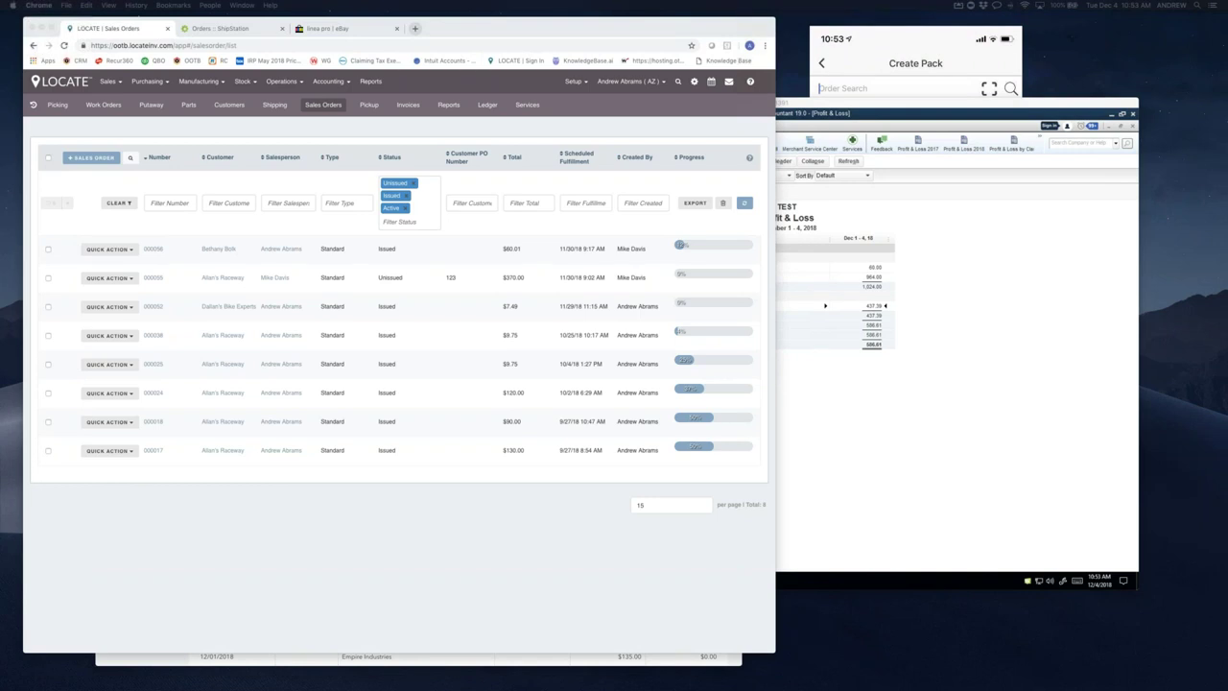
pyautogui.press('super+Tab')
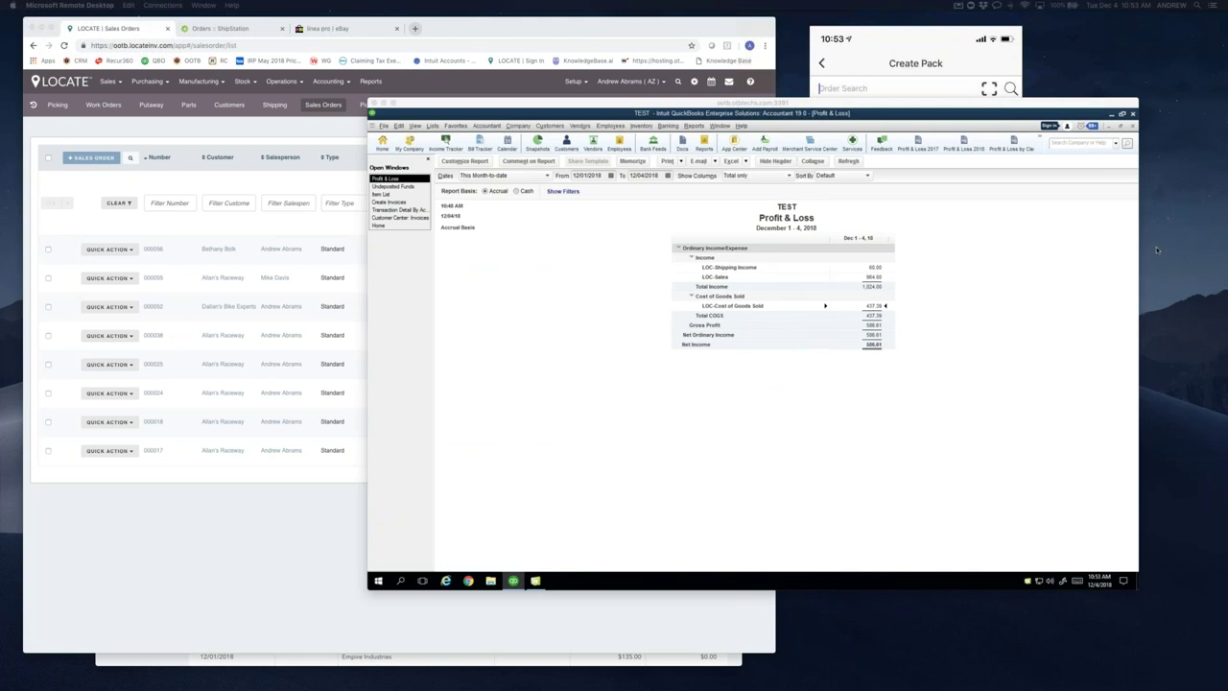
pyautogui.press('super+Tab')
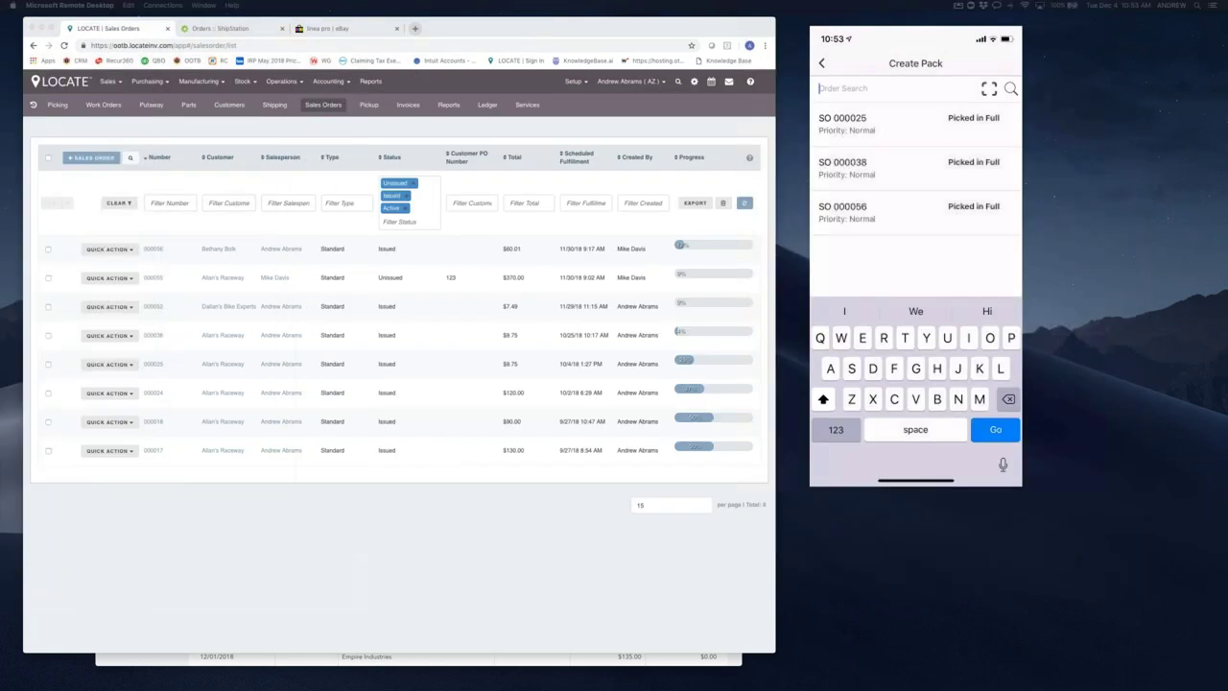
pyautogui.press('super+Tab')
pyautogui.press('super+Tab')
pyautogui.press('super+Tab')
pyautogui.click(573, 80)
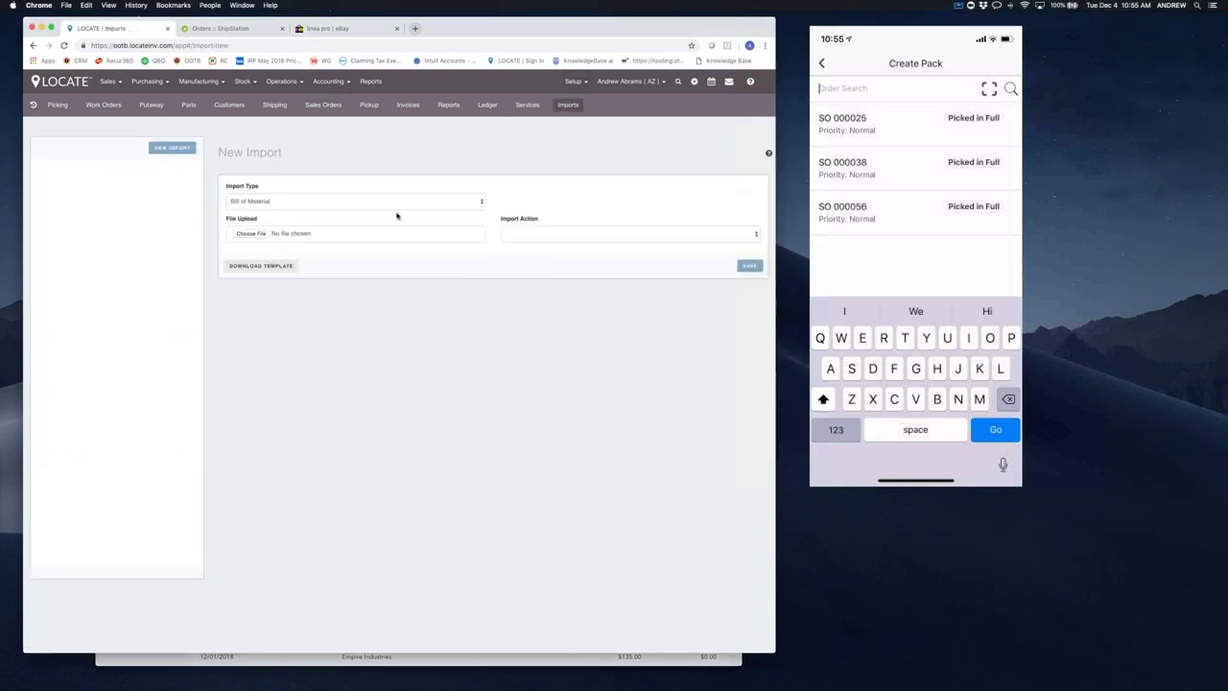
pyautogui.click(397, 202)
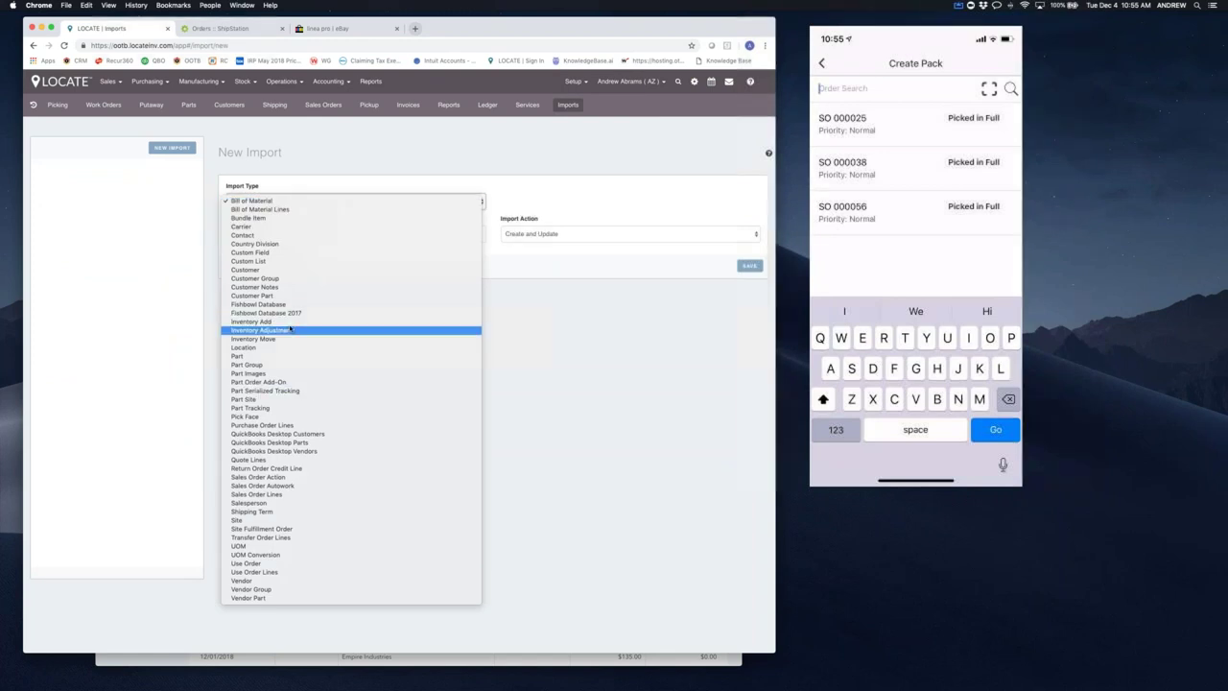